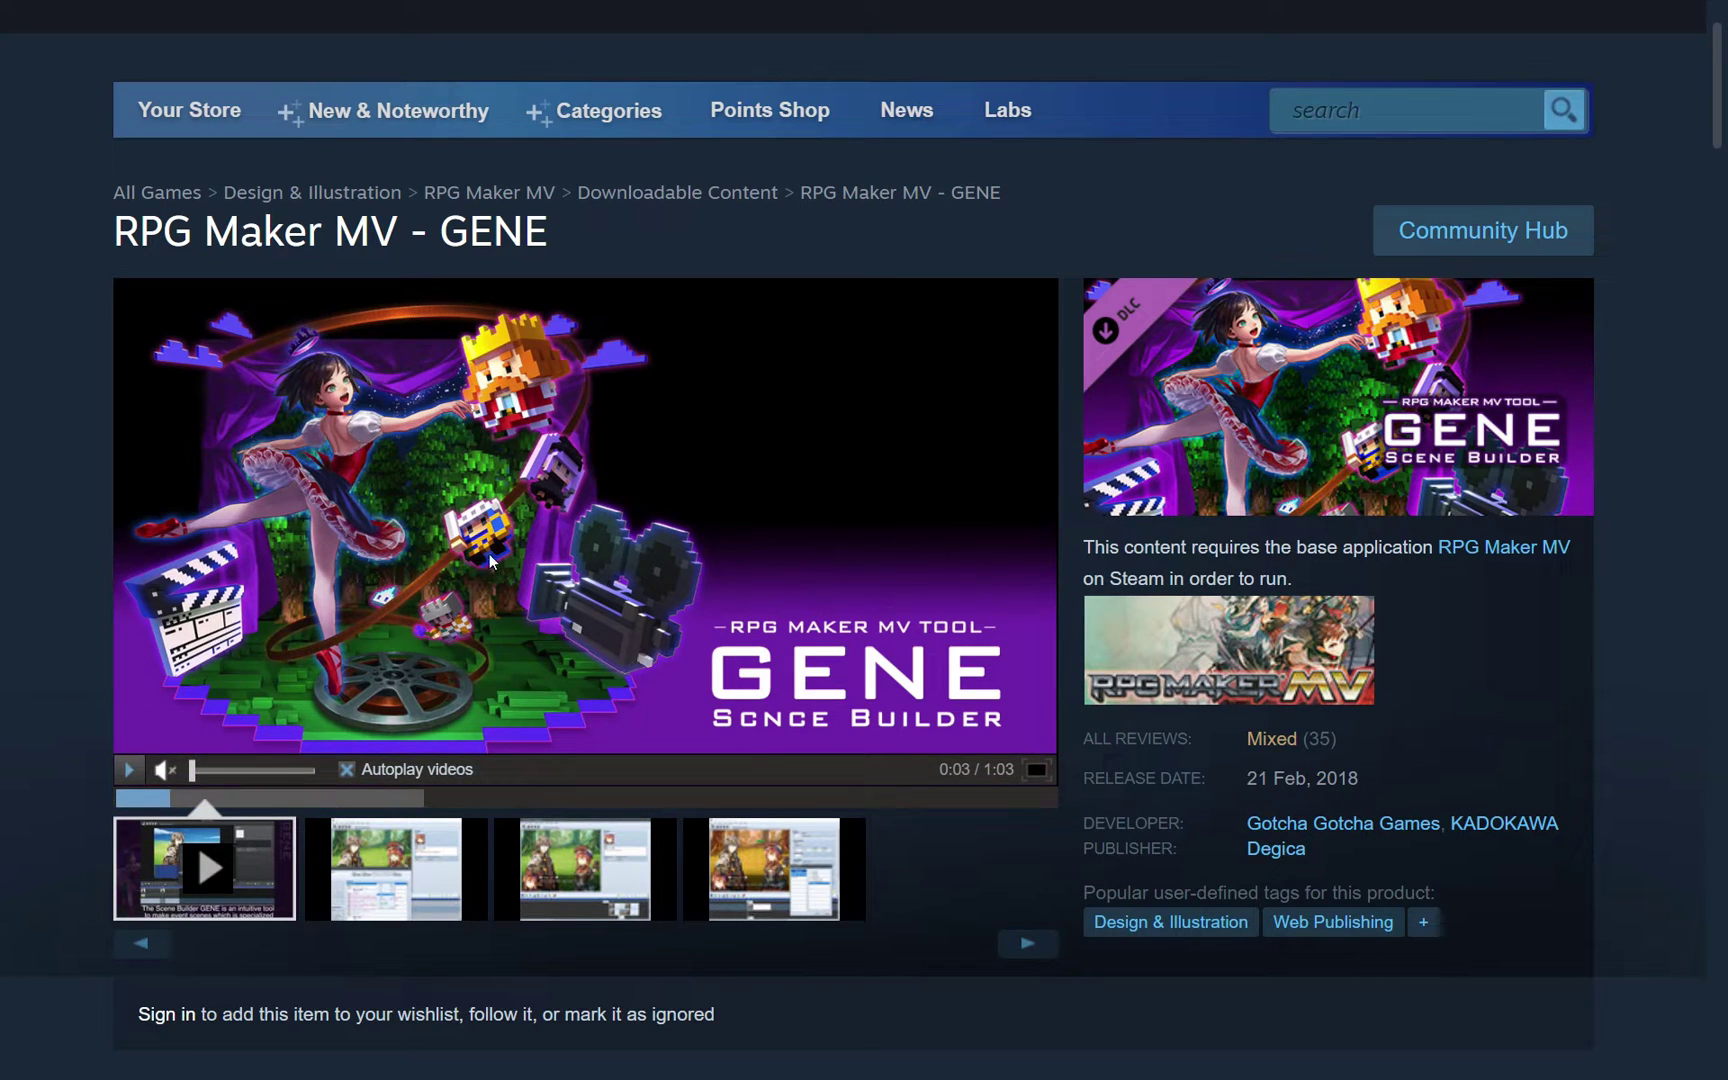
- Highlight 'RPG Maker MV' in the GENE Steam page title, then advance the preview to the empty stage
drag(116, 237, 399, 234)
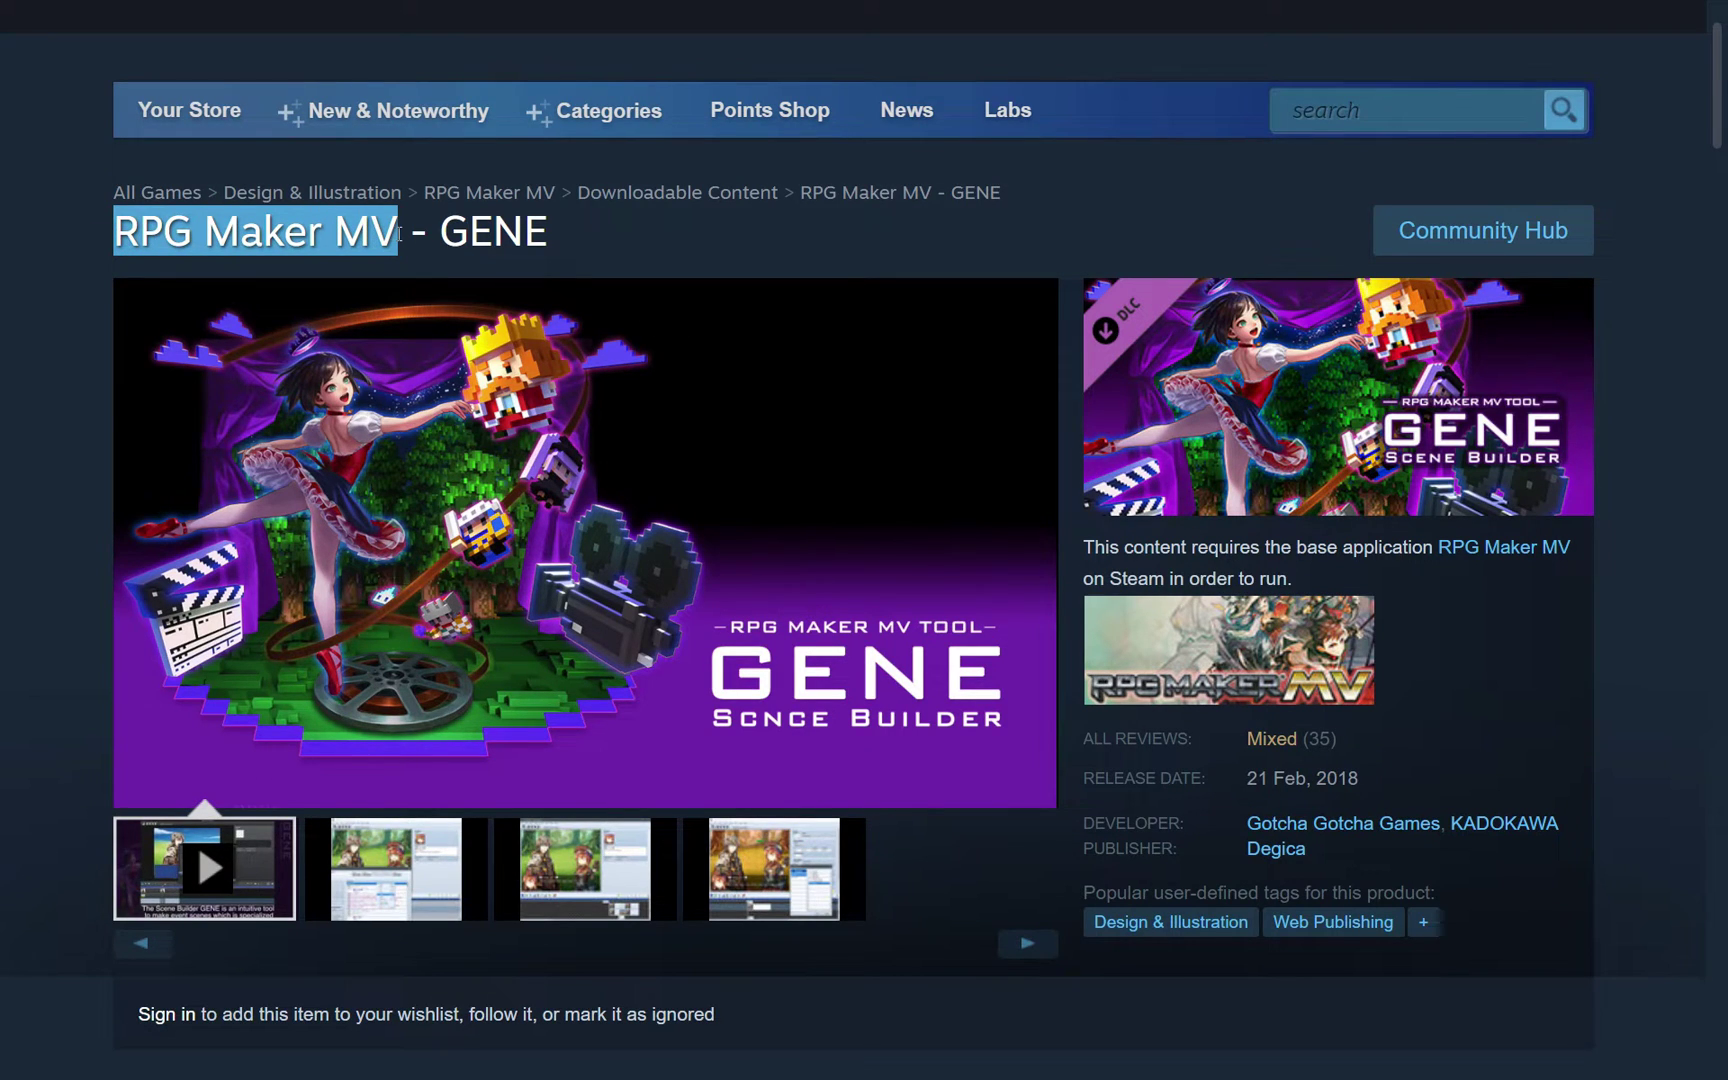
click(610, 243)
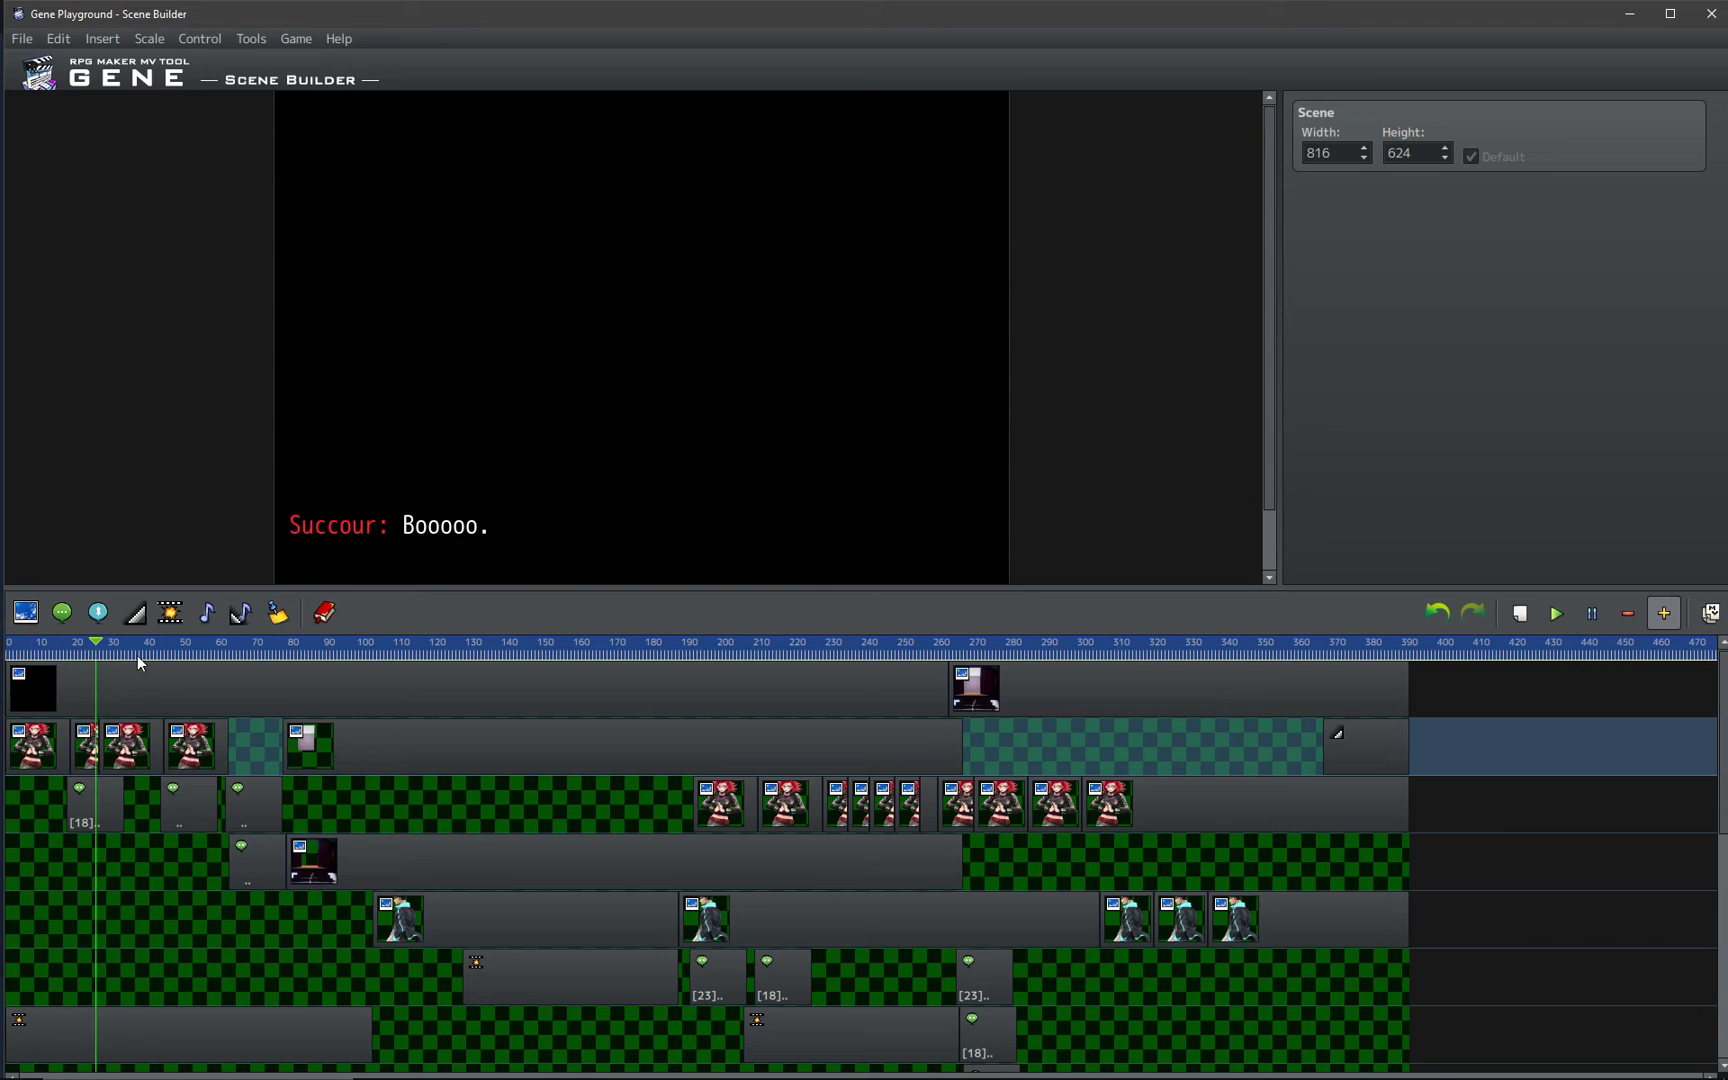
drag(138, 660, 497, 668)
- Scrub the preview to about frame 283 and inspect the first two pictures, including Succour's position
click(569, 645)
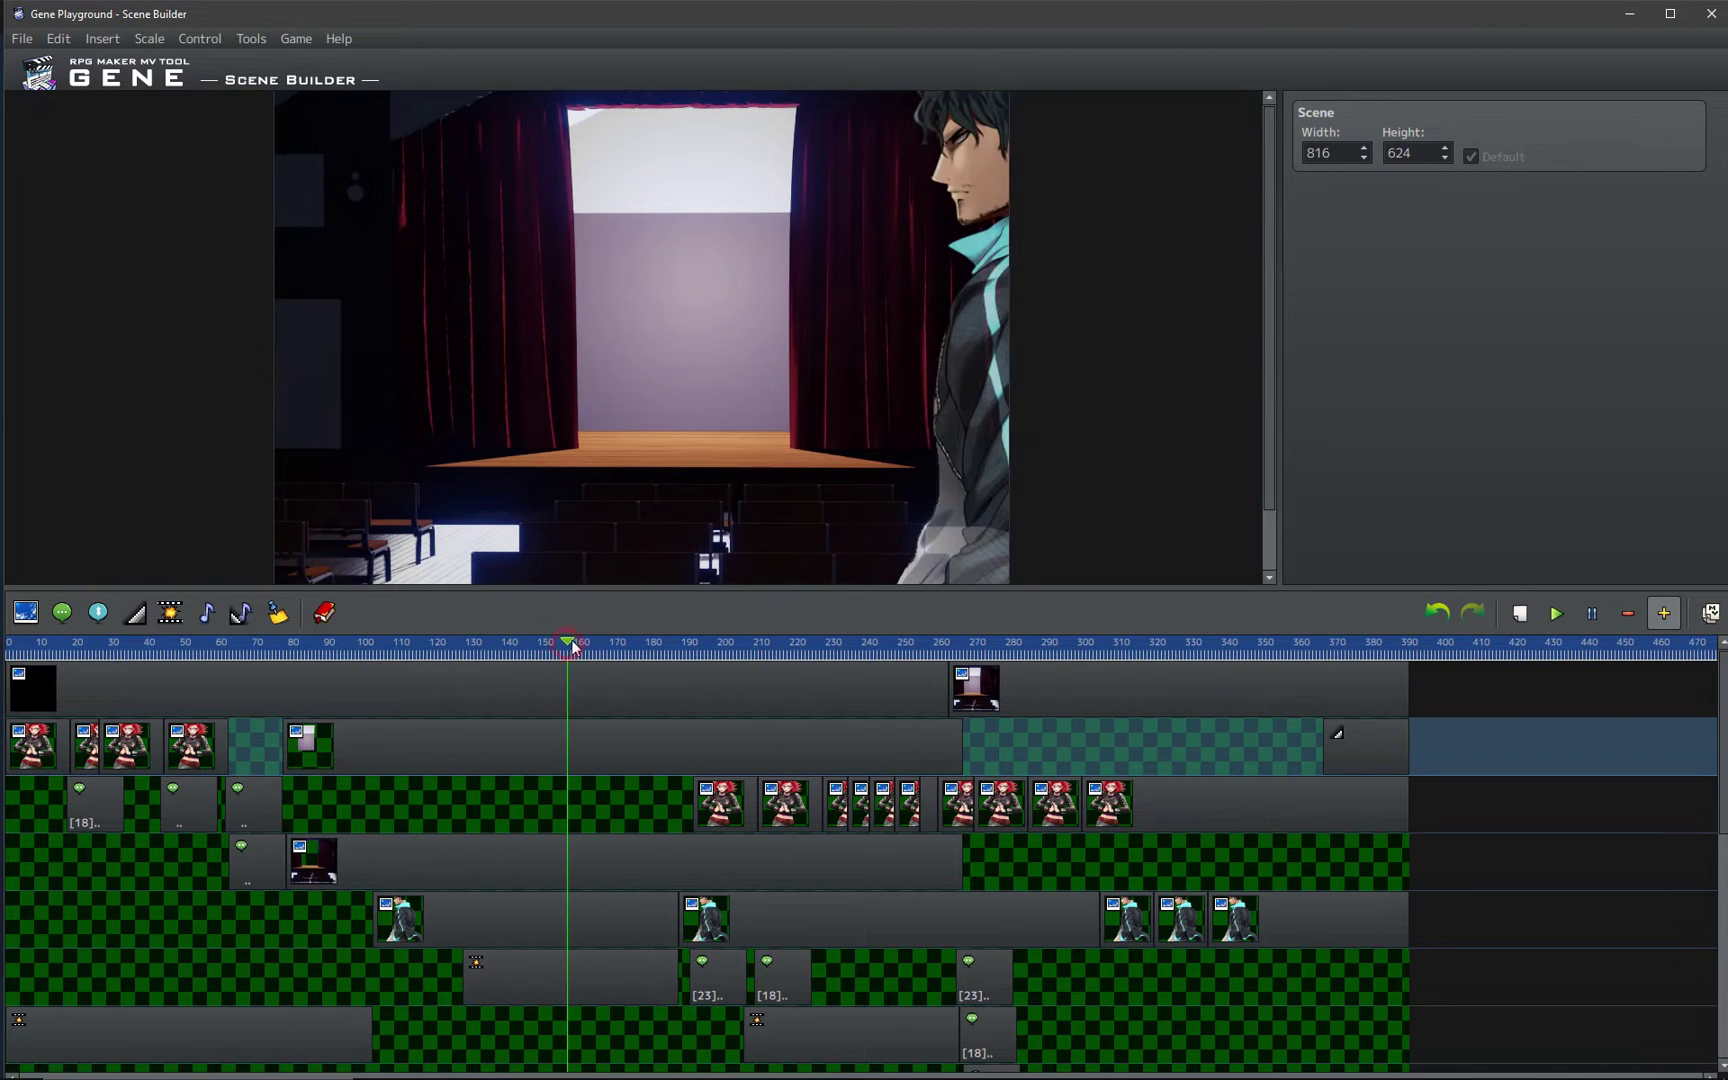
drag(572, 648, 1014, 648)
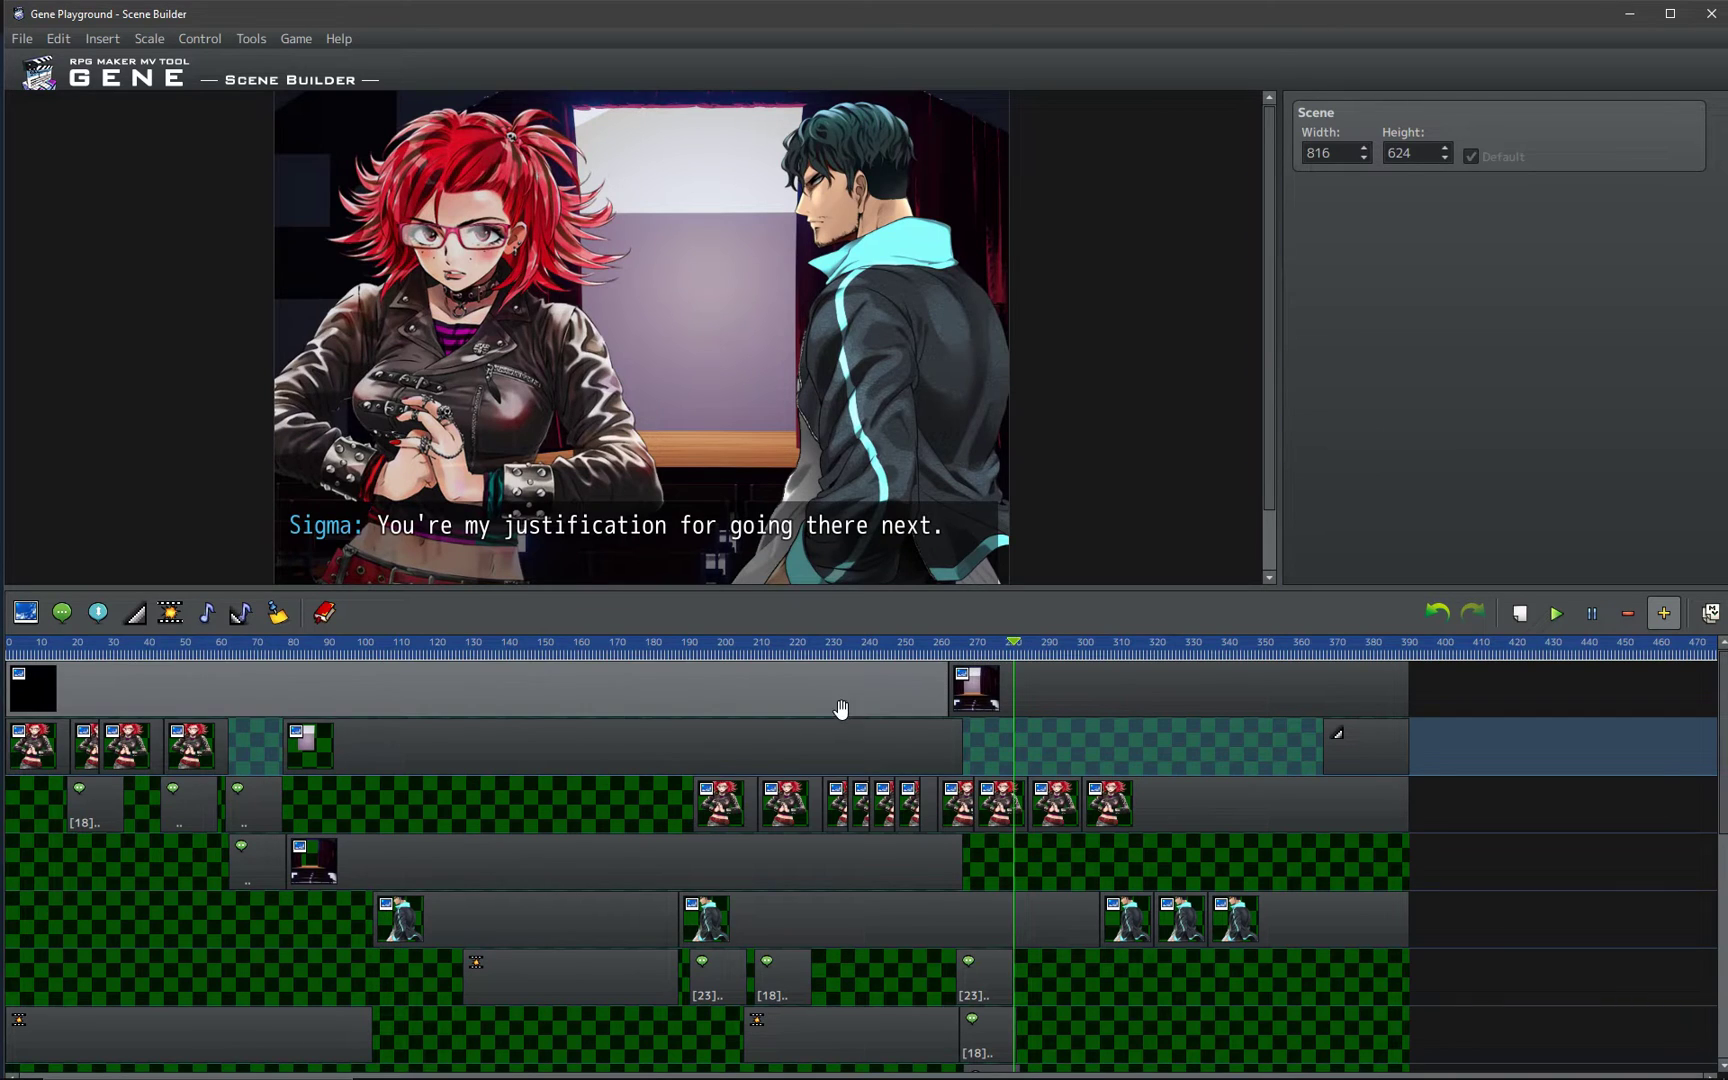
click(771, 704)
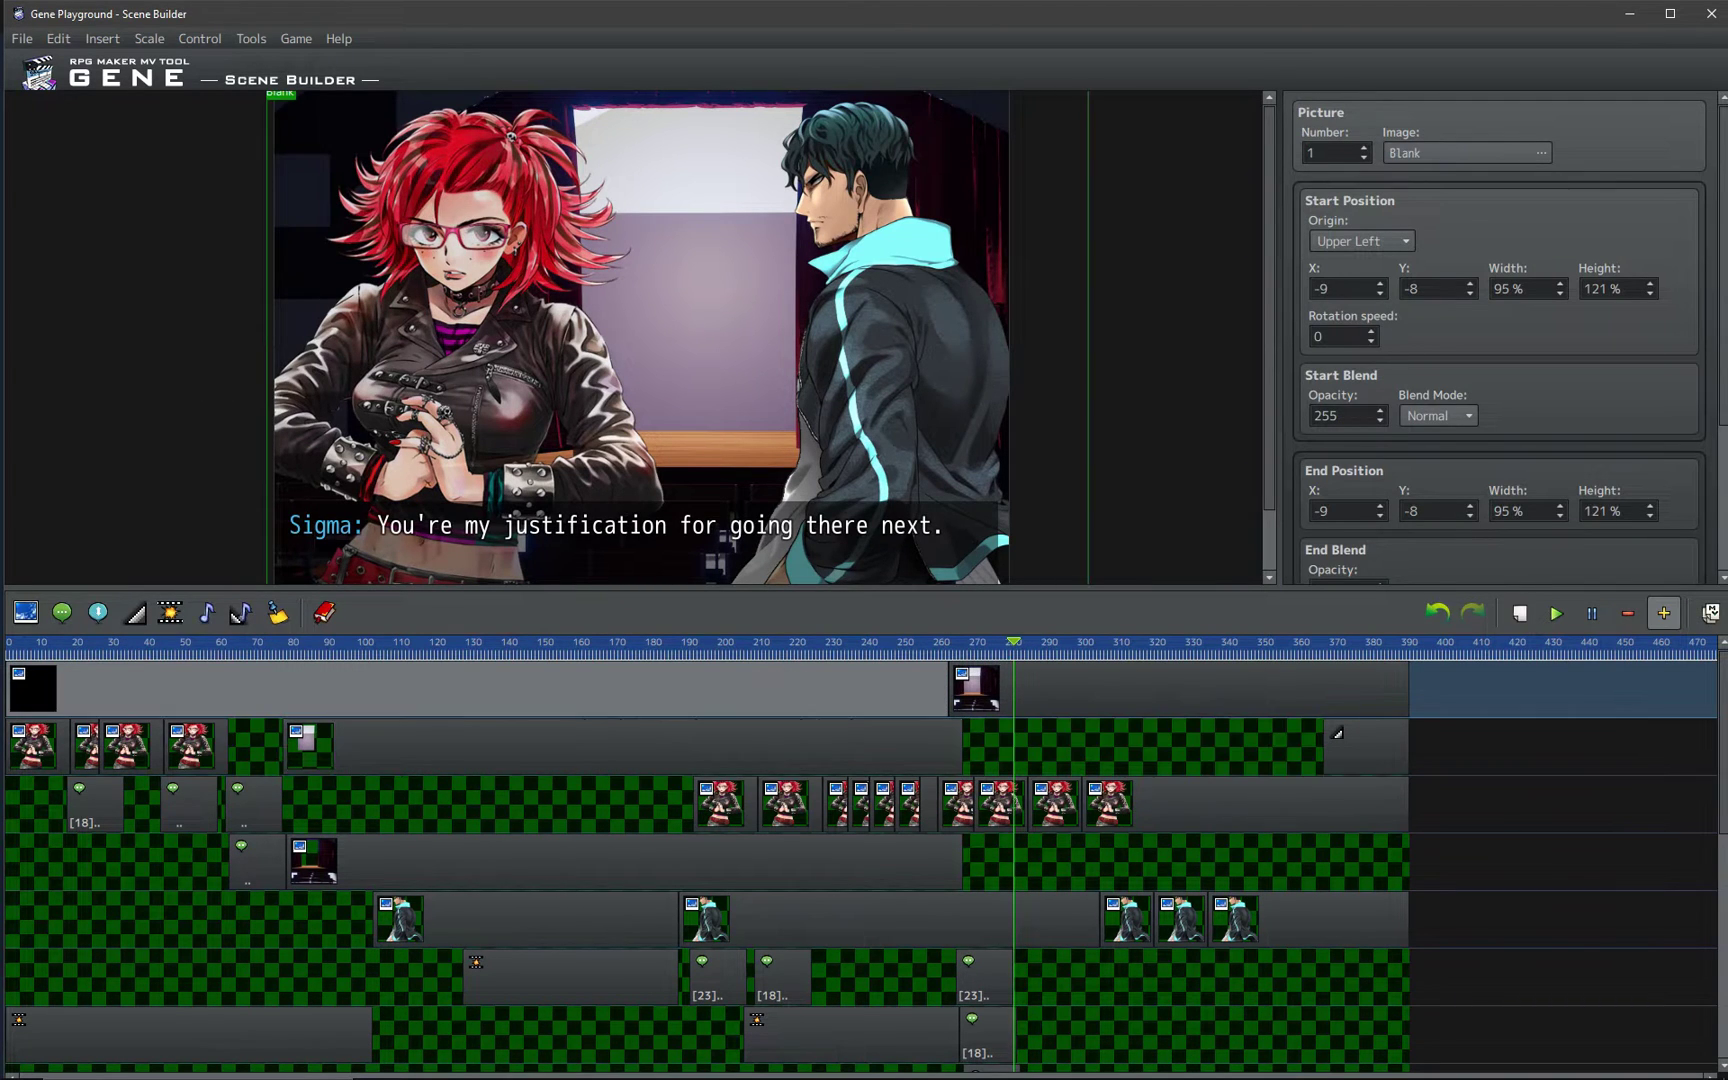
click(195, 745)
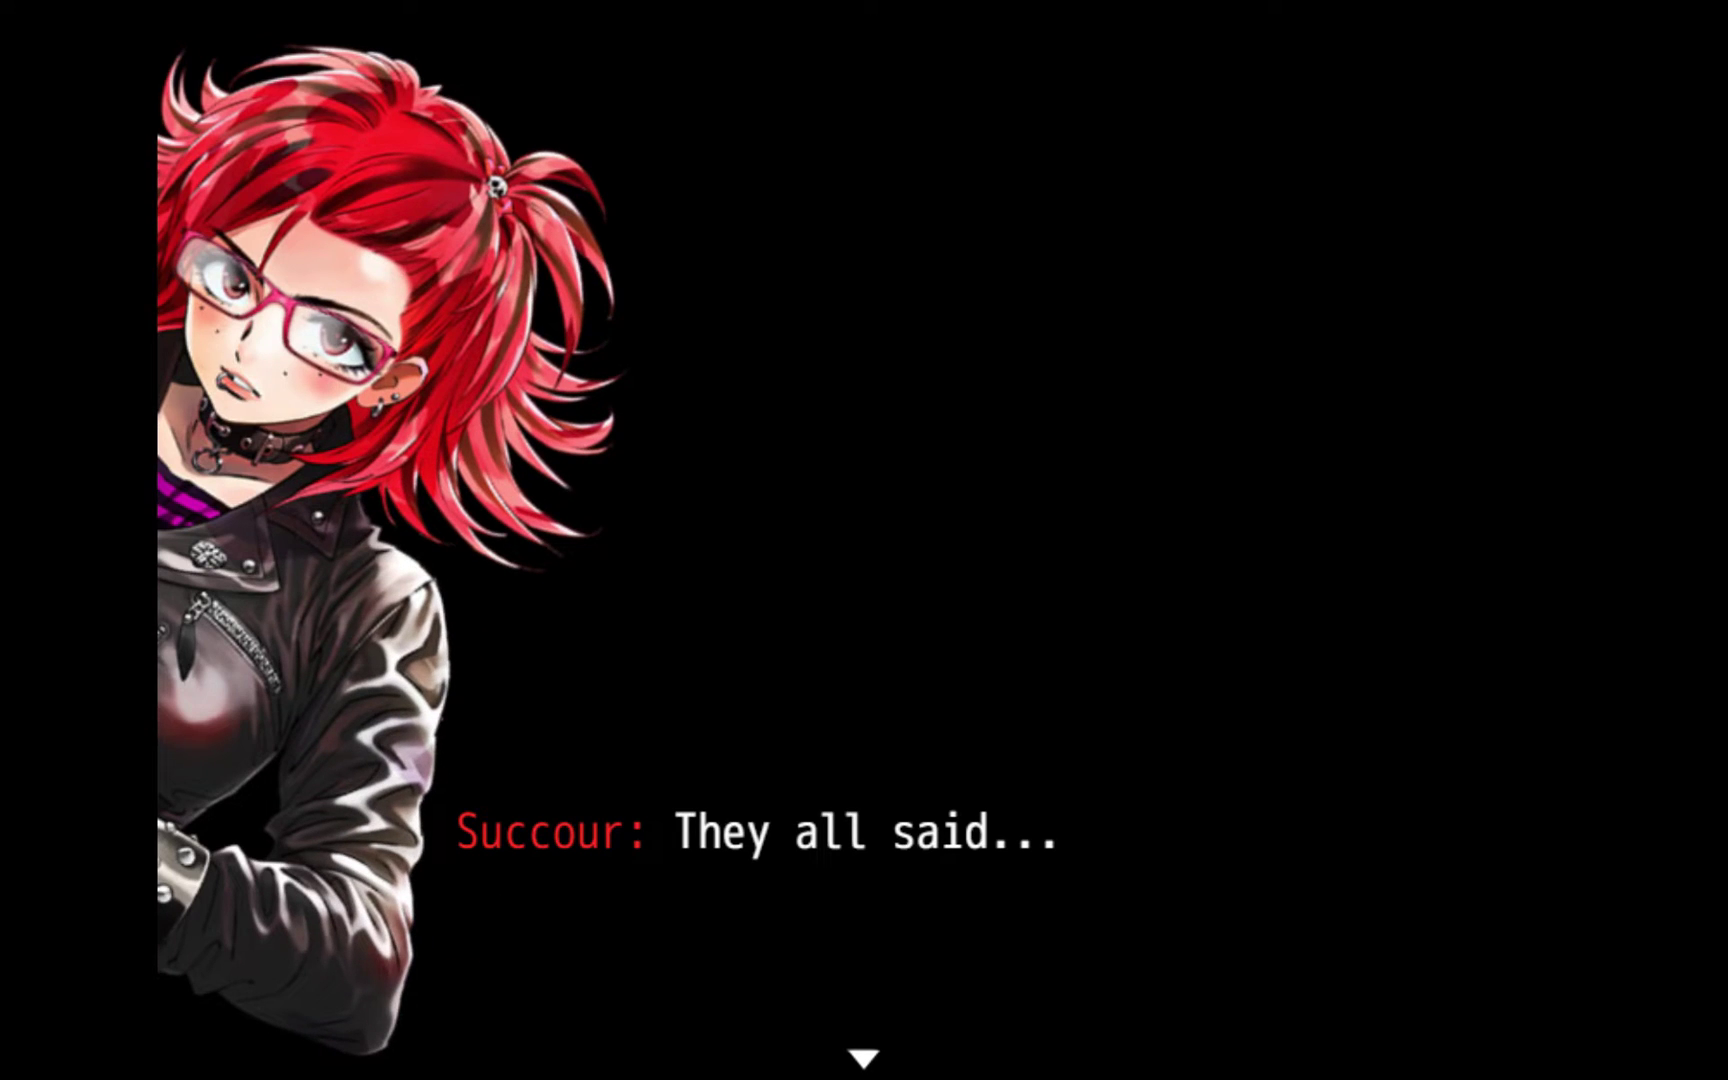
key(Return)
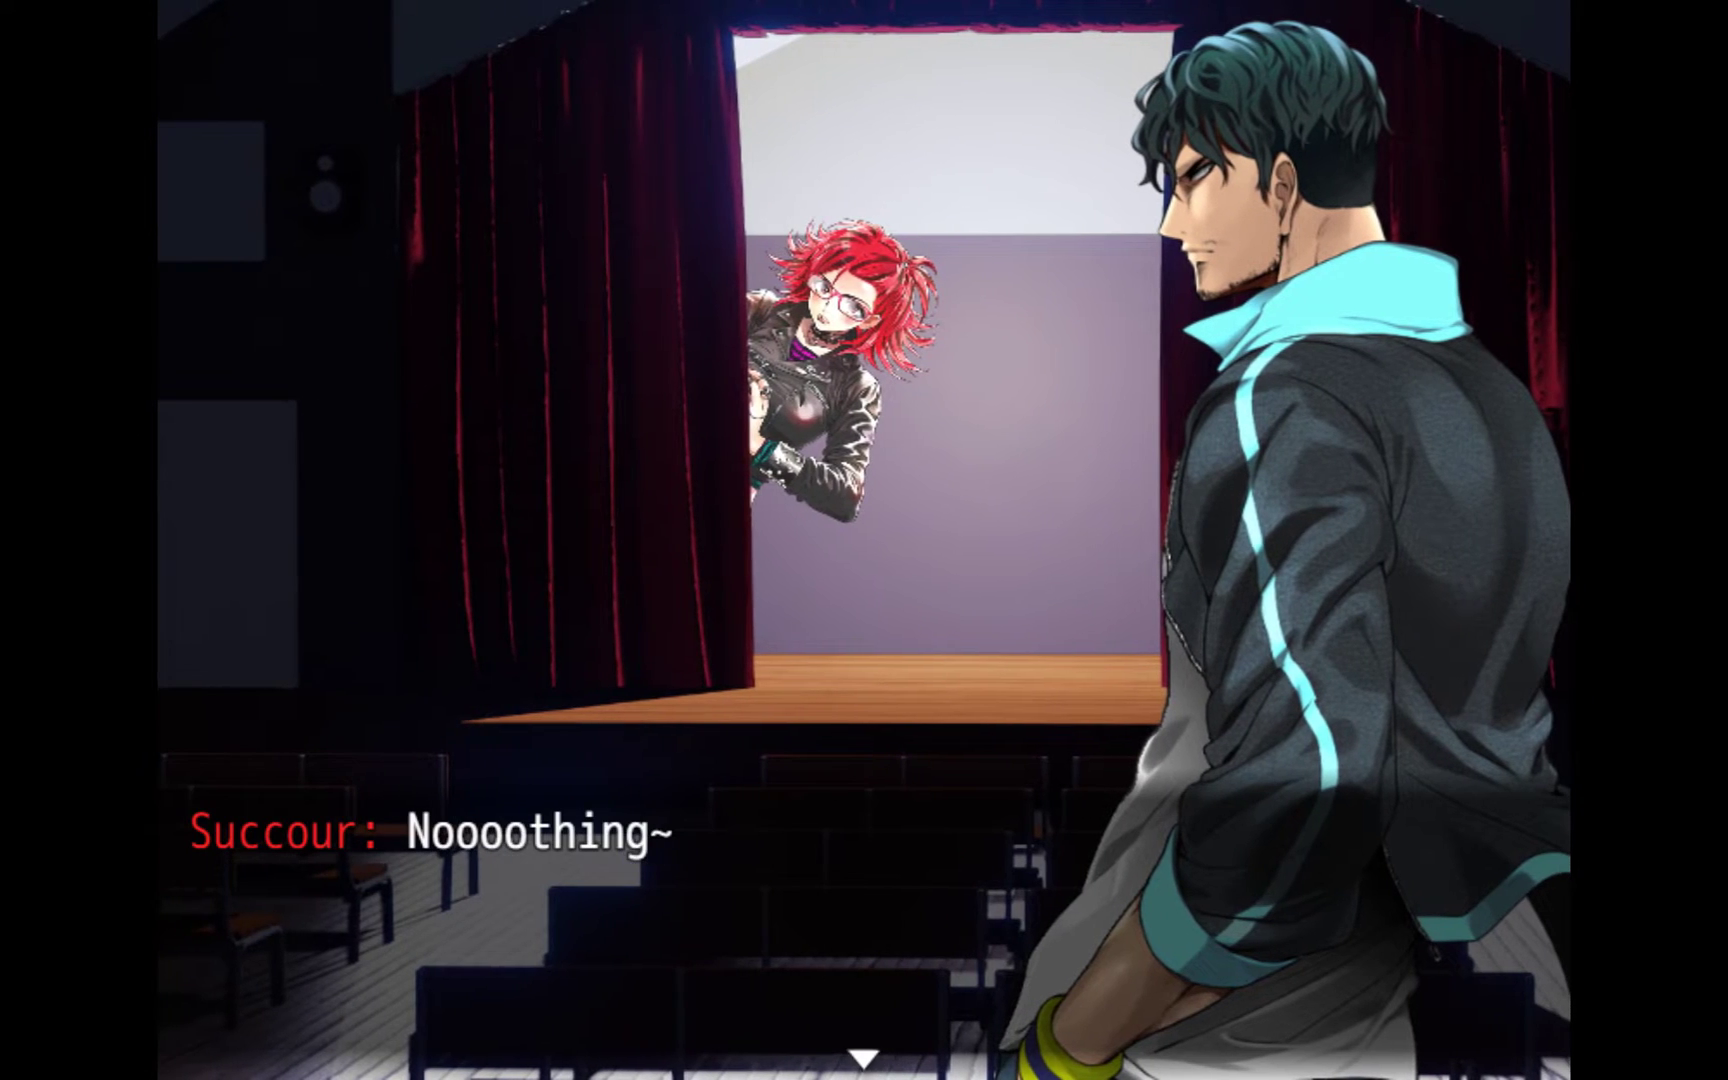
key(Return)
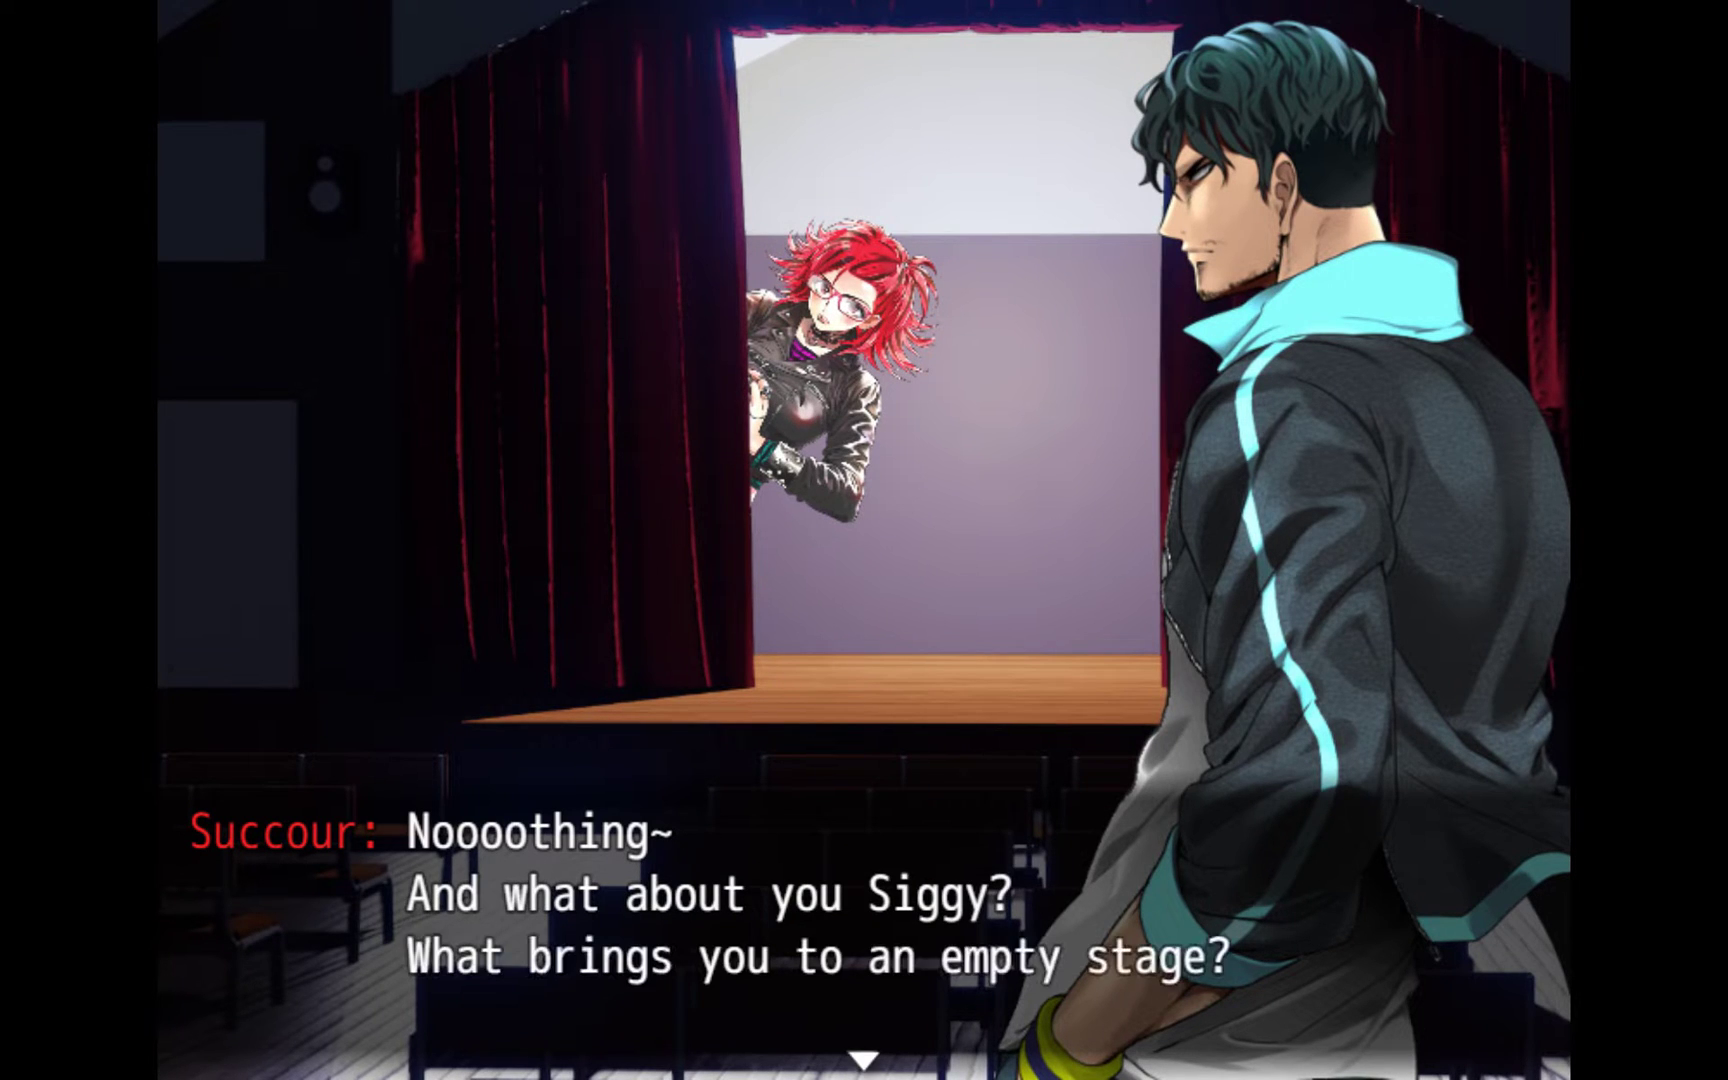
key(Return)
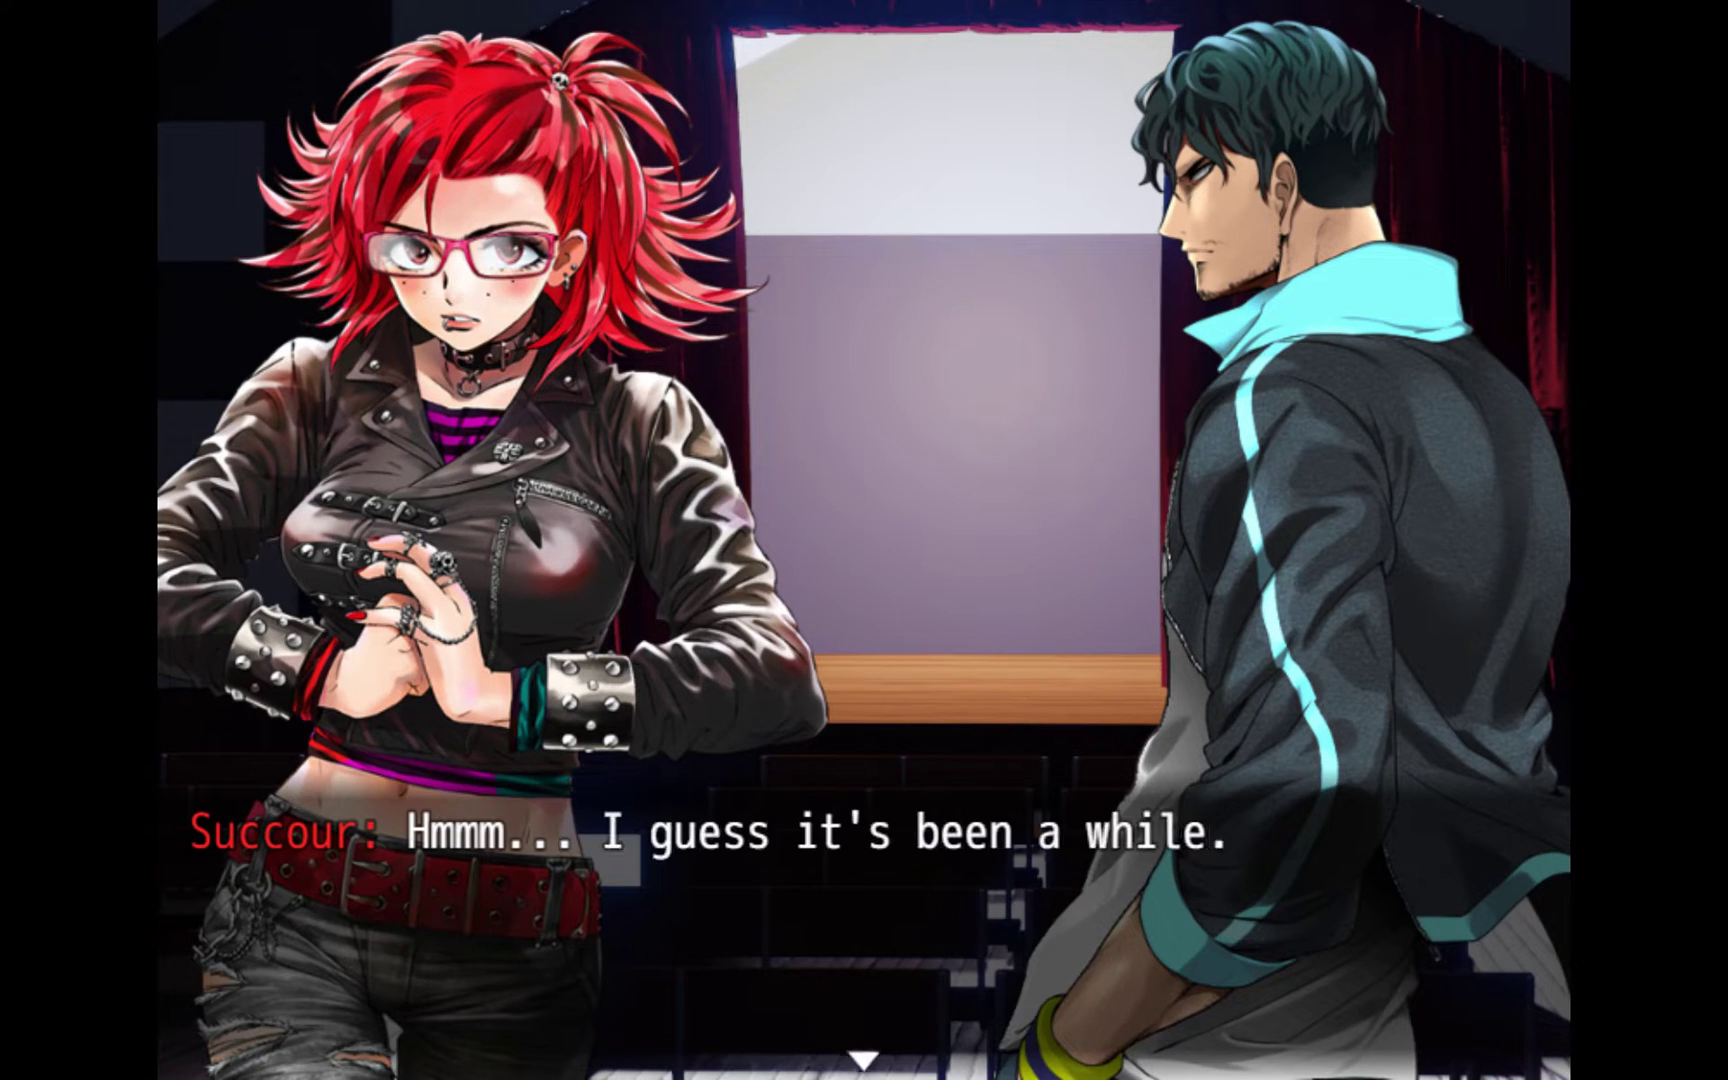
key(Return)
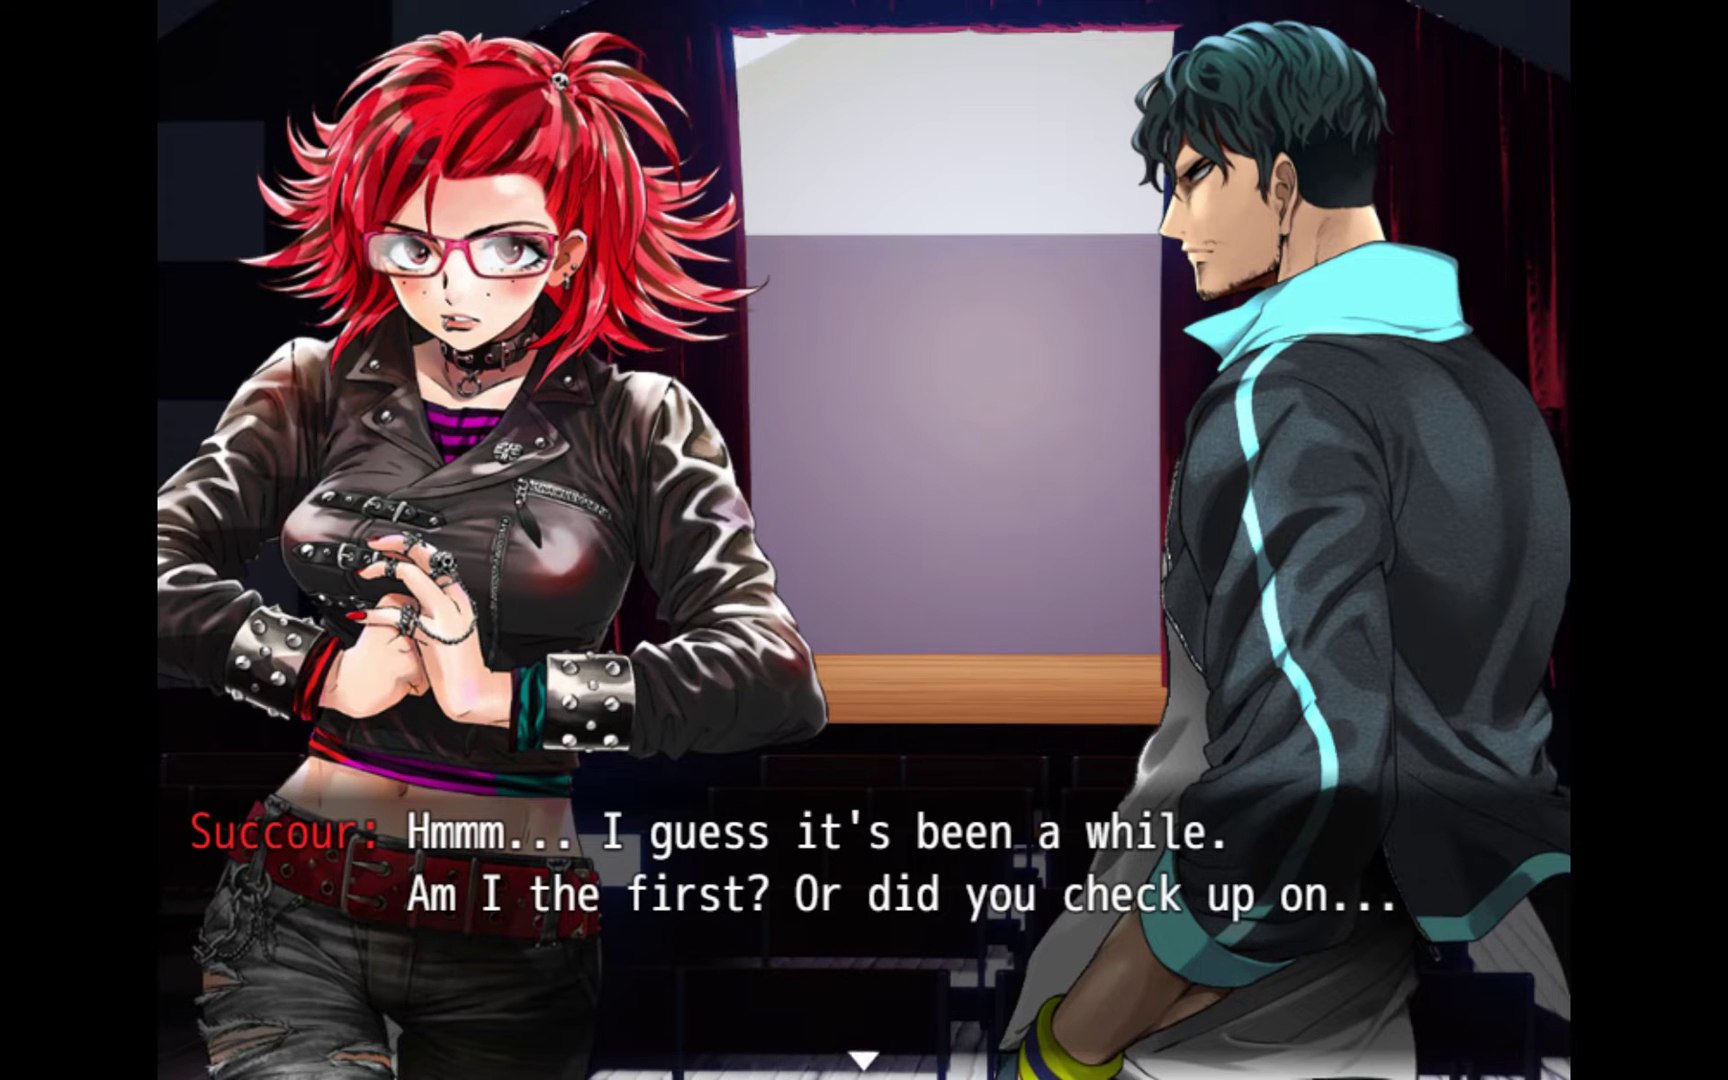
key(Return)
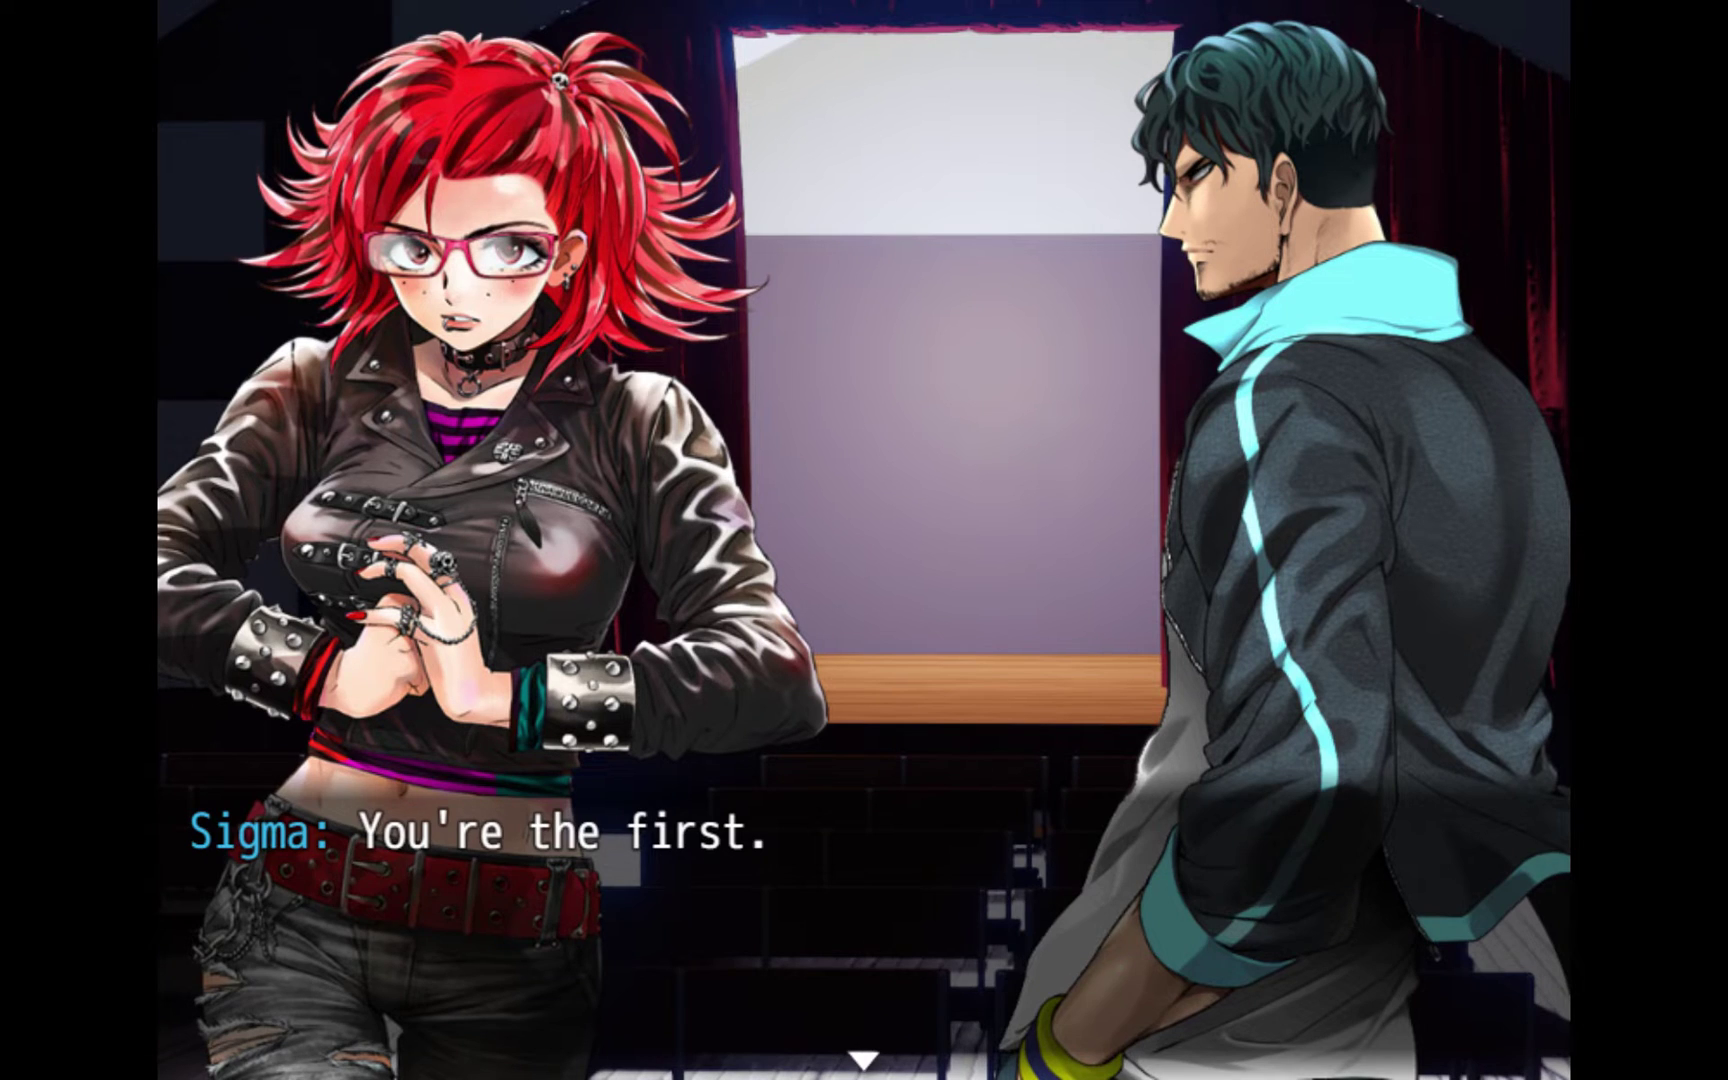
key(Return)
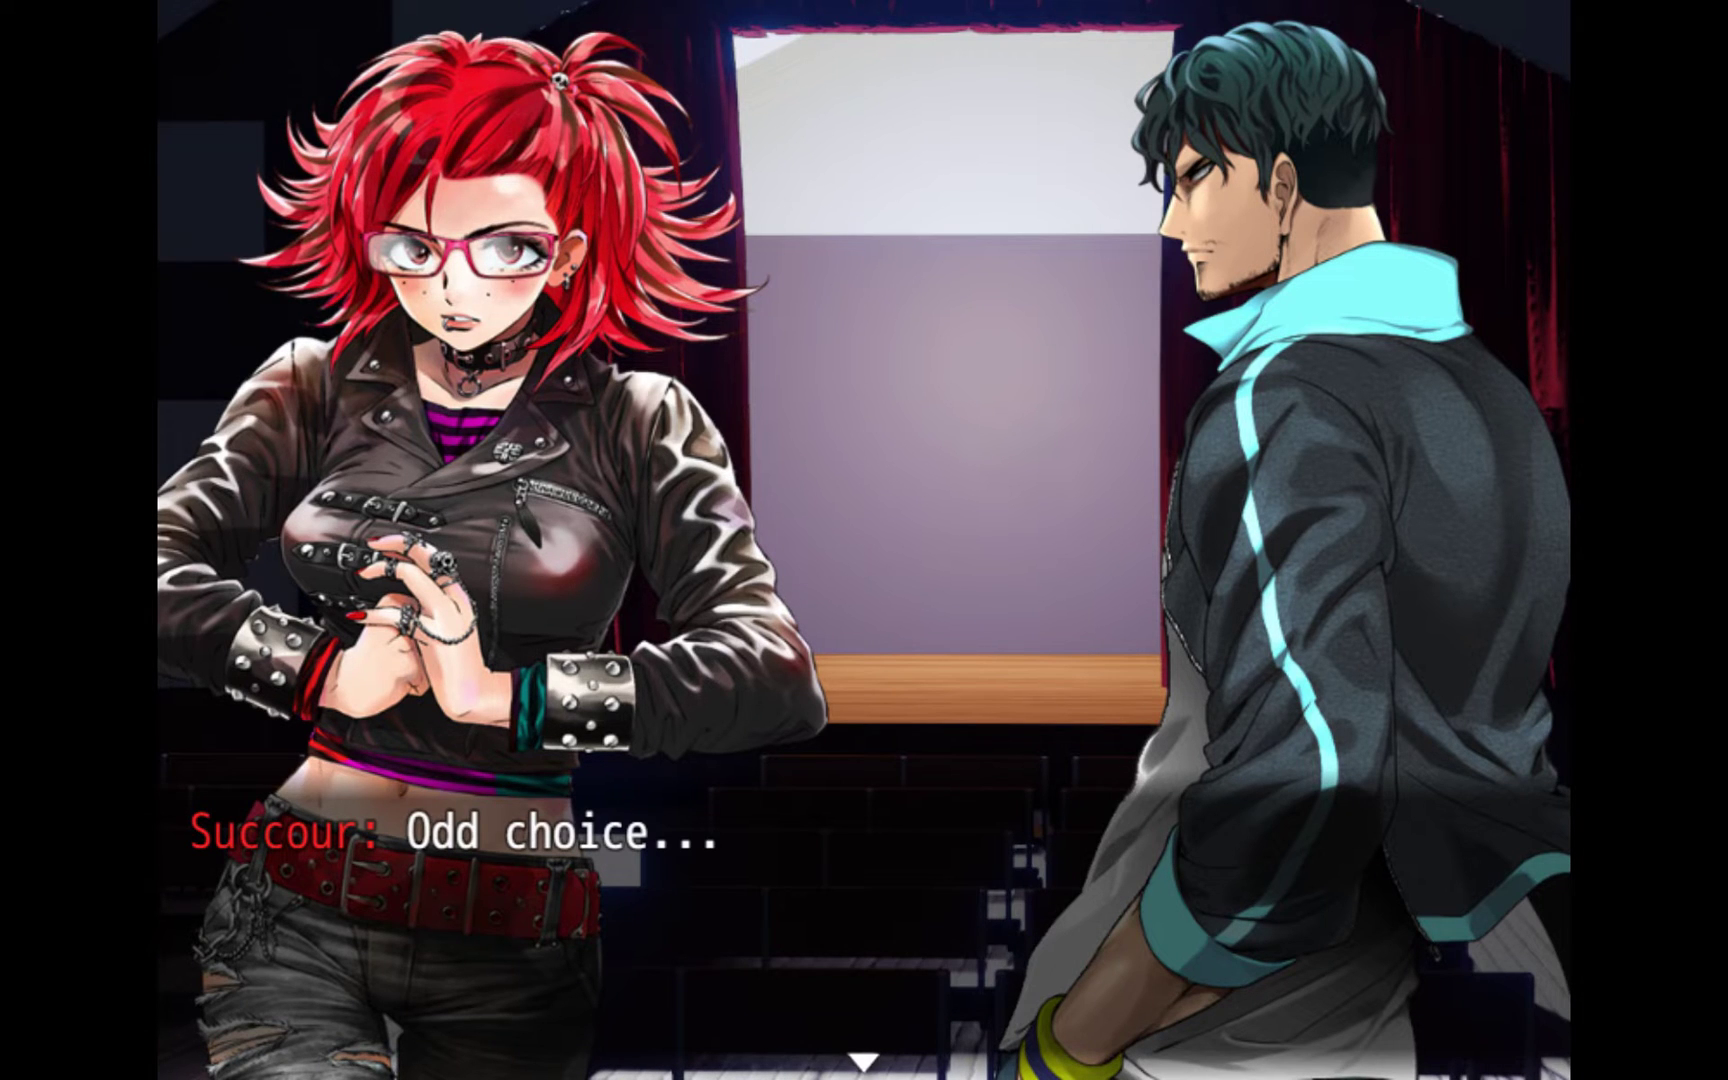
key(Return)
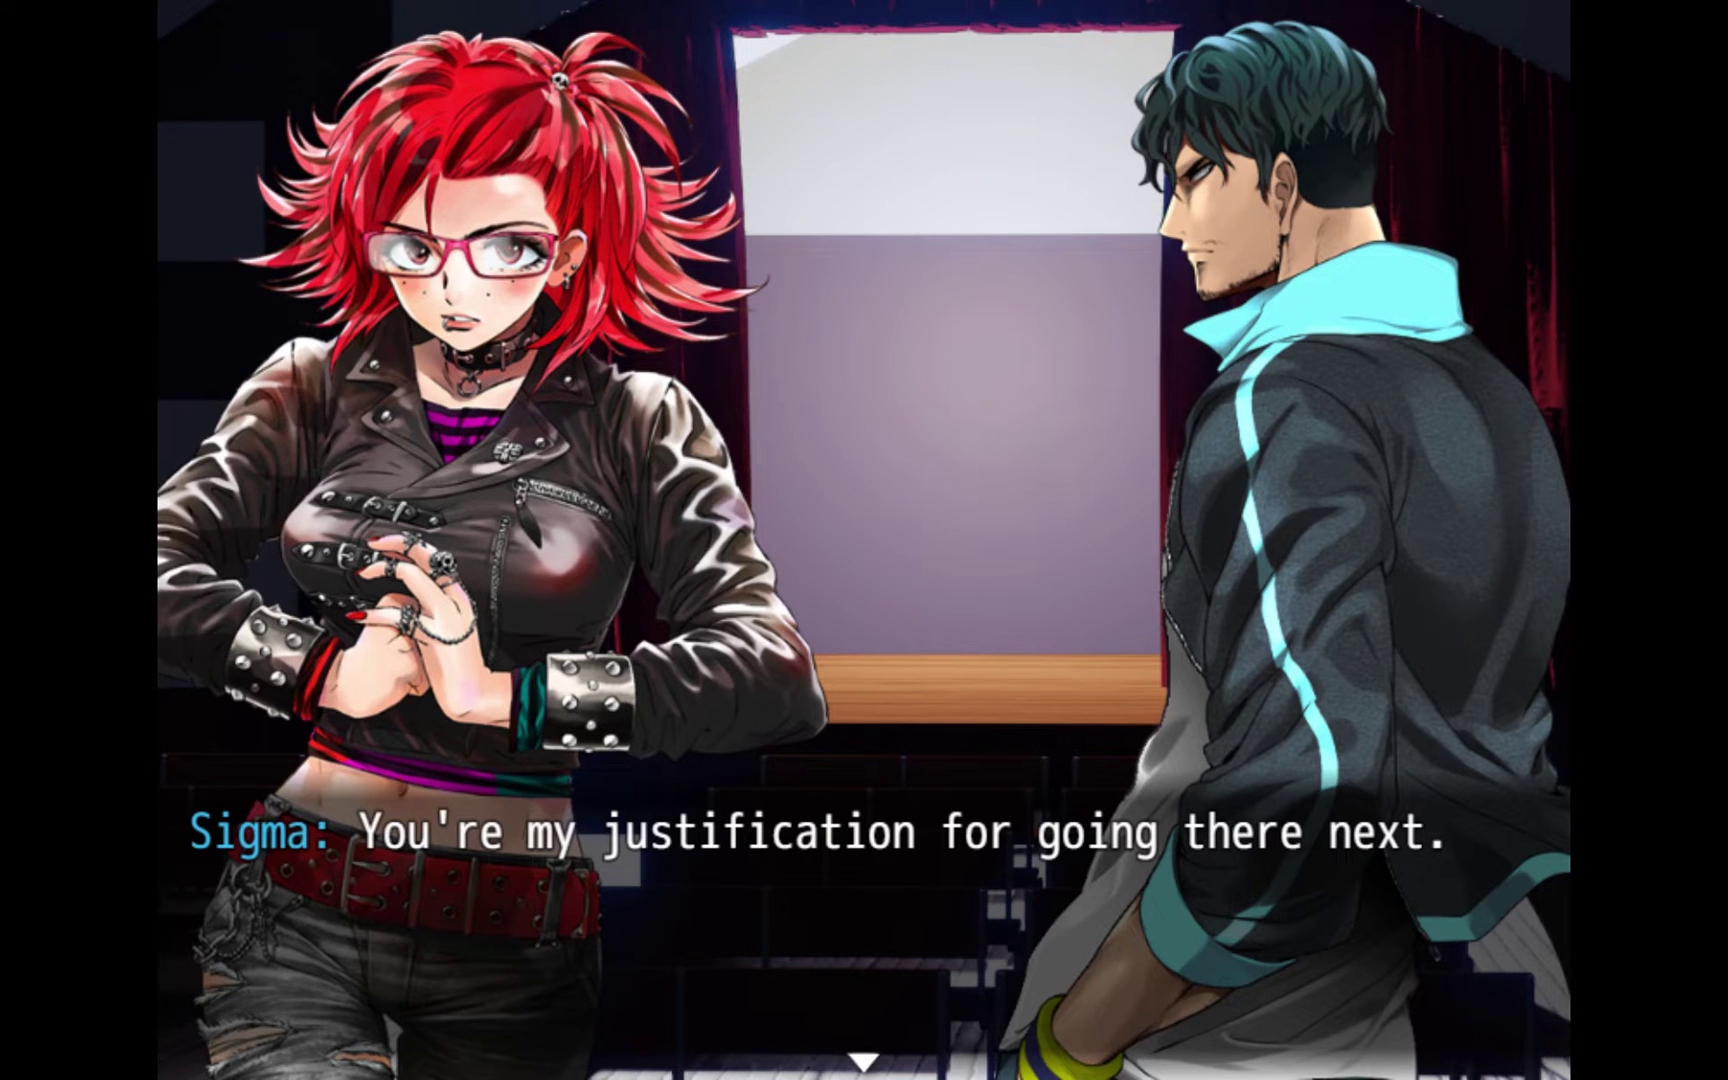
key(Return)
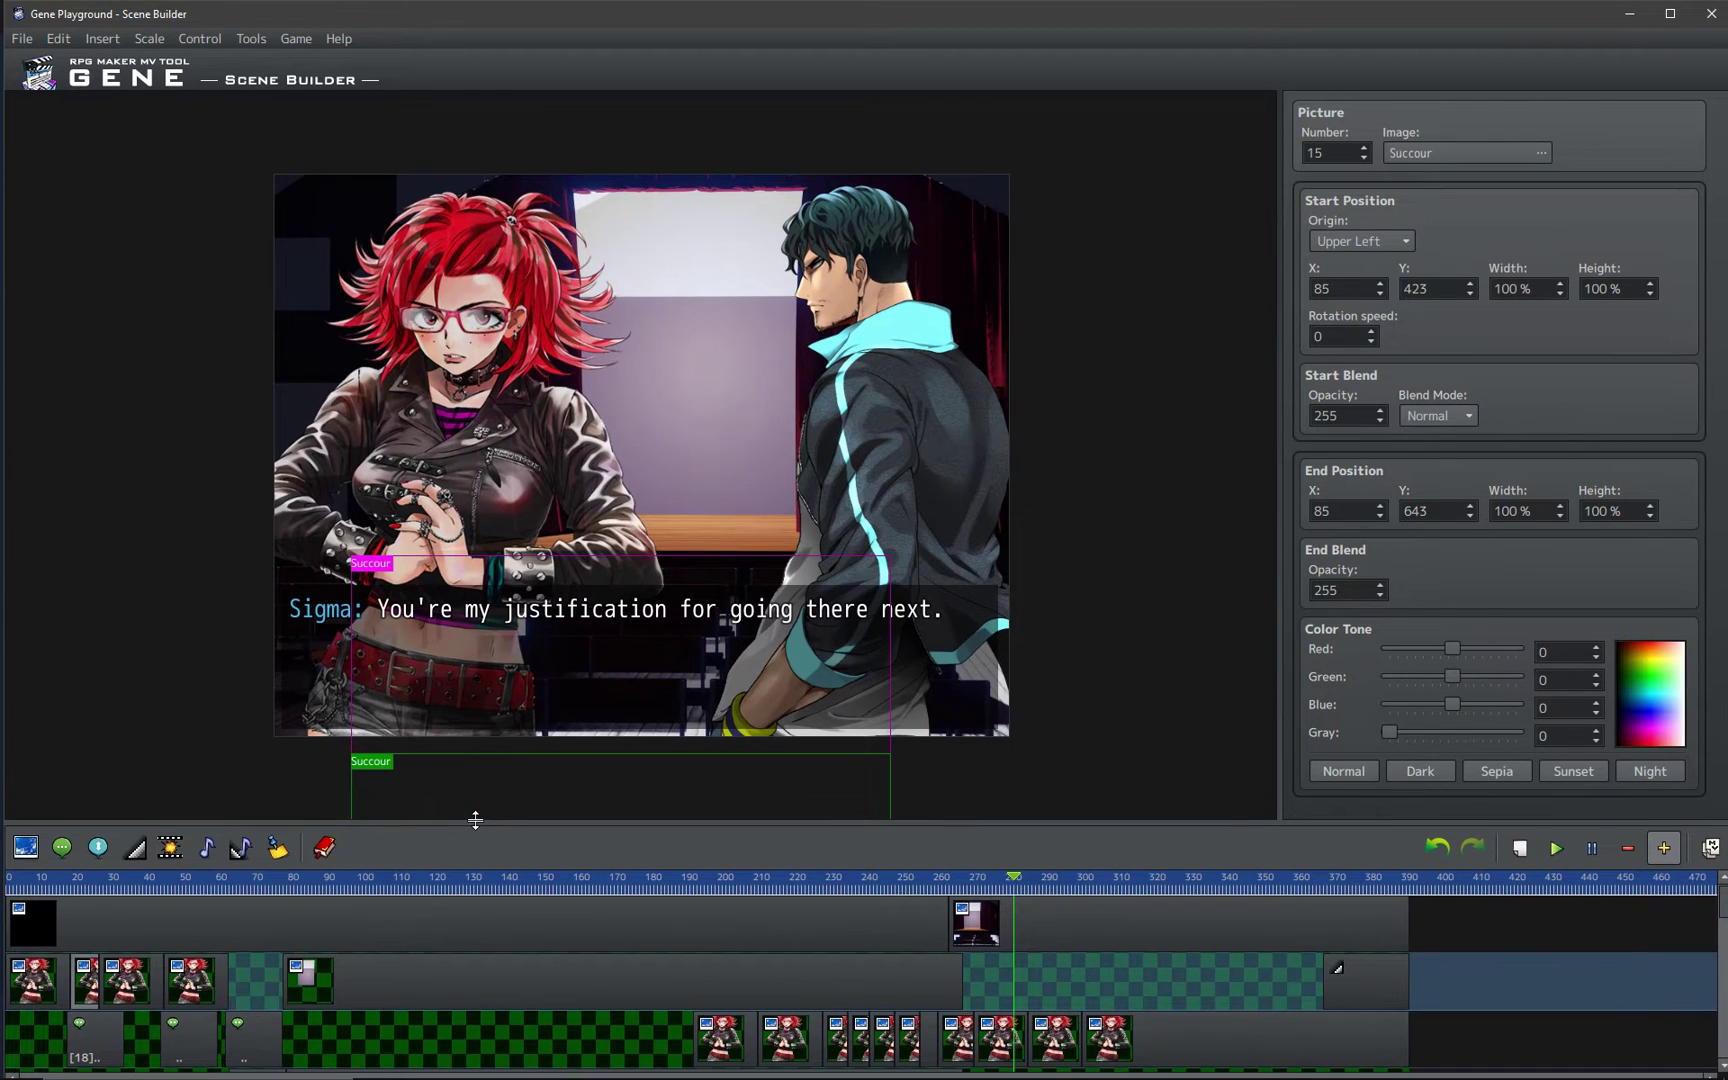
- Enlarge the timeline to review all tracks, then restore the full-size scene preview
drag(475, 820, 763, 290)
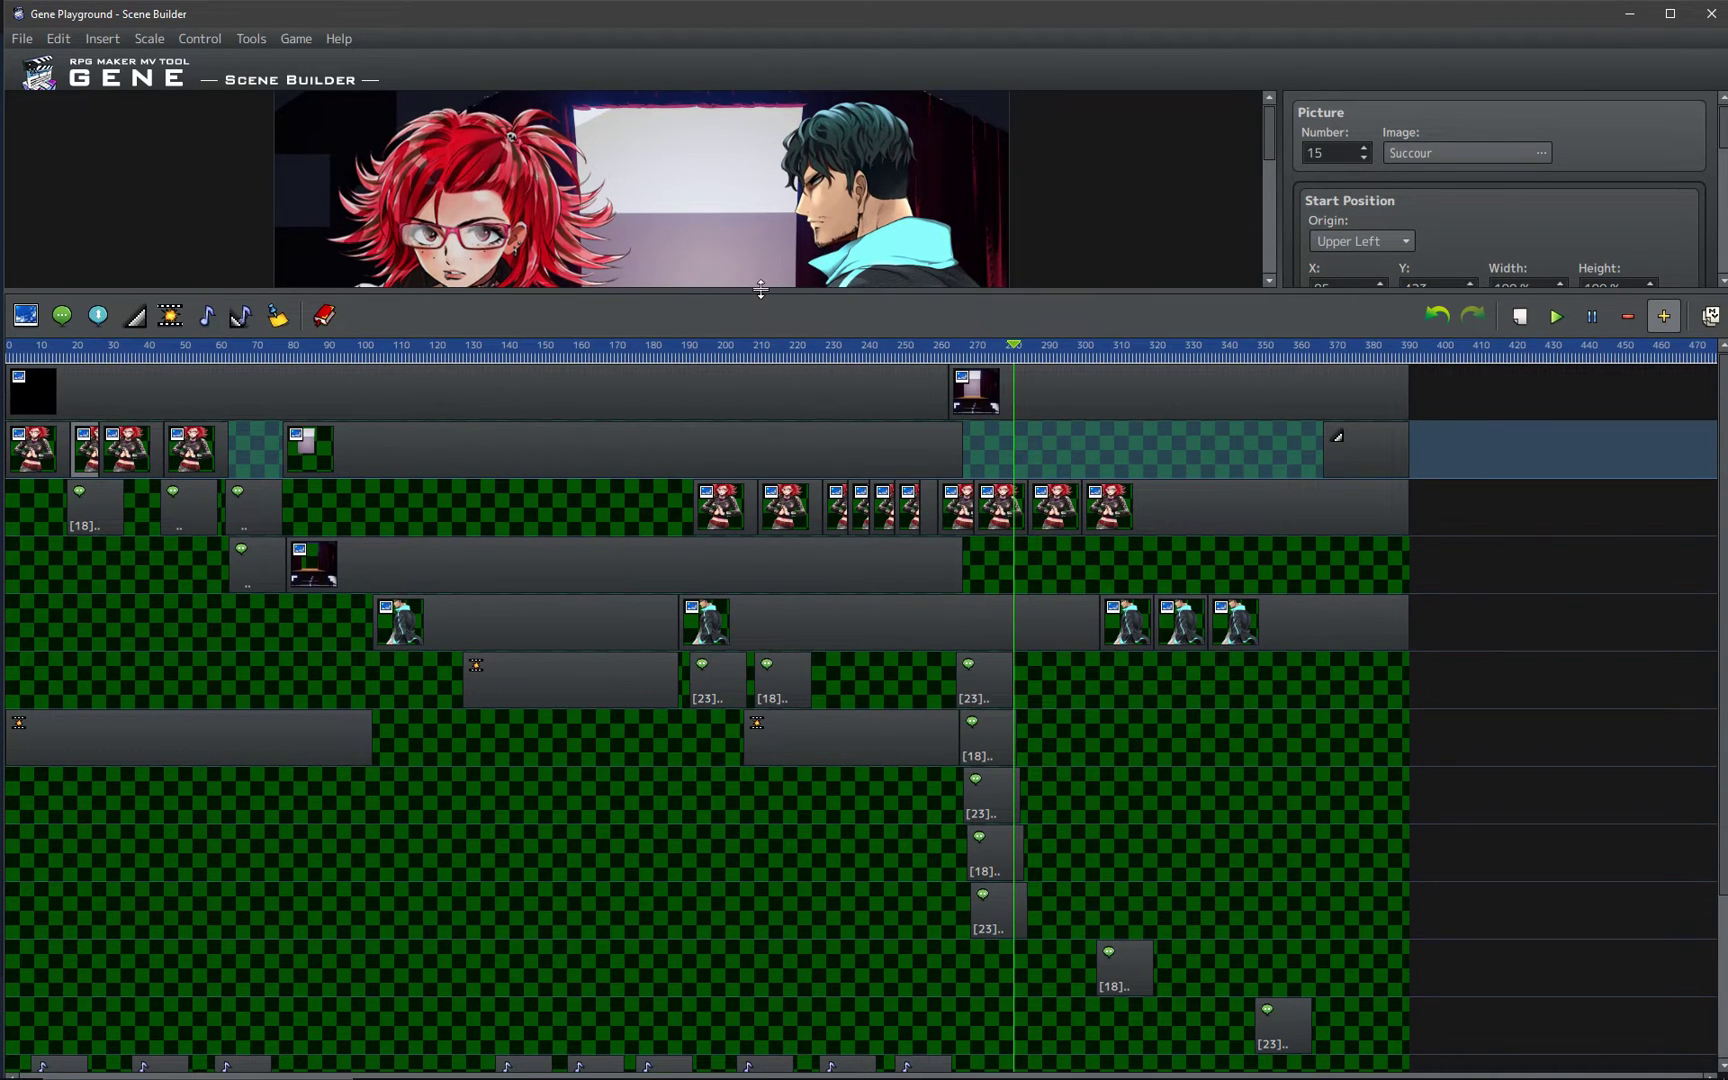
scroll(900, 538, down, 5)
scroll(903, 536, down, 1)
scroll(903, 536, up, 5)
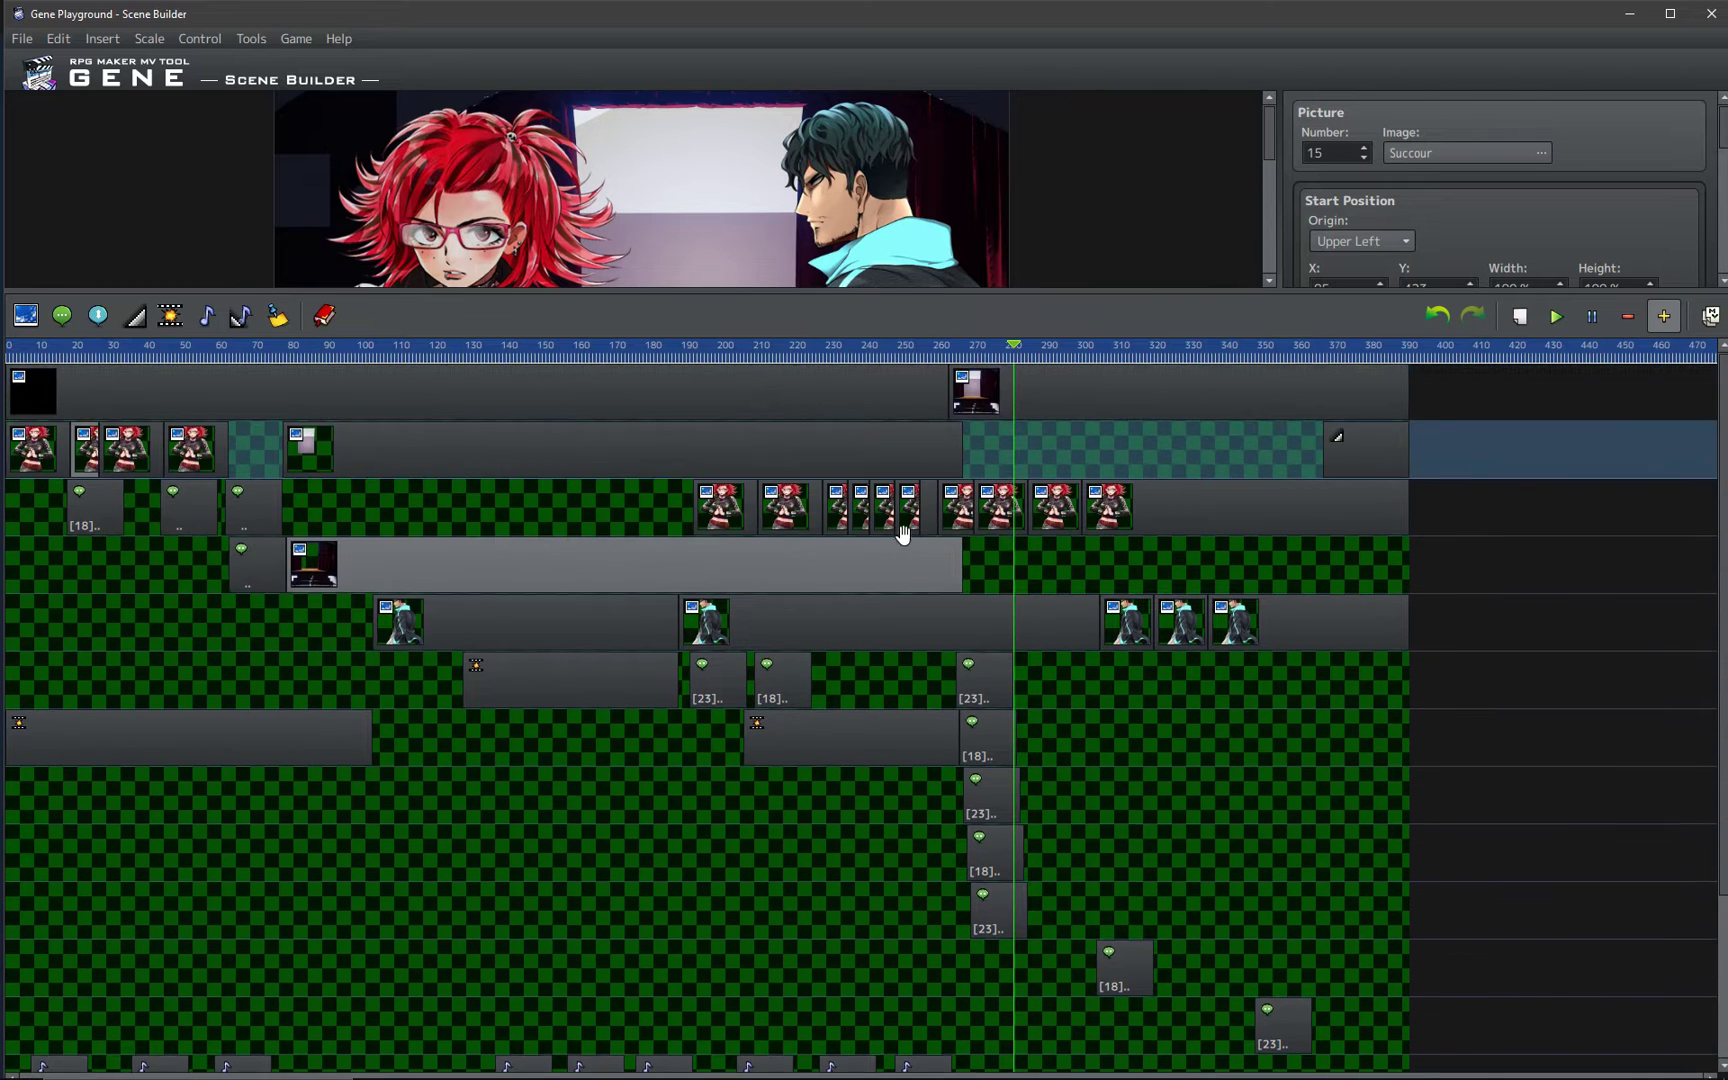
drag(675, 290, 678, 726)
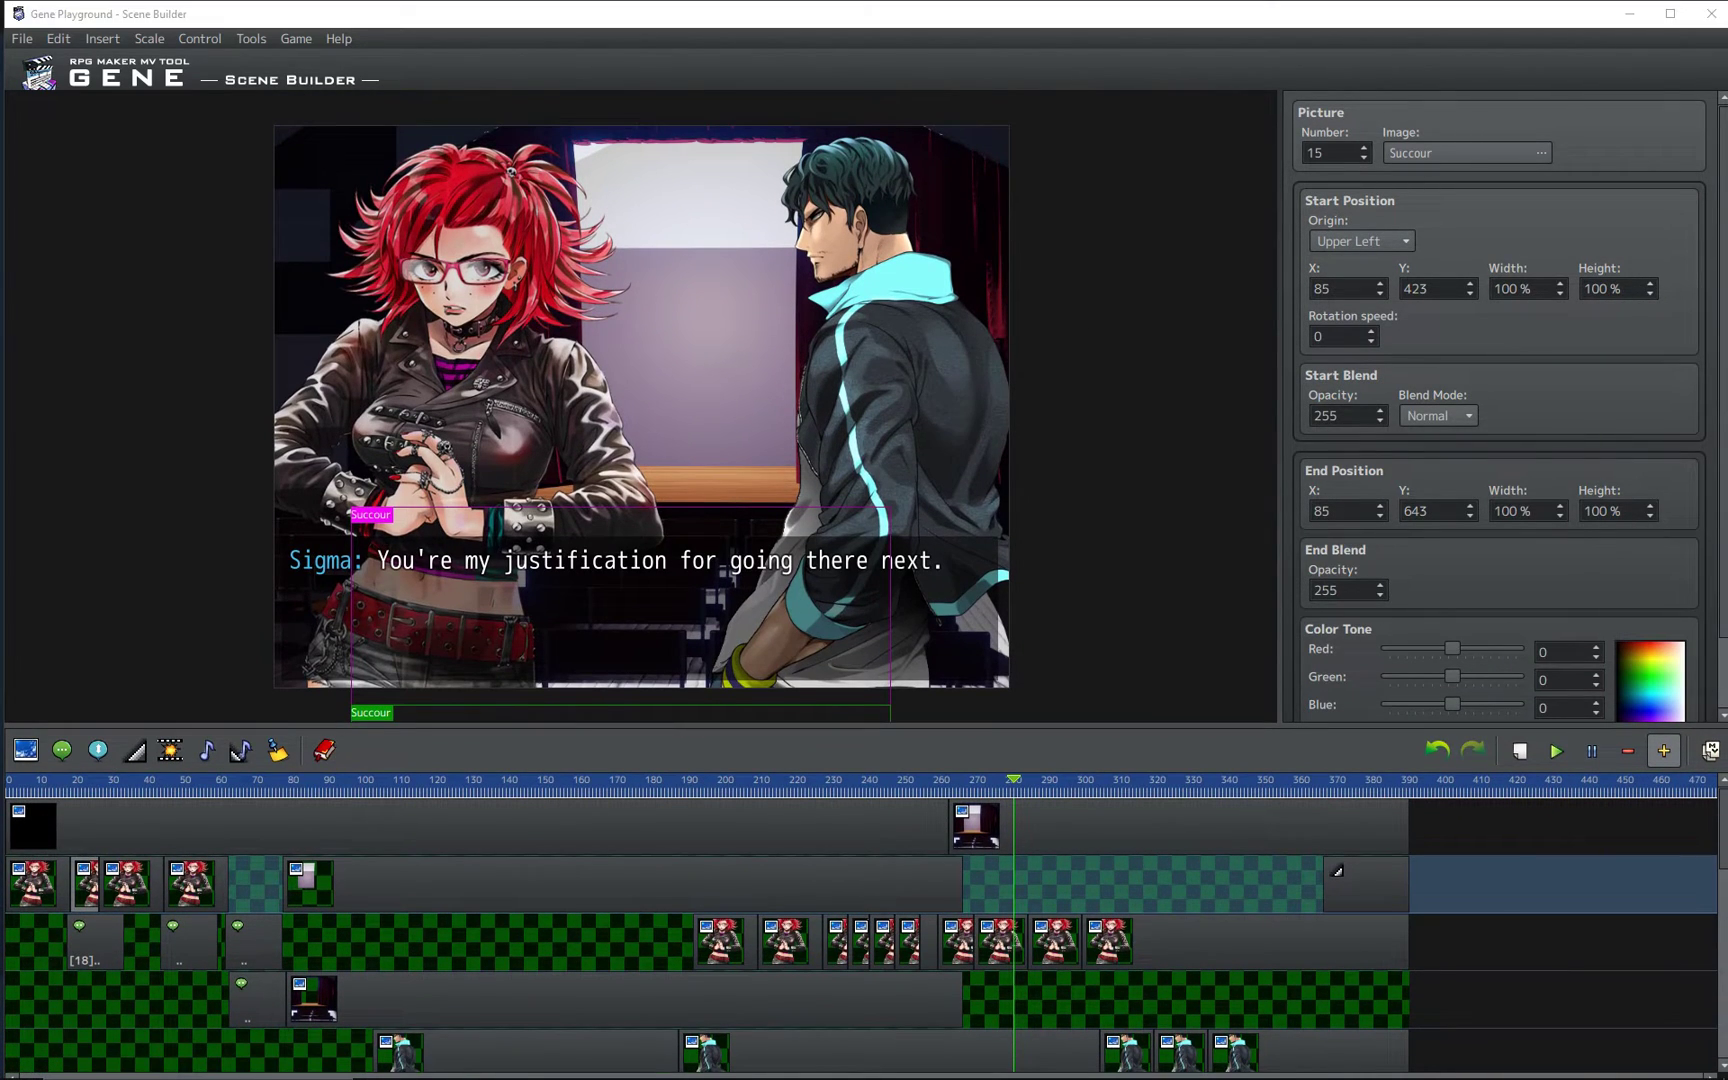
- Select the Succour and Sigma portraits in the scene, alternating between them
click(226, 678)
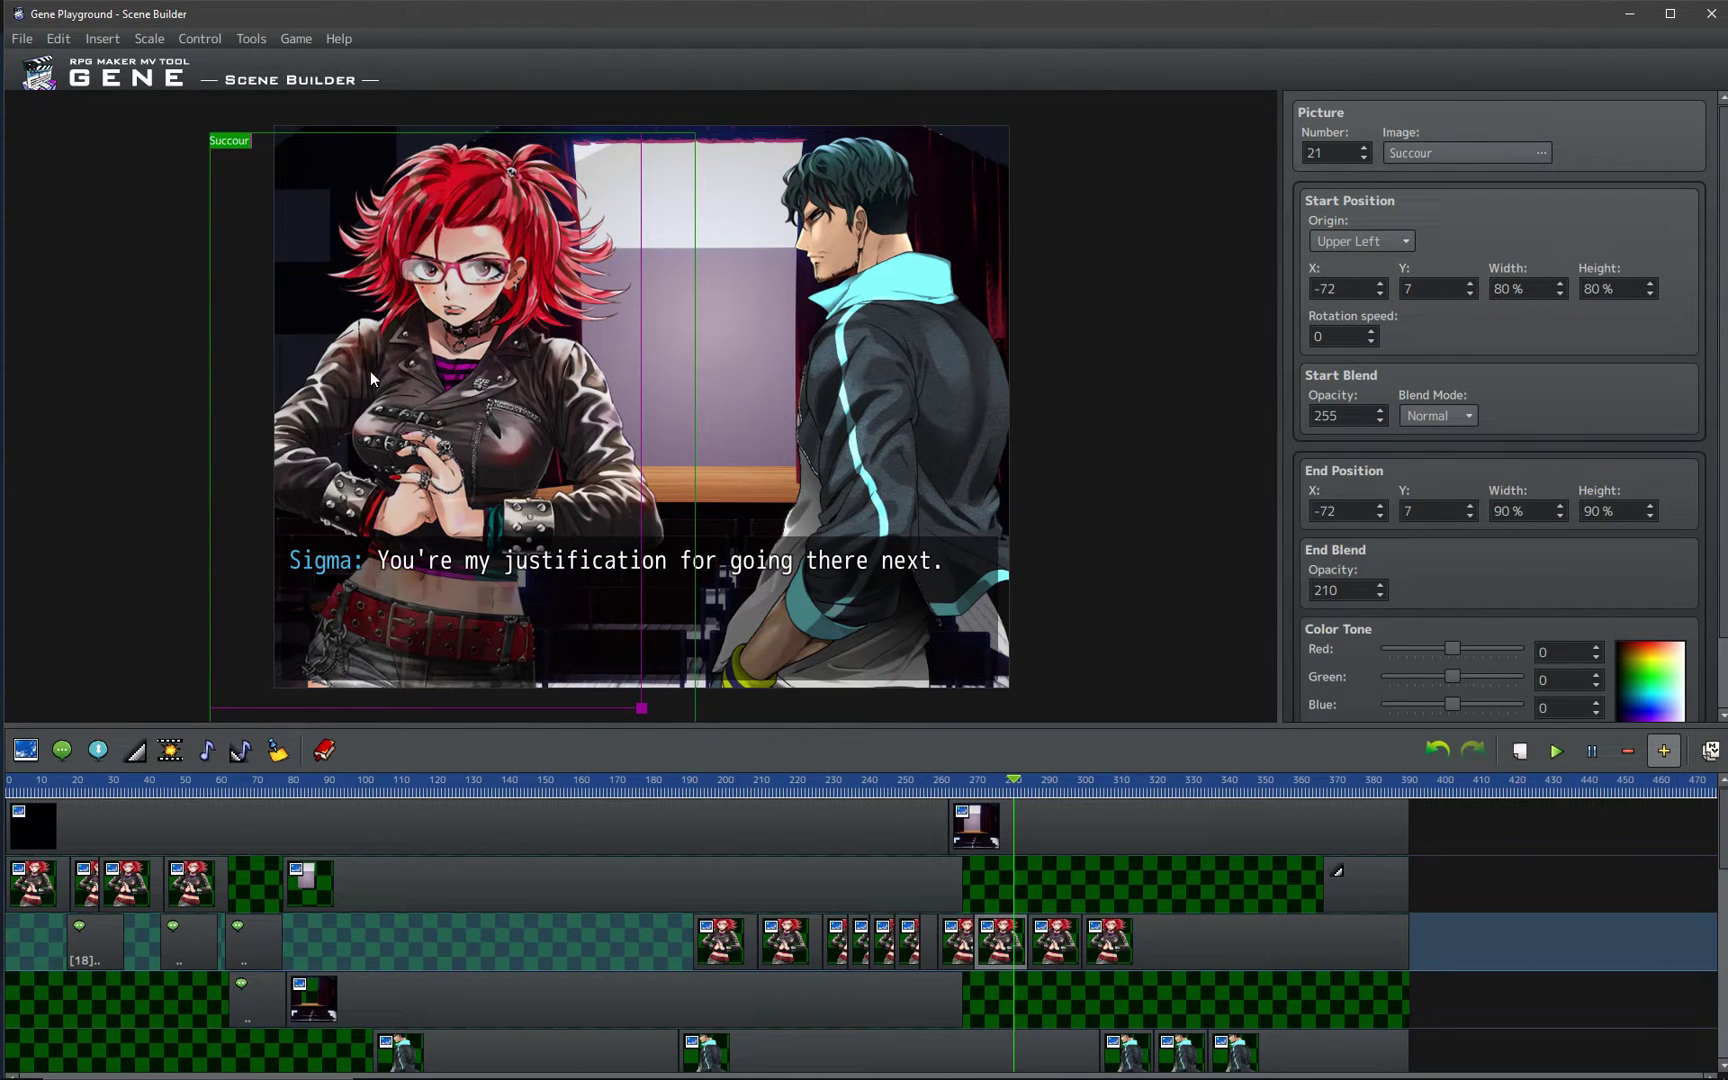
click(861, 479)
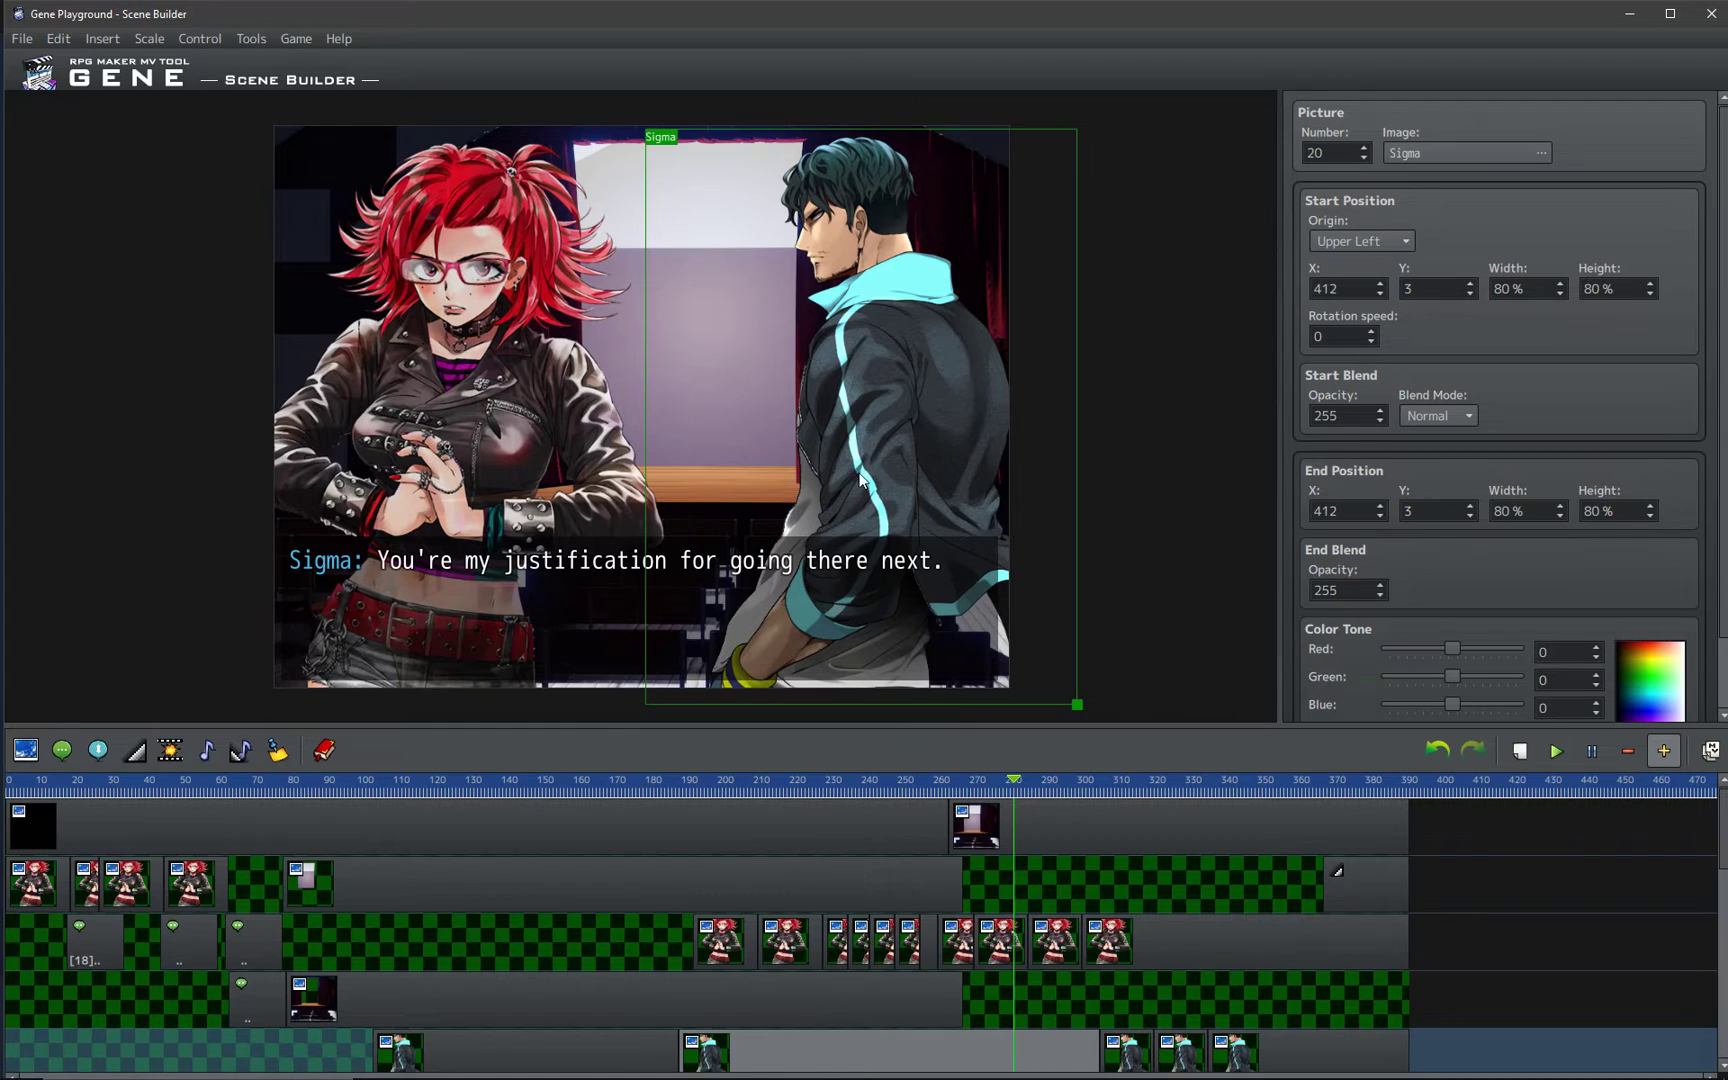
click(595, 486)
click(697, 328)
click(601, 175)
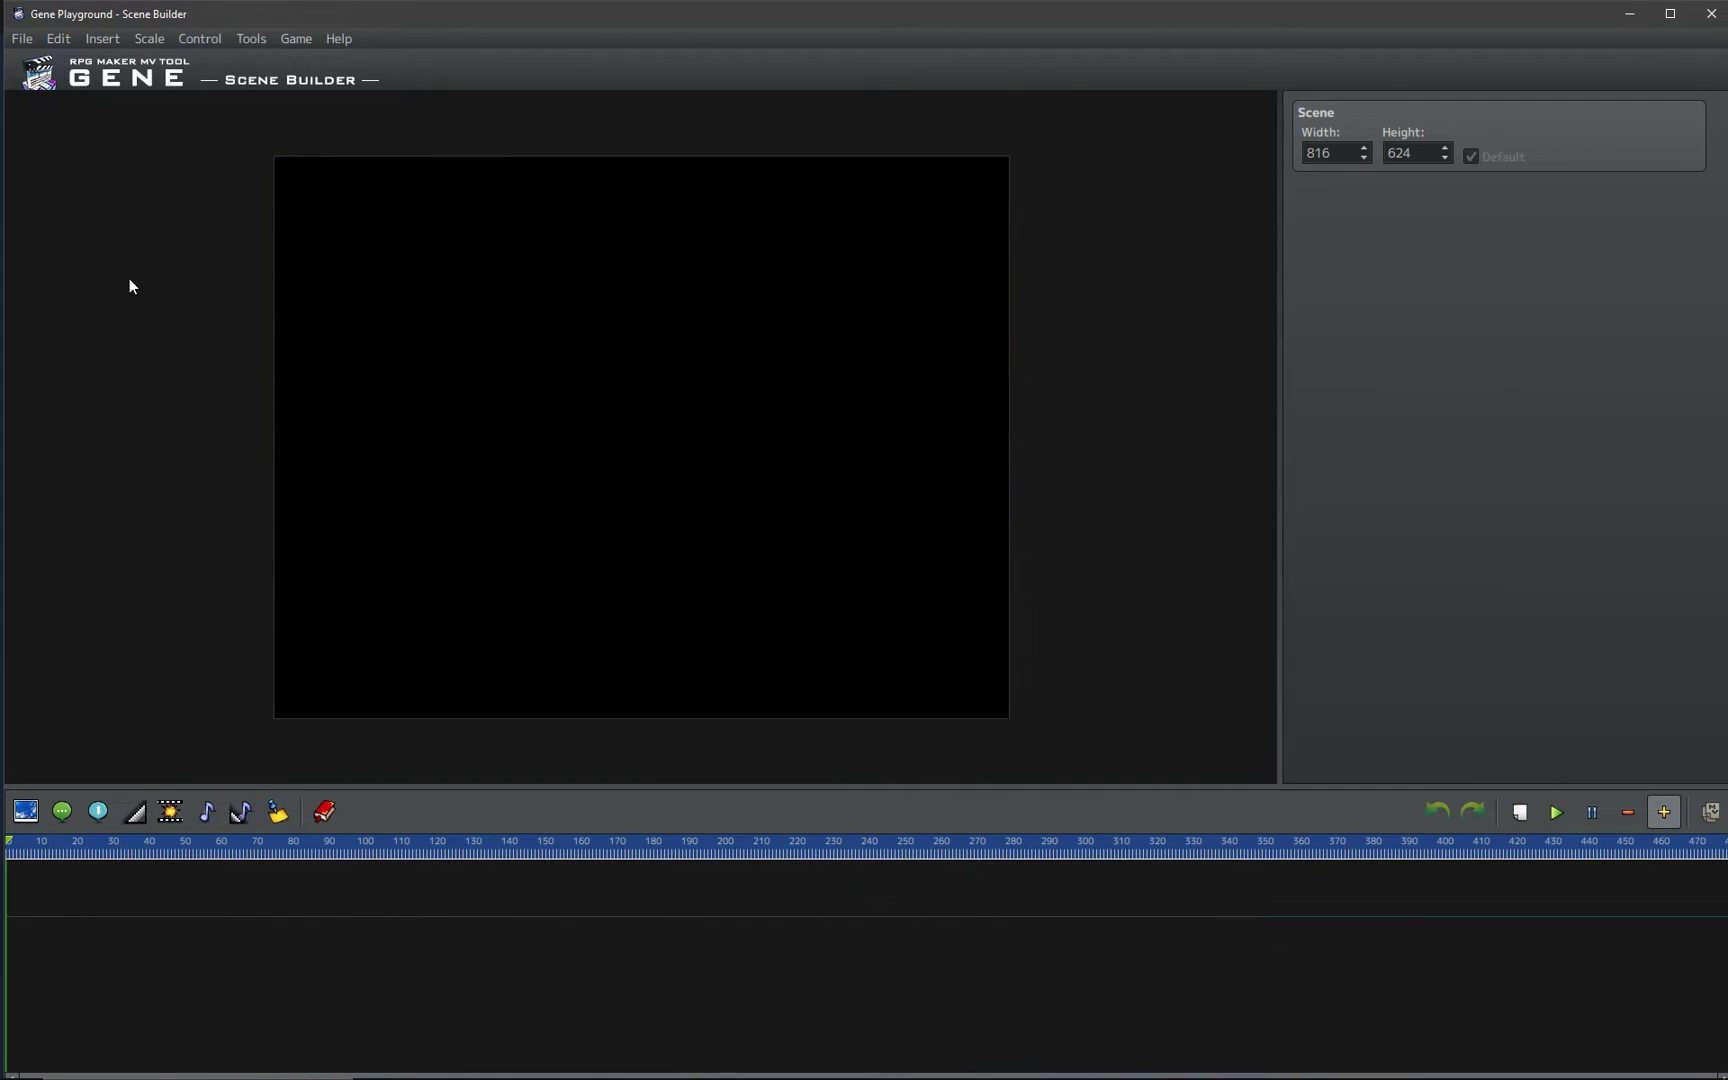
- Open Game.rpgproject from the GENE Playground folder as the MV project
click(20, 40)
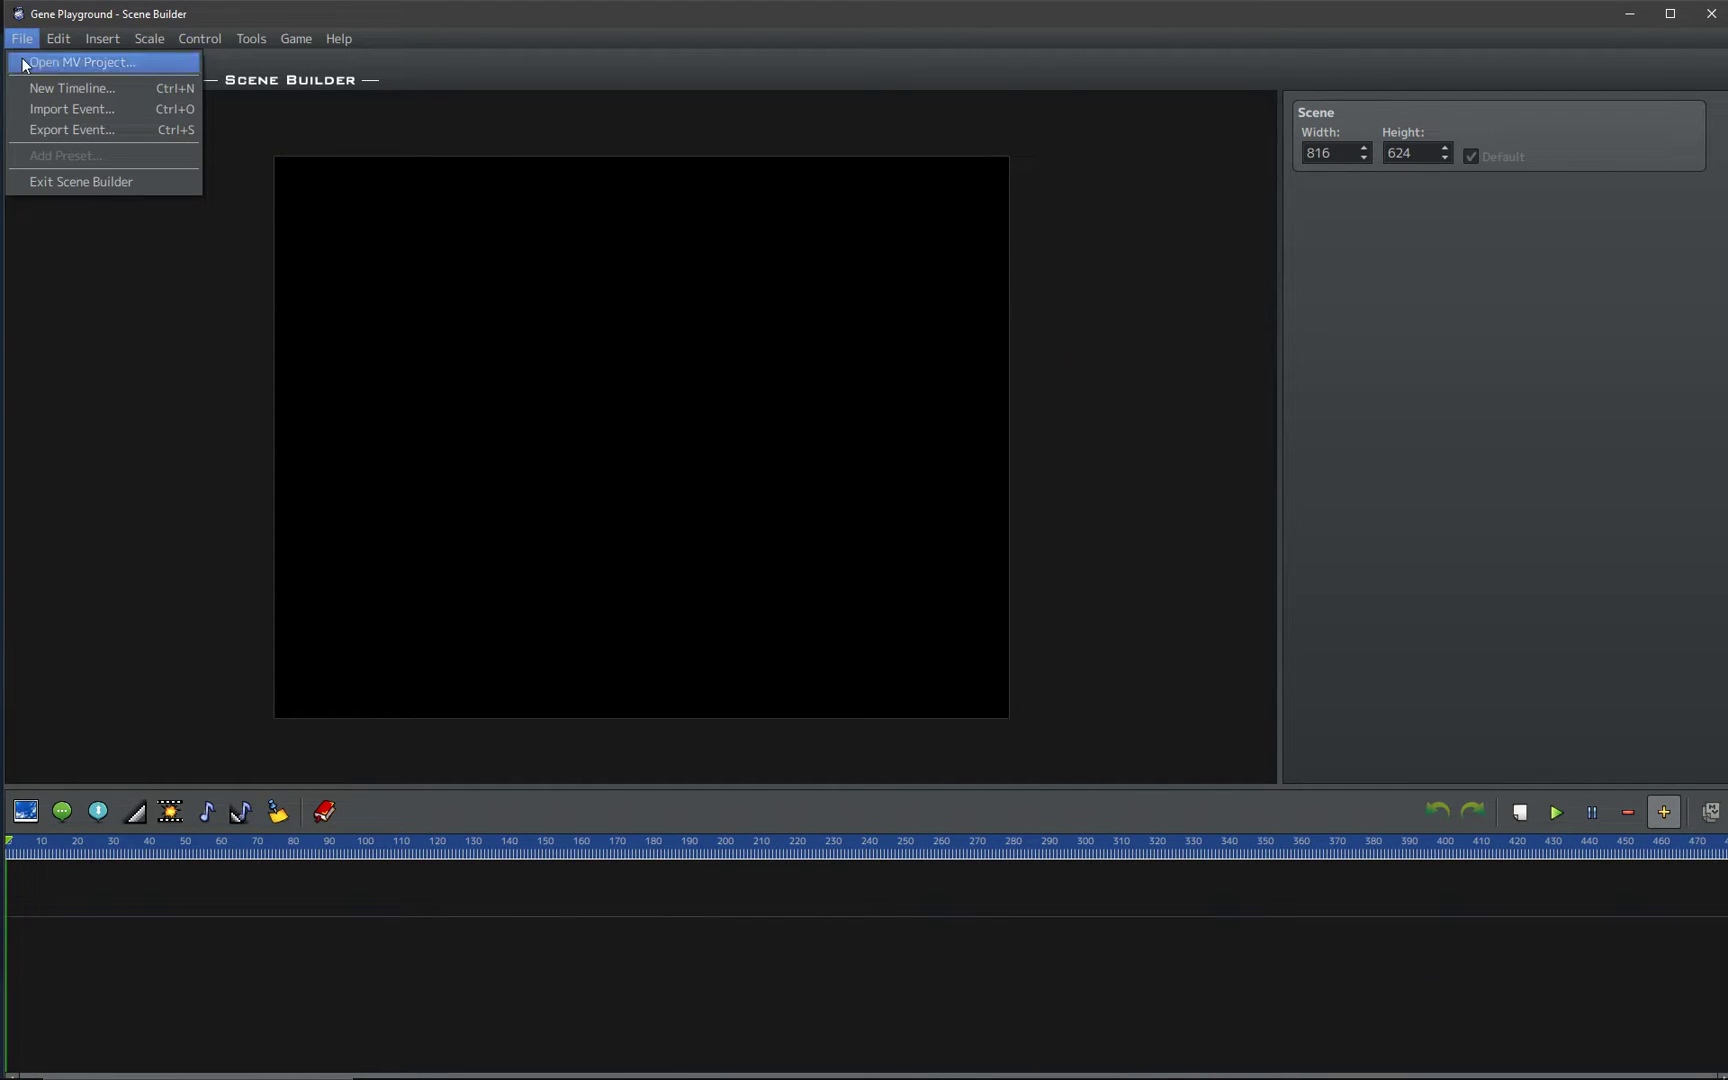
click(128, 63)
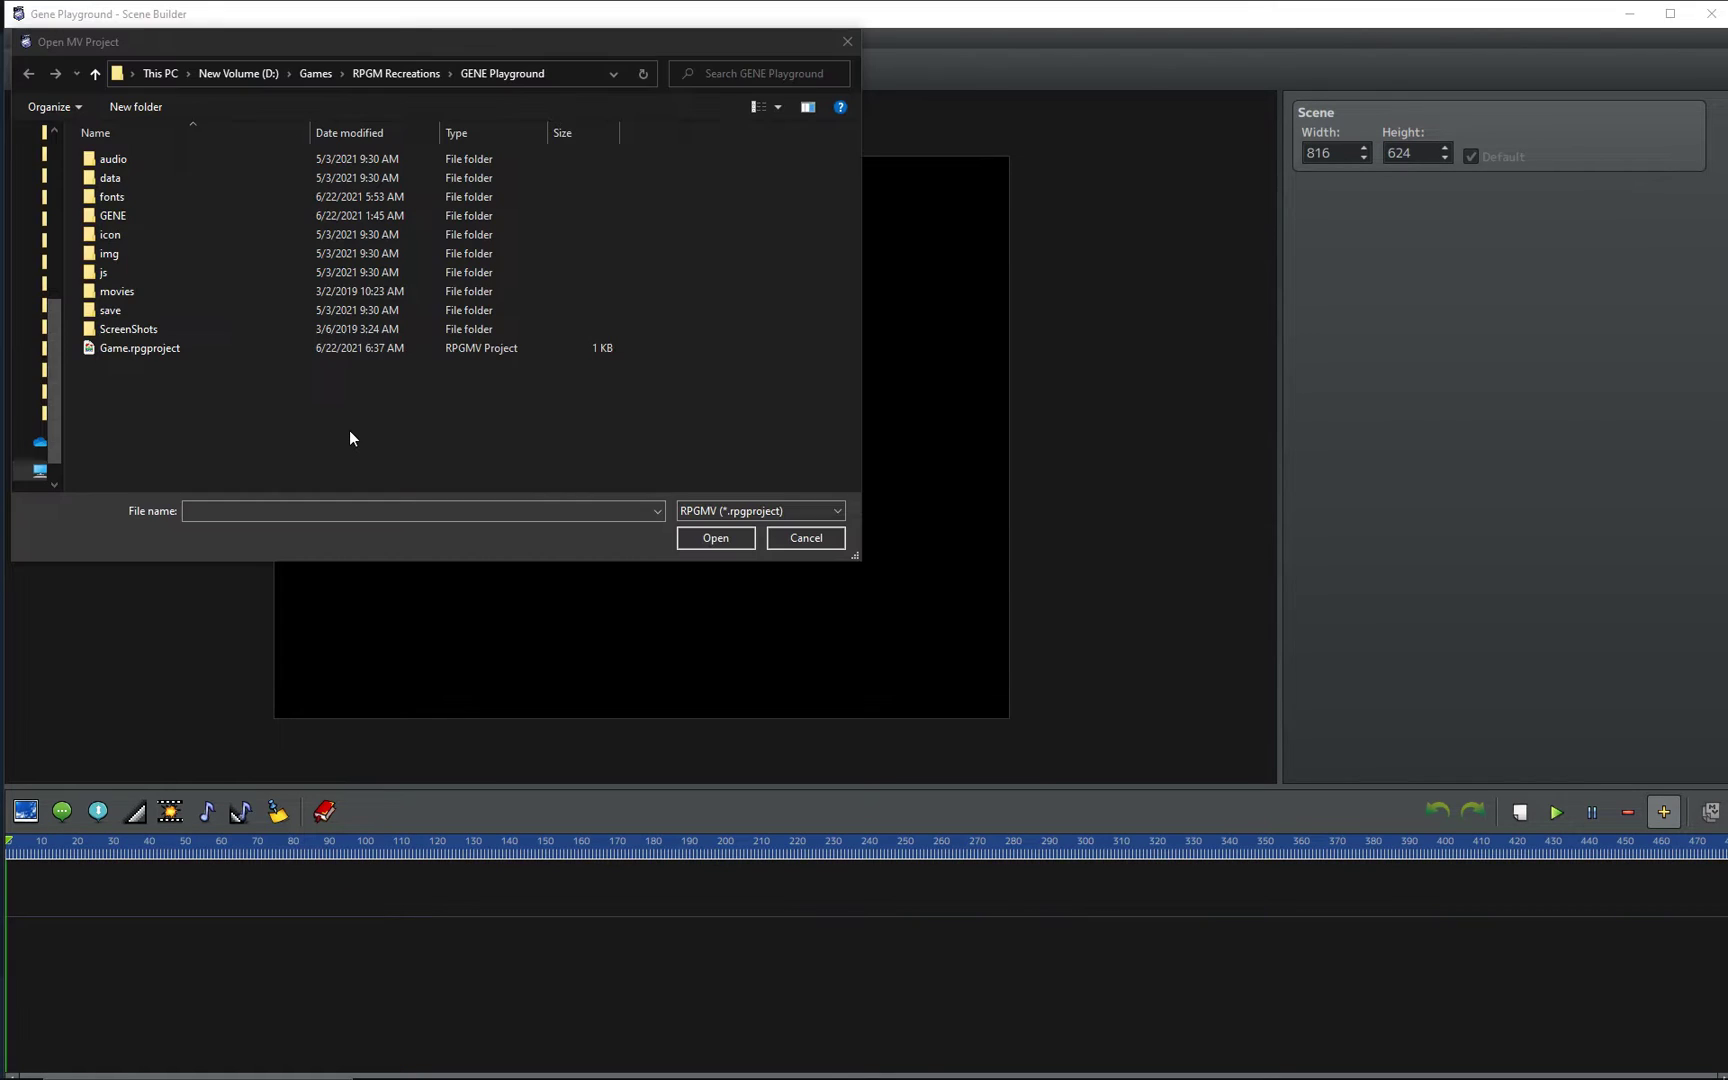
double_click(335, 345)
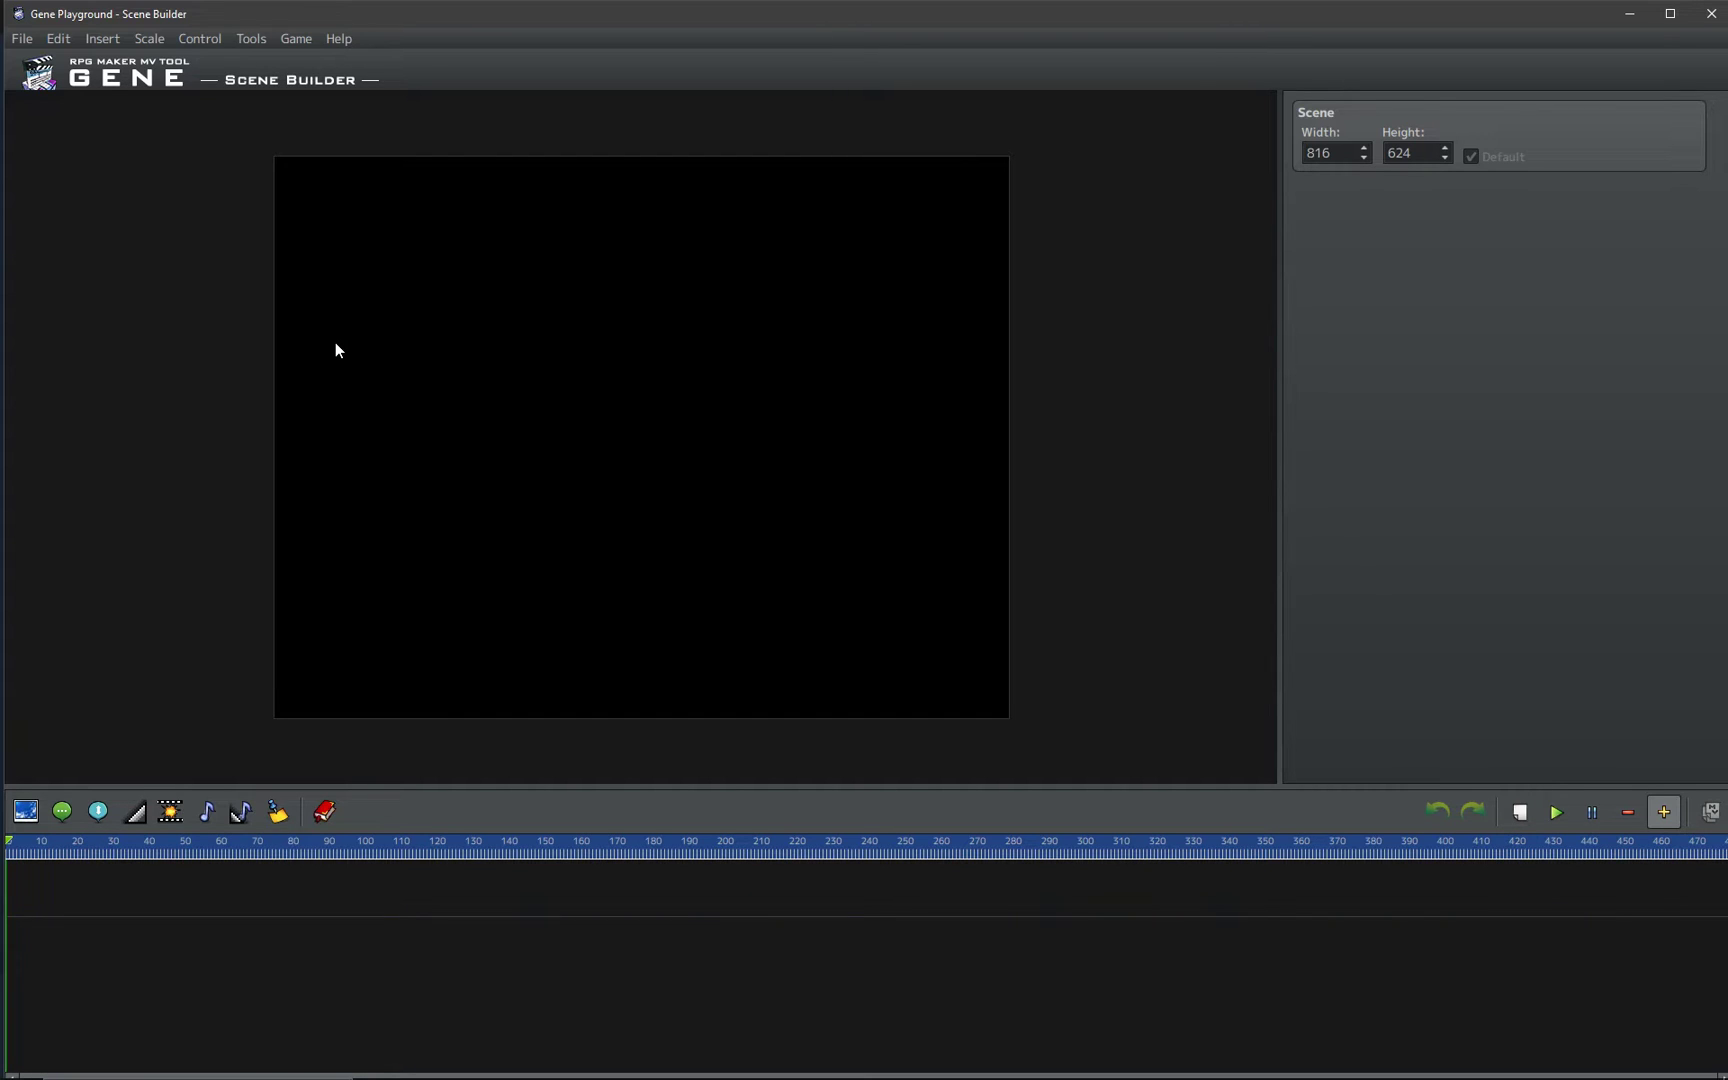
- Insert a Show Picture event at the timeline start using the BG_9 moon image
click(26, 812)
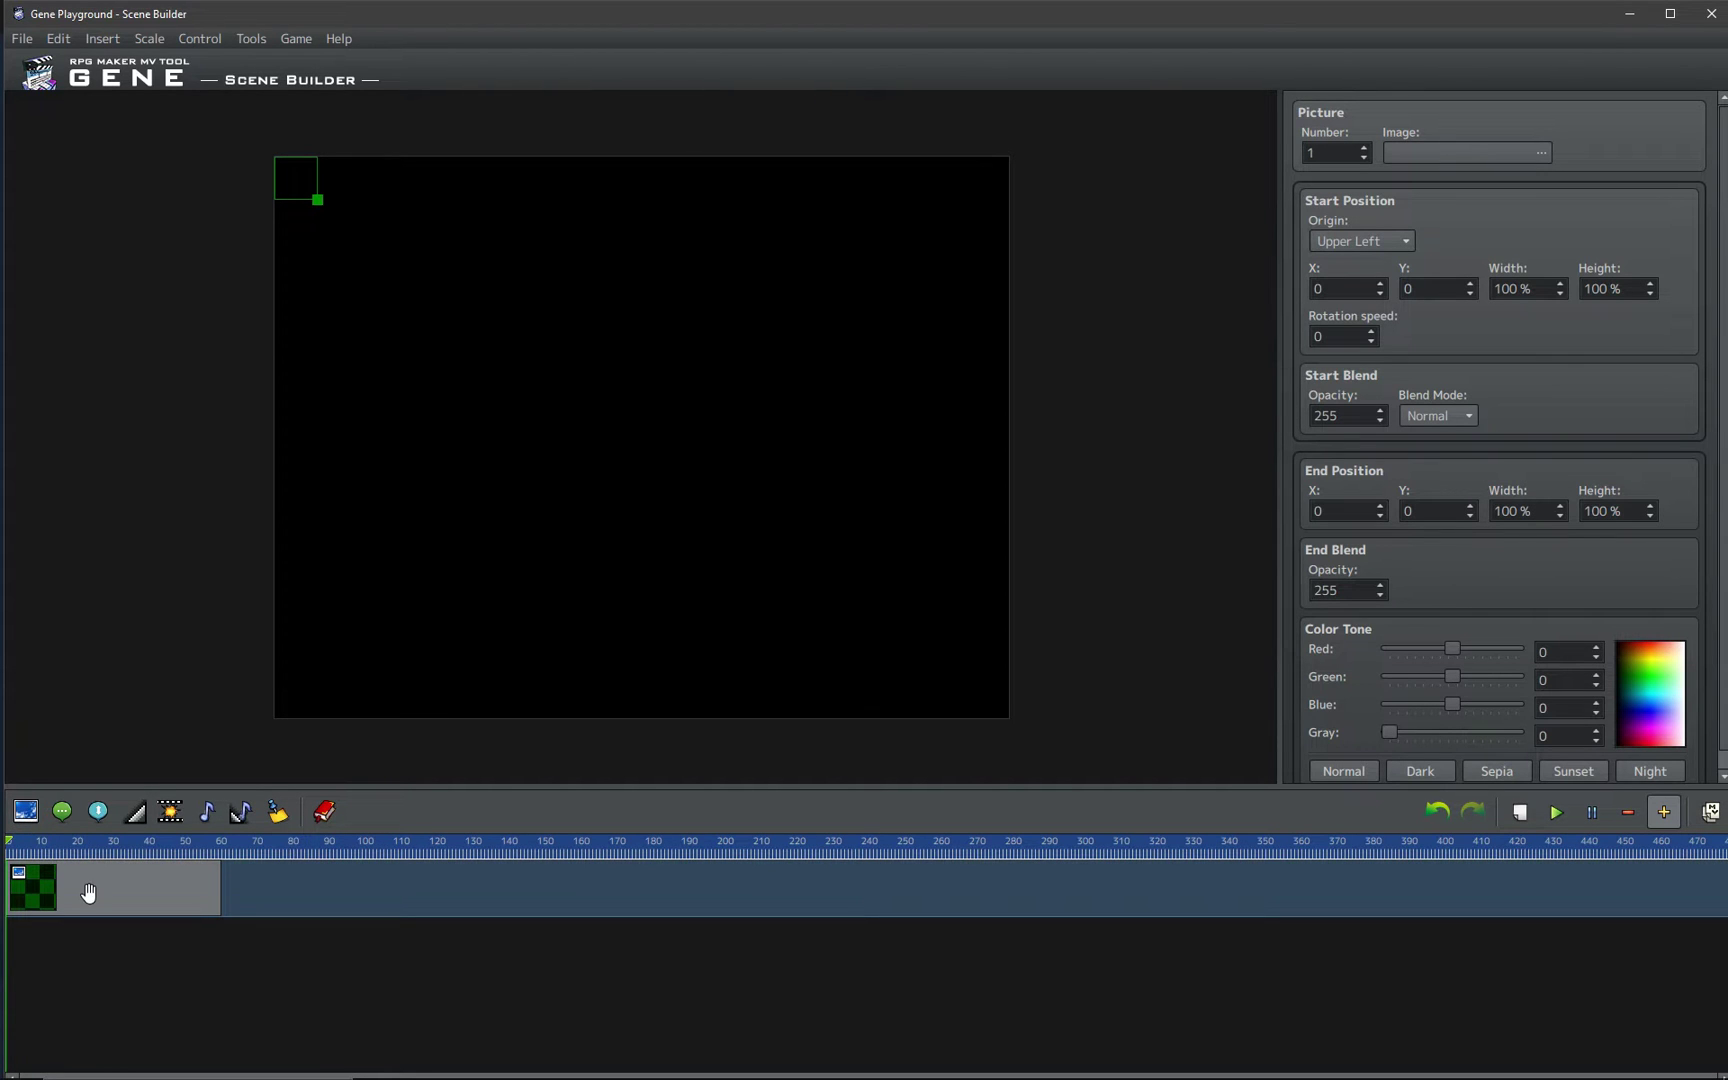
click(141, 883)
click(1483, 153)
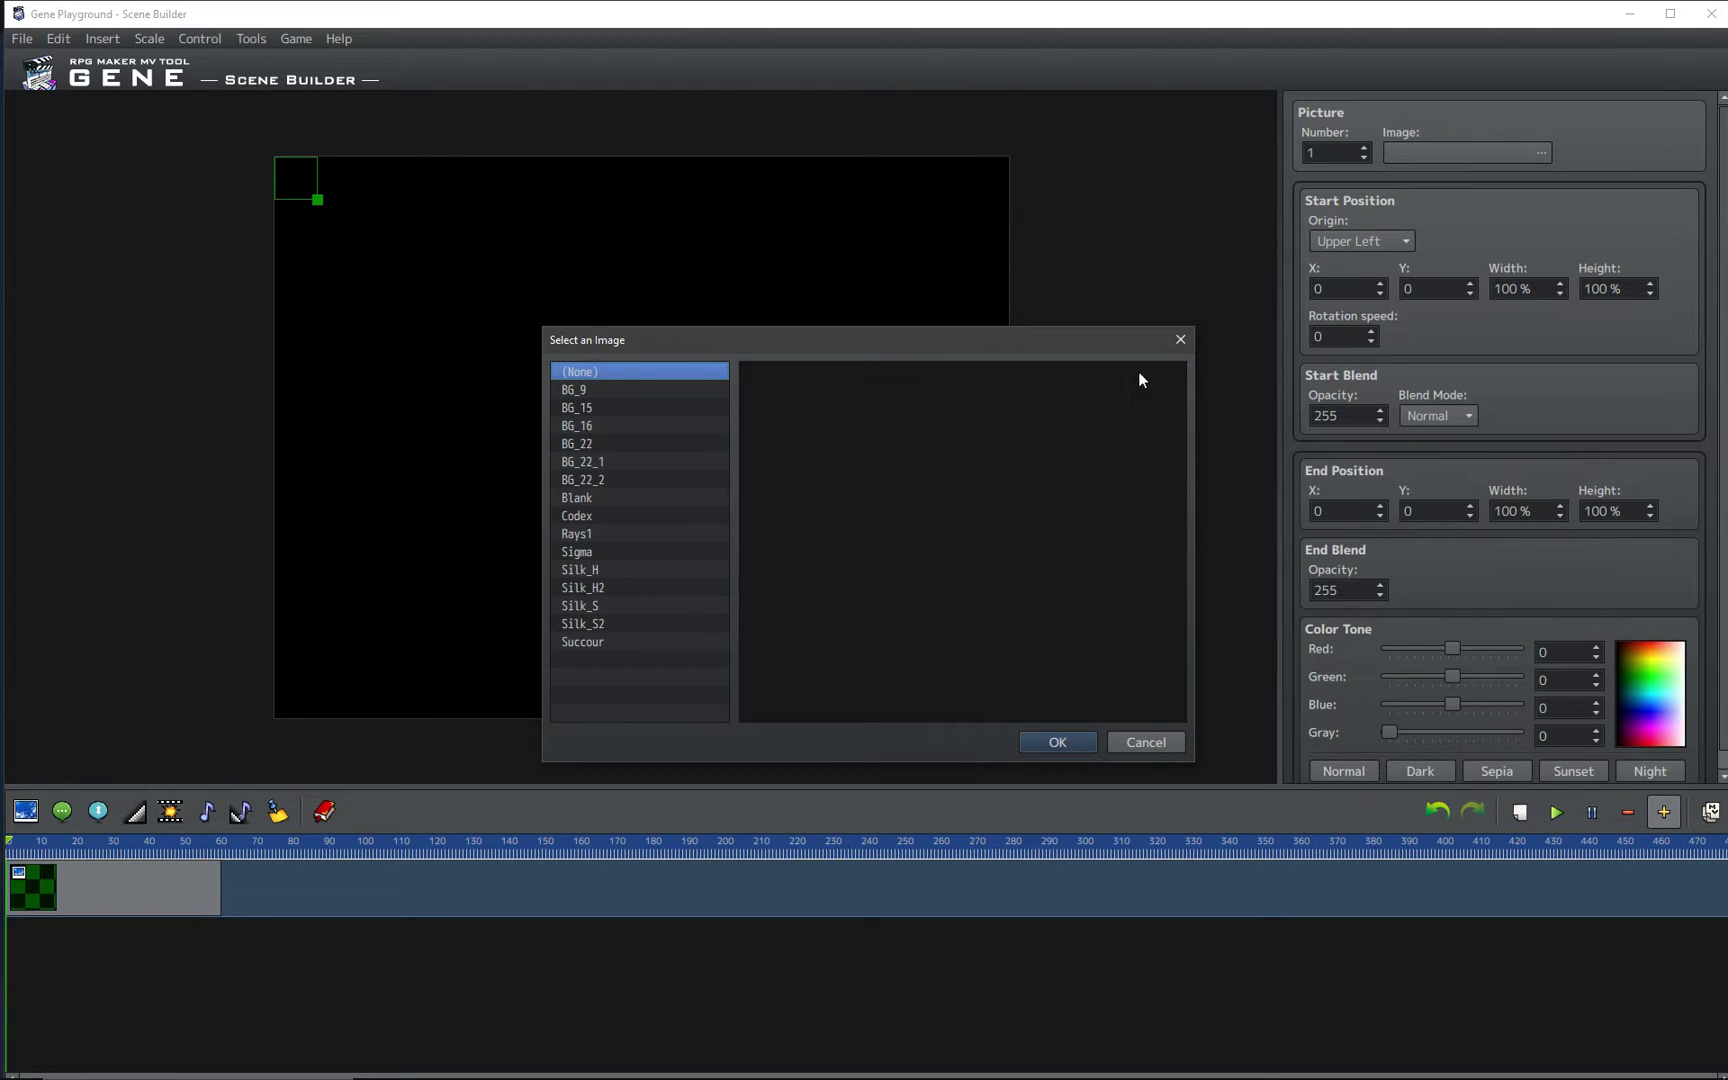
double_click(590, 389)
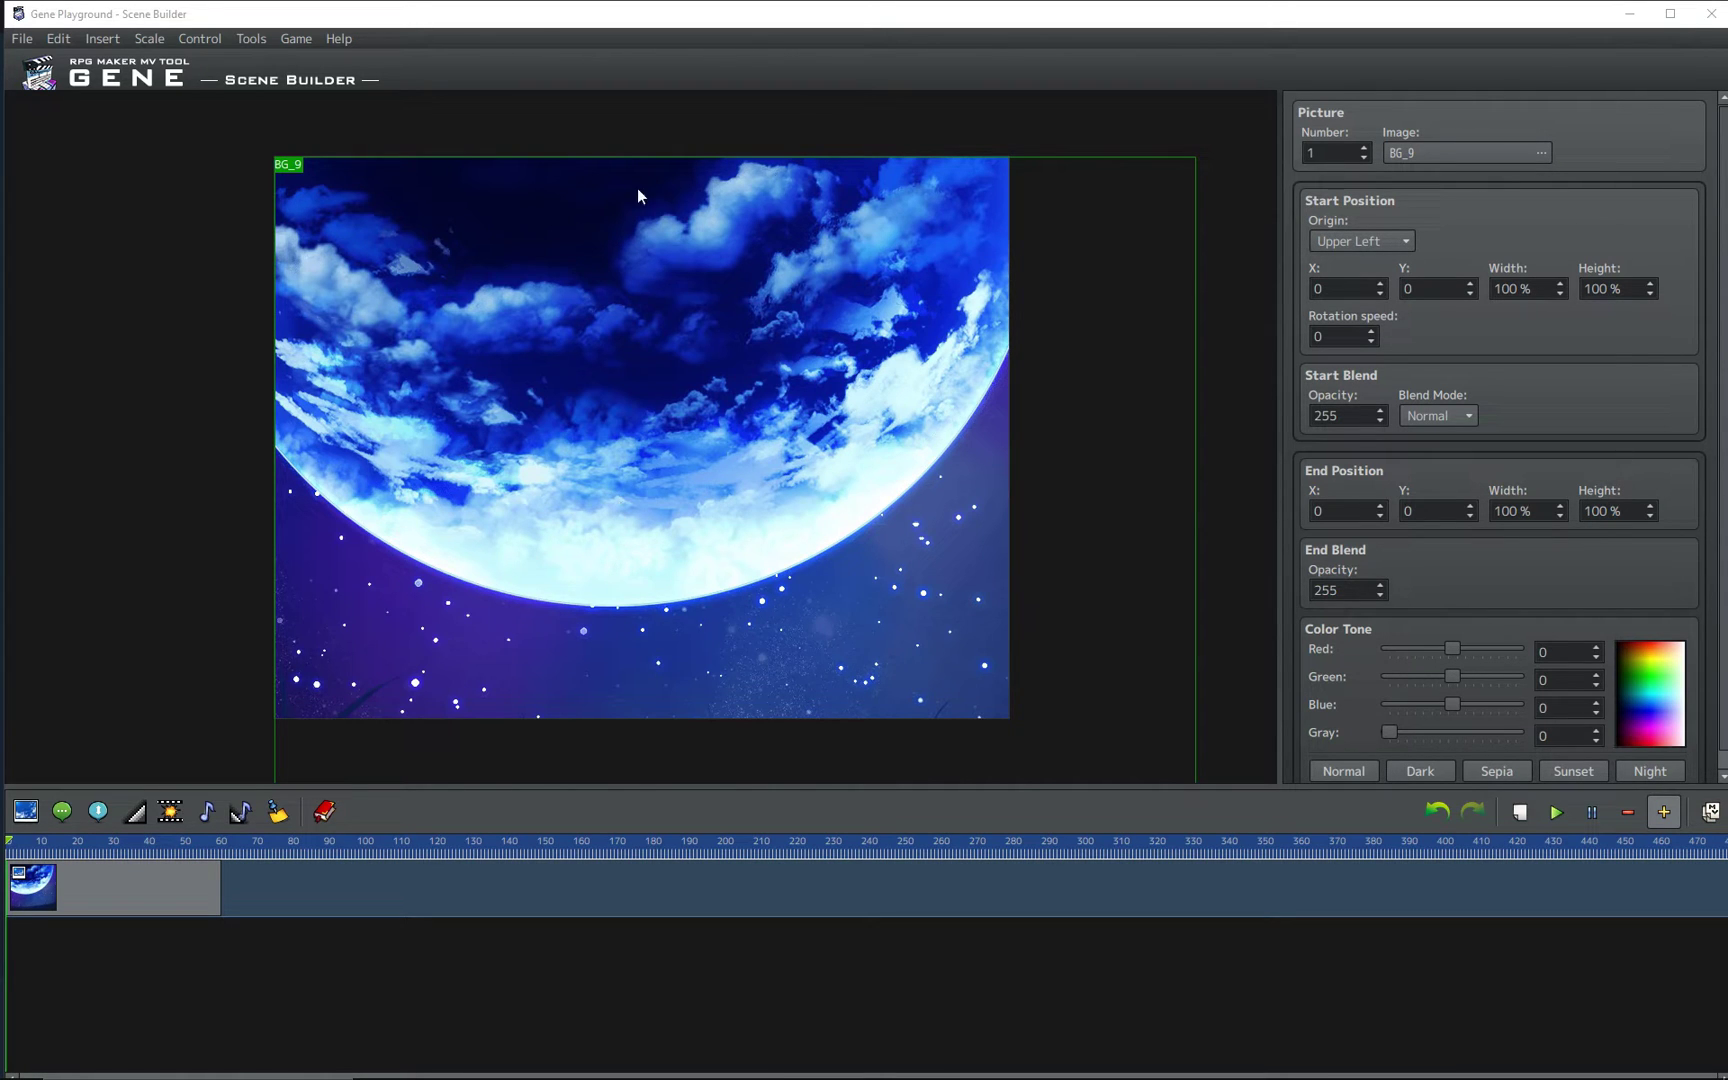
click(1121, 395)
click(455, 499)
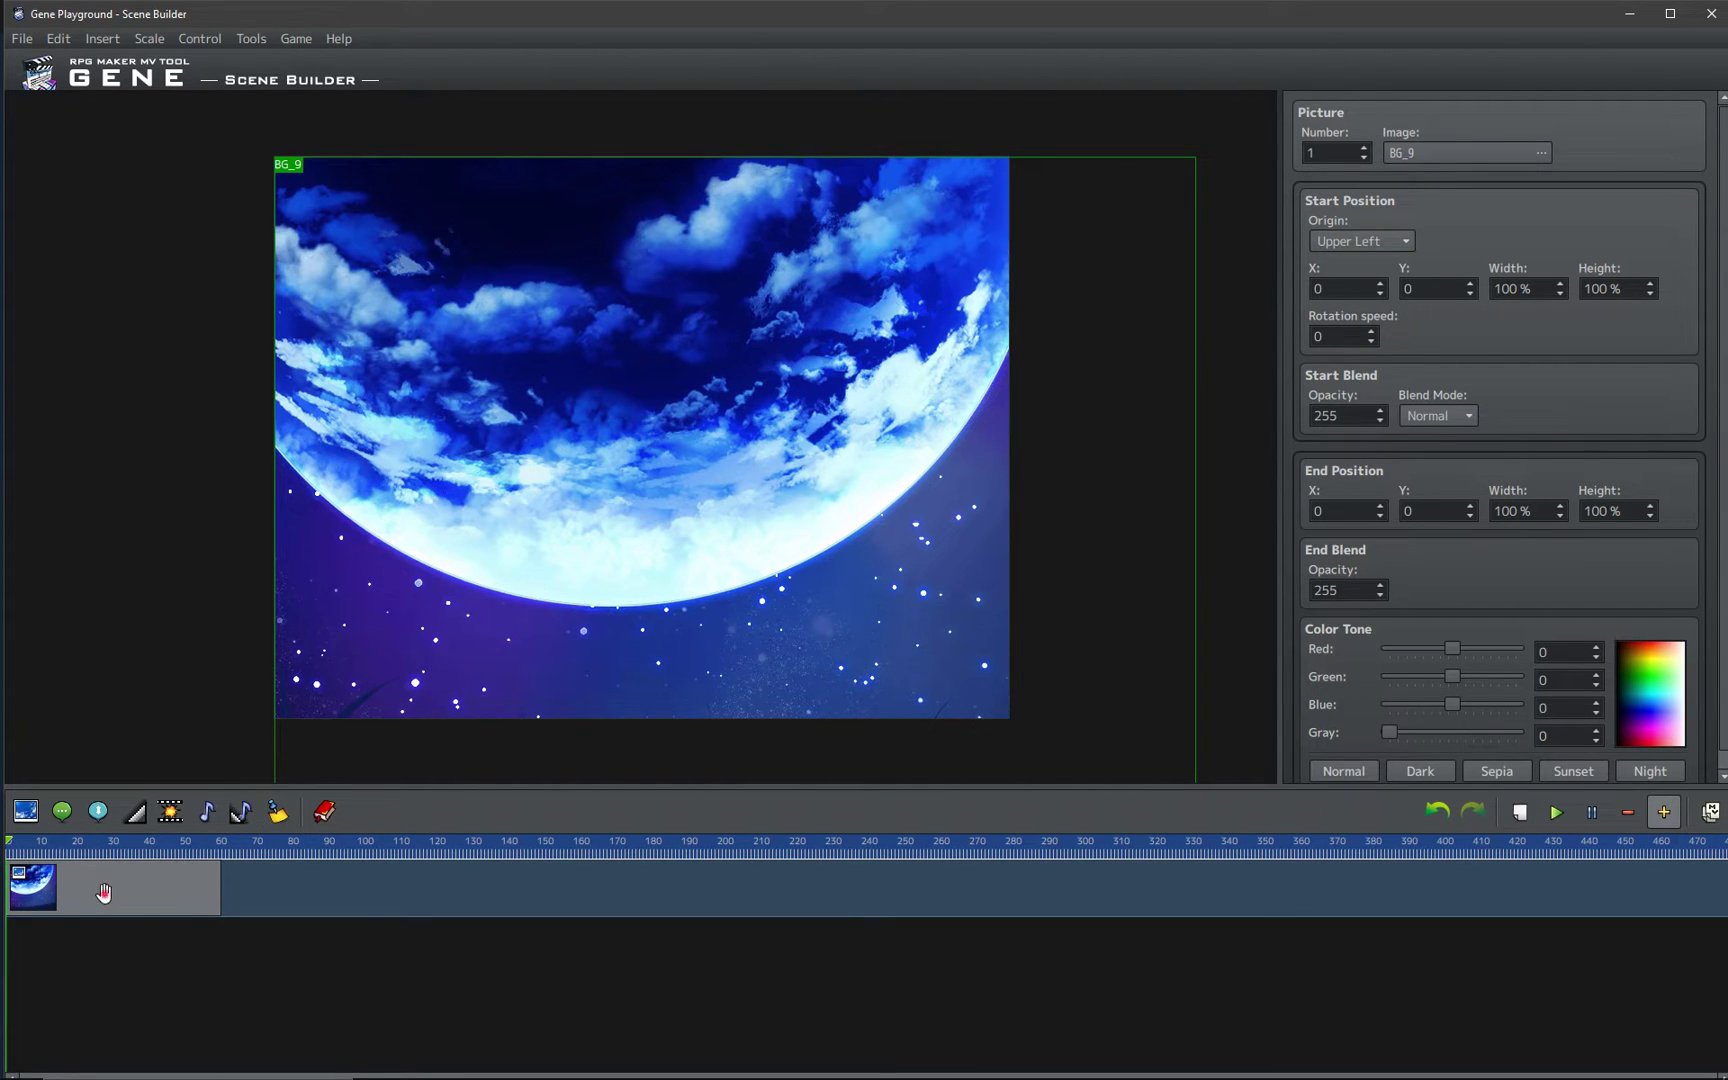
- Reposition and resize the BG_9 clip back to frame 0, pasting a copy after it
click(328, 884)
mouse_move(328, 884)
mouse_down()
mouse_move(598, 883)
mouse_move(287, 884)
mouse_up()
drag(391, 893, 675, 890)
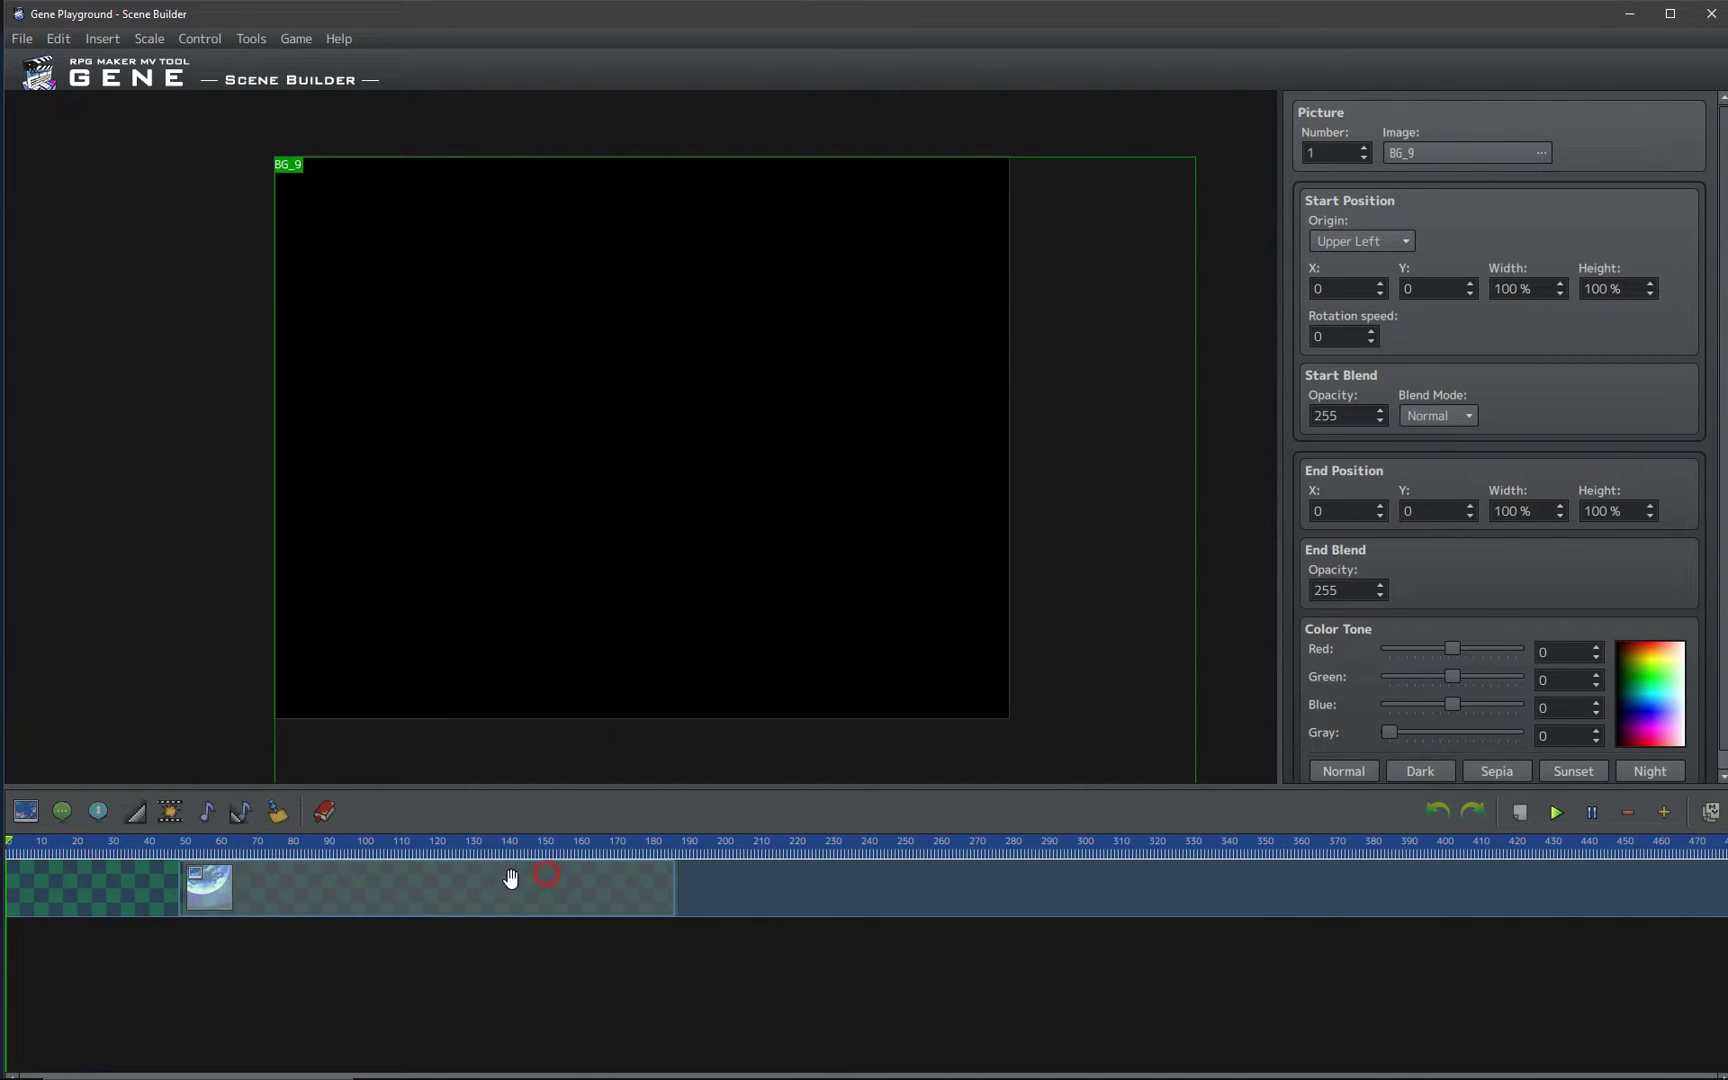
drag(357, 892, 180, 892)
drag(509, 891, 372, 895)
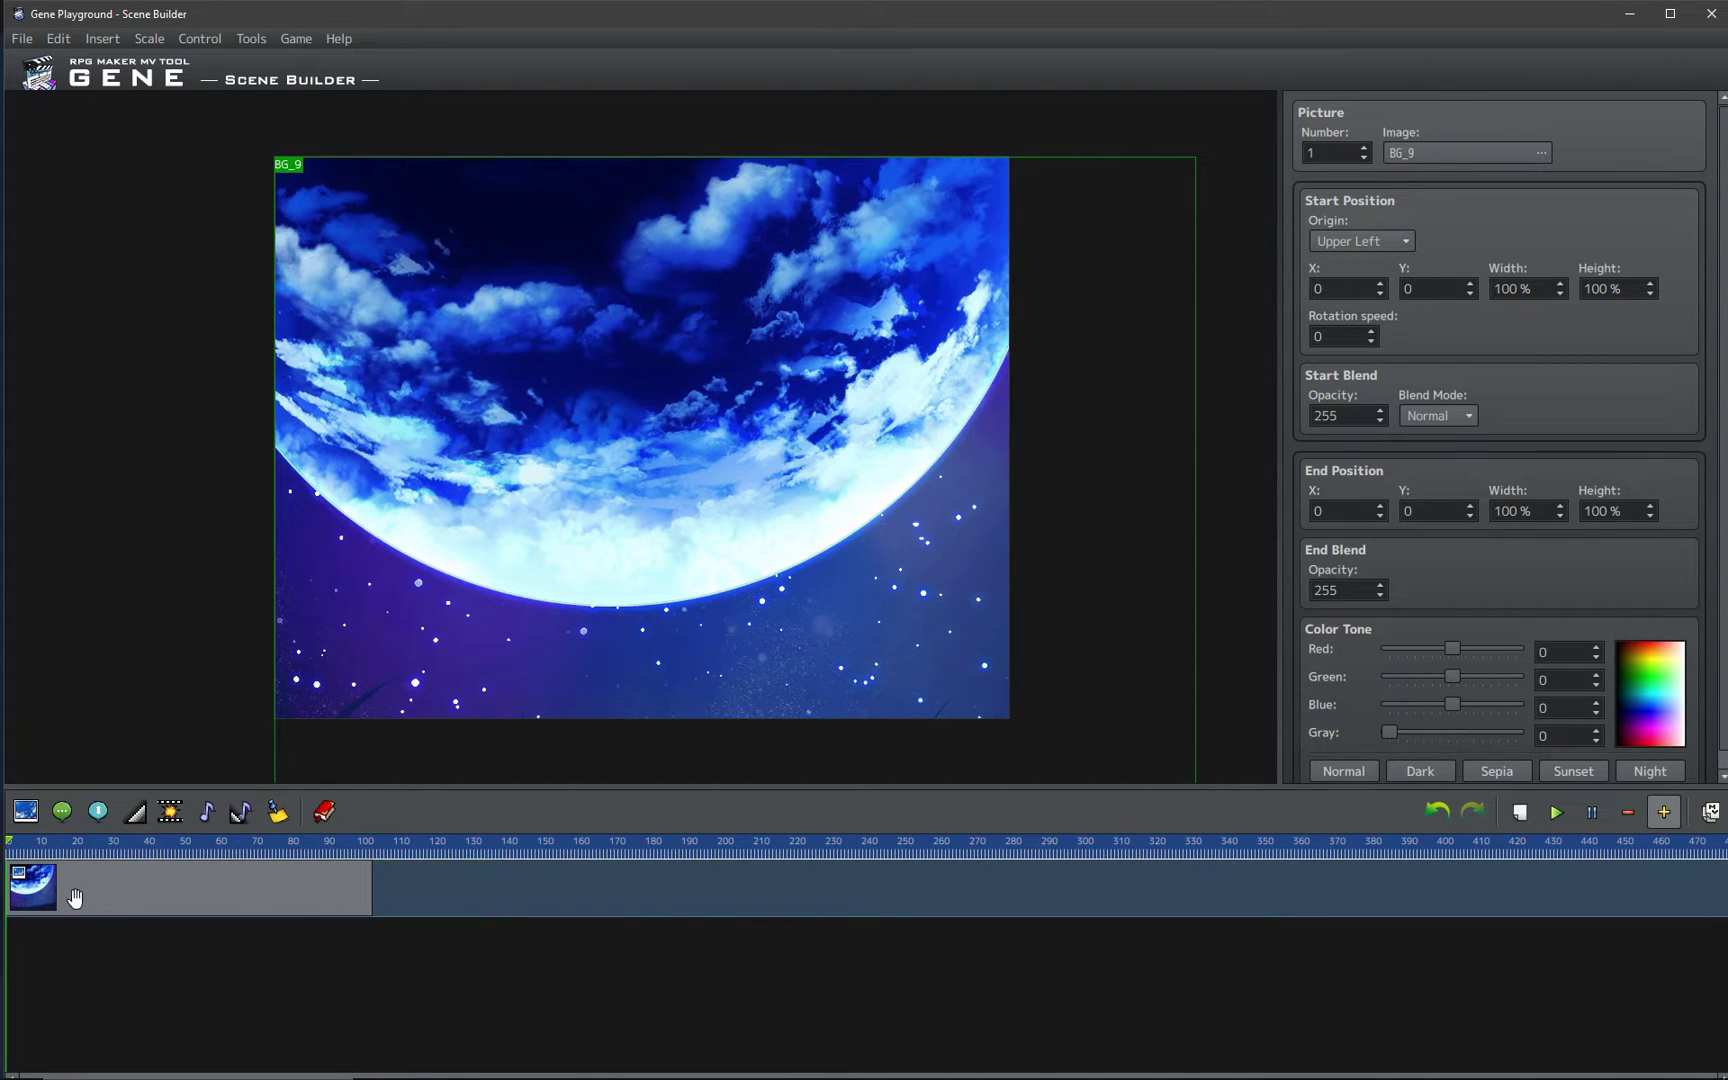
click(435, 845)
key(ctrl+v)
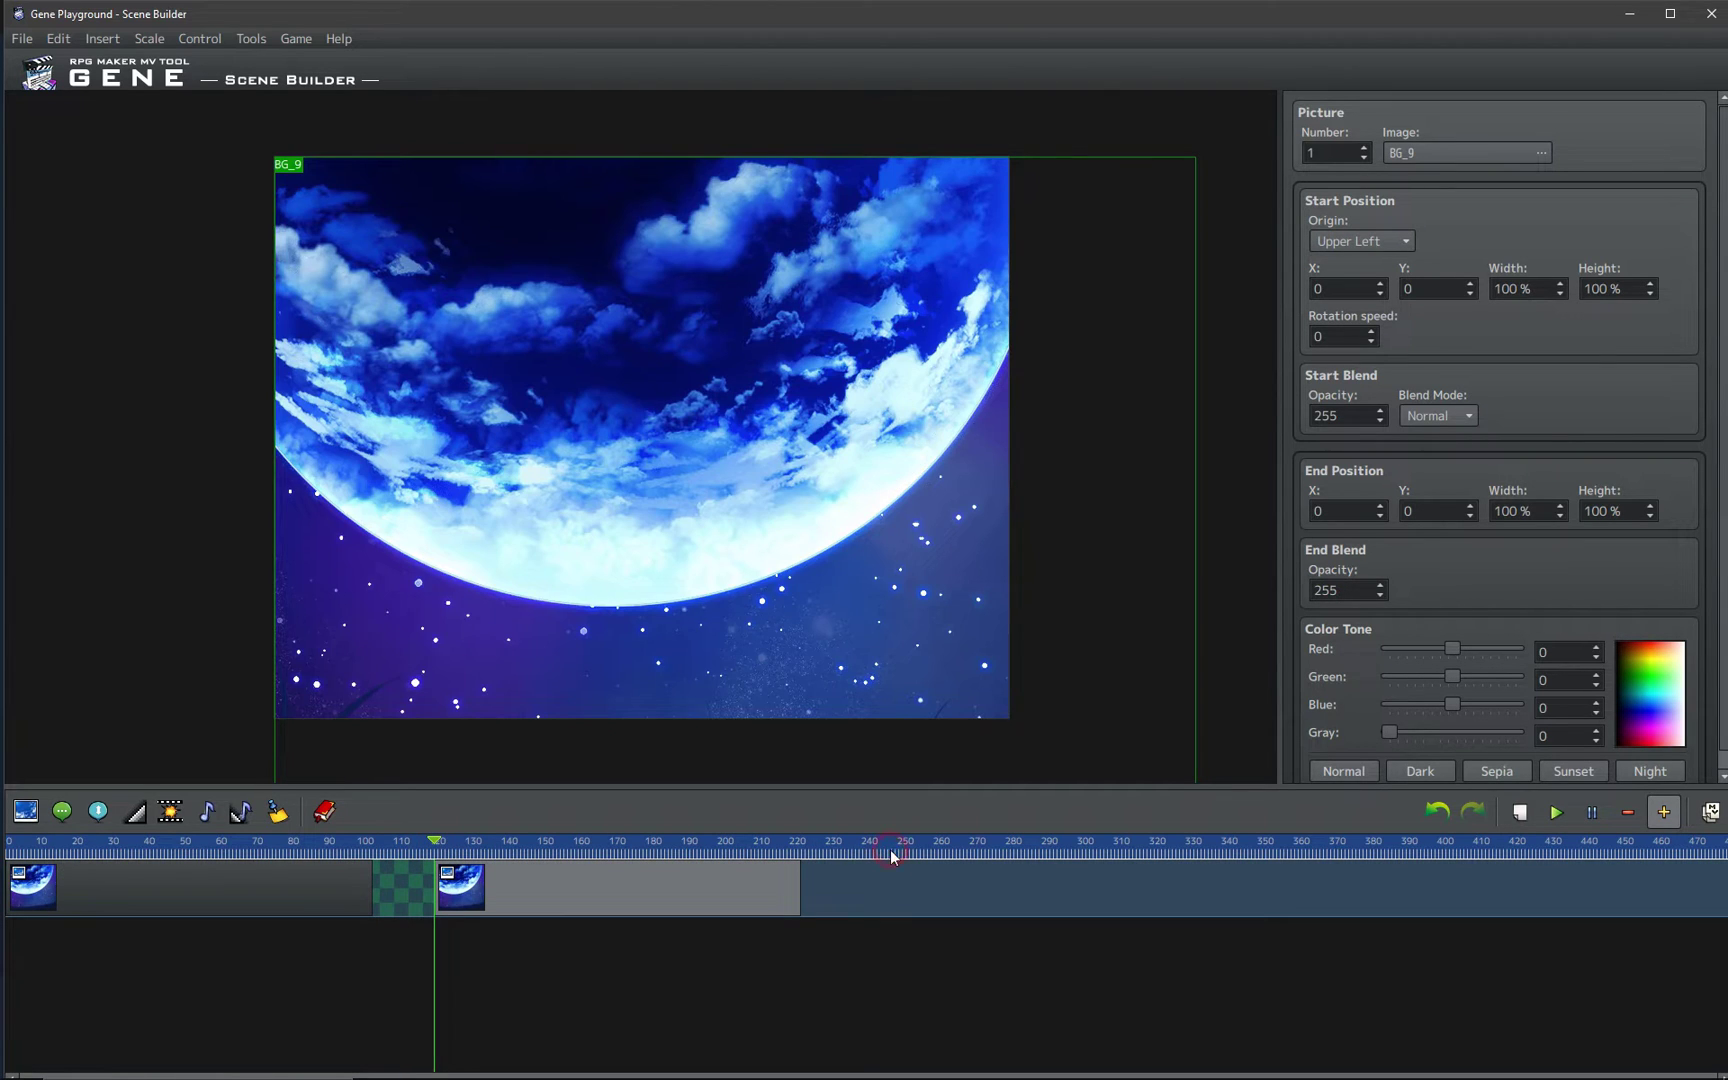
- Delete the duplicate BG_9 clips and return the playhead to frame 0
click(903, 845)
key(ctrl+v)
click(702, 872)
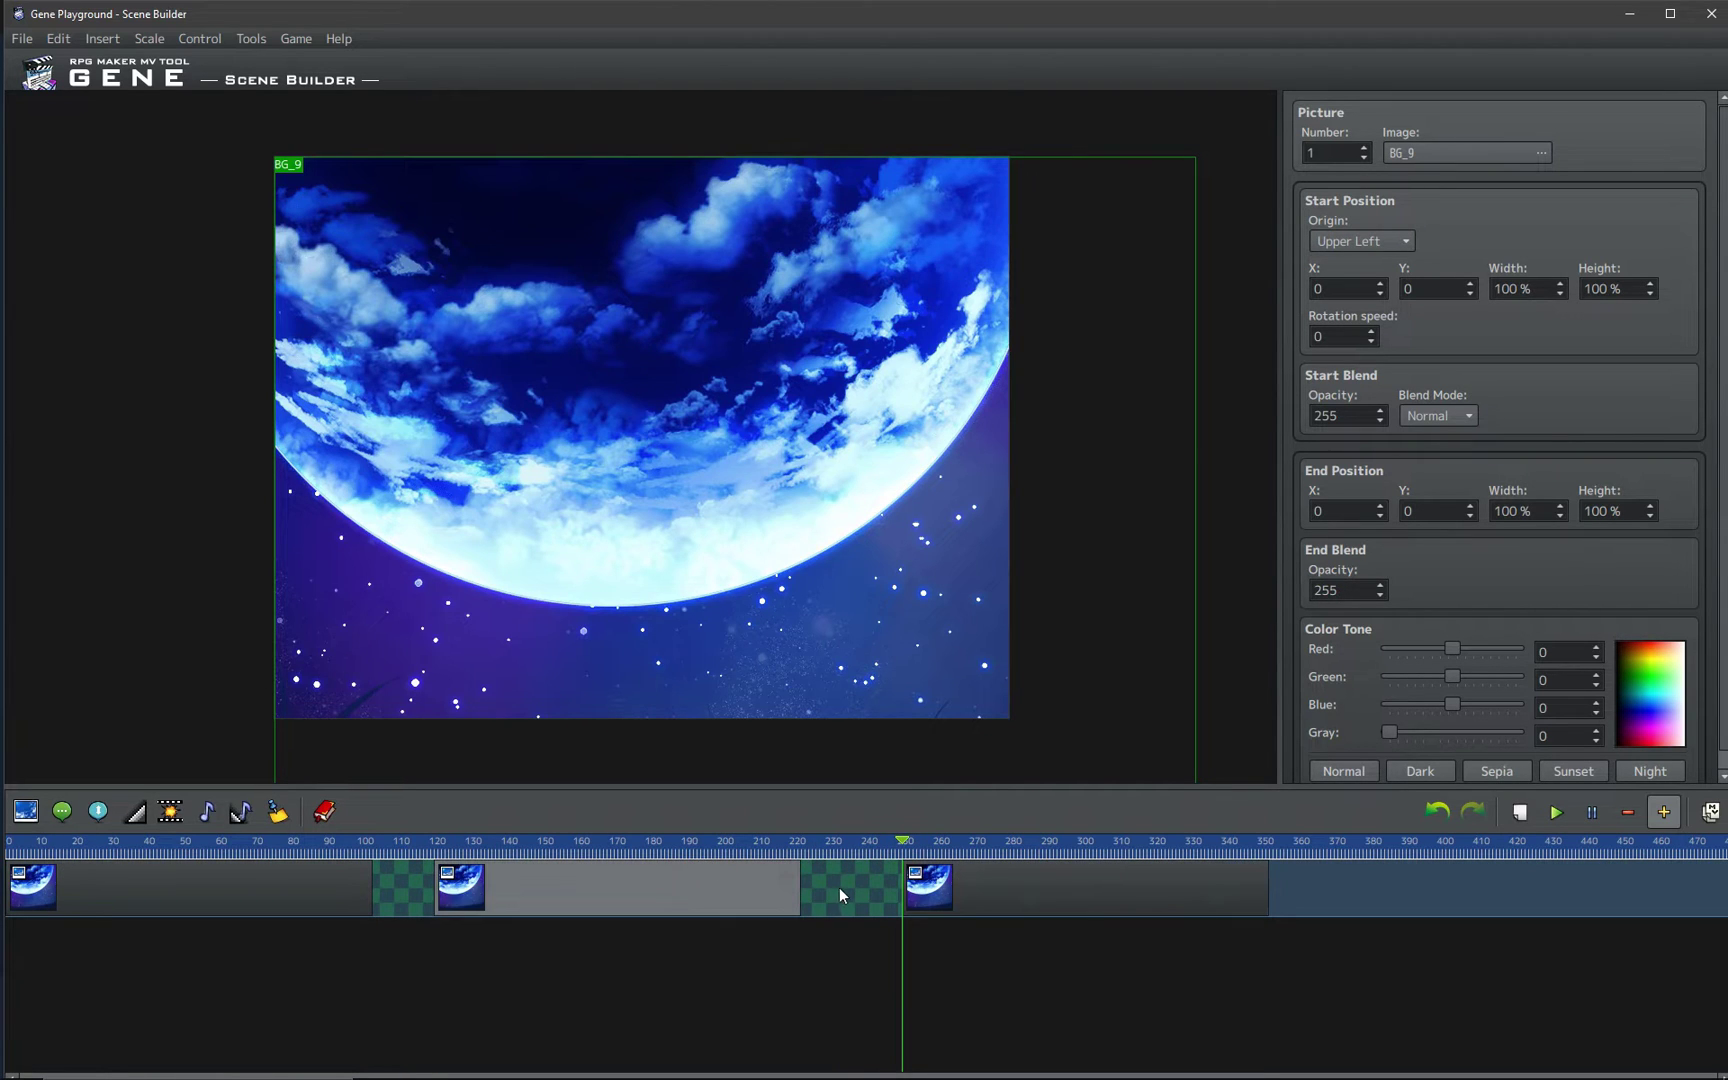
key(Delete)
click(925, 886)
key(Delete)
click(74, 845)
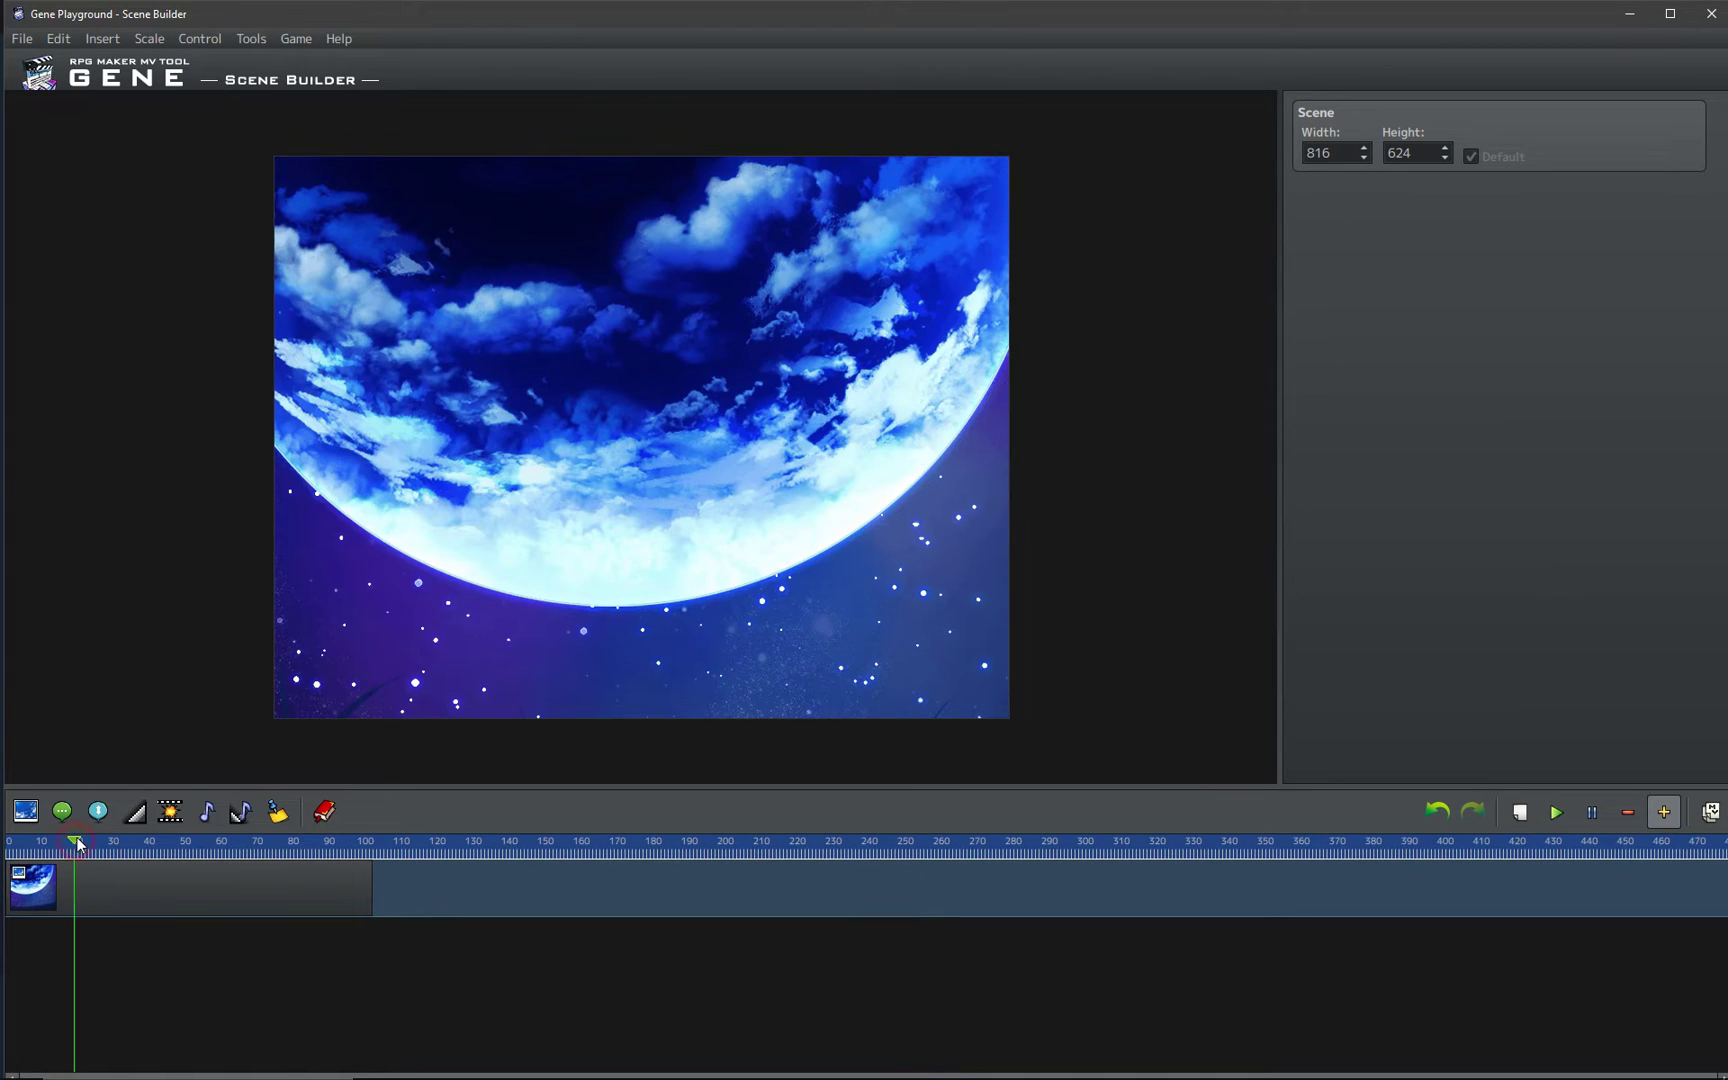
click(6, 852)
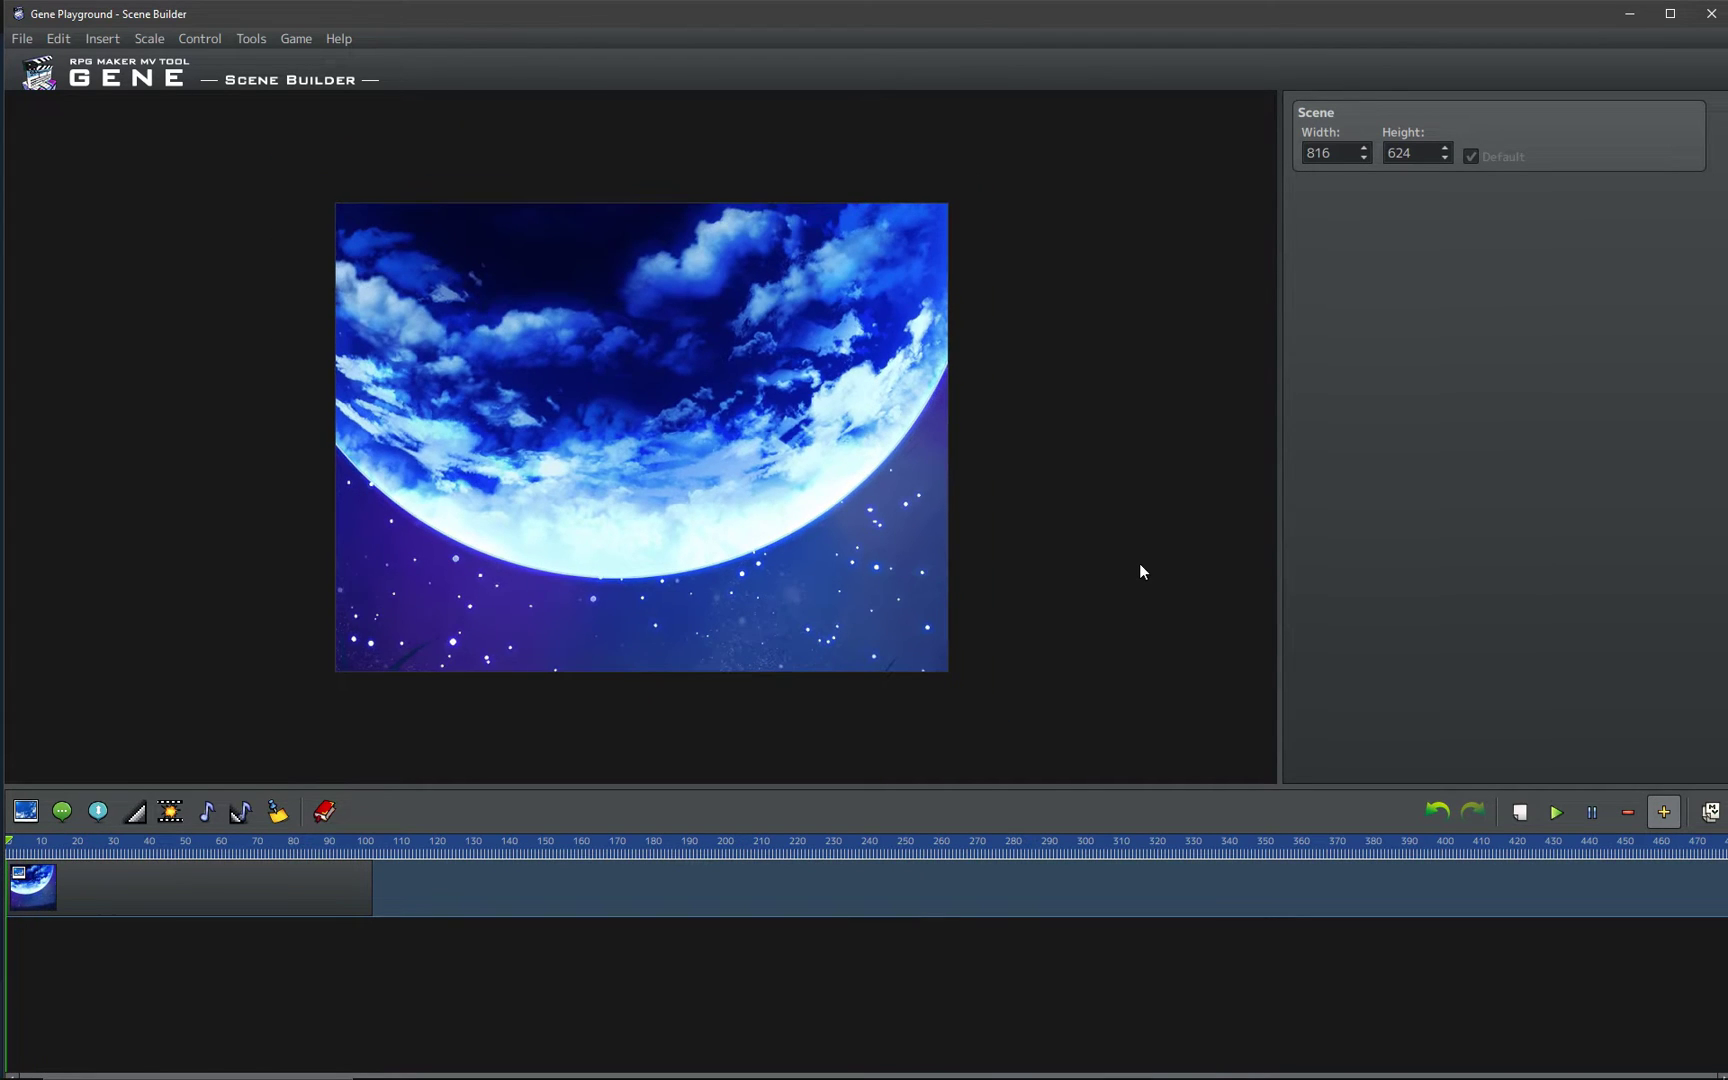
- Make BG_9's start frame enlarged and offset up-left on the canvas
click(528, 375)
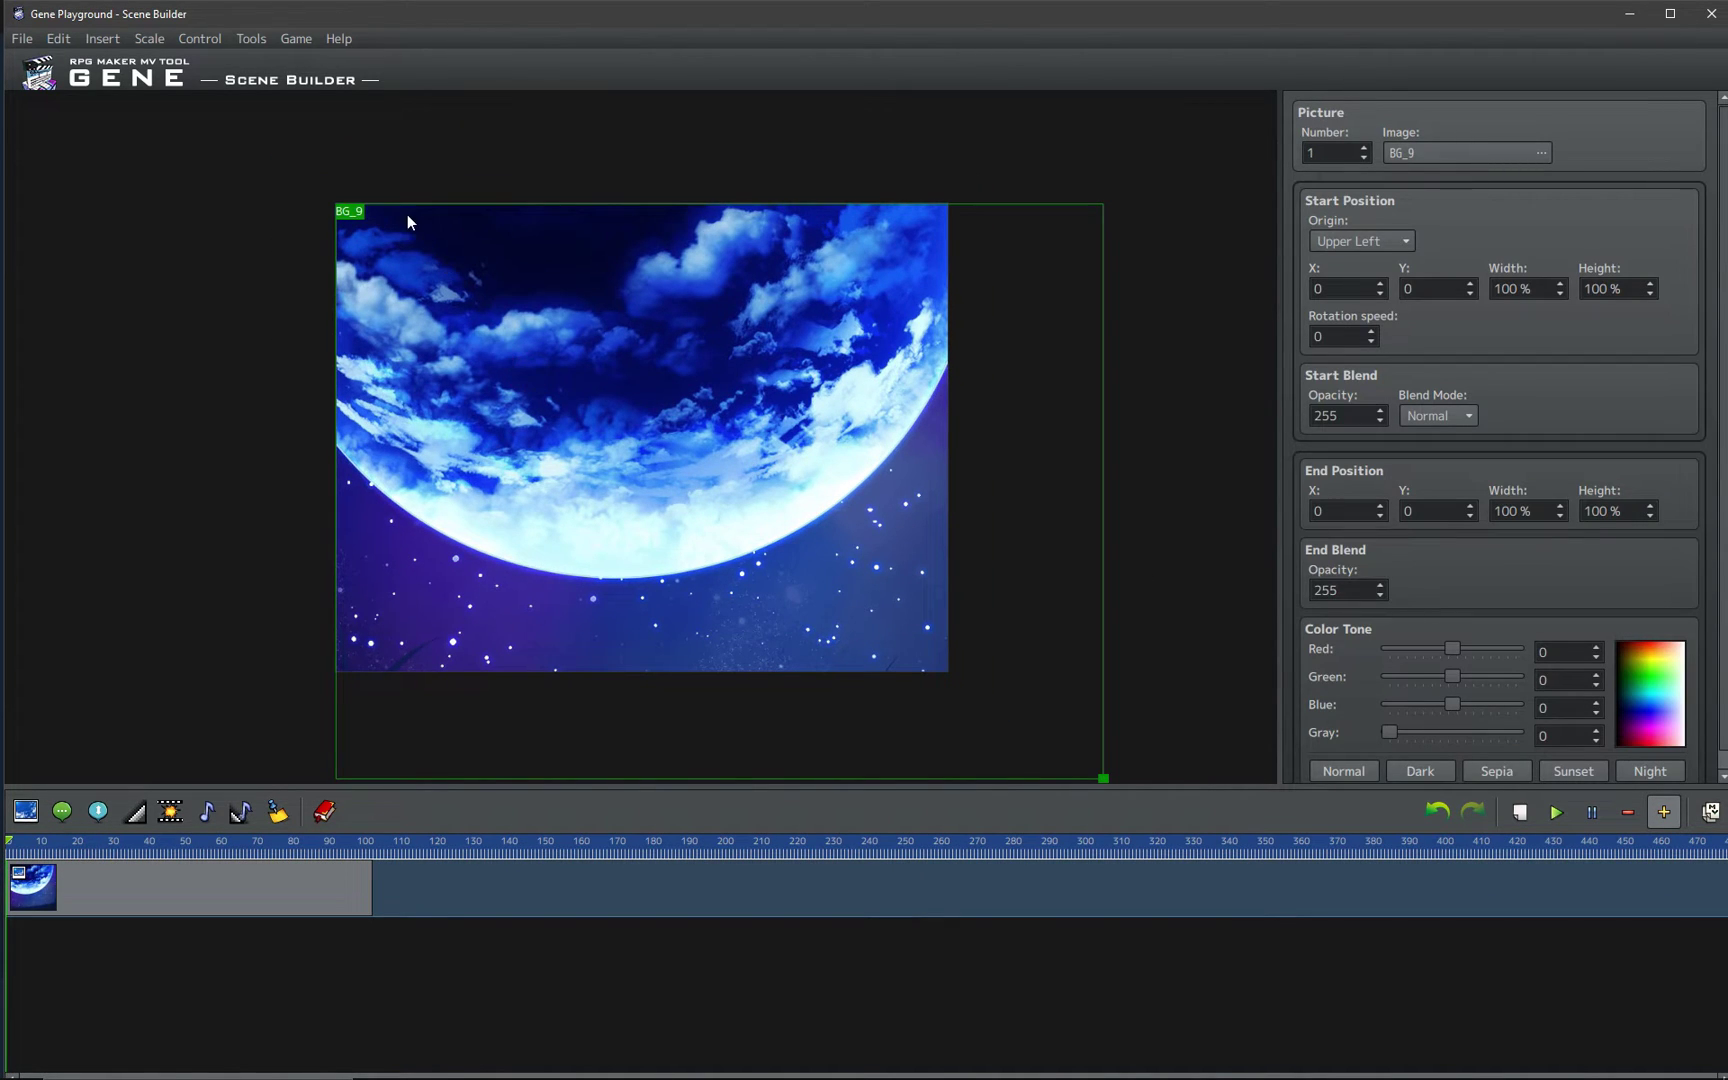
drag(354, 213, 290, 175)
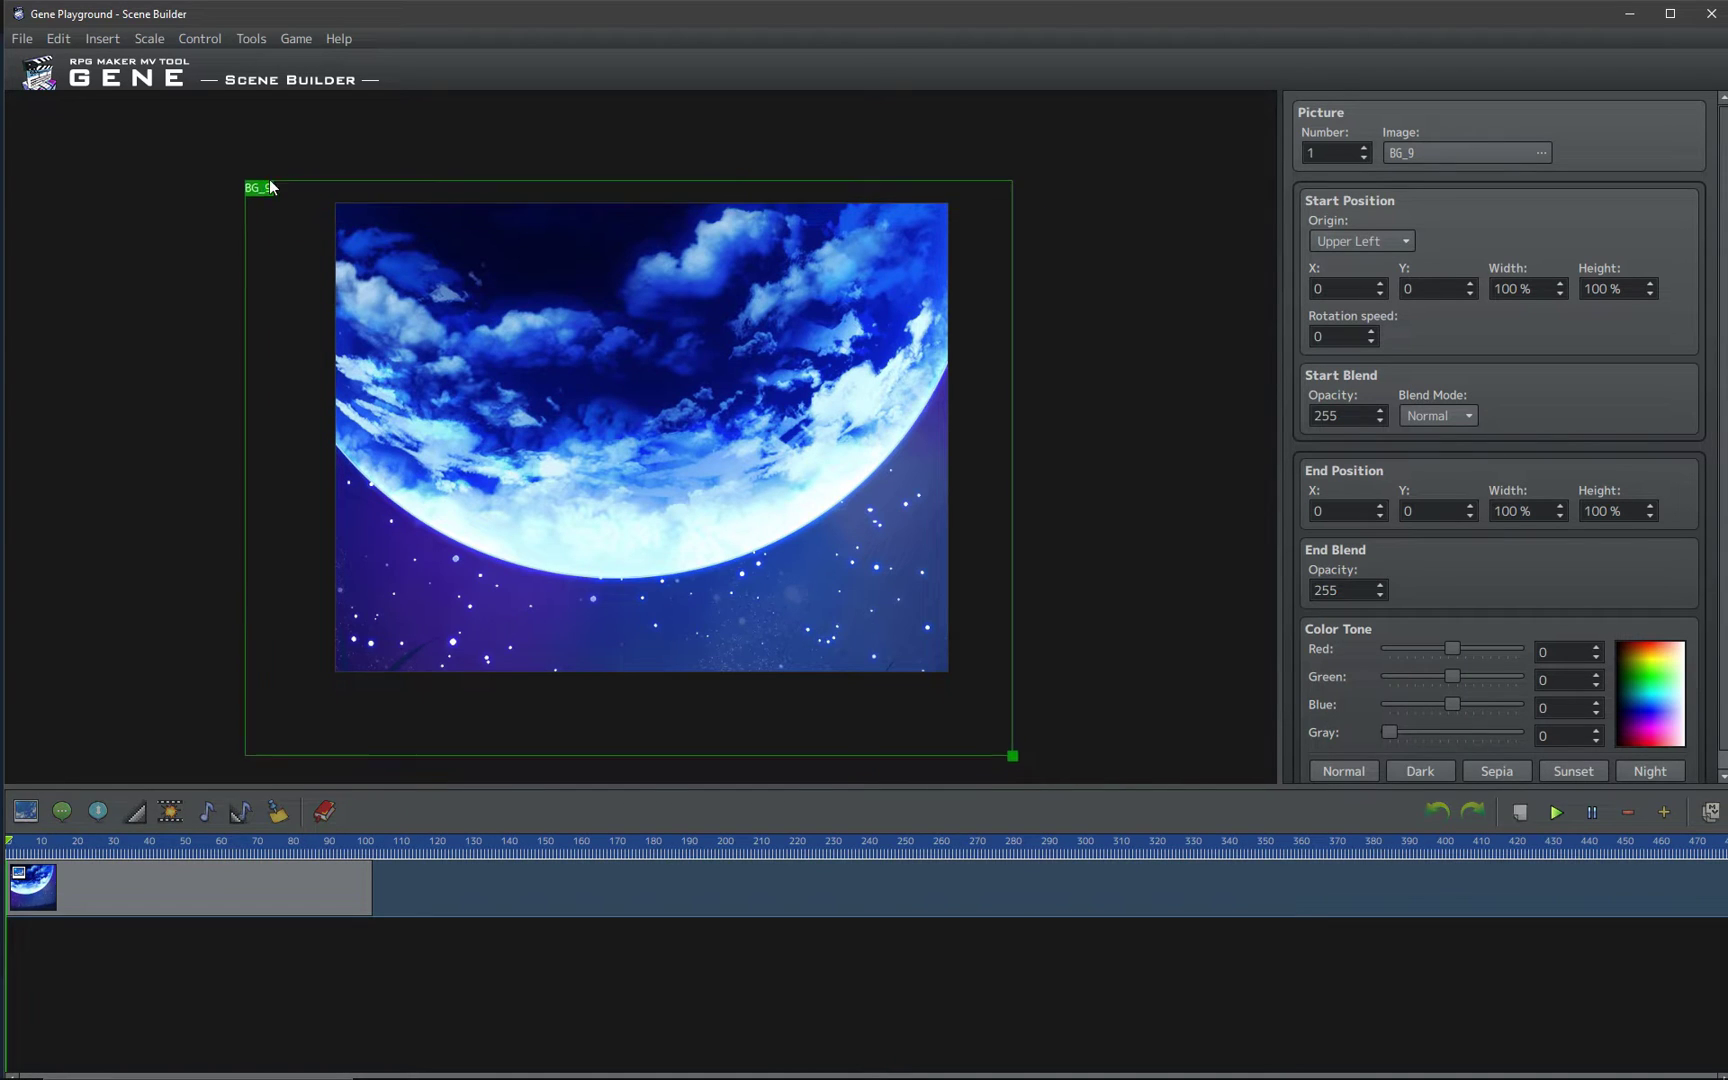
drag(394, 150, 157, 226)
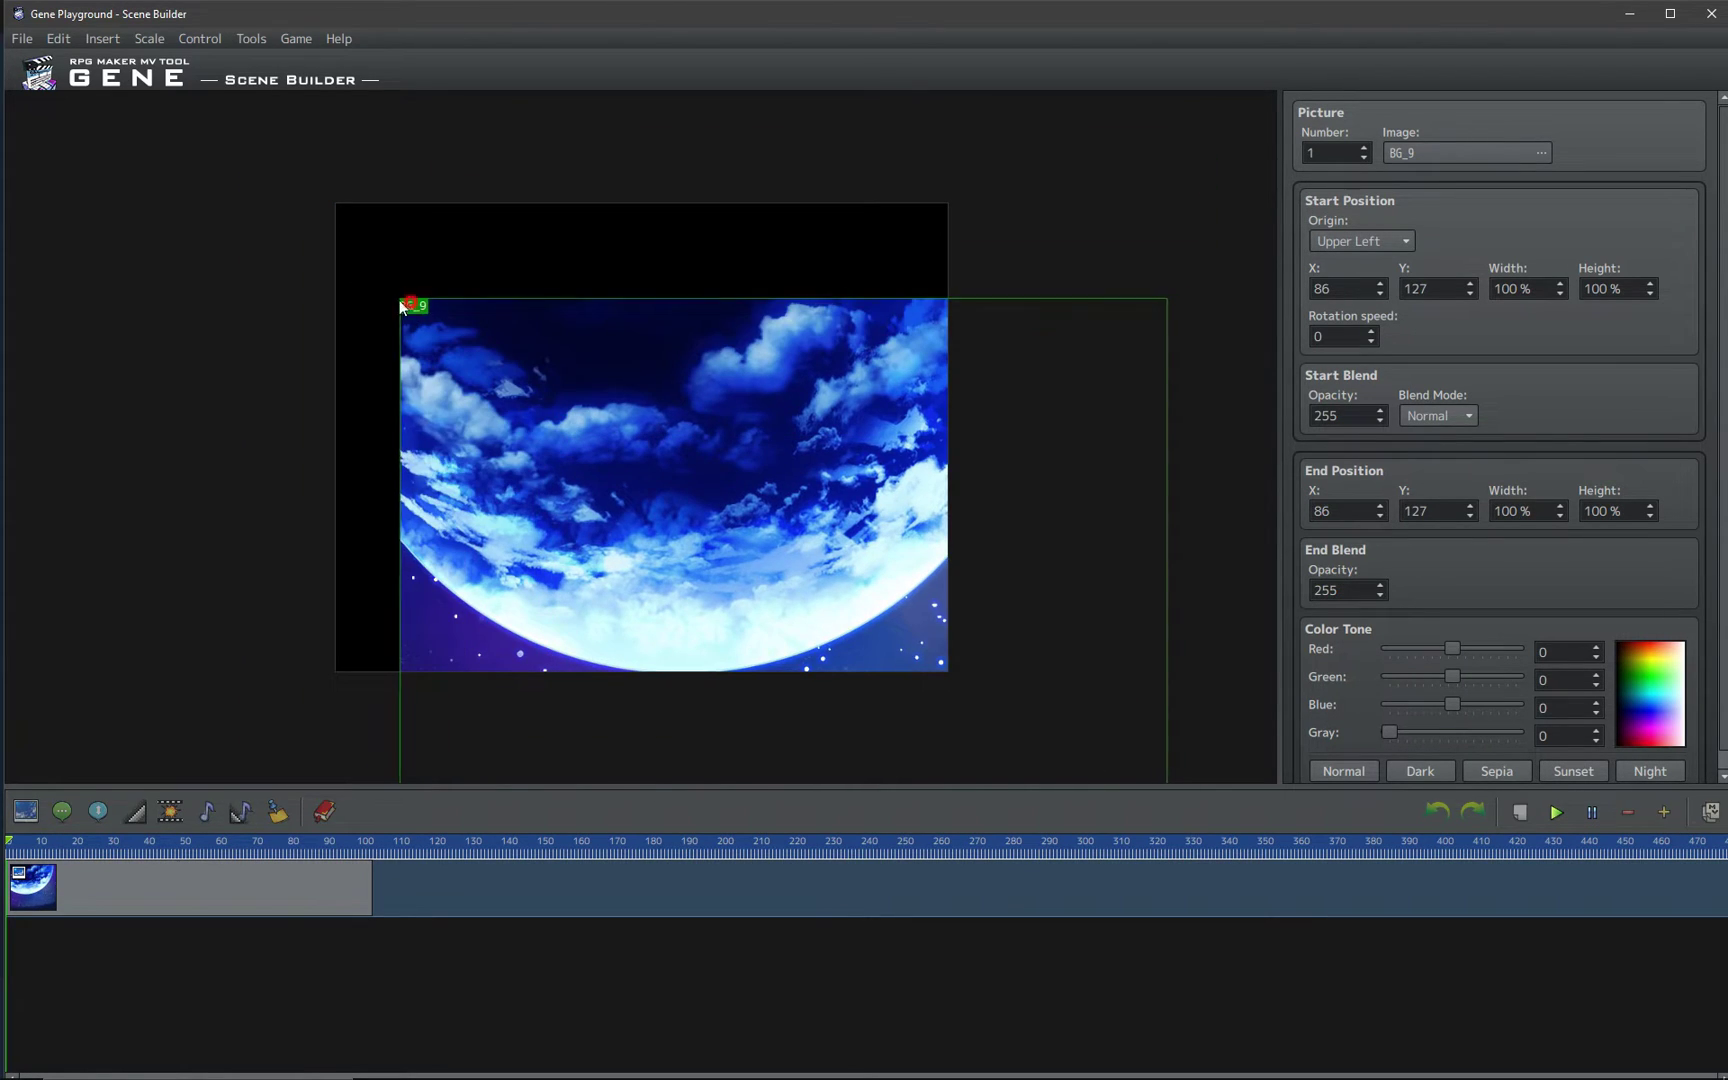
drag(157, 226, 262, 165)
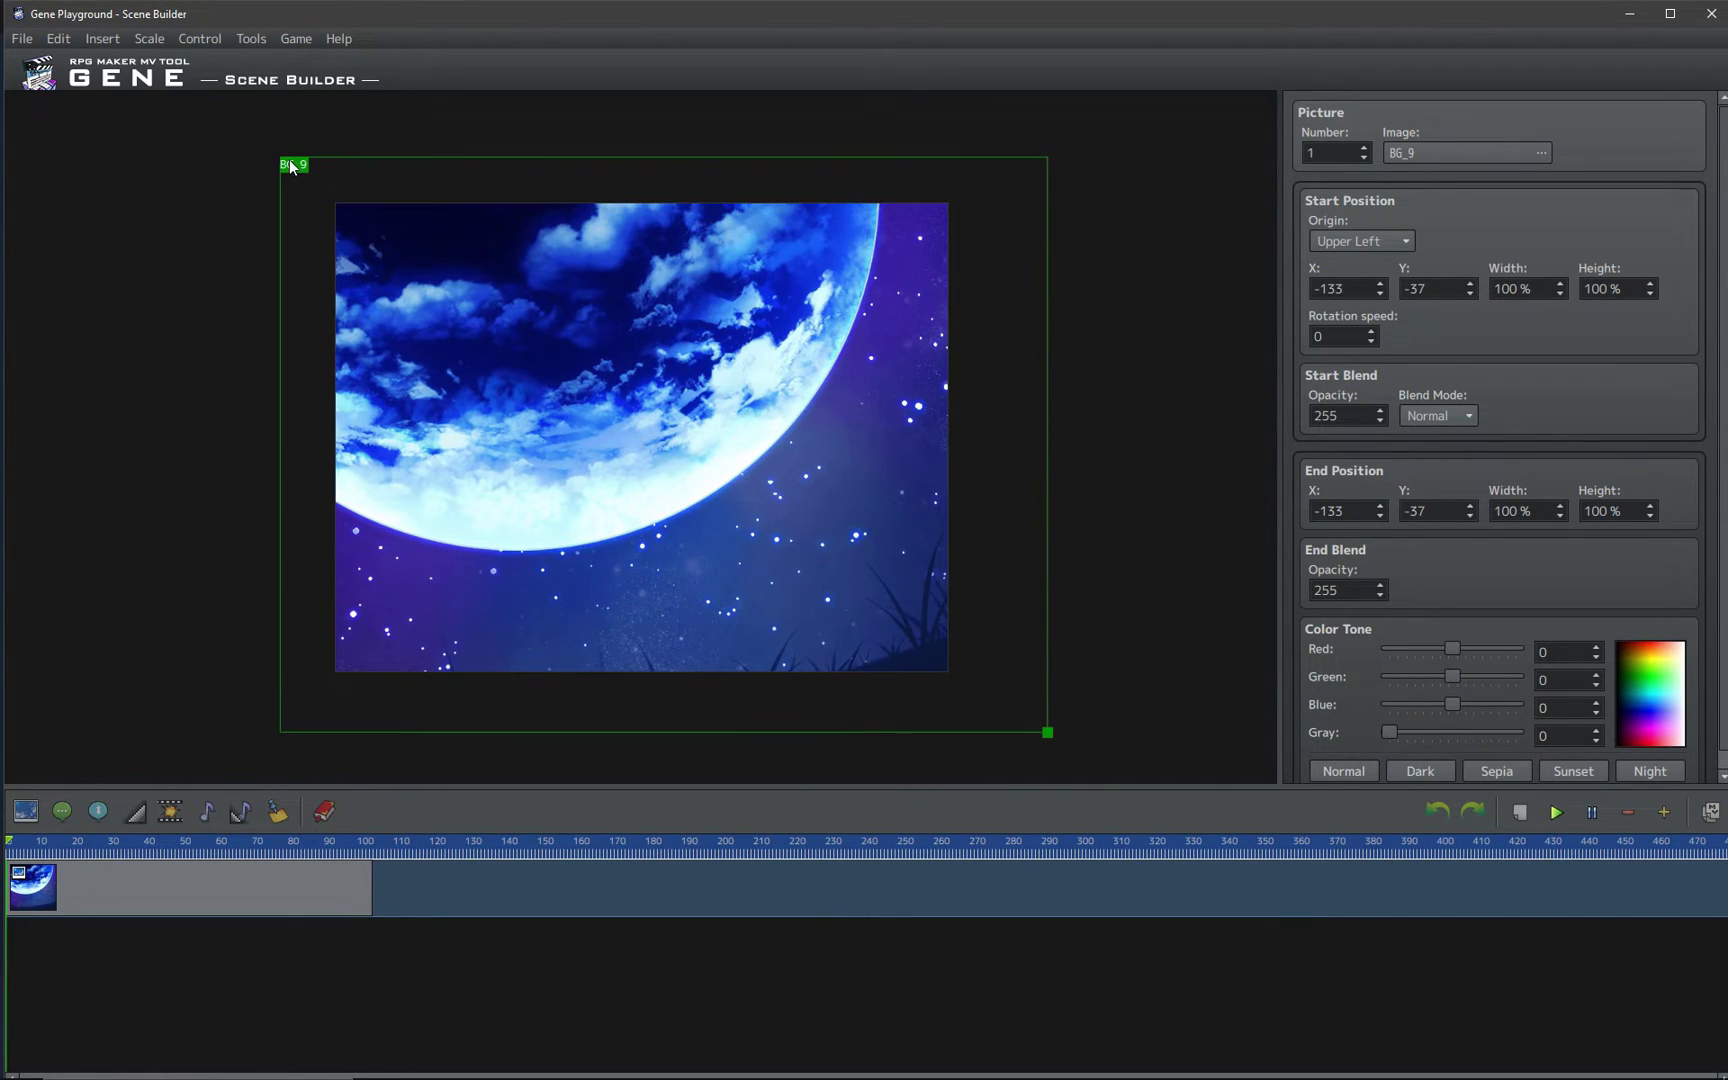
drag(1047, 734, 852, 590)
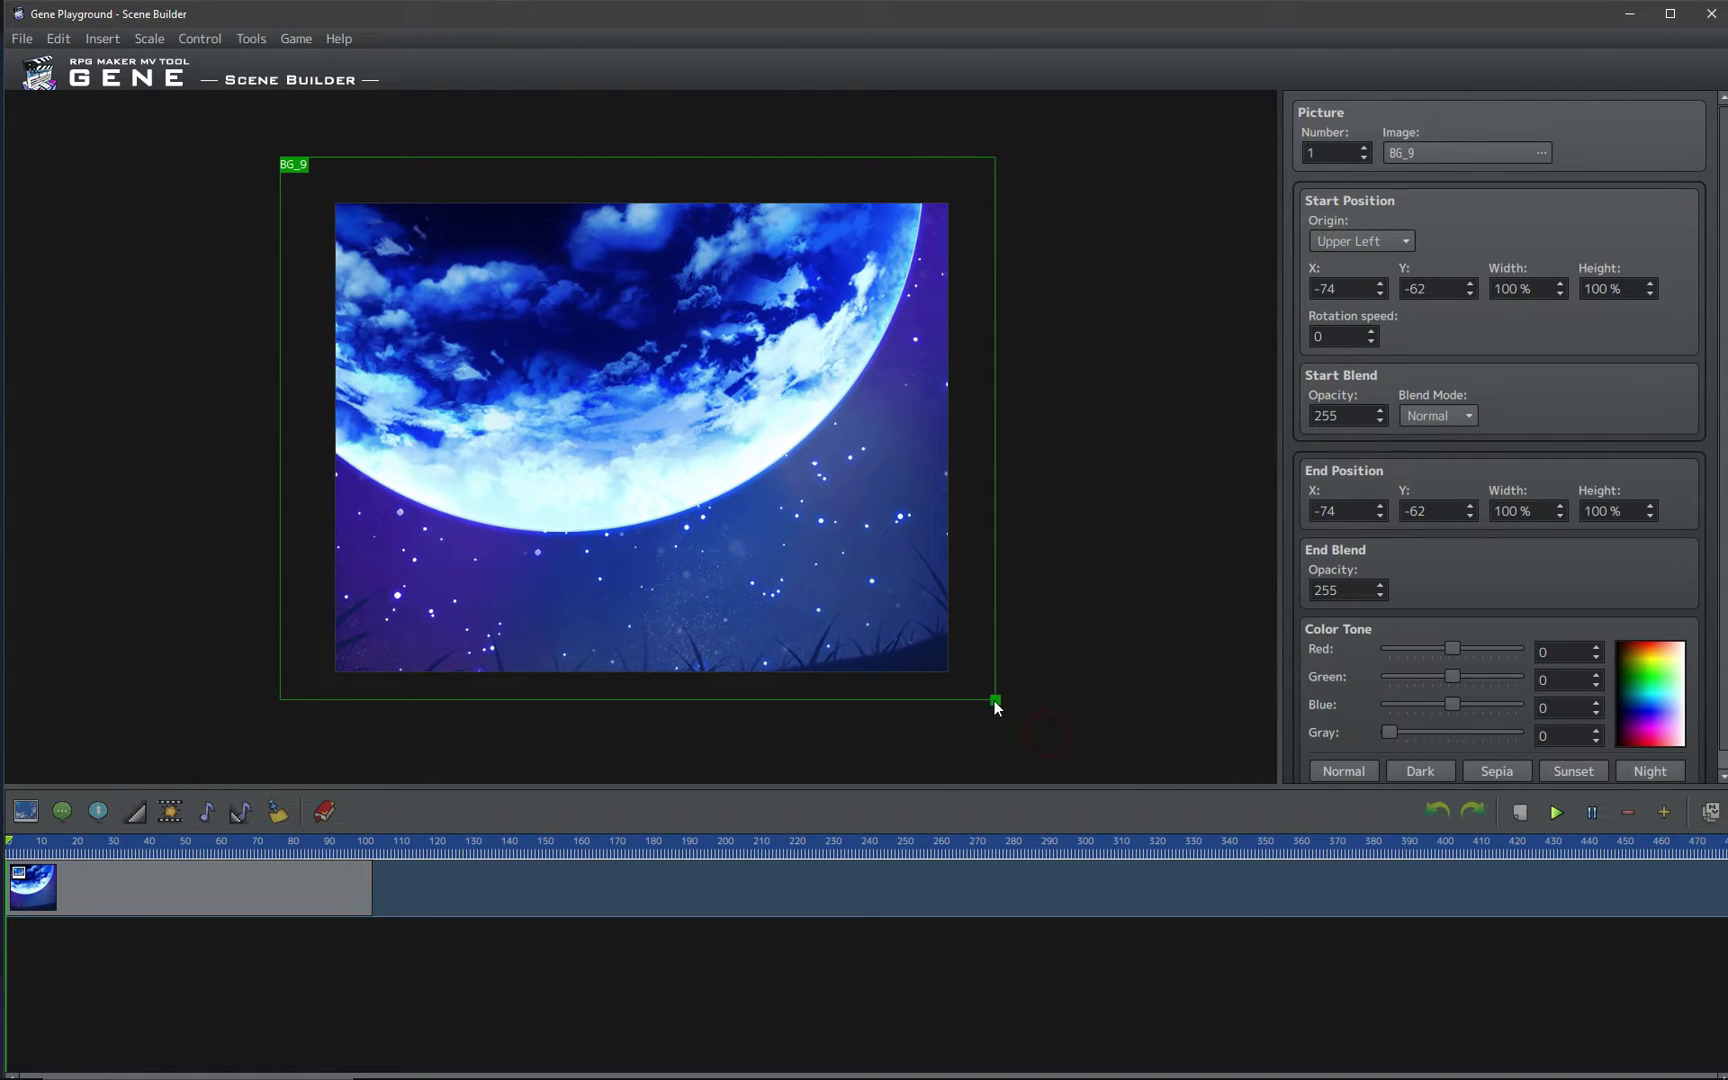
mouse_move(886, 659)
mouse_down()
mouse_move(1017, 720)
mouse_move(980, 734)
mouse_up()
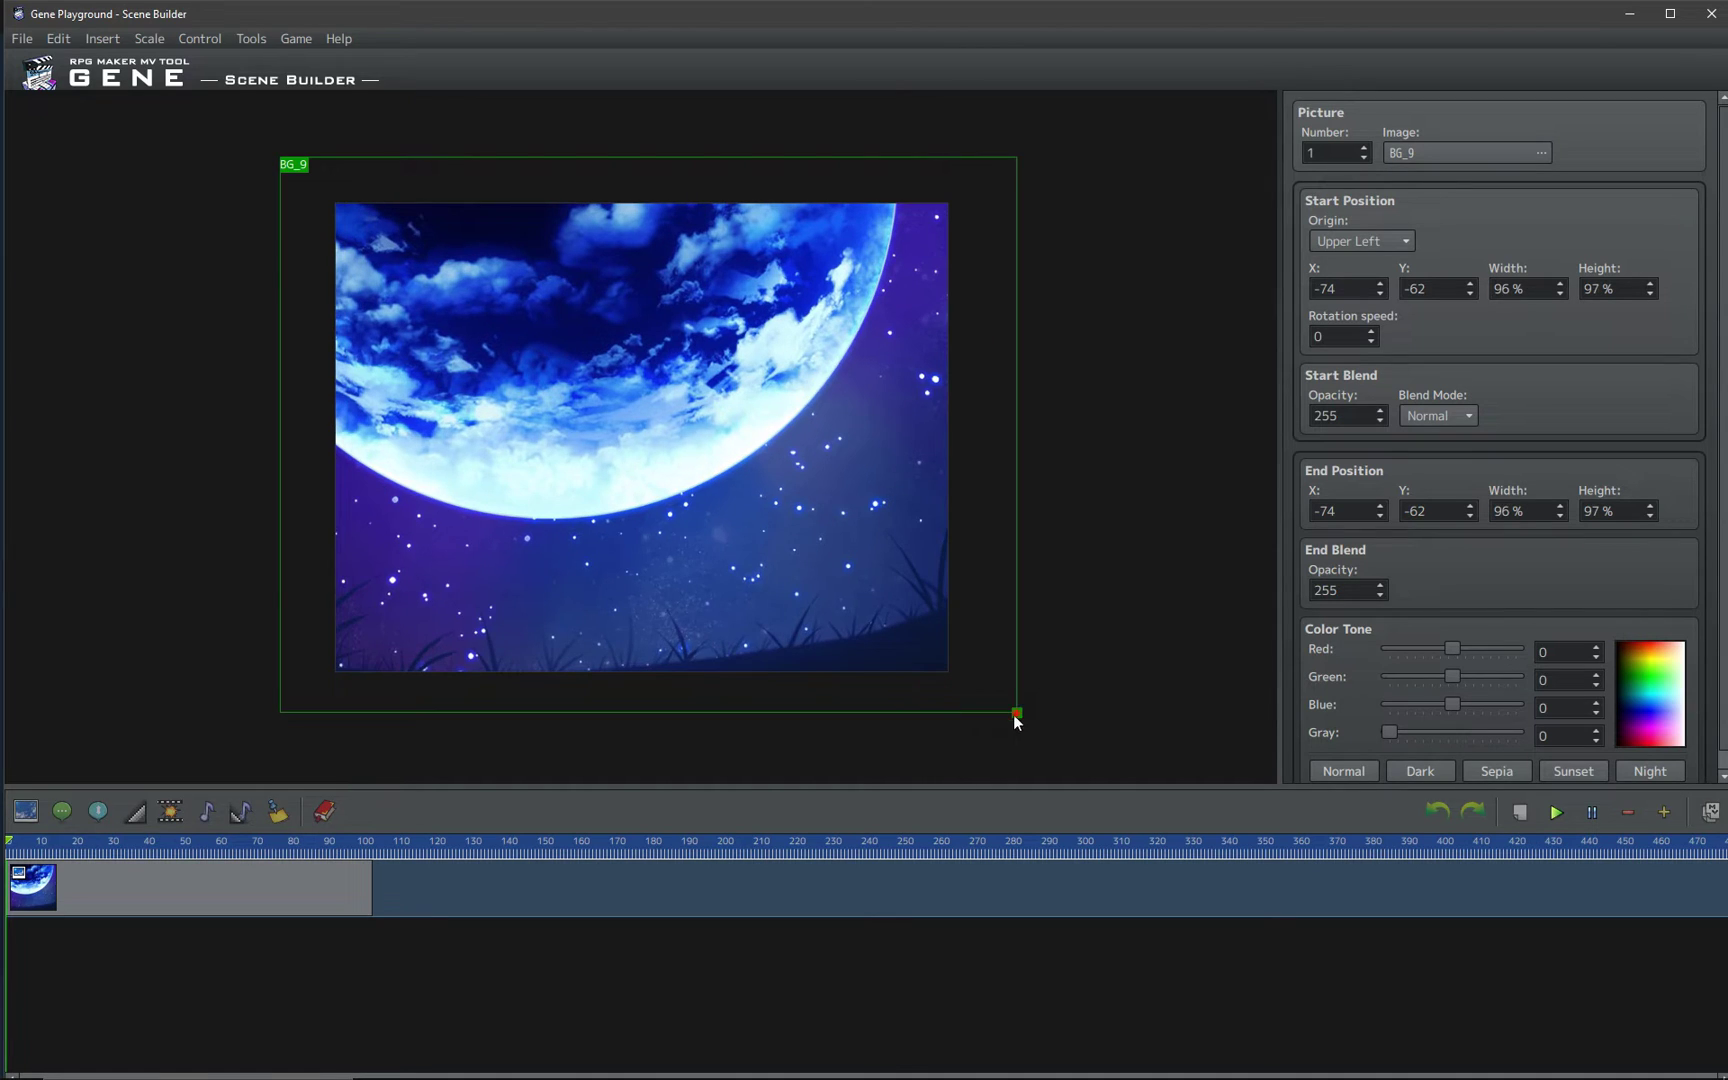
mouse_move(297, 184)
mouse_down()
mouse_move(333, 172)
mouse_move(289, 156)
mouse_up()
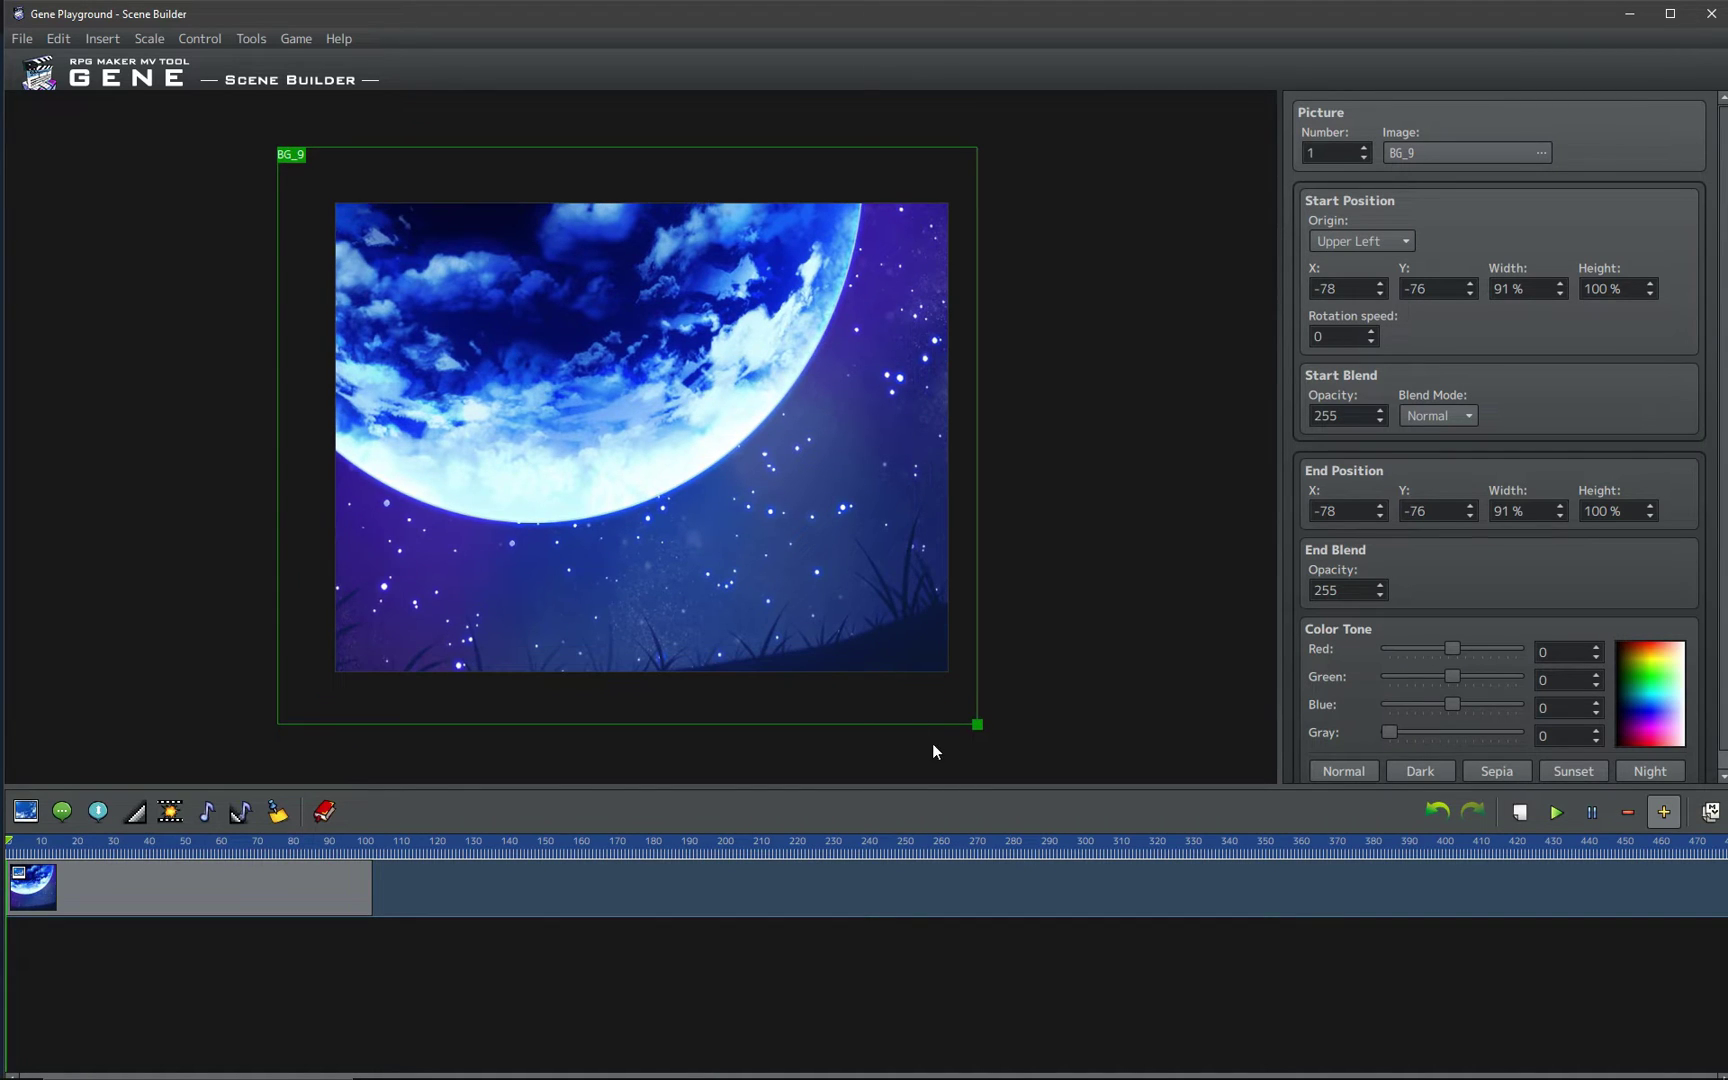
drag(975, 734, 1003, 744)
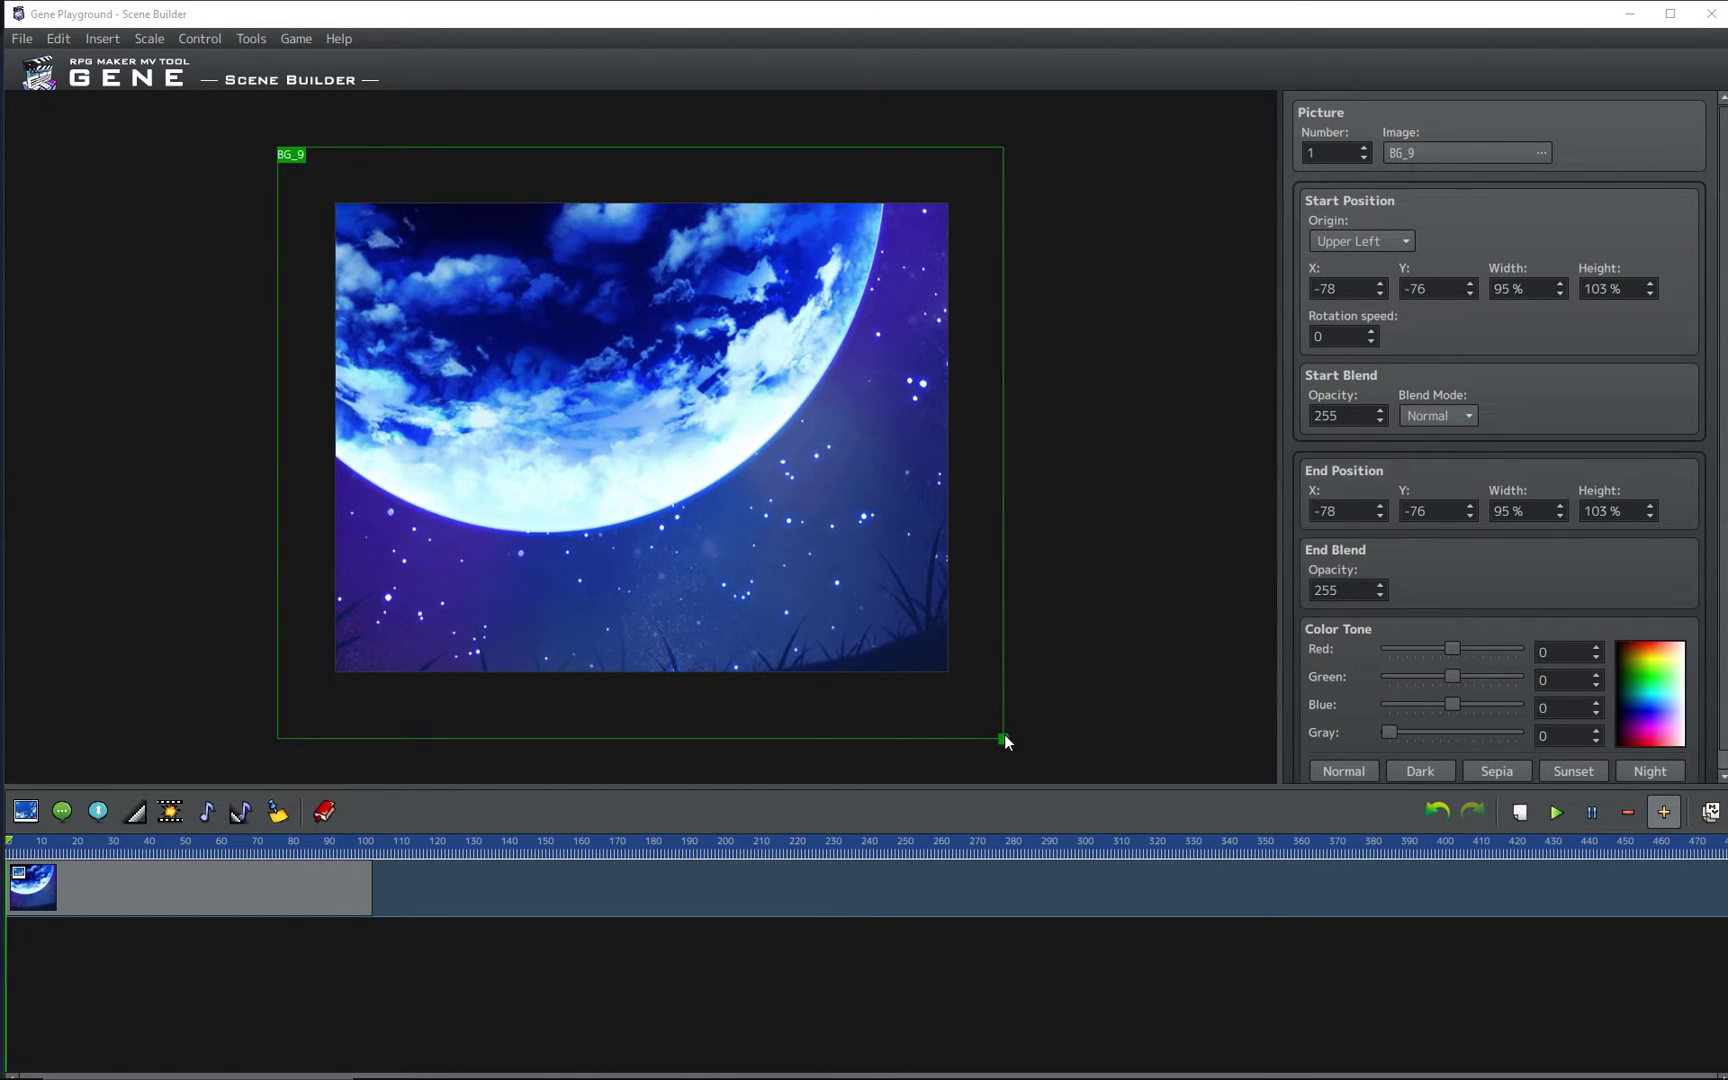
- Shrink BG_9's end frame to 83%×88% and place it at −8, −23
drag(1003, 740, 914, 656)
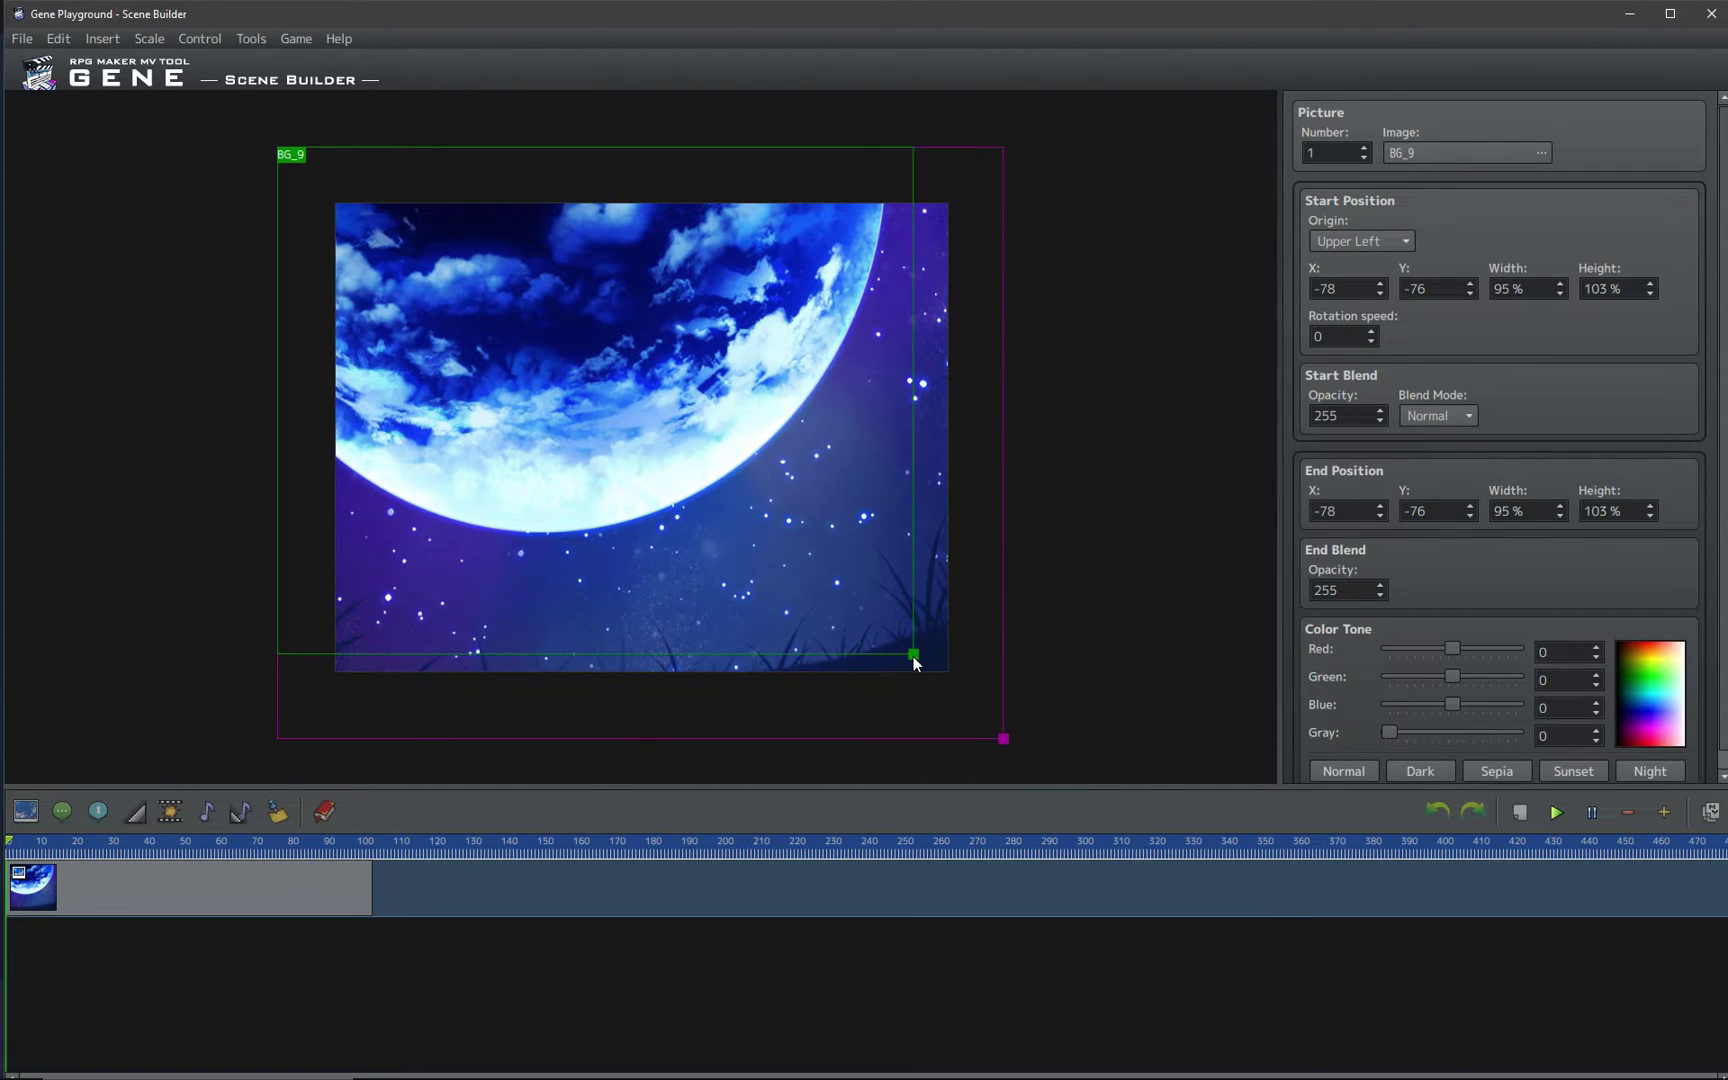
drag(916, 664, 808, 630)
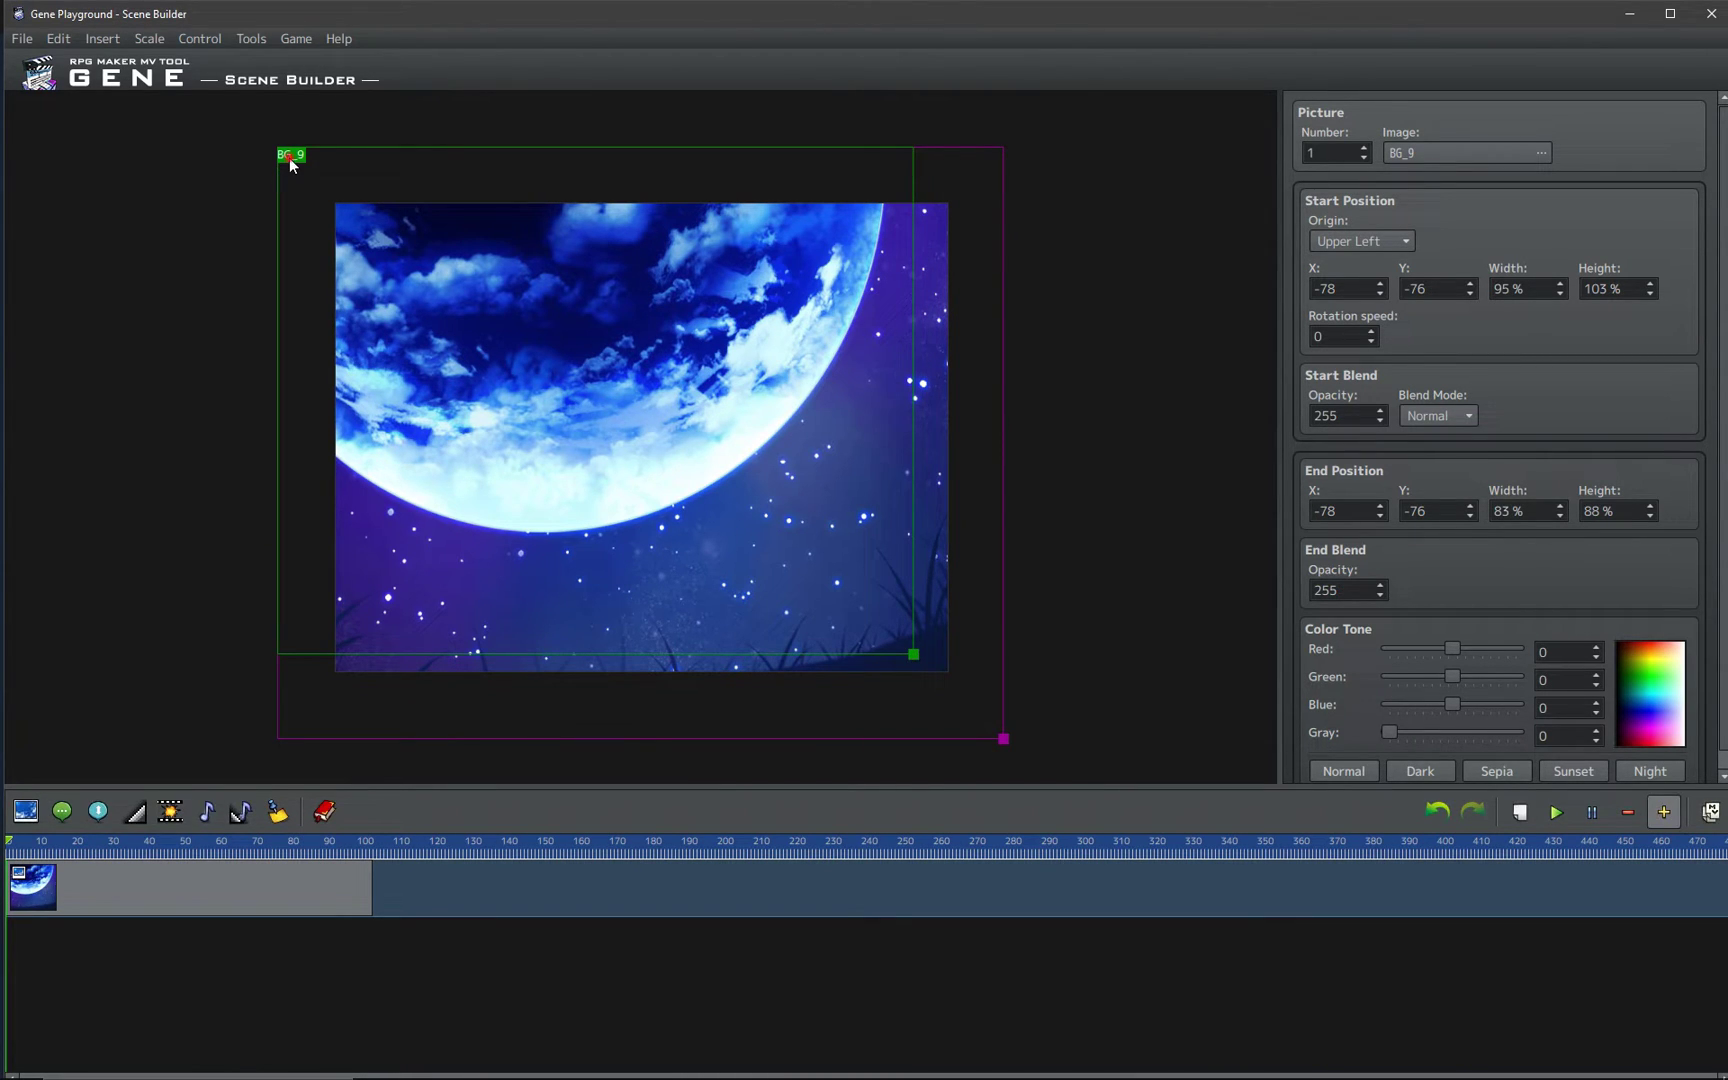
drag(290, 159, 340, 200)
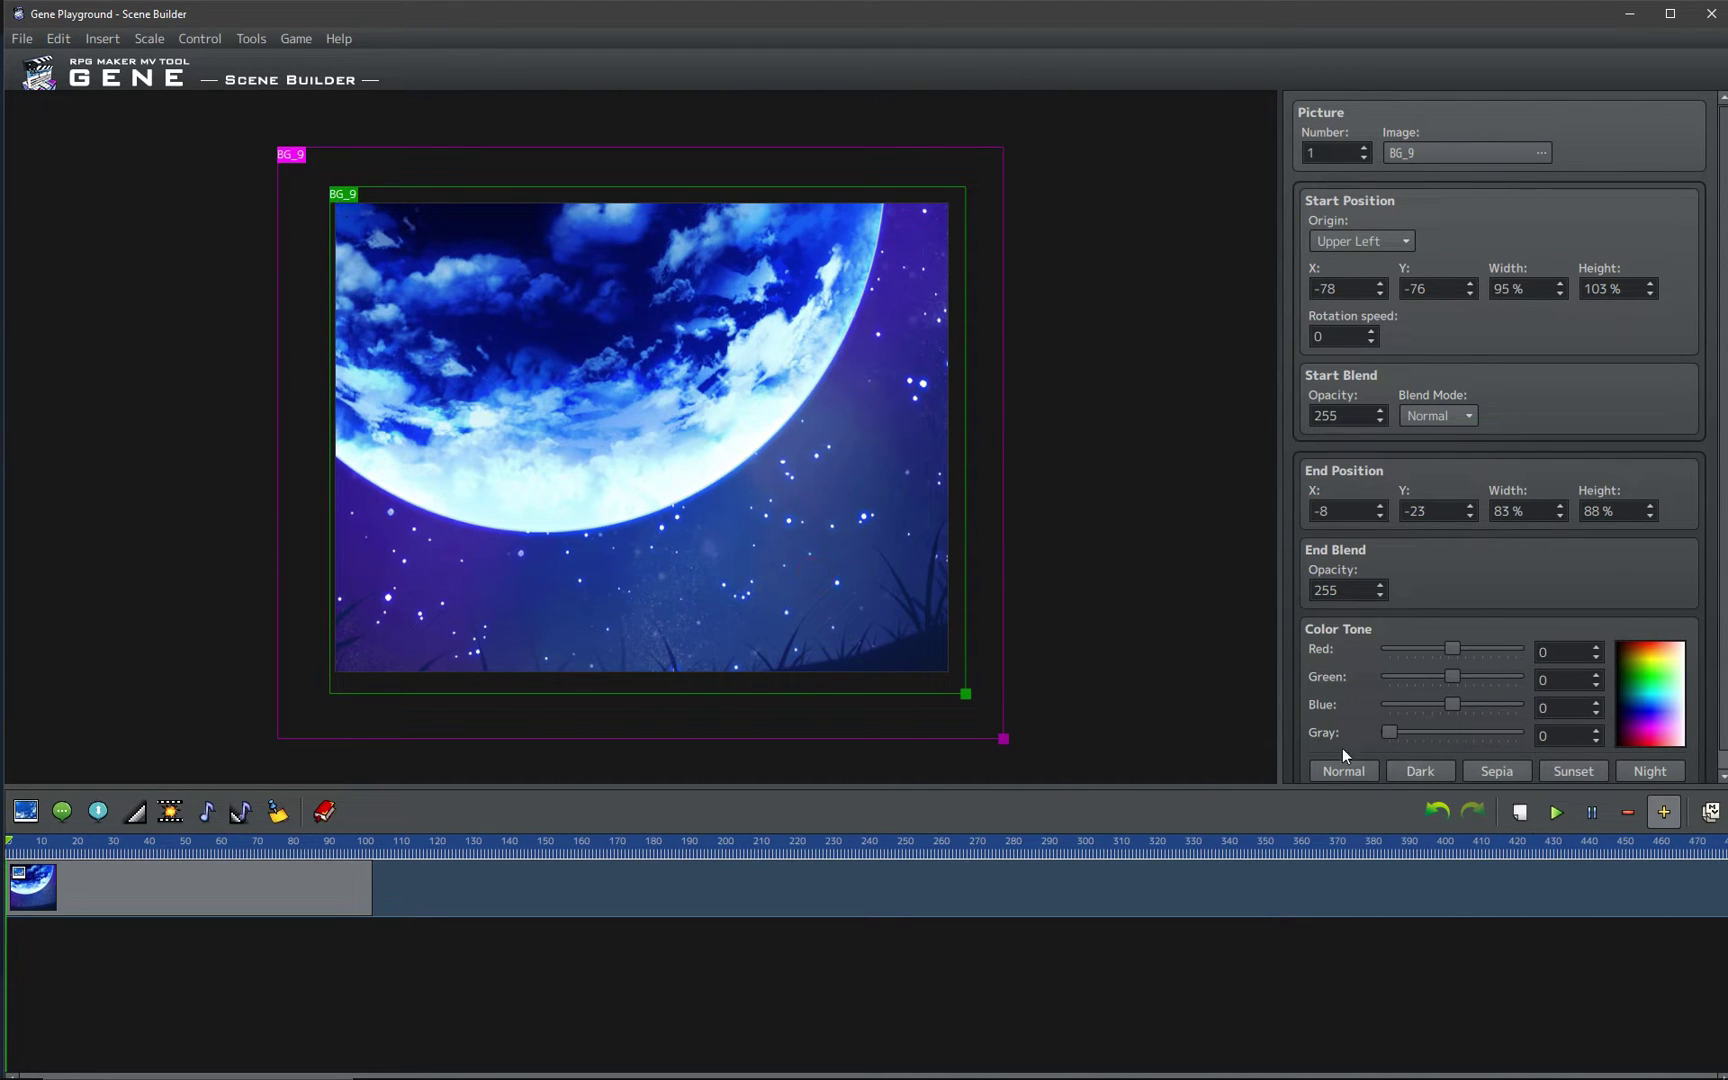
click(1552, 815)
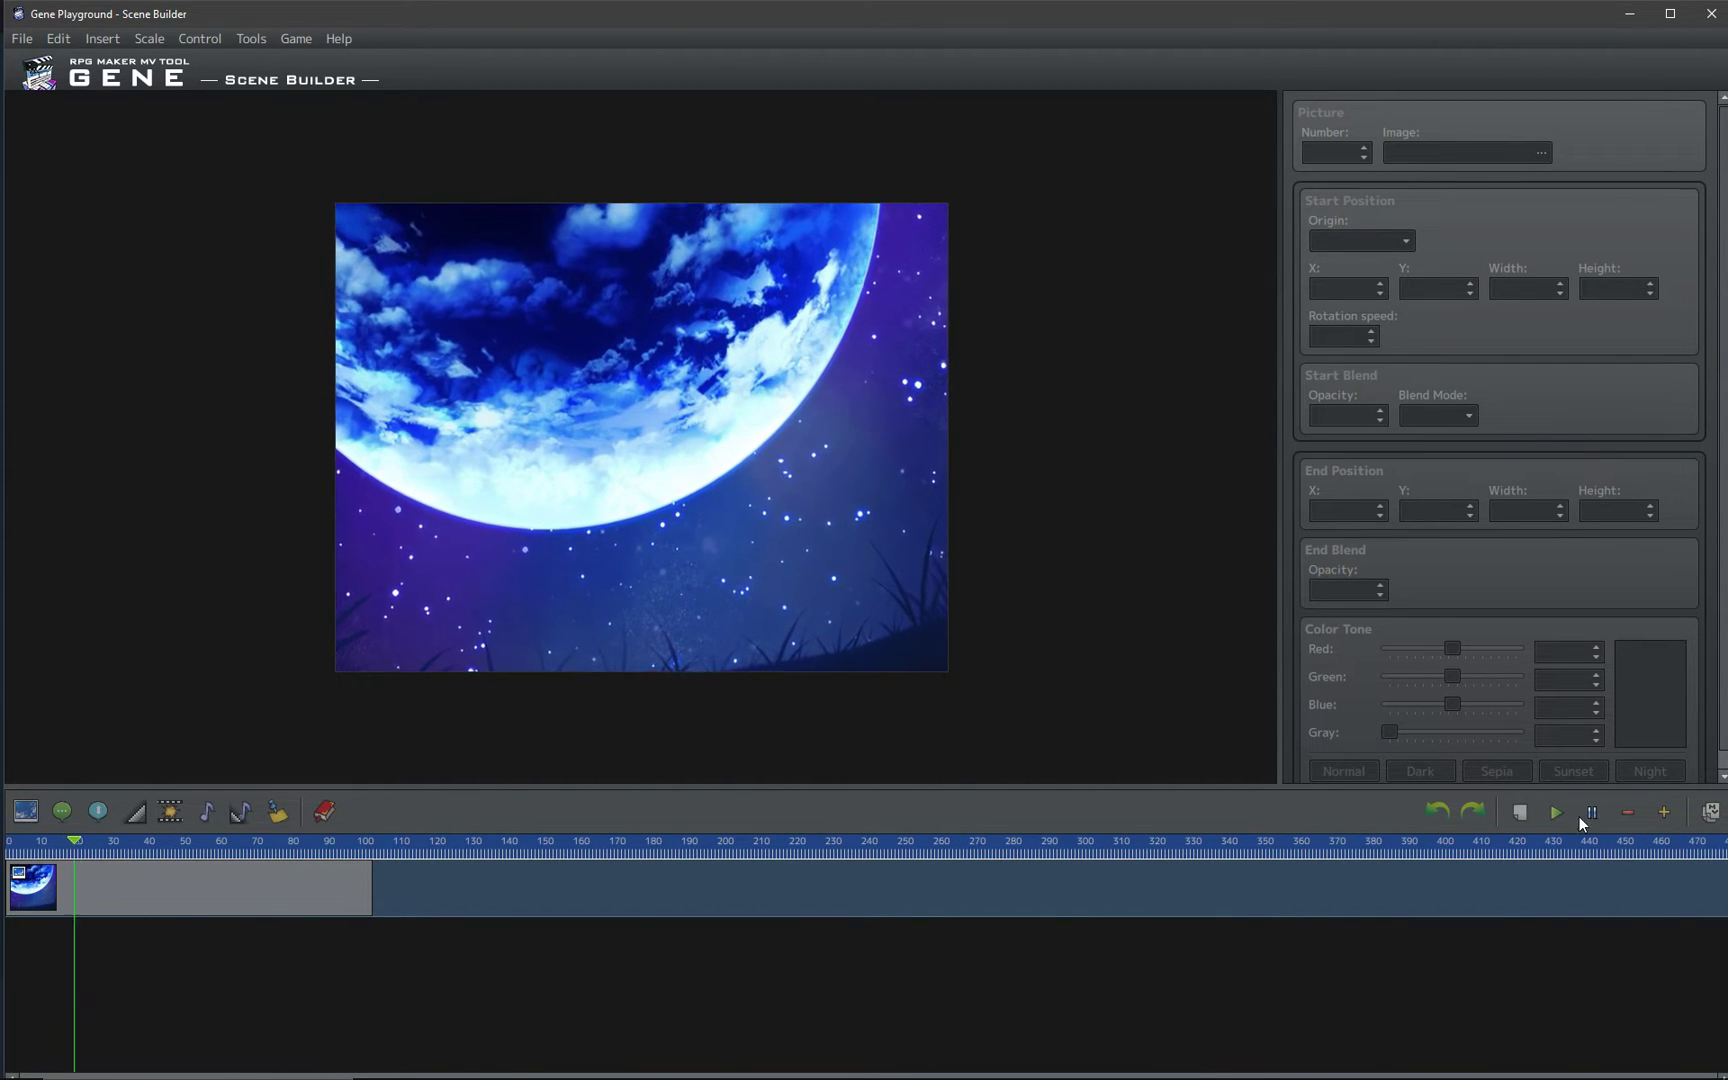
click(1591, 812)
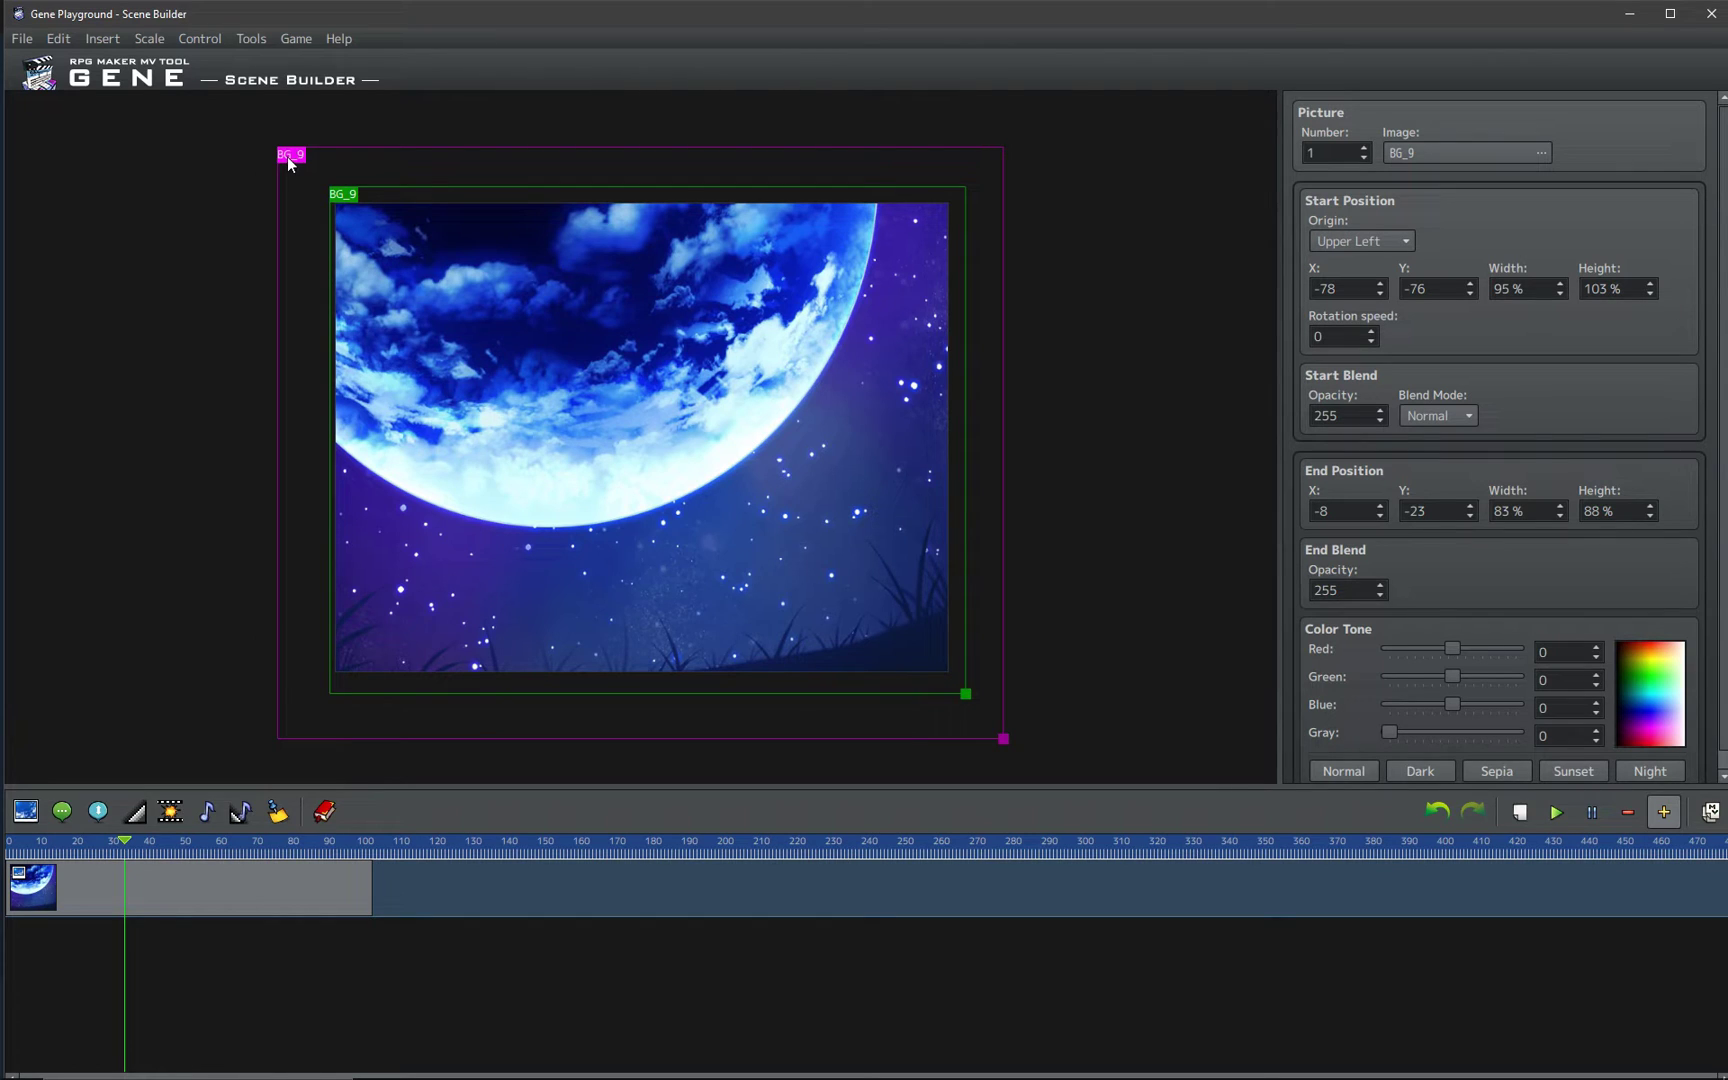
- Set BG_9's start to −64, −72 at 97%×106%, and its end to −10, −10 at 82%×85%
mouse_move(289, 163)
mouse_down()
mouse_move(321, 208)
mouse_move(336, 200)
mouse_up()
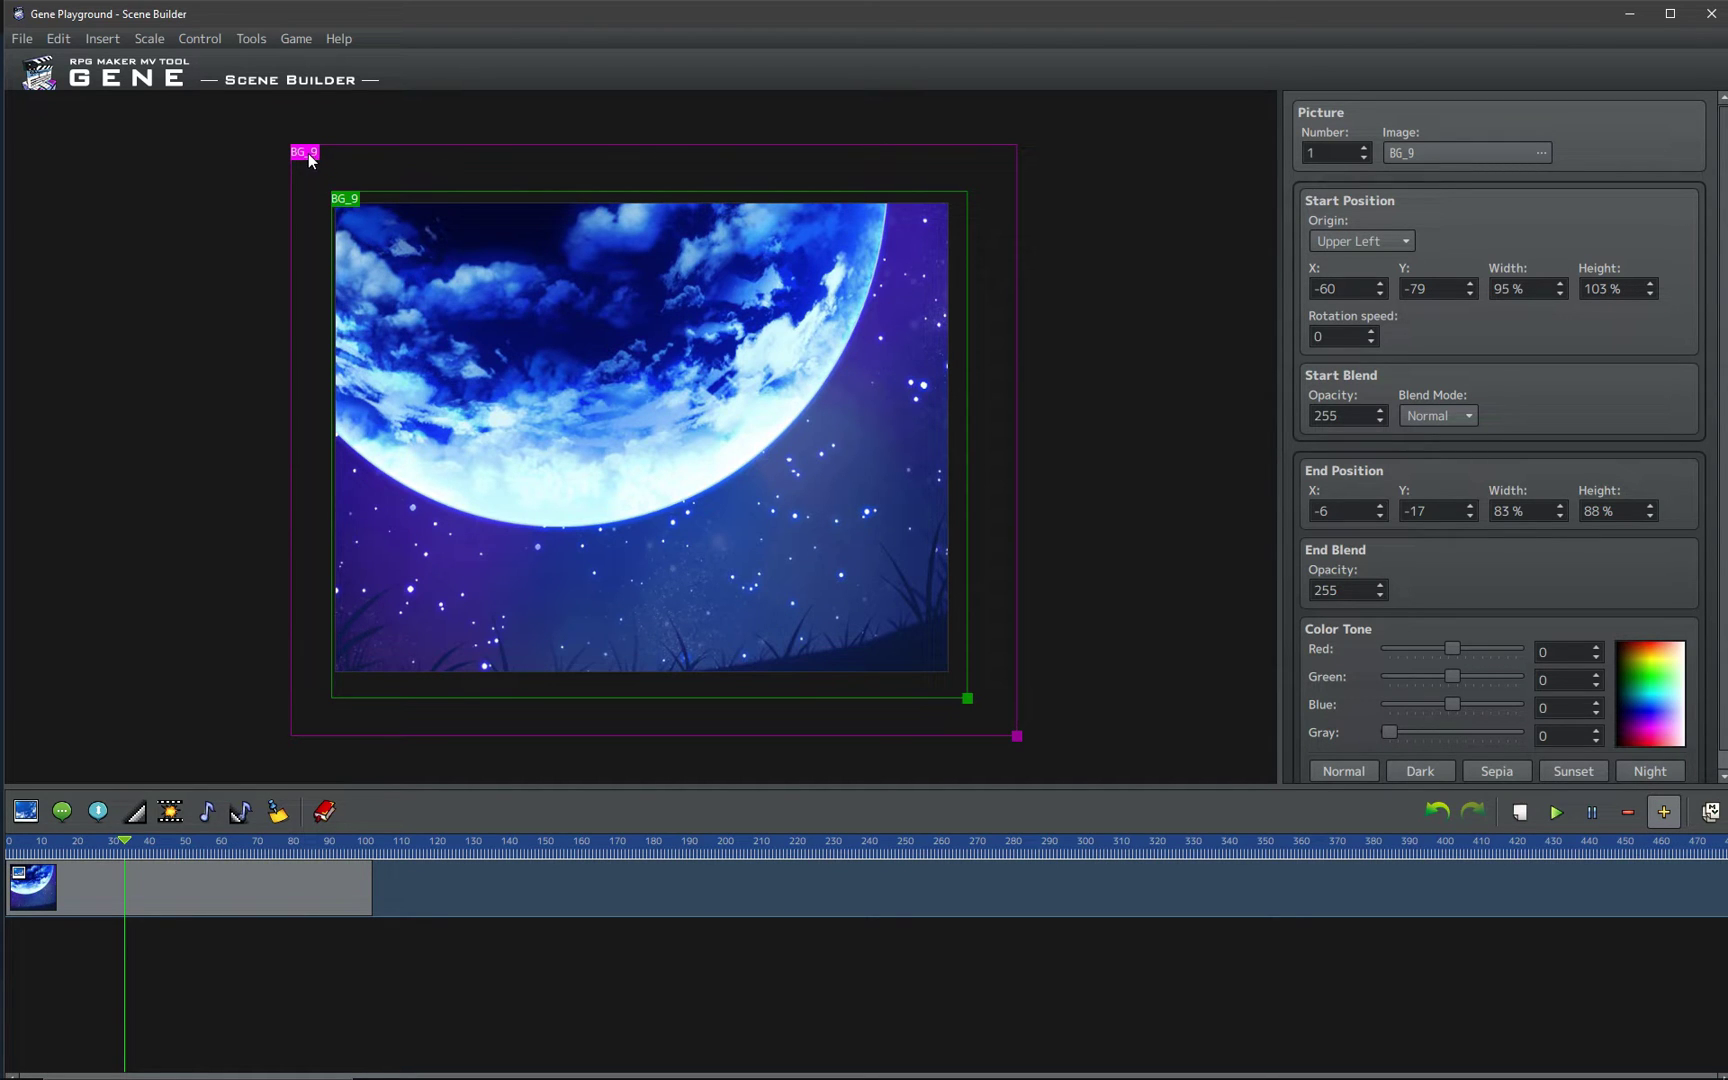
mouse_move(309, 160)
mouse_down()
mouse_move(306, 146)
mouse_move(310, 180)
mouse_up()
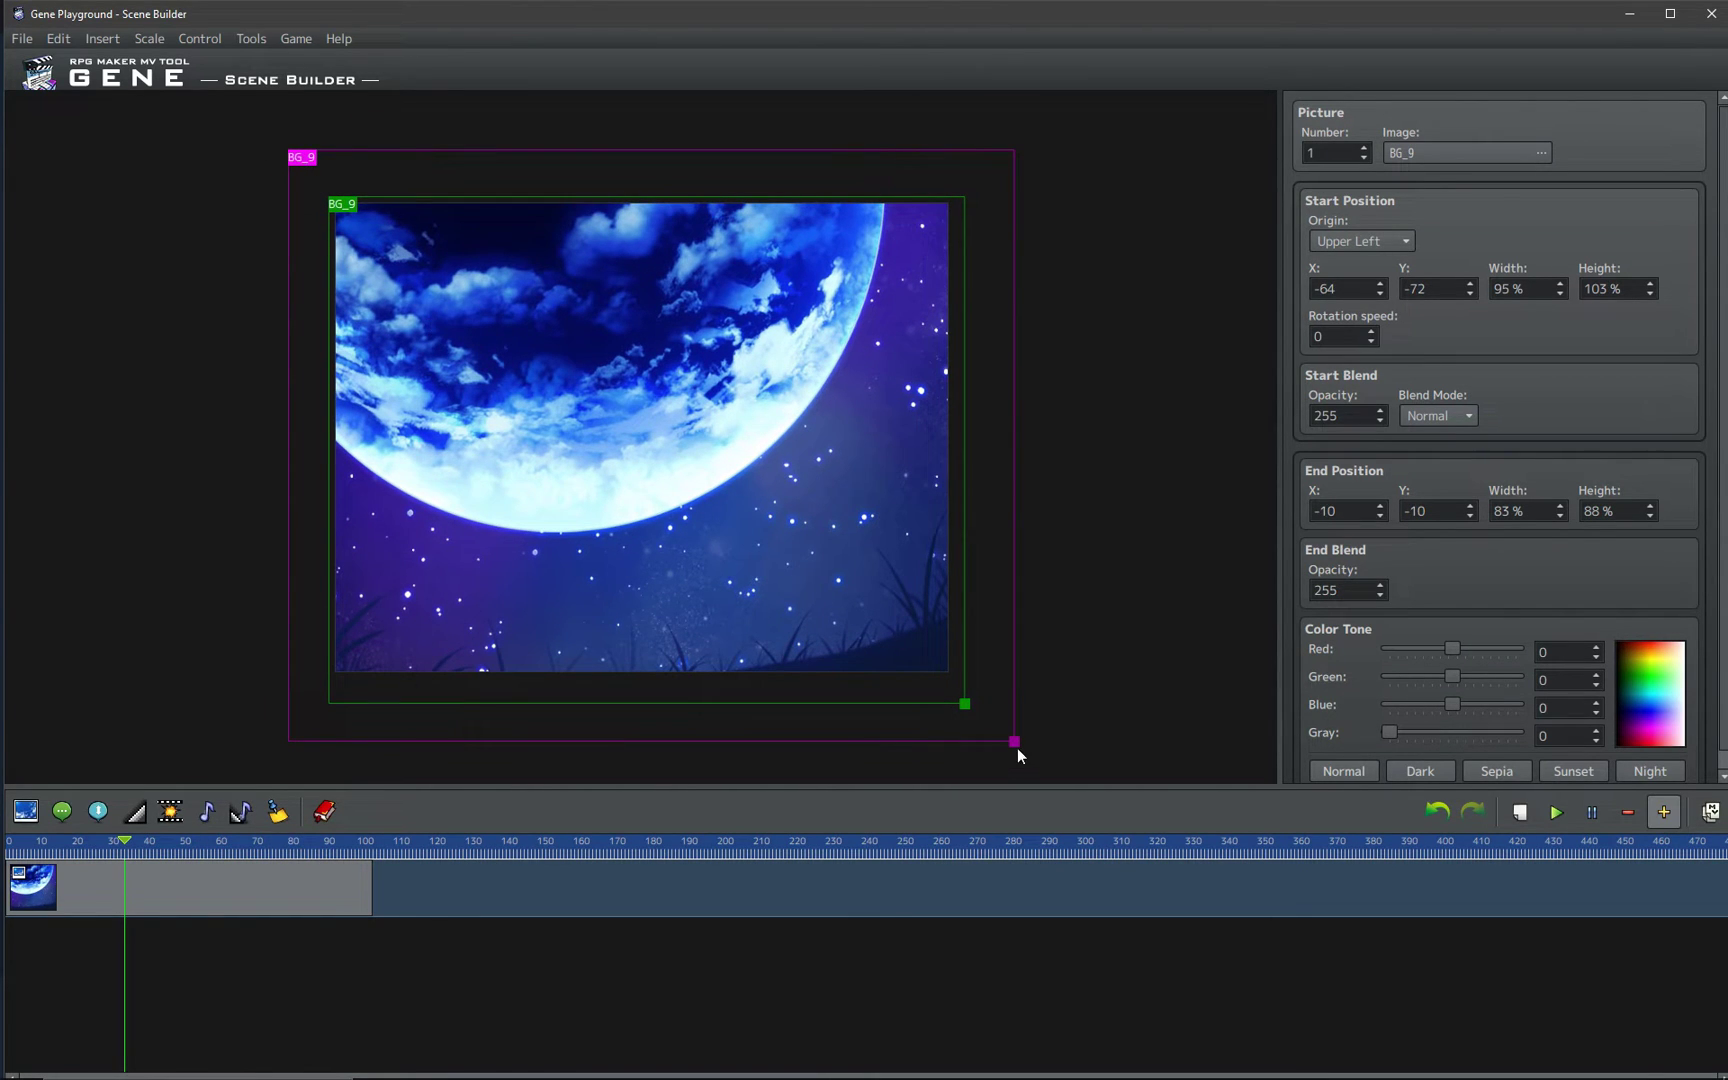
drag(1015, 742, 1034, 758)
drag(965, 704, 962, 691)
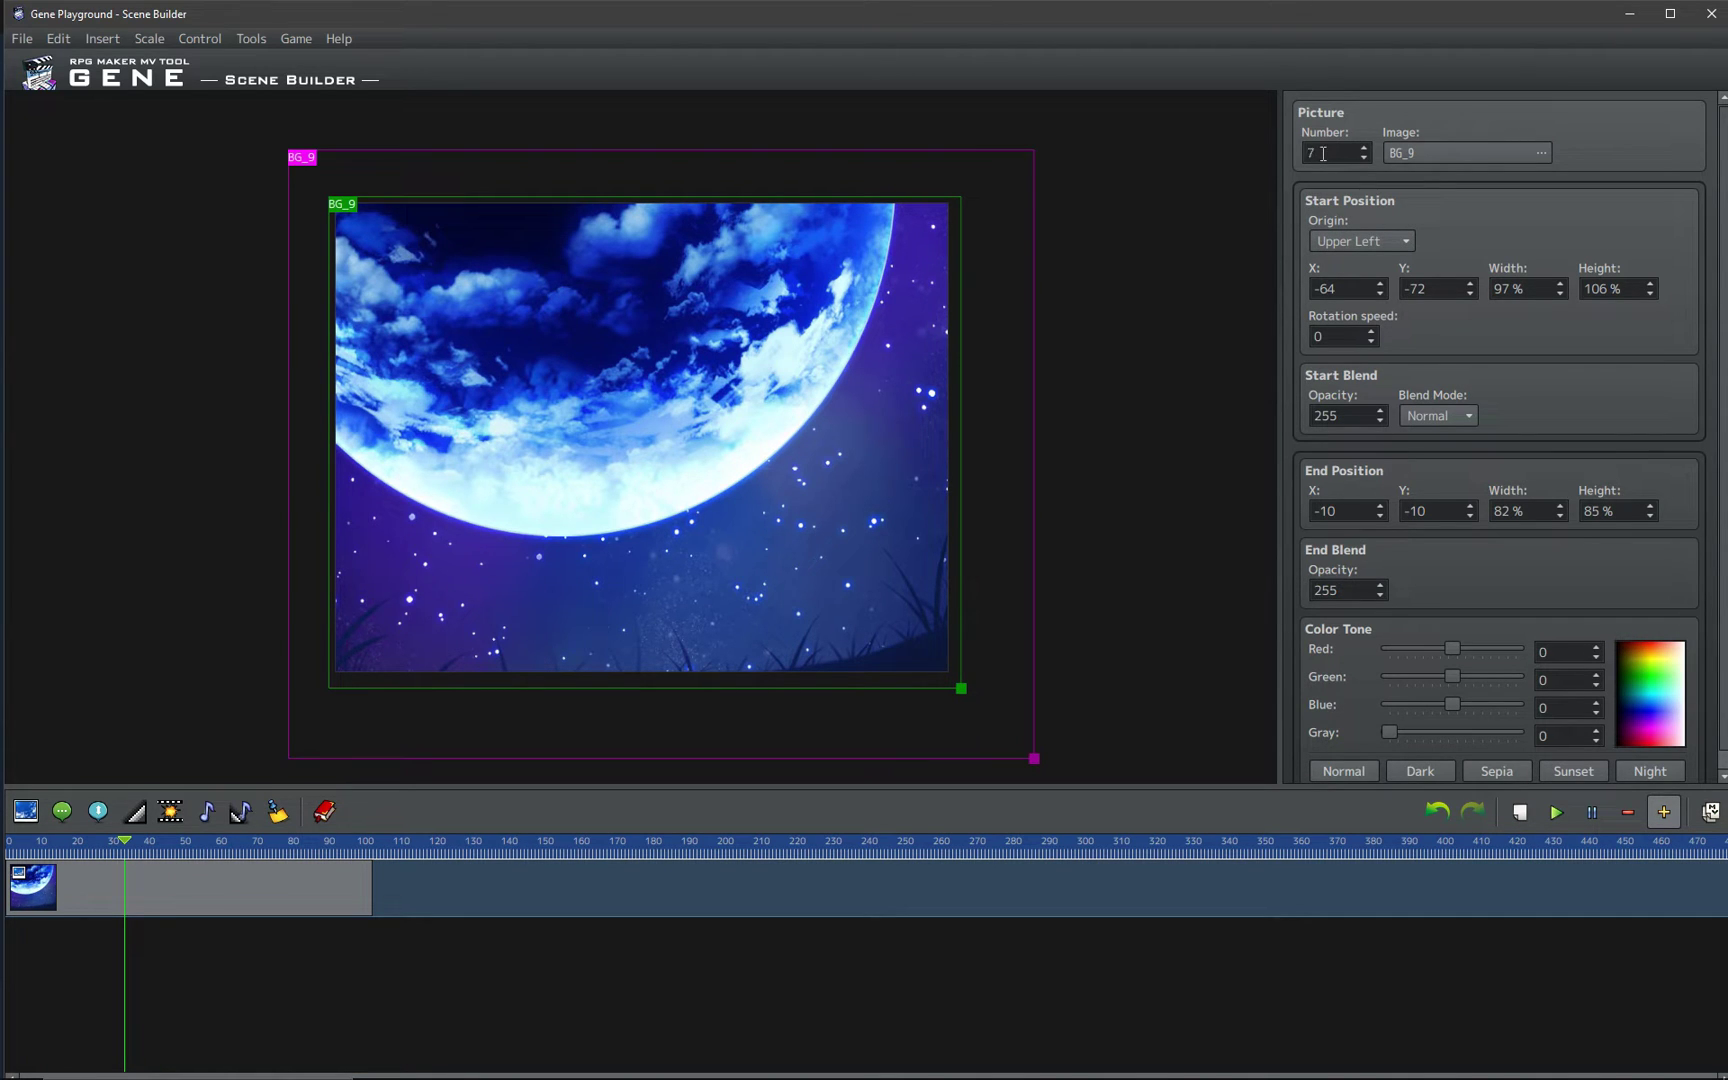
- Keep BG_9's start opacity at 255 after briefly trying 100
scroll(1362, 340, down, 1)
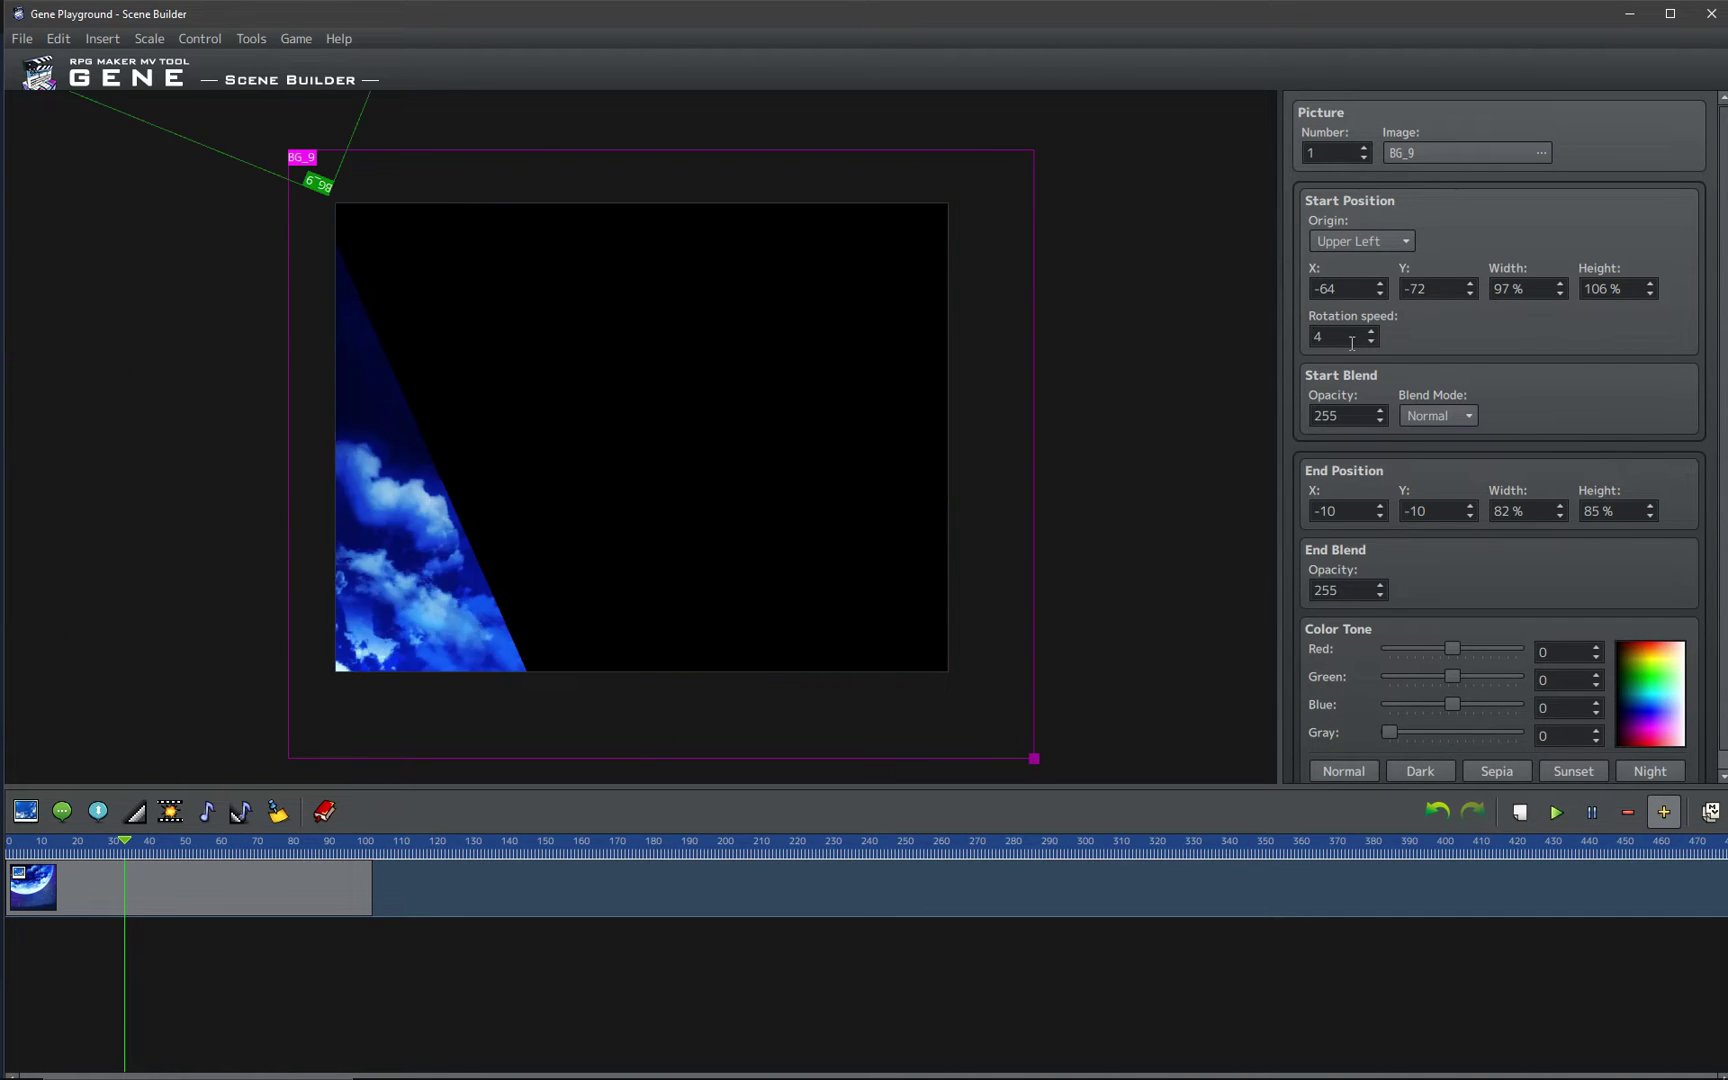
scroll(1352, 340, up, 1)
double_click(1344, 416)
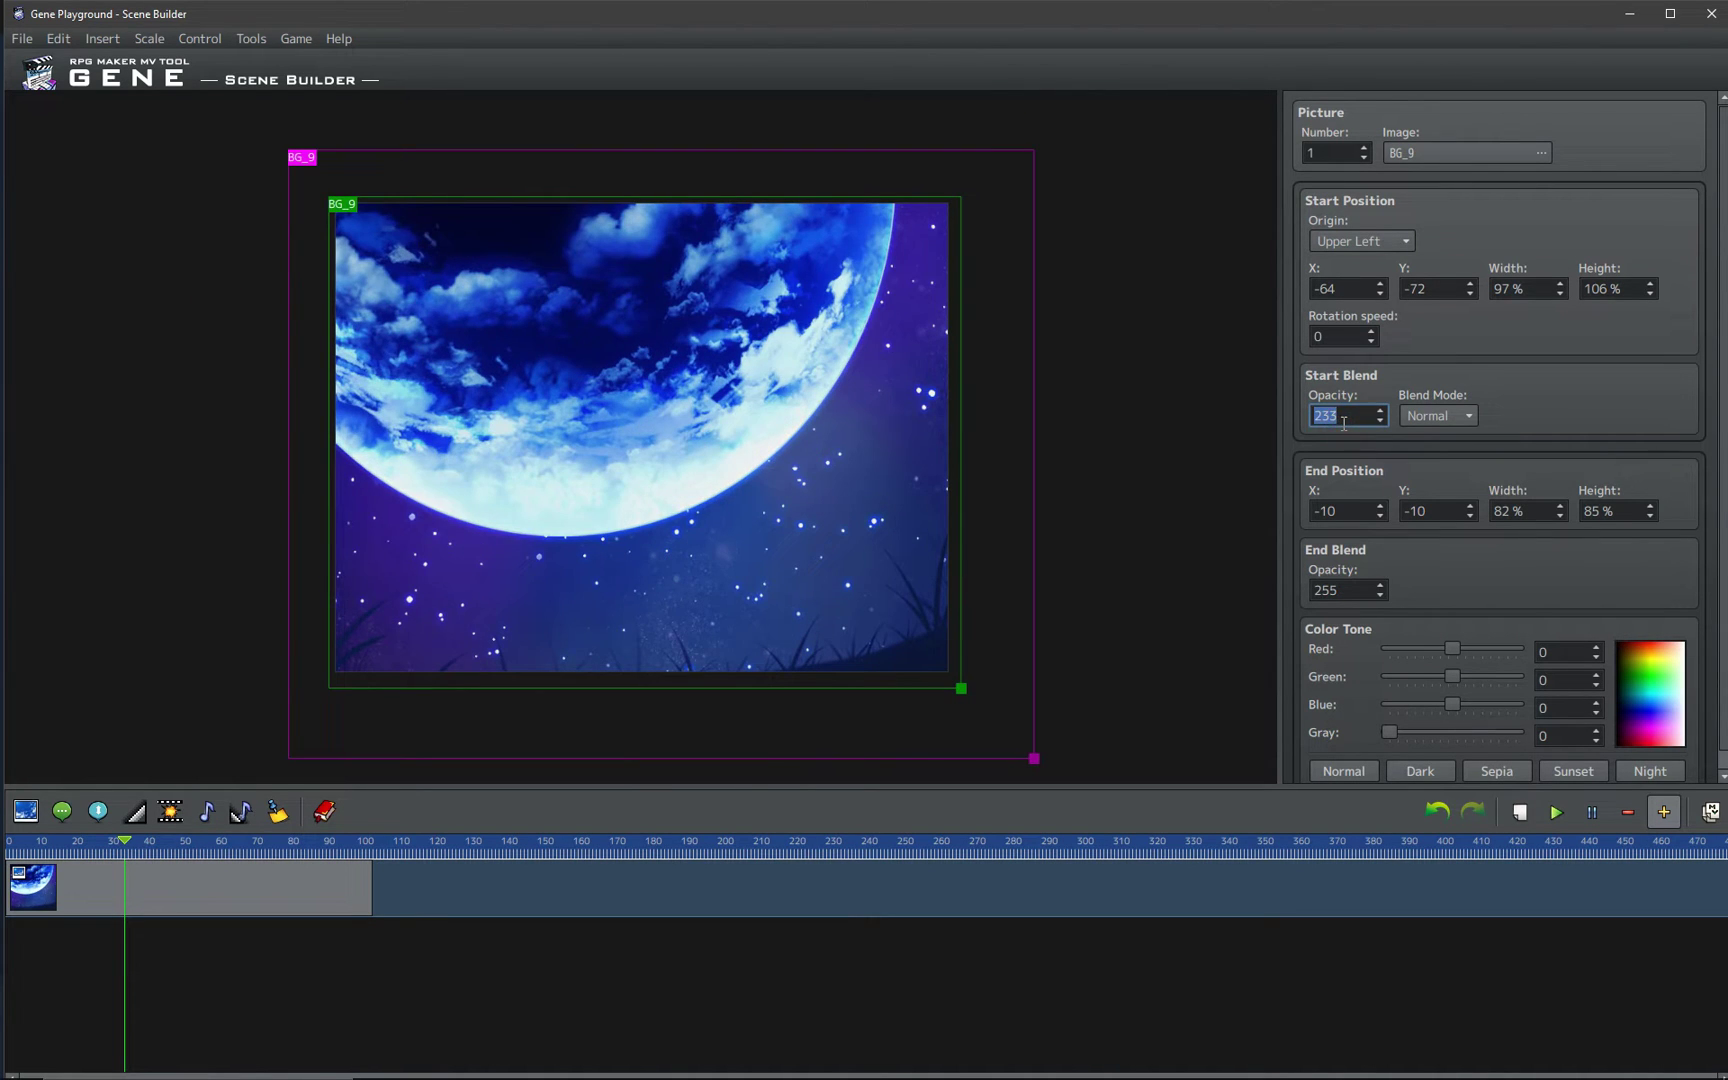
text(100)
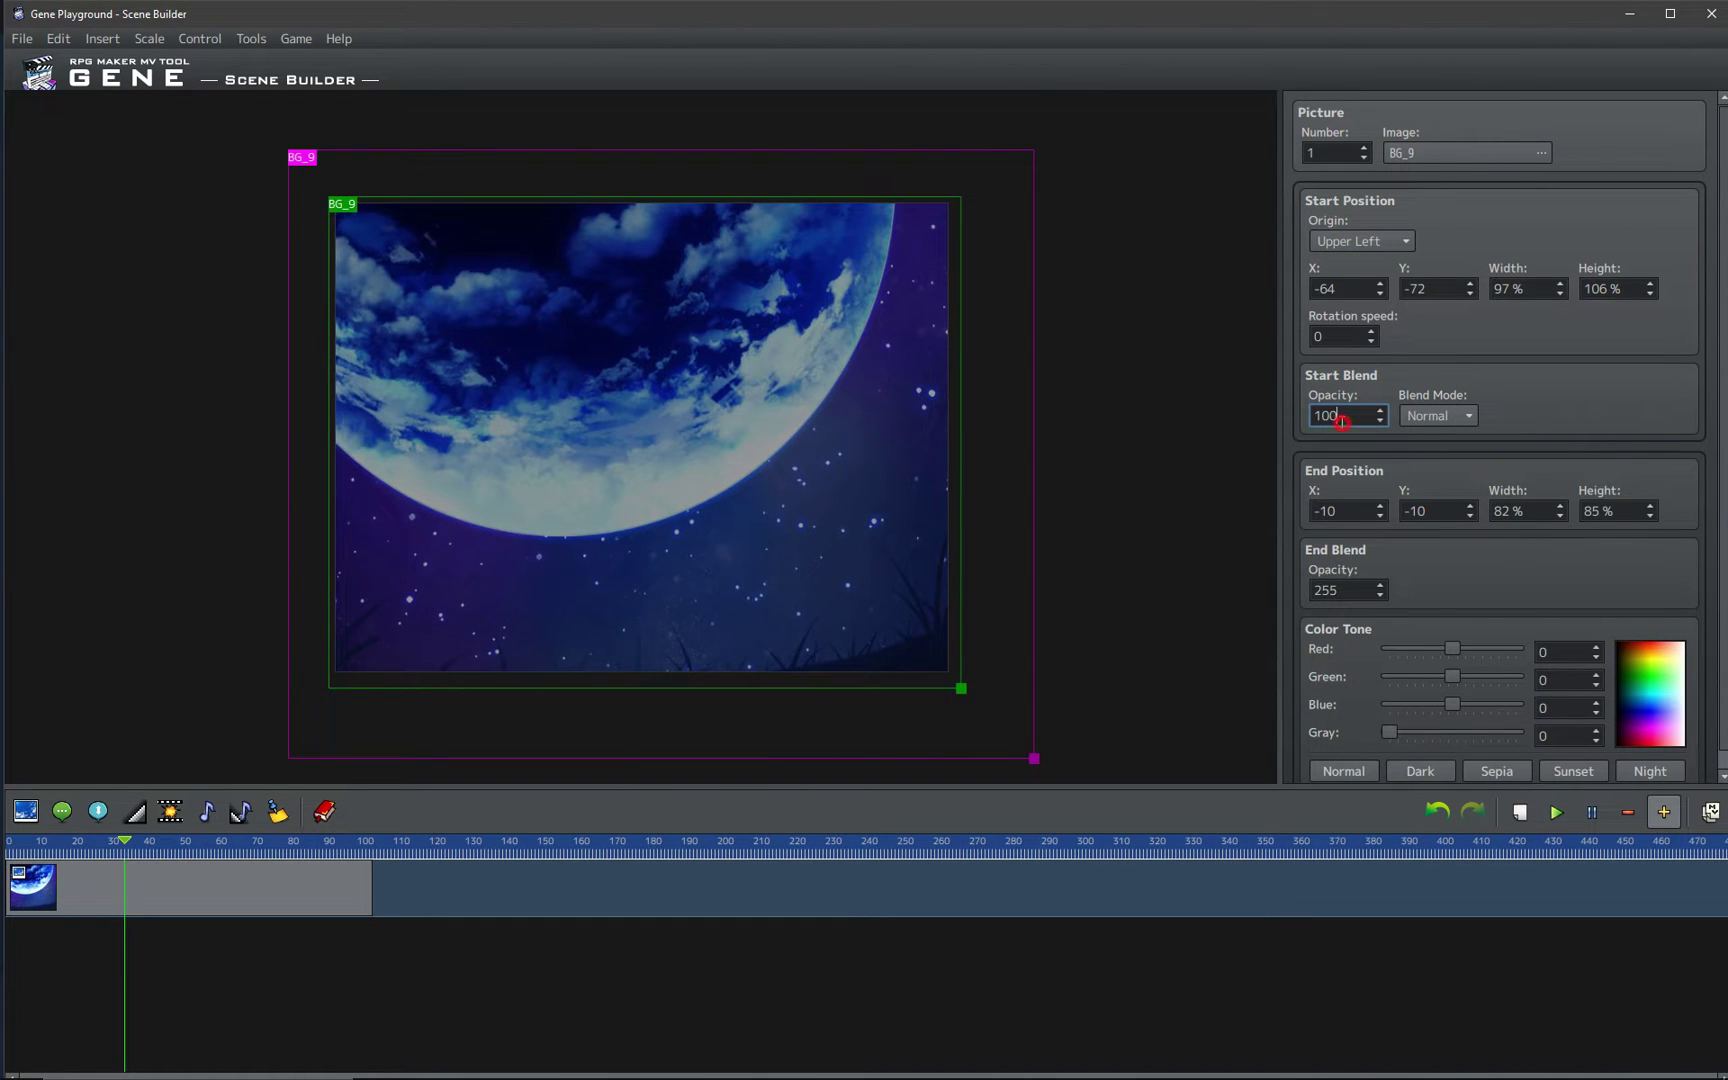
double_click(1341, 416)
text(255)
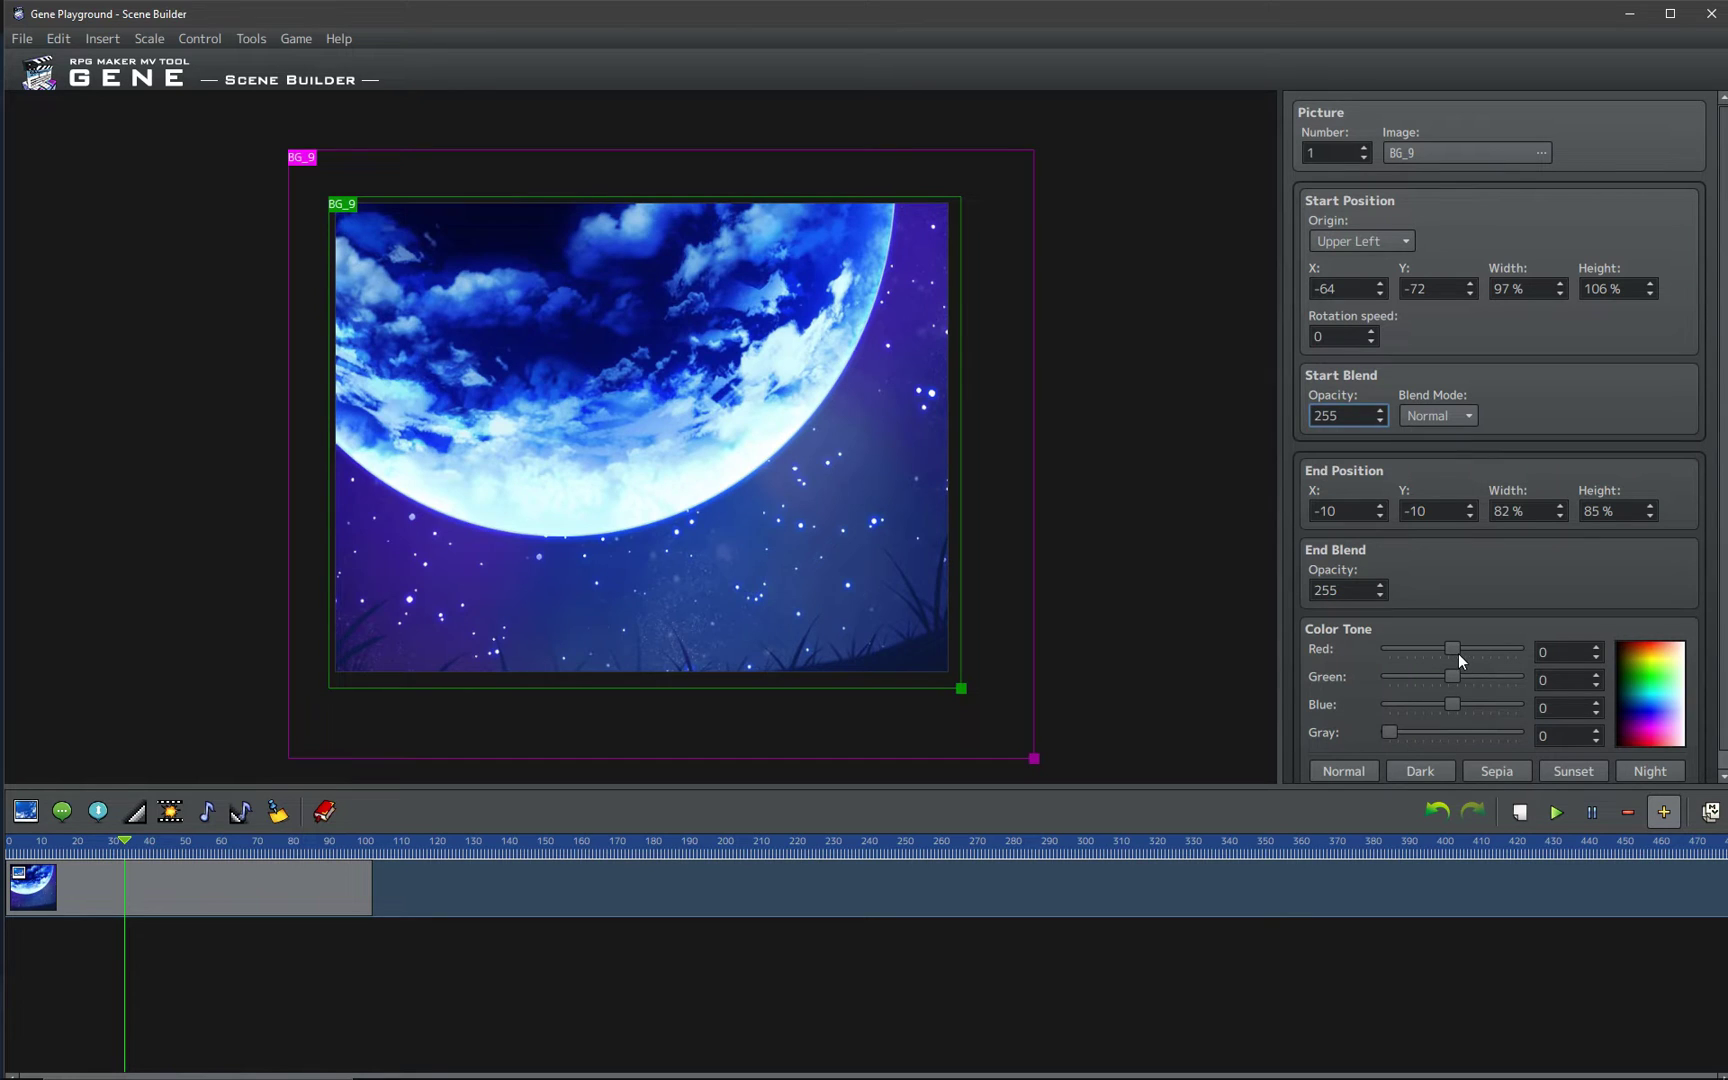
- Set BG_9's colour tone to Red −68, Green 17, Blue −17, Gray 17
mouse_move(1458, 653)
mouse_down()
mouse_move(1488, 652)
mouse_move(1432, 651)
mouse_move(1465, 651)
mouse_up()
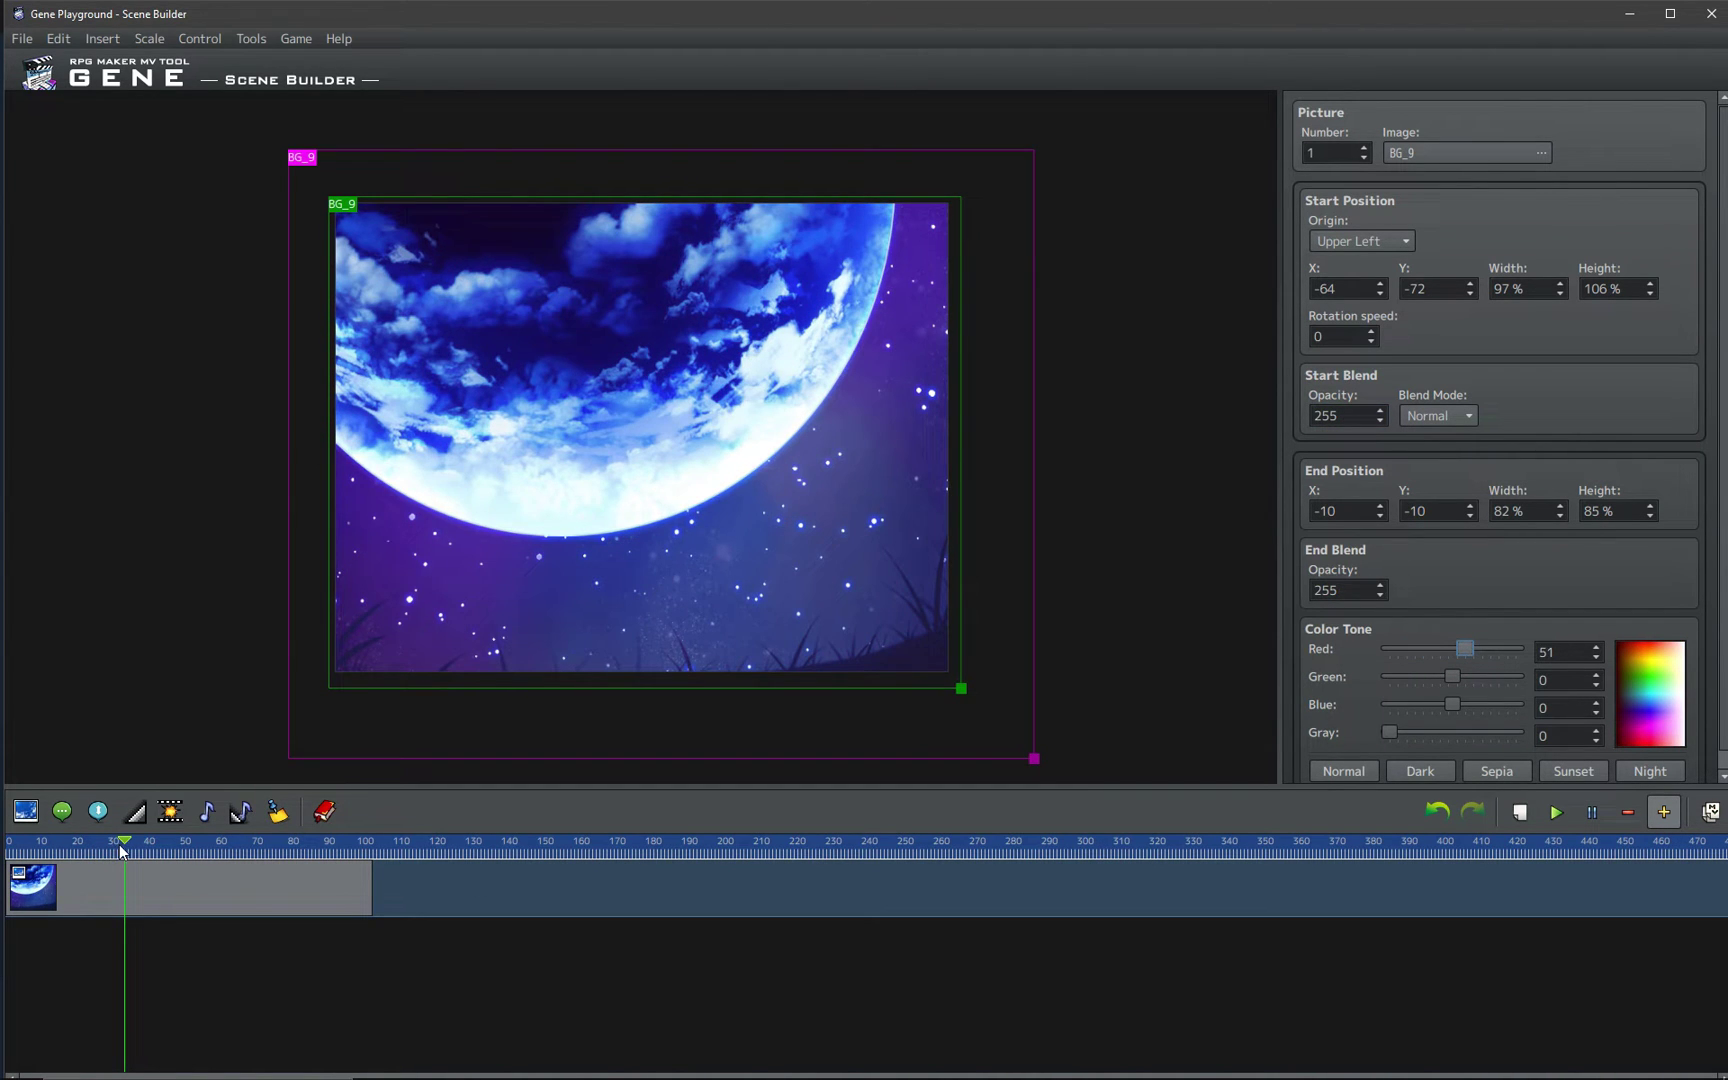
drag(119, 844, 357, 870)
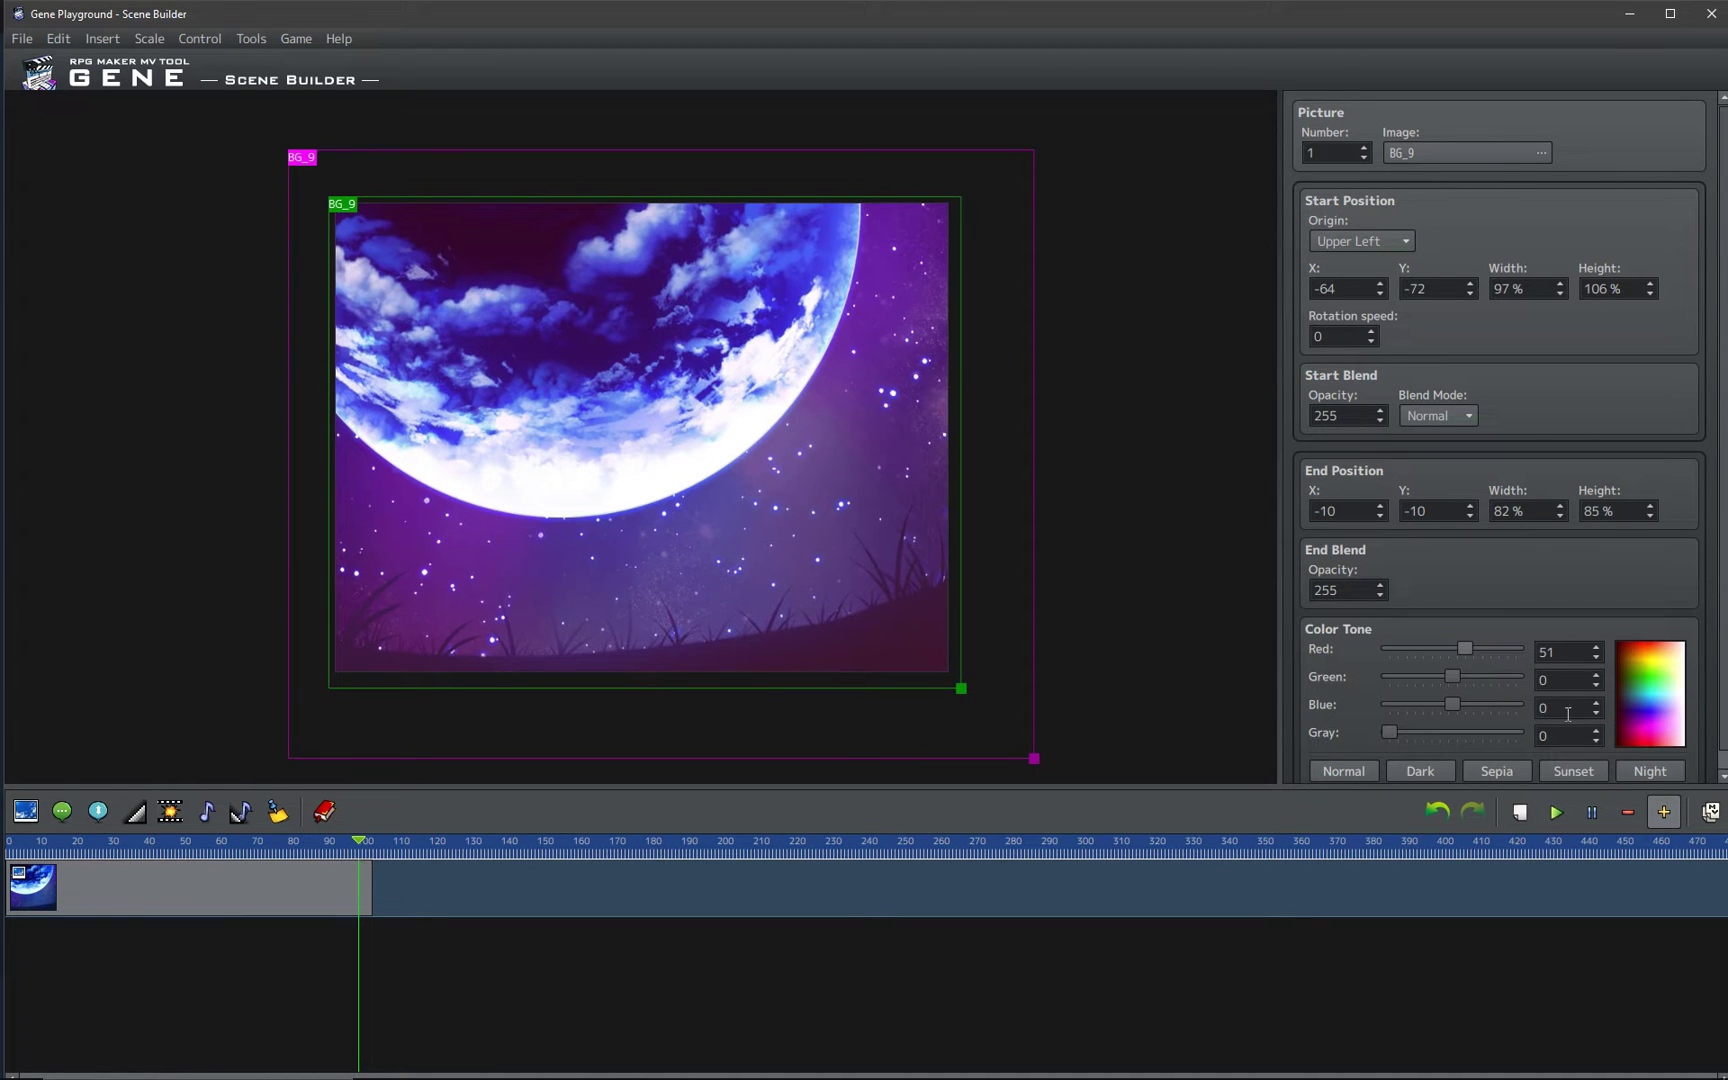
mouse_move(1465, 648)
mouse_down()
mouse_move(1427, 649)
mouse_move(1443, 707)
mouse_move(1462, 684)
mouse_up()
click(1399, 732)
click(1427, 703)
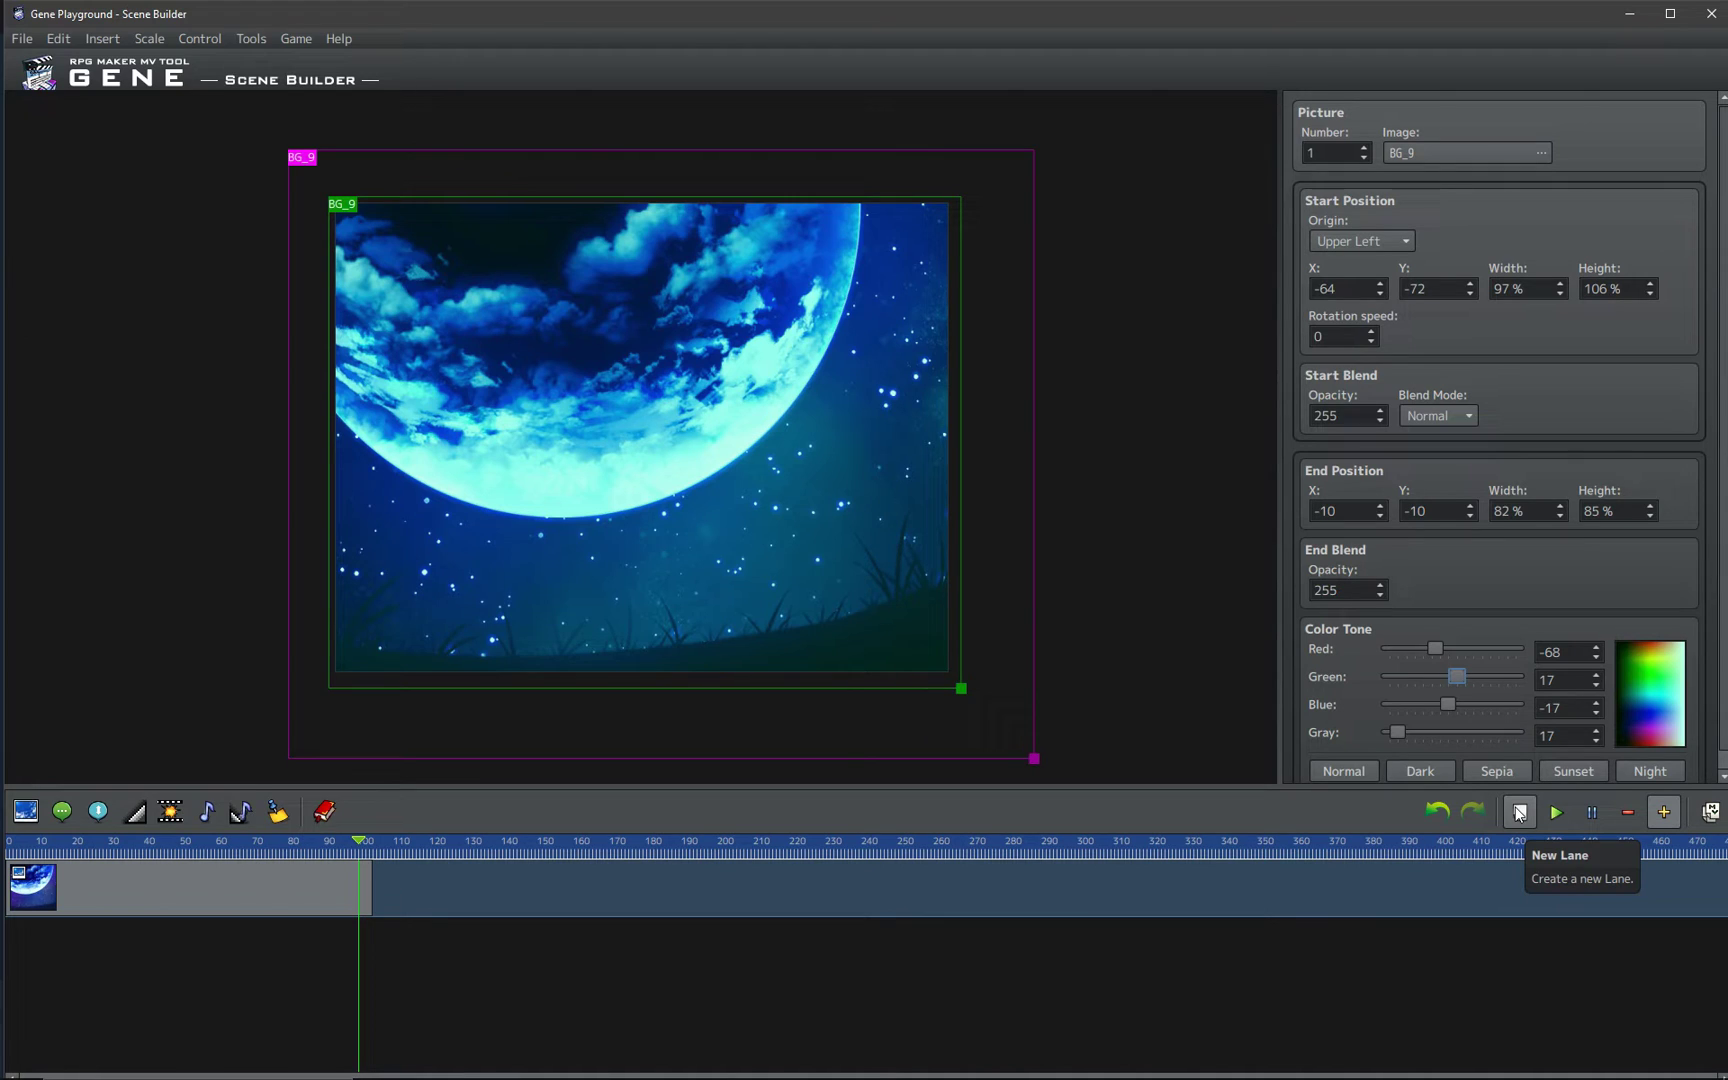
- Add a second lane and insert a picture showing the Codex image on it
click(1518, 813)
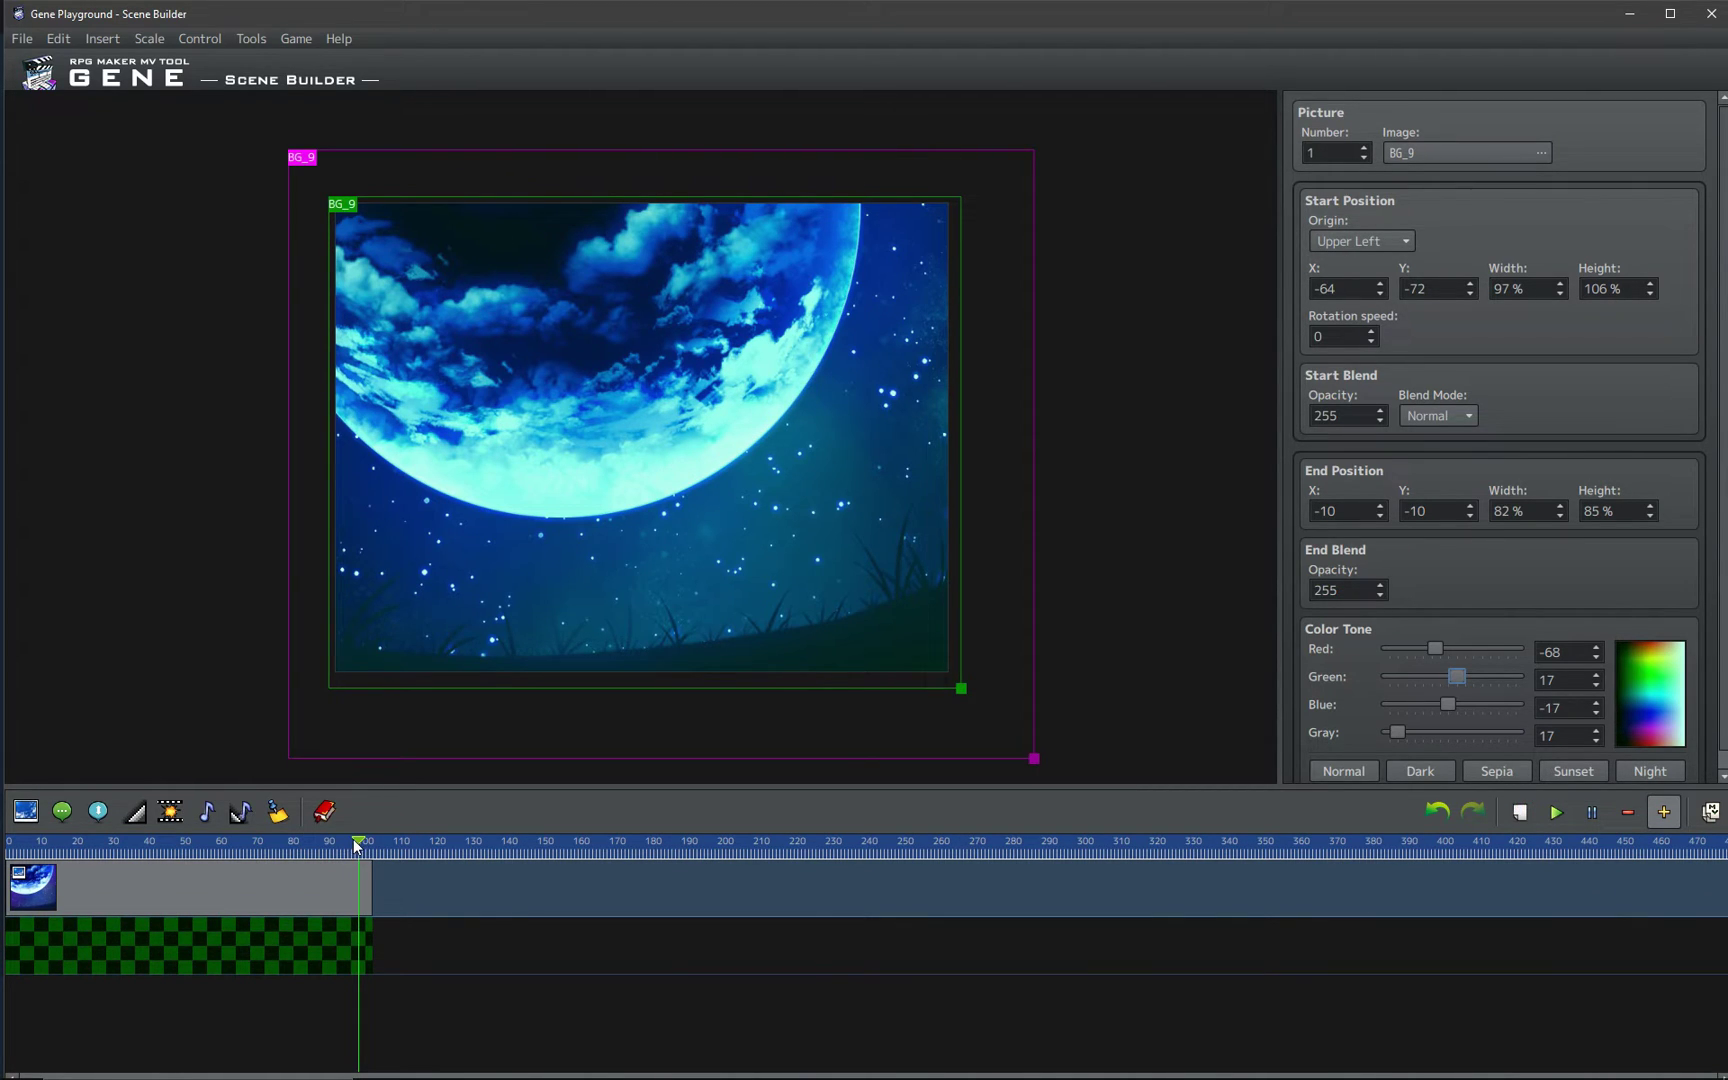
drag(358, 845, 10, 845)
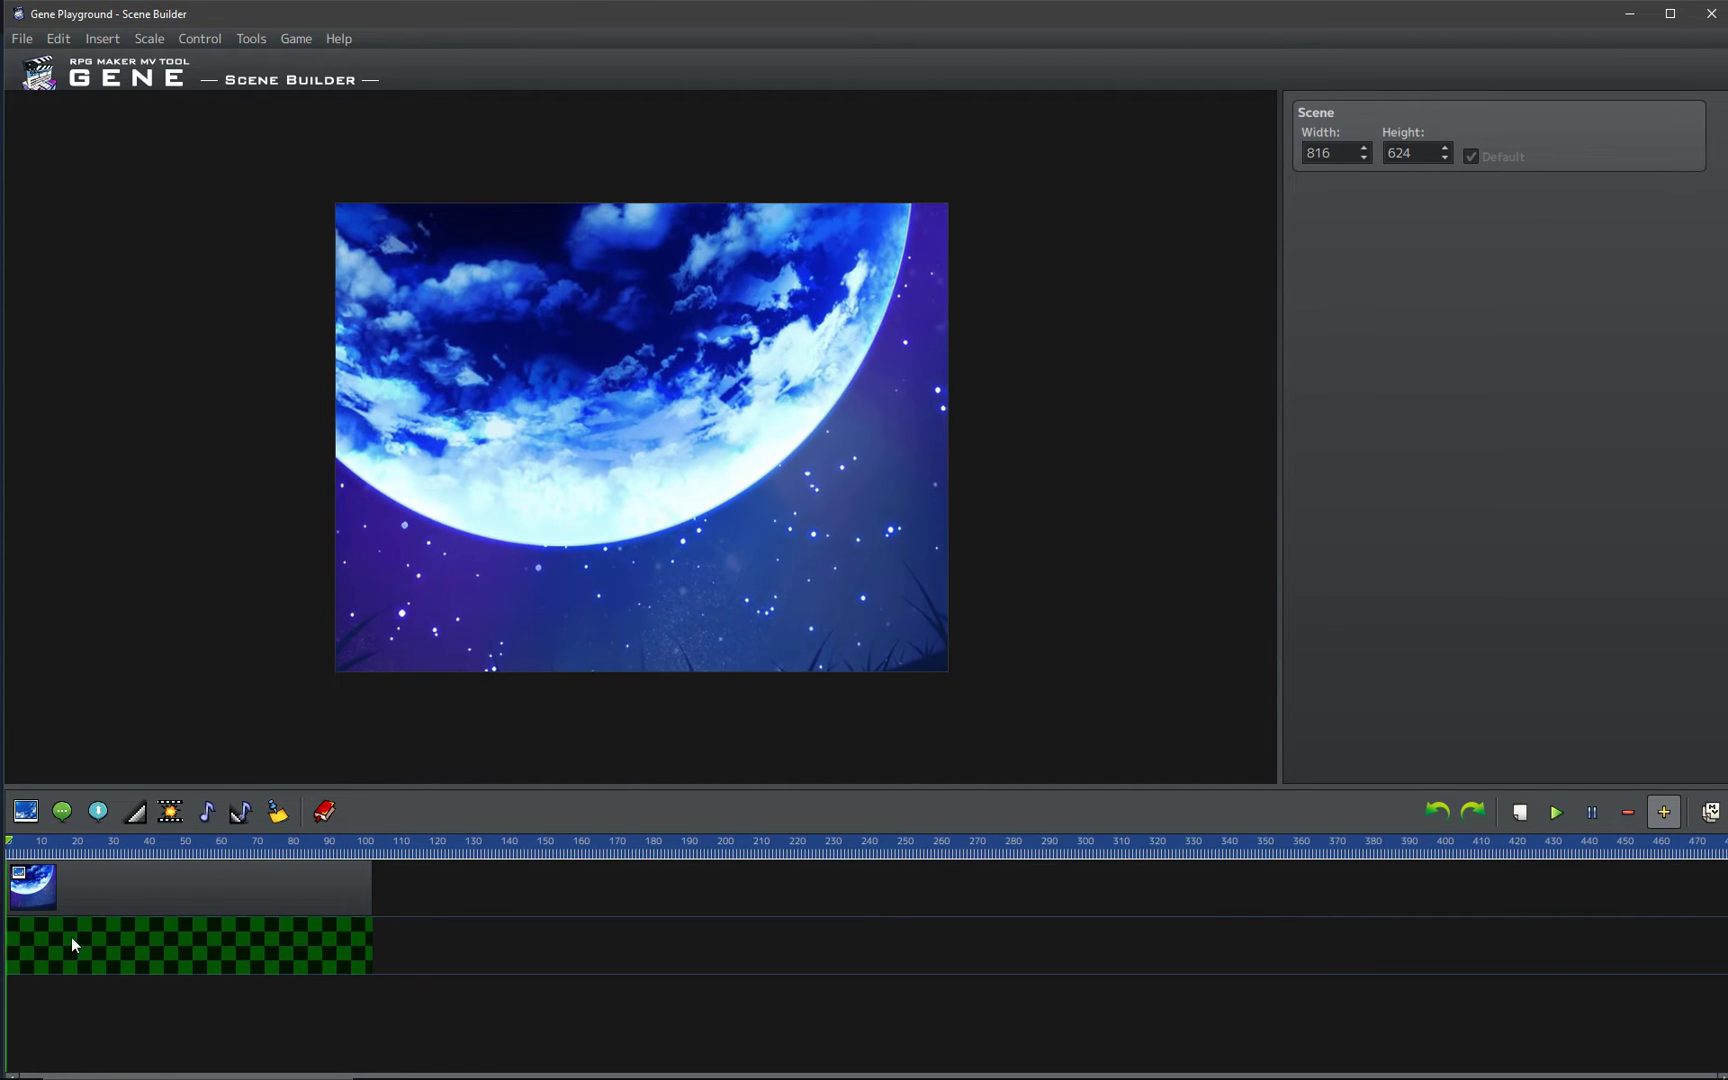
click(72, 937)
click(33, 812)
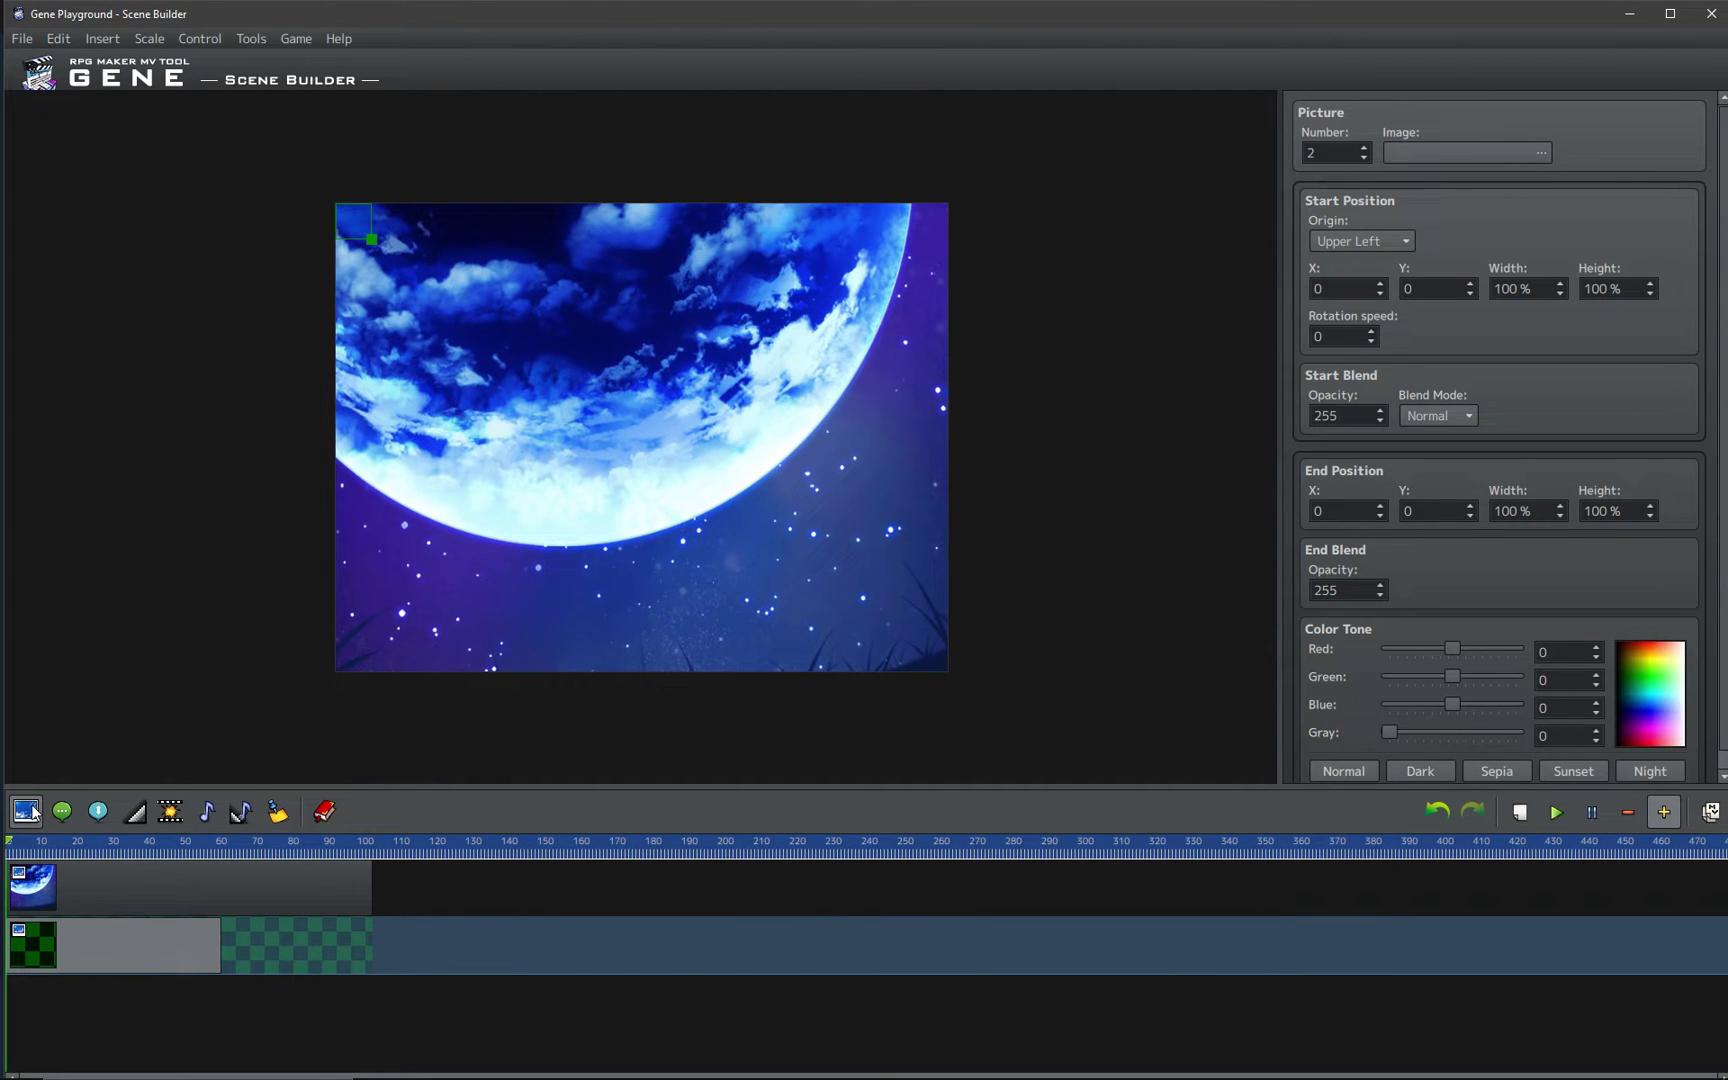
click(1541, 152)
click(1041, 740)
- Scale Codex to 30%, move it right to 353, −2, and add an empty third lane
triple_click(1520, 288)
text(30)
triple_click(1610, 288)
text(30)
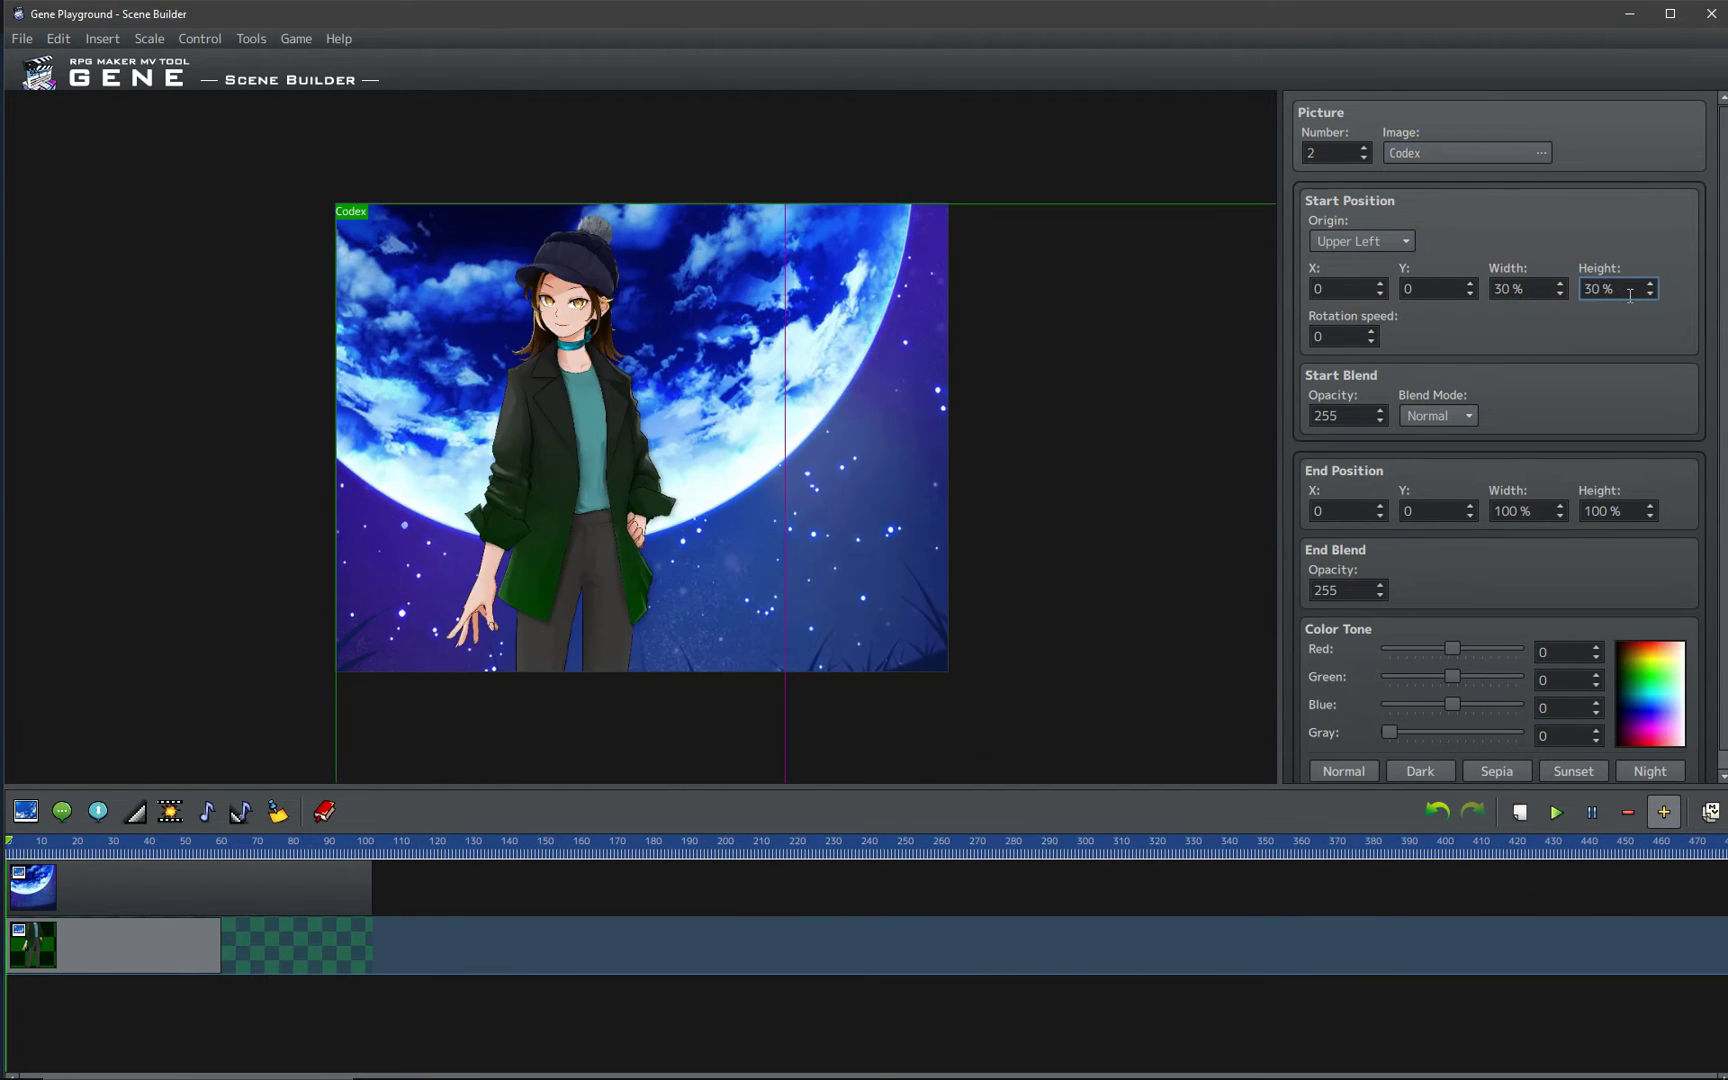
drag(342, 211, 606, 209)
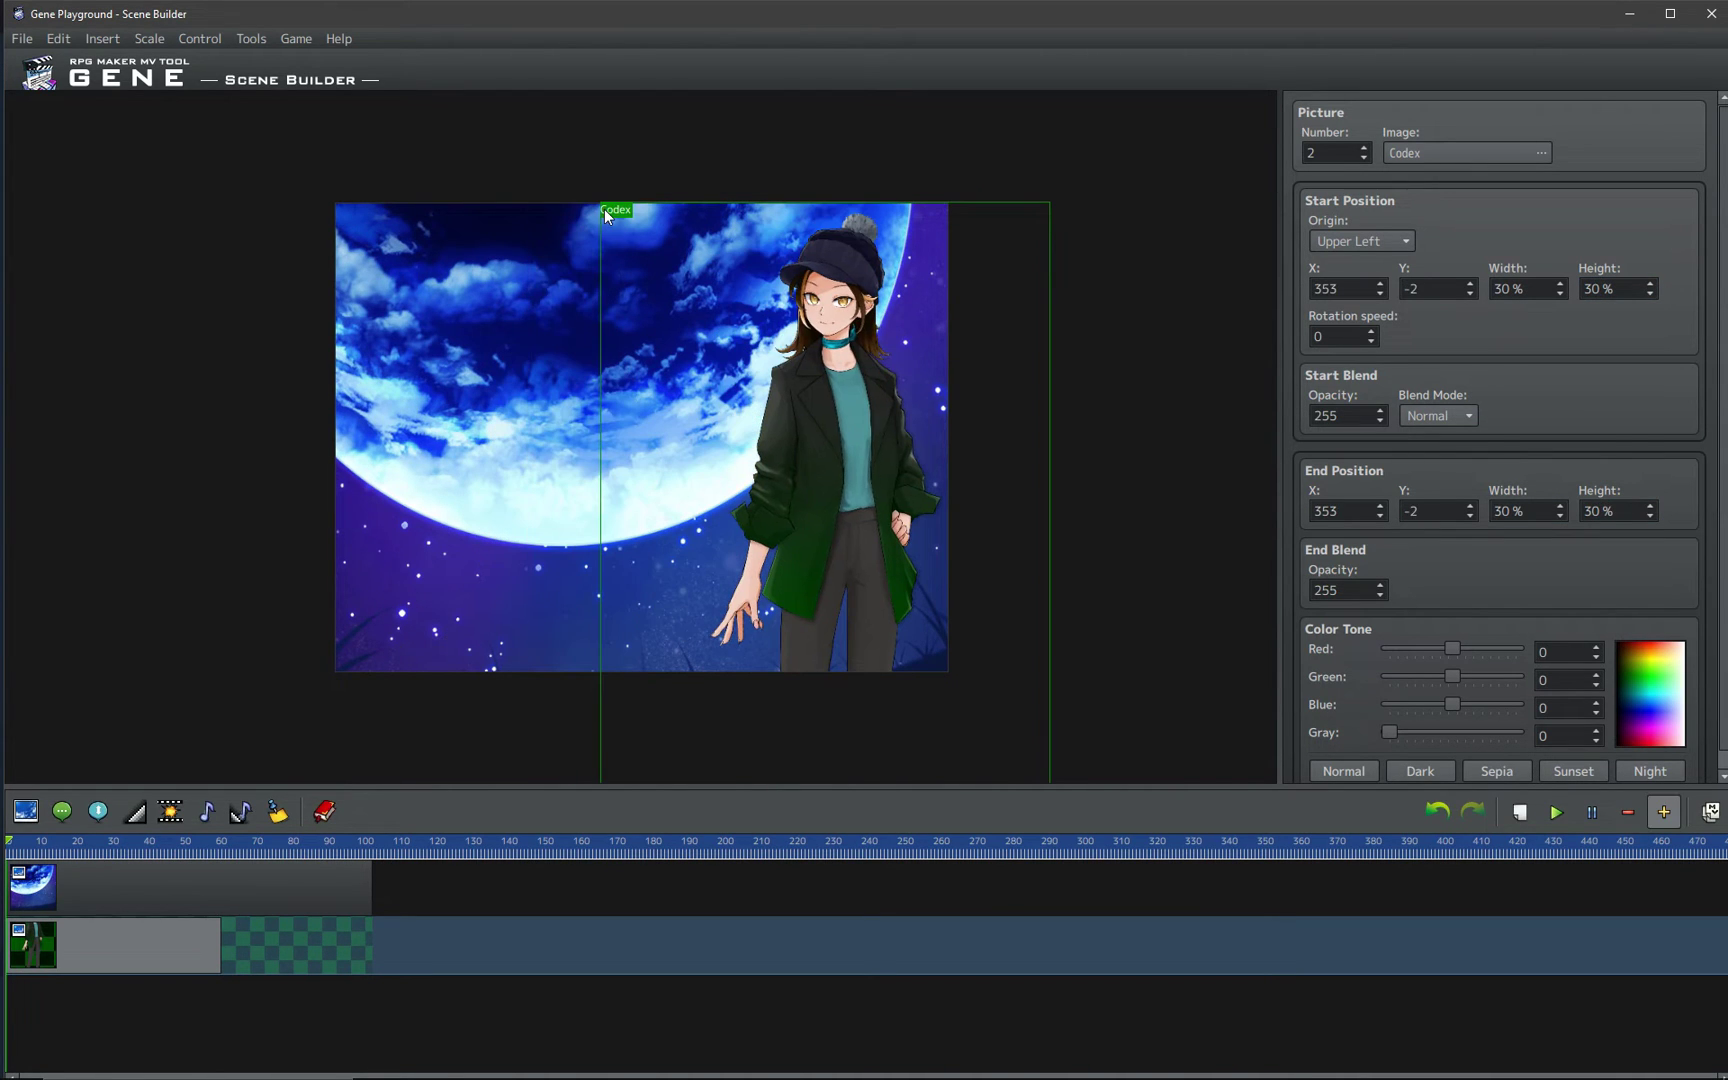
click(1530, 811)
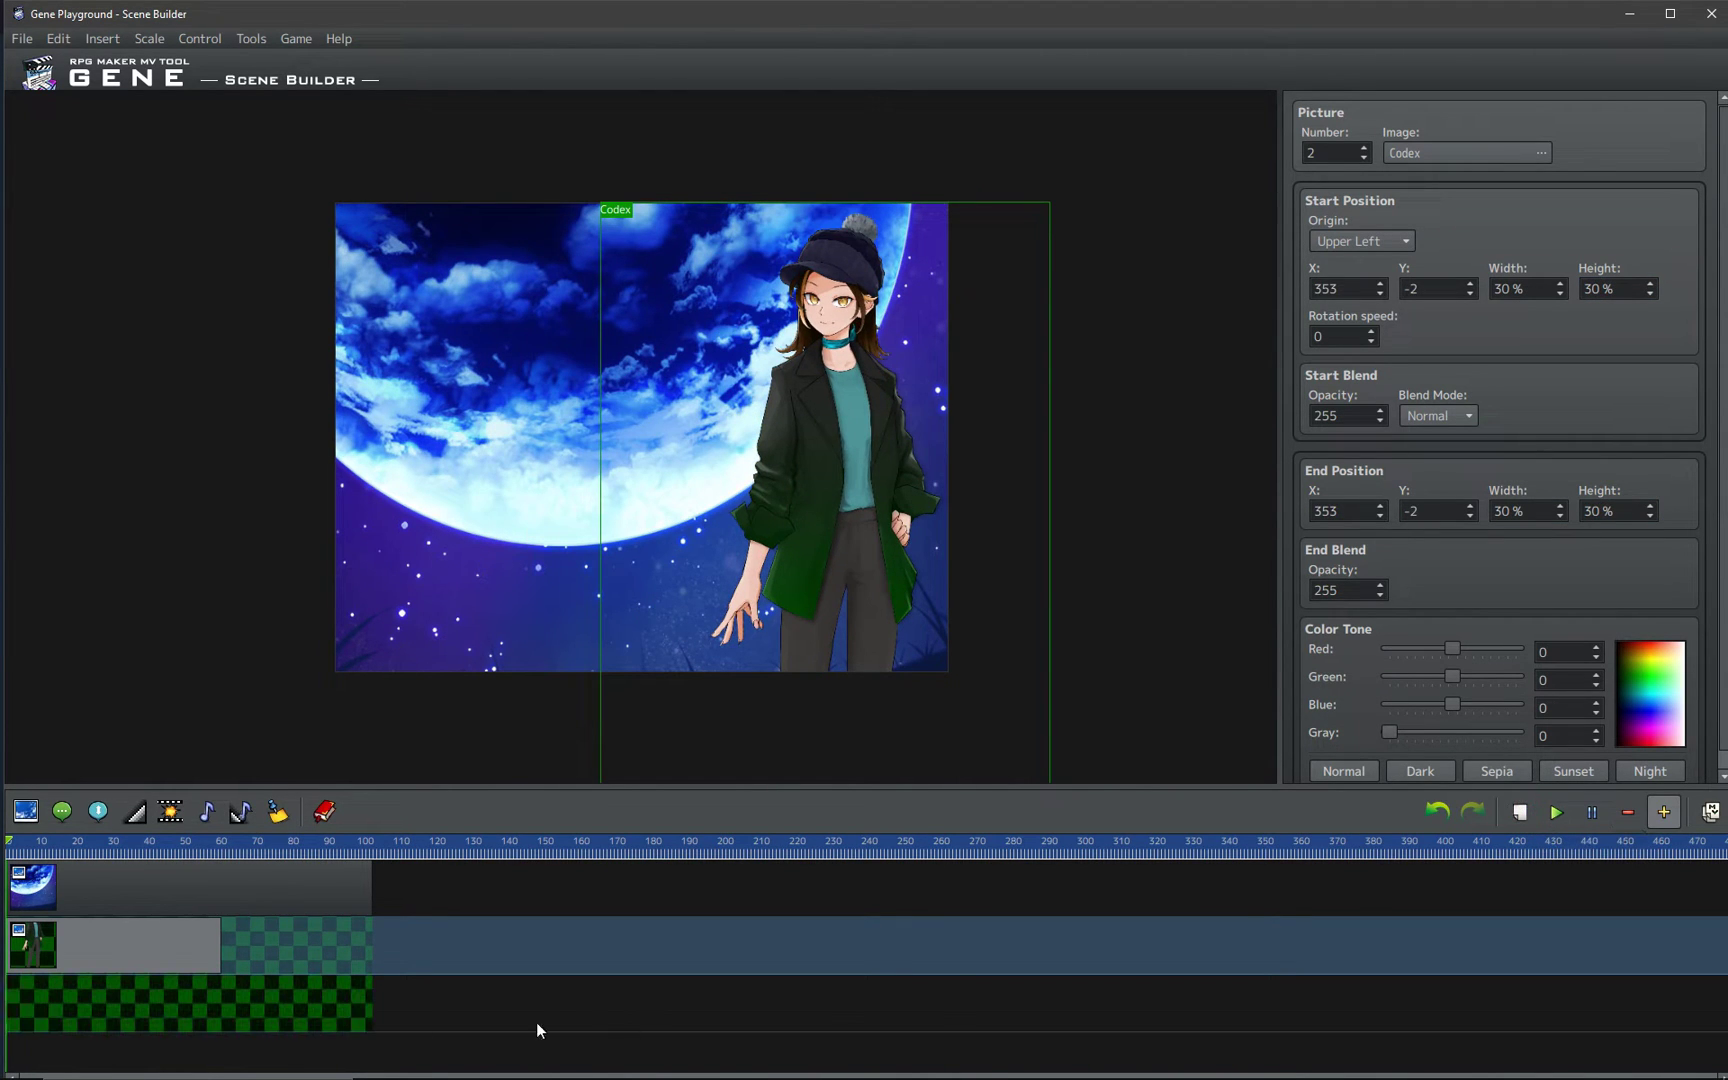
click(122, 1017)
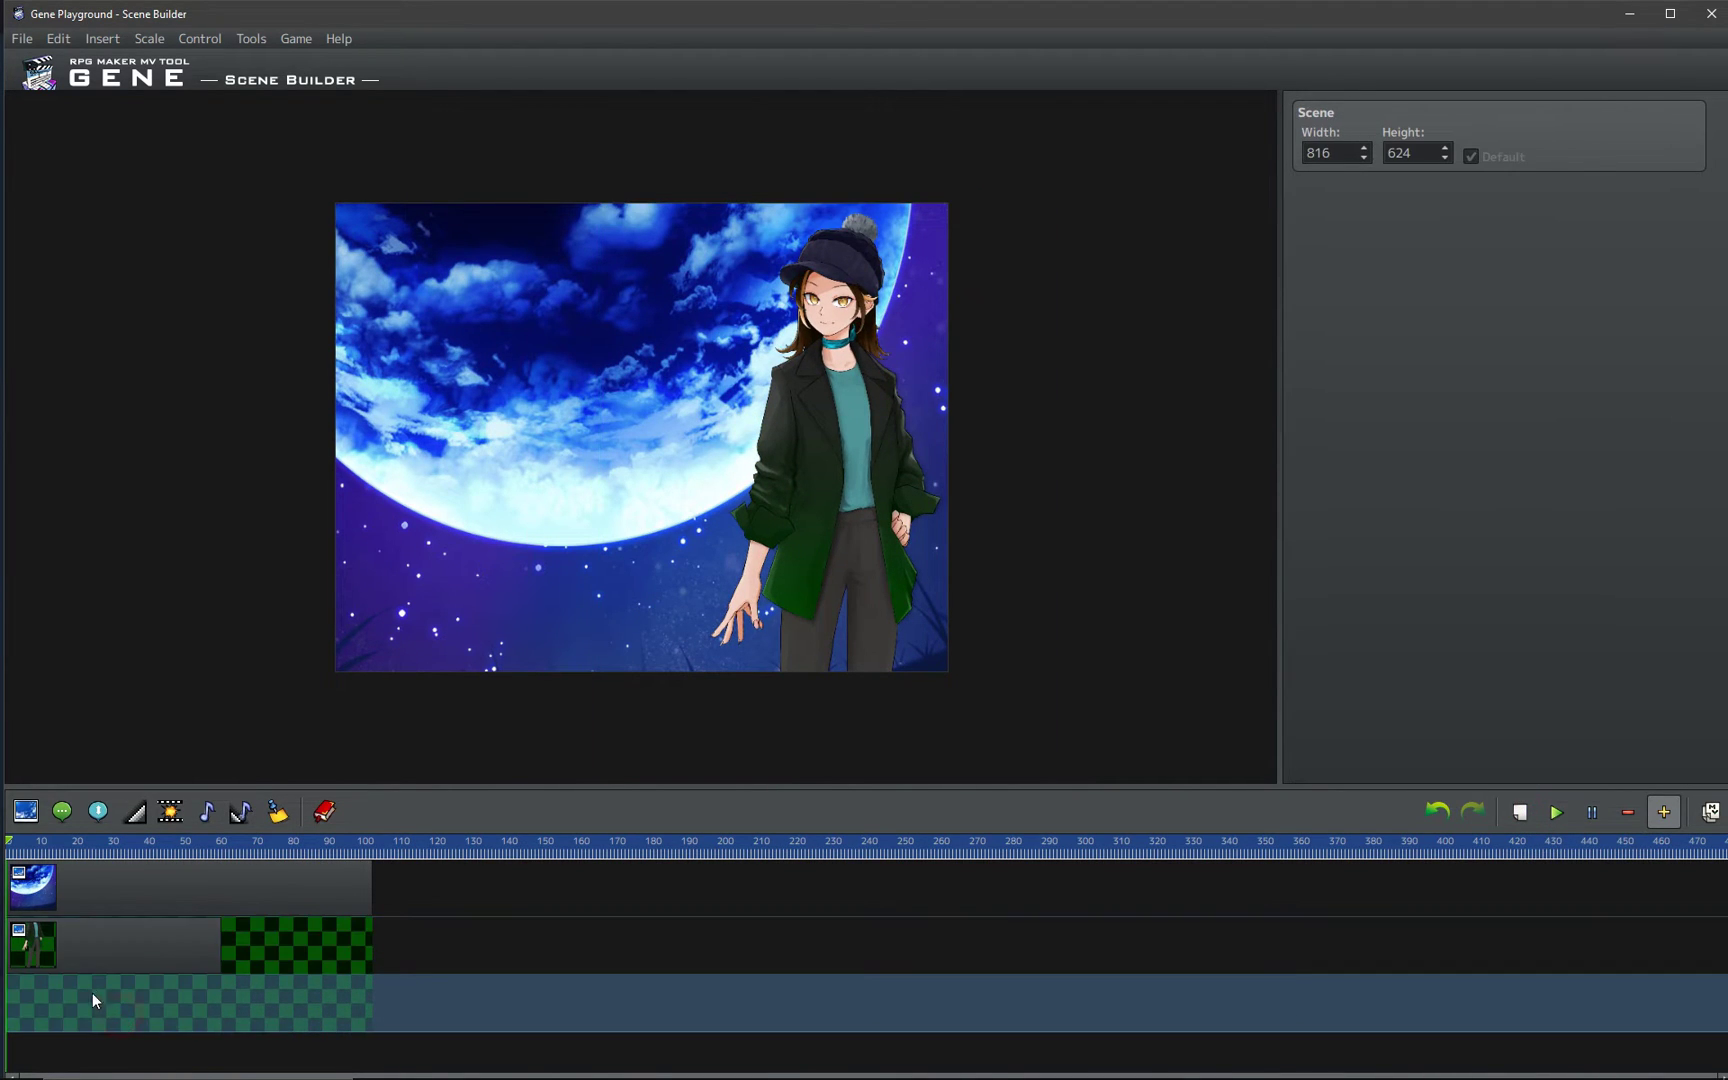
- Insert a Show Text message on the new lane and move it slightly later
click(68, 824)
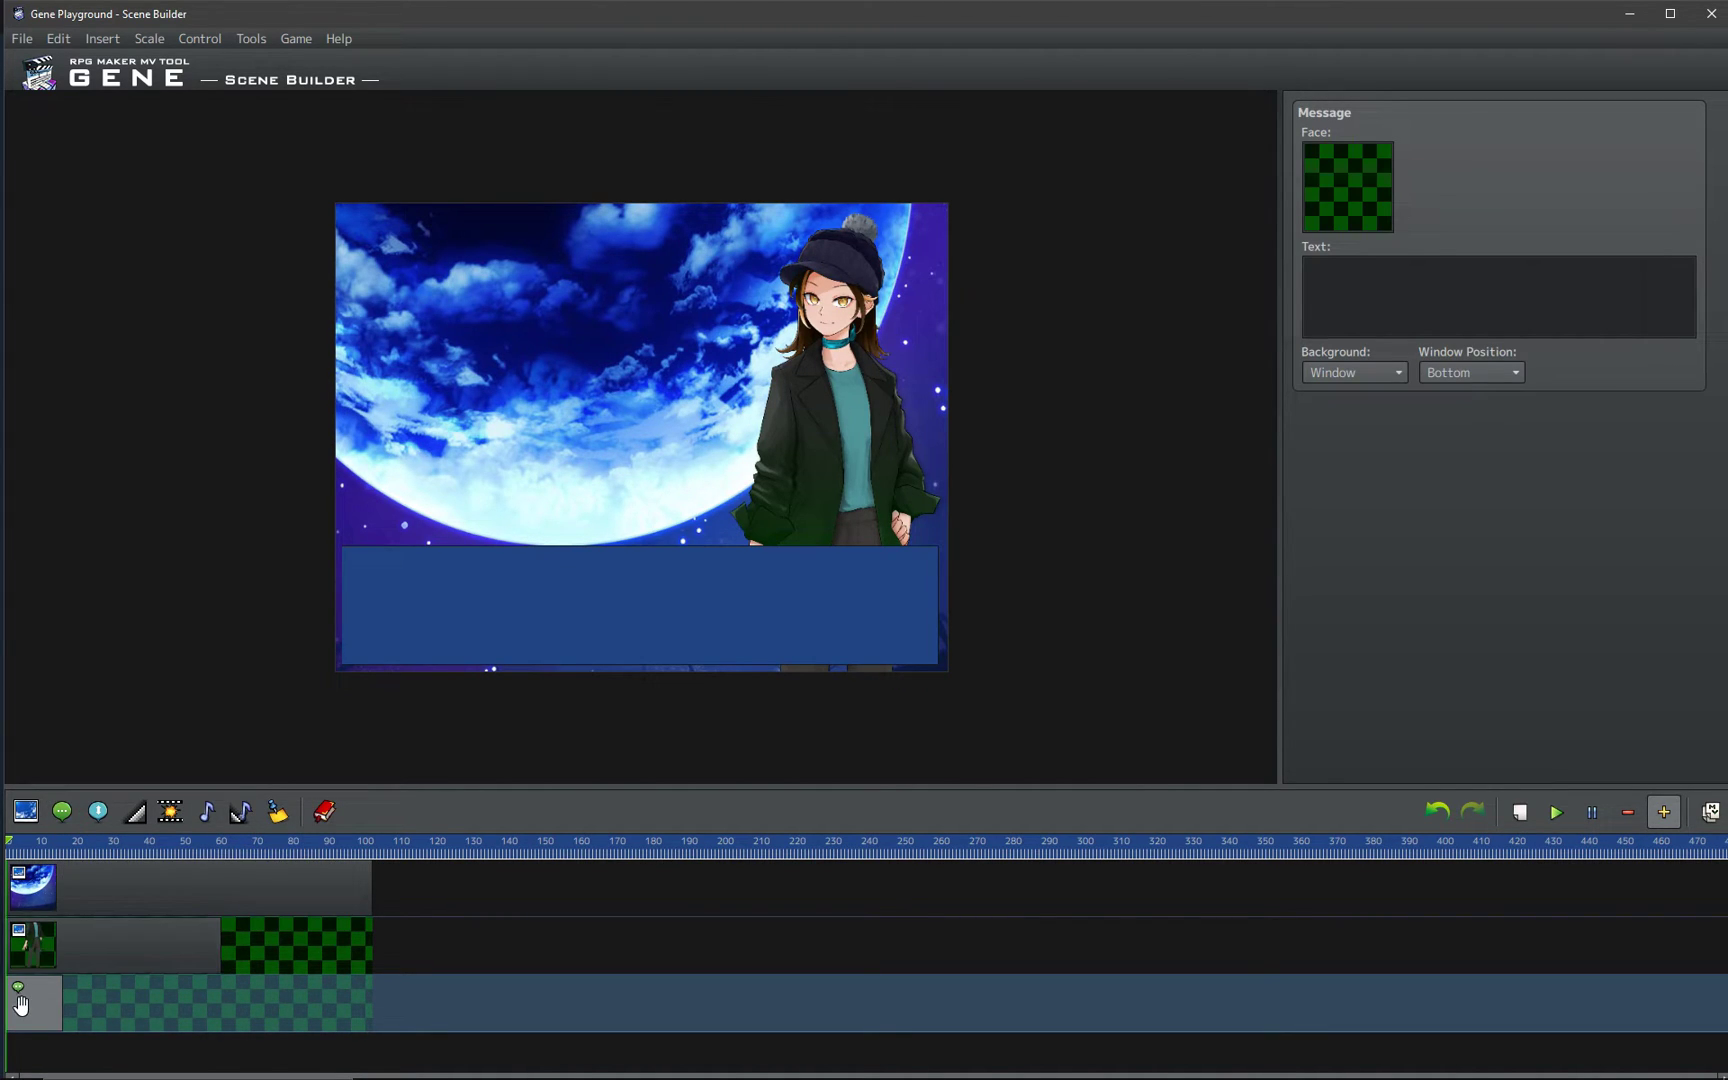
drag(52, 1005, 108, 1007)
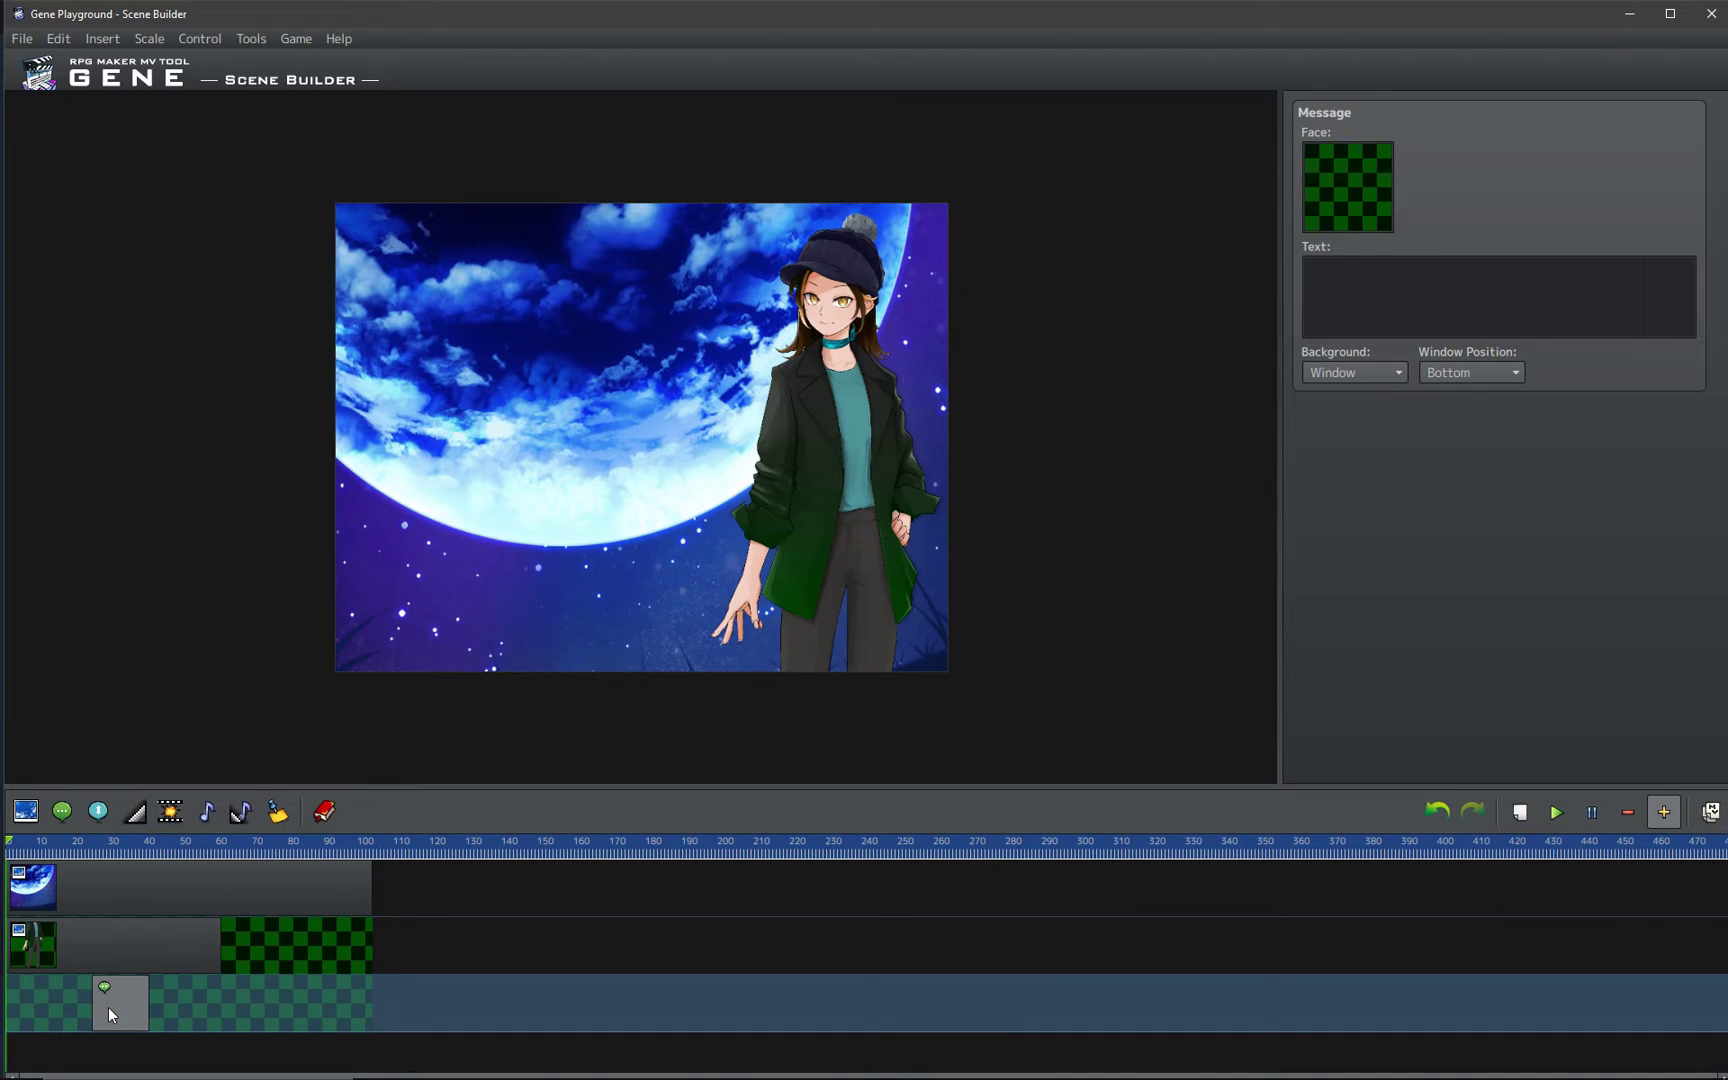
click(117, 846)
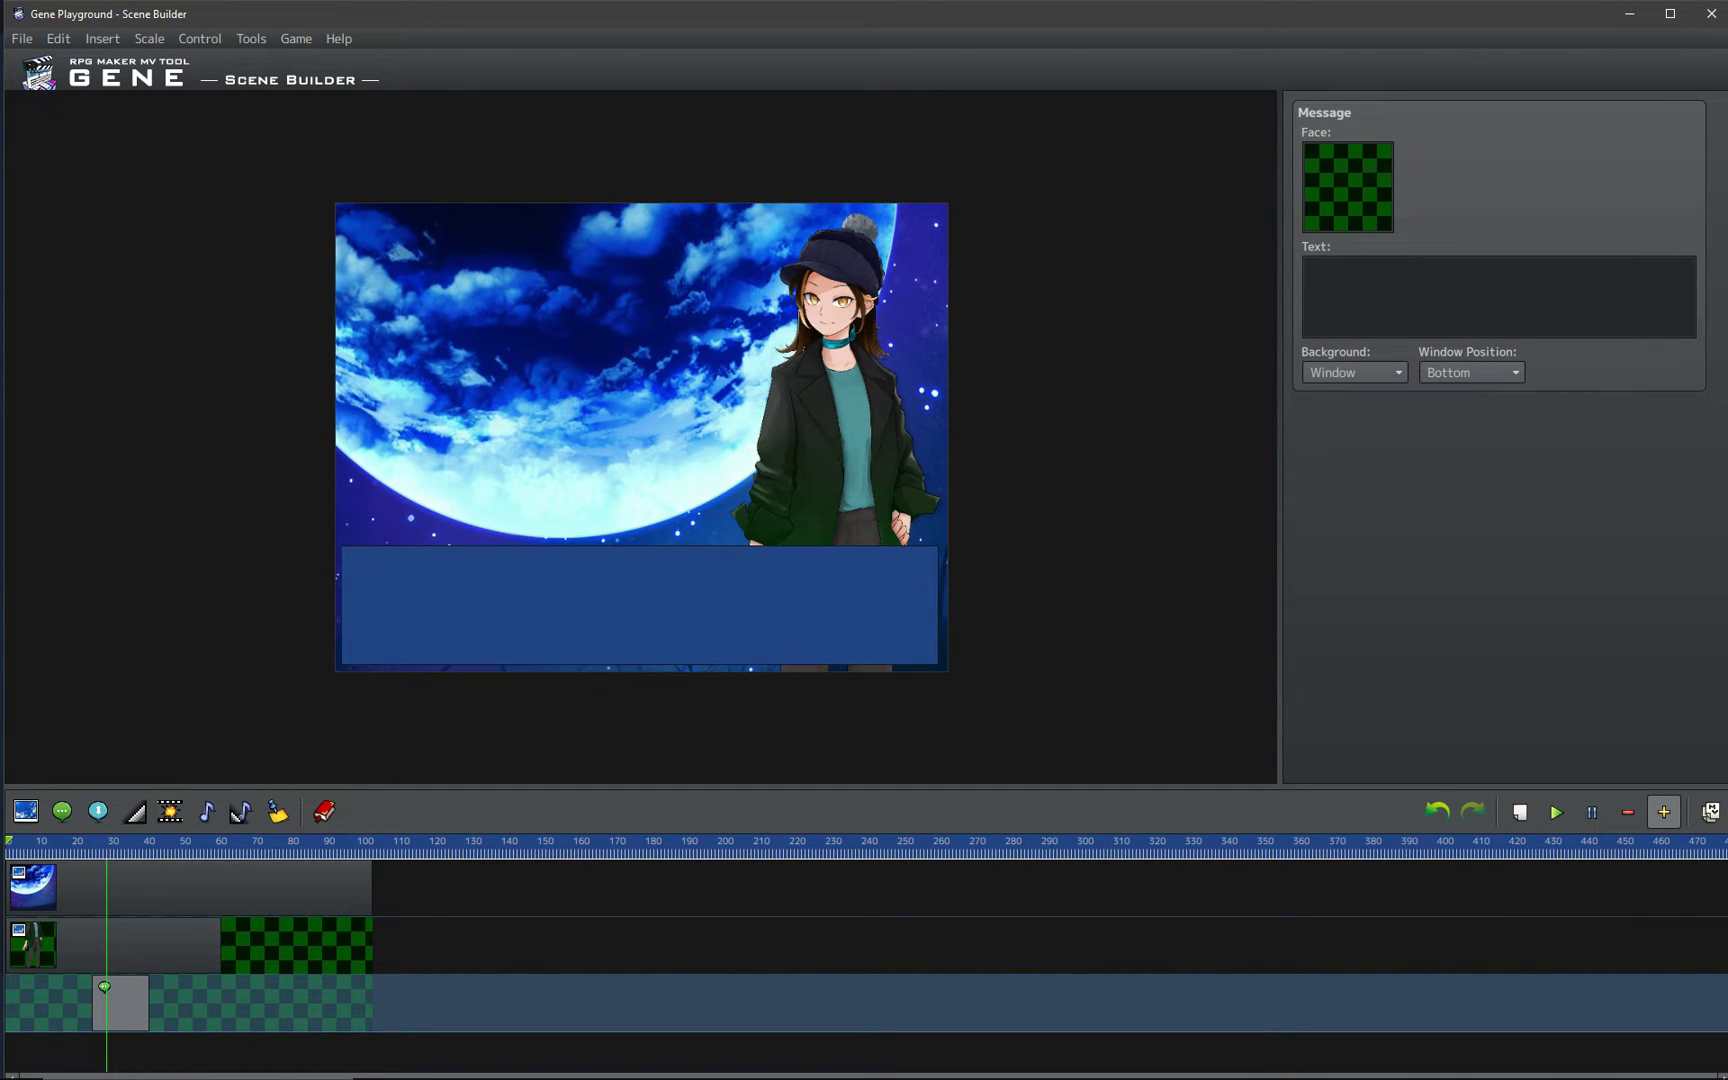
- Give the message the first red-haired face from Faces, with Dim background and Bottom position
click(1336, 229)
click(627, 390)
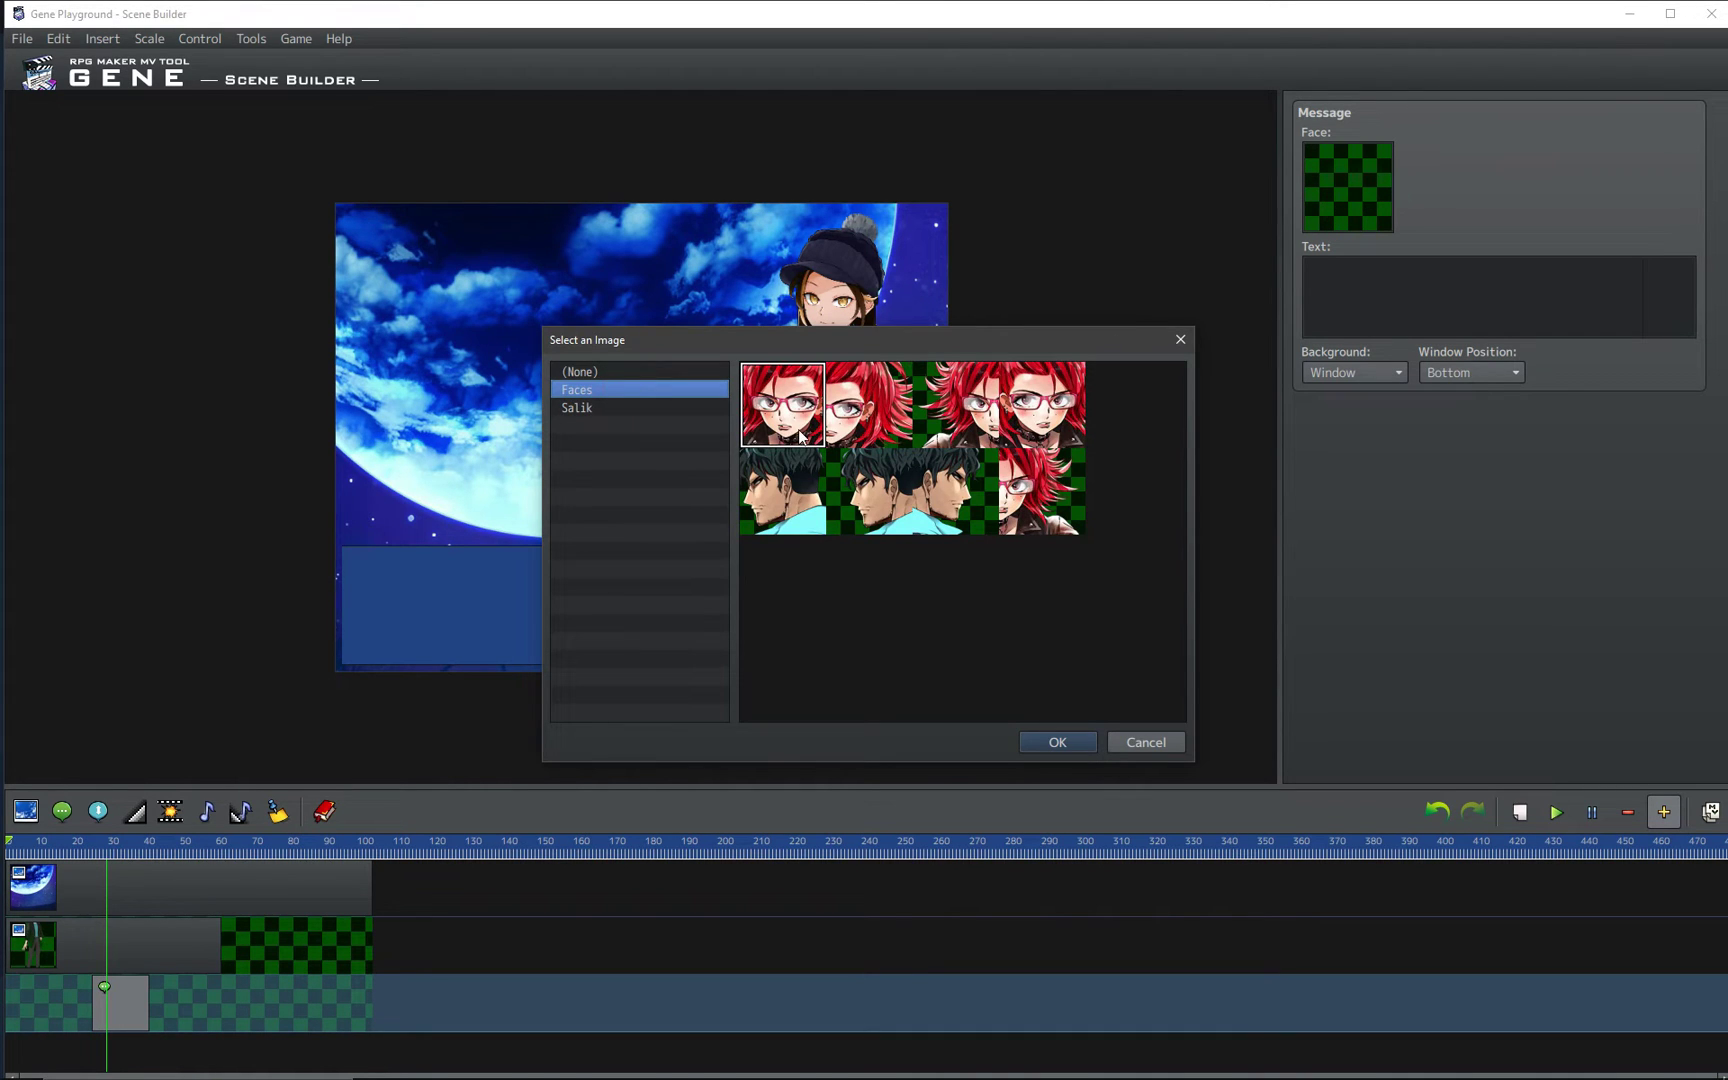
double_click(804, 435)
click(1354, 297)
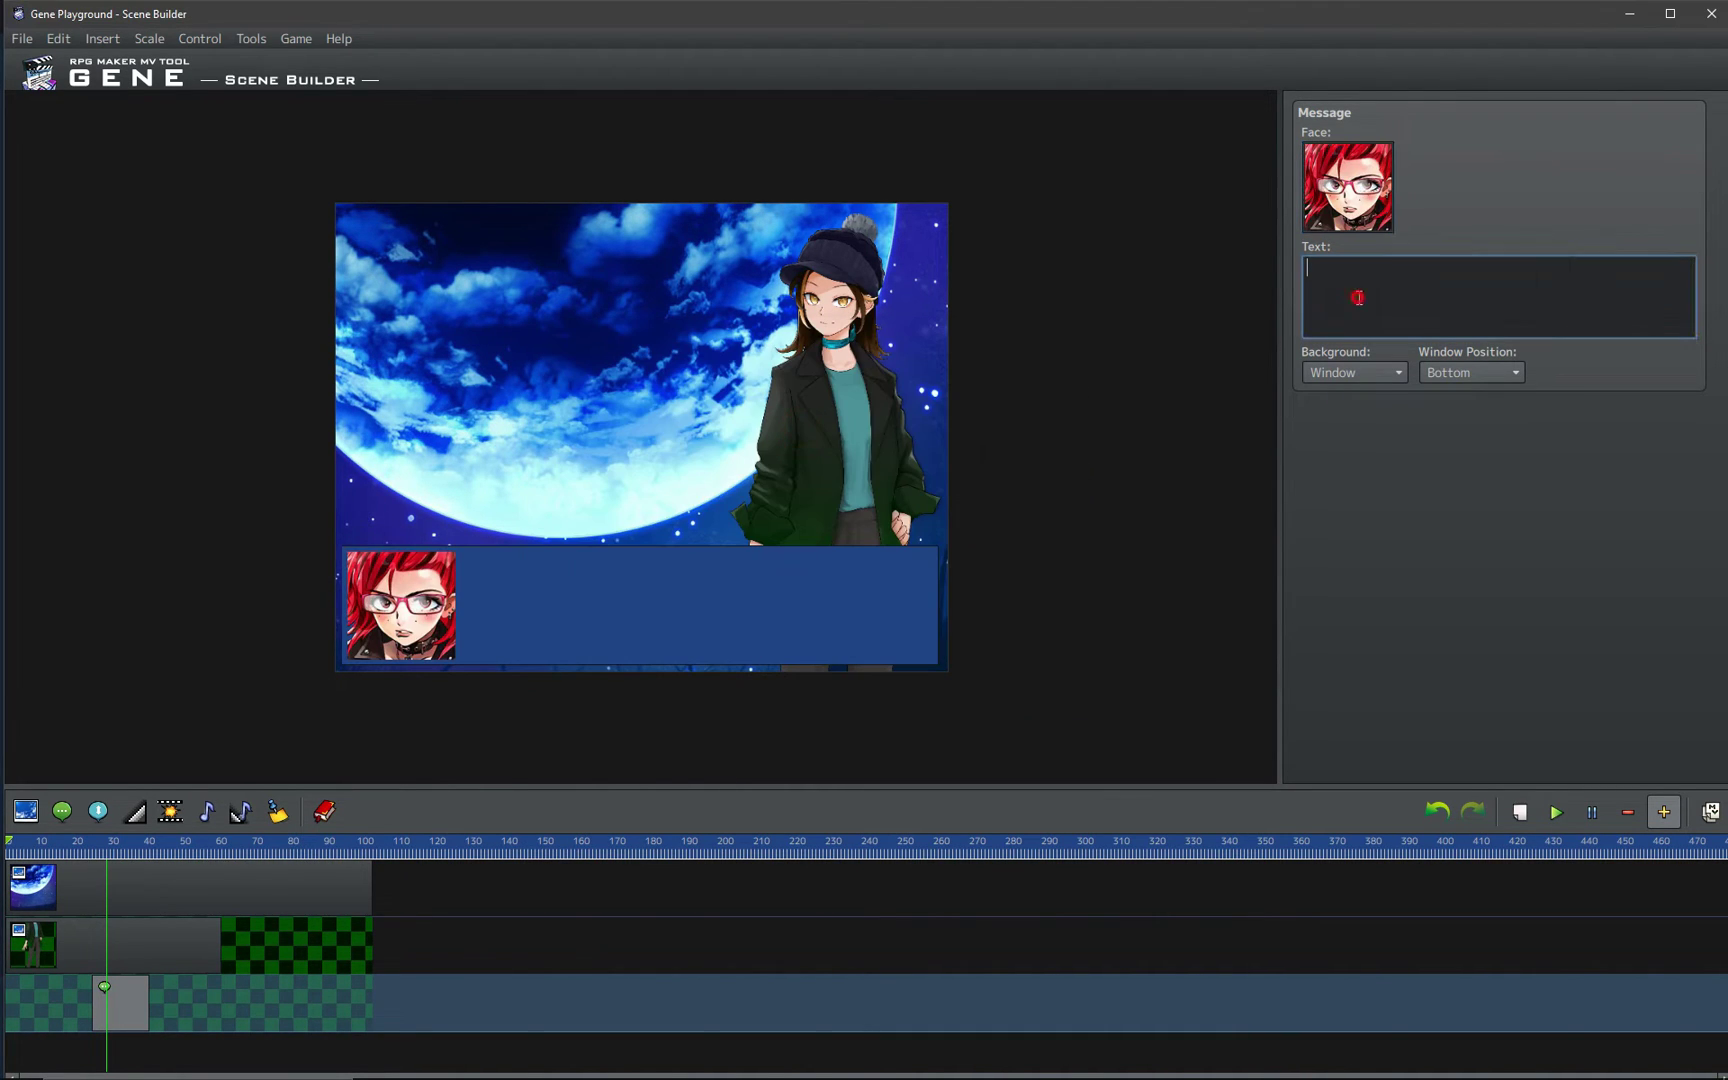
scroll(1382, 370, down, 2)
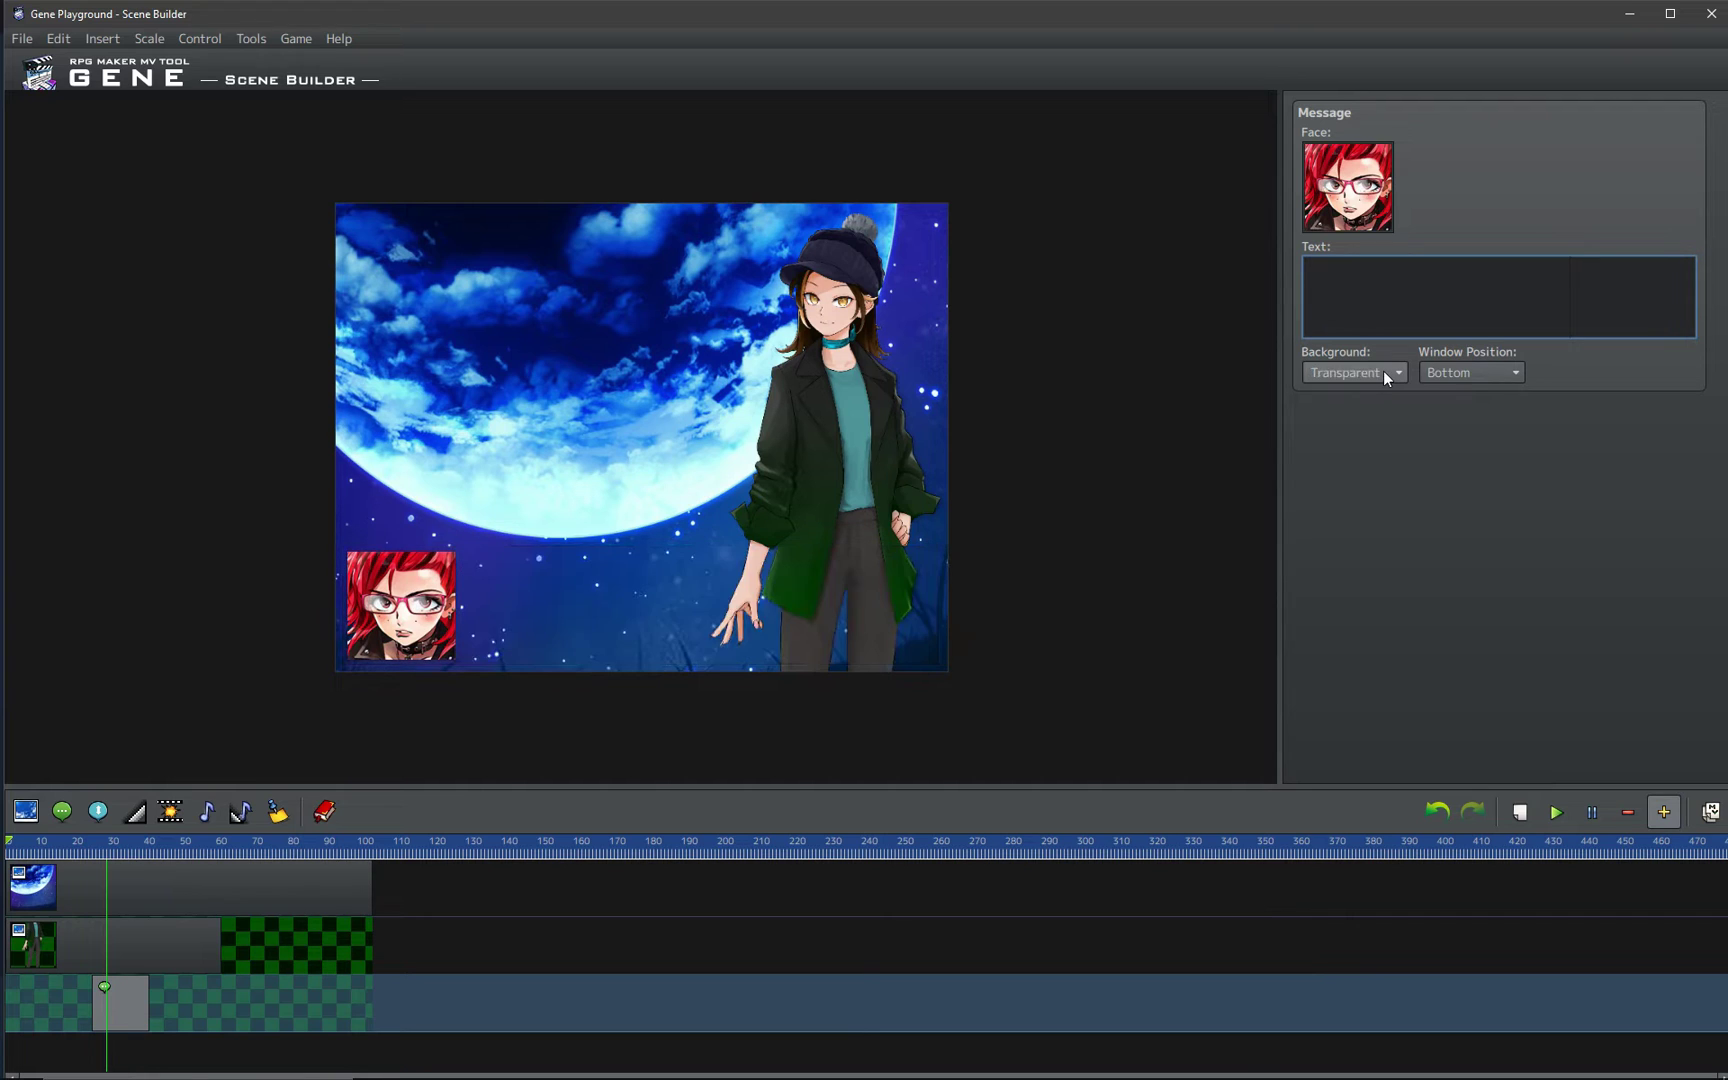
scroll(1382, 370, up, 1)
scroll(1467, 369, up, 2)
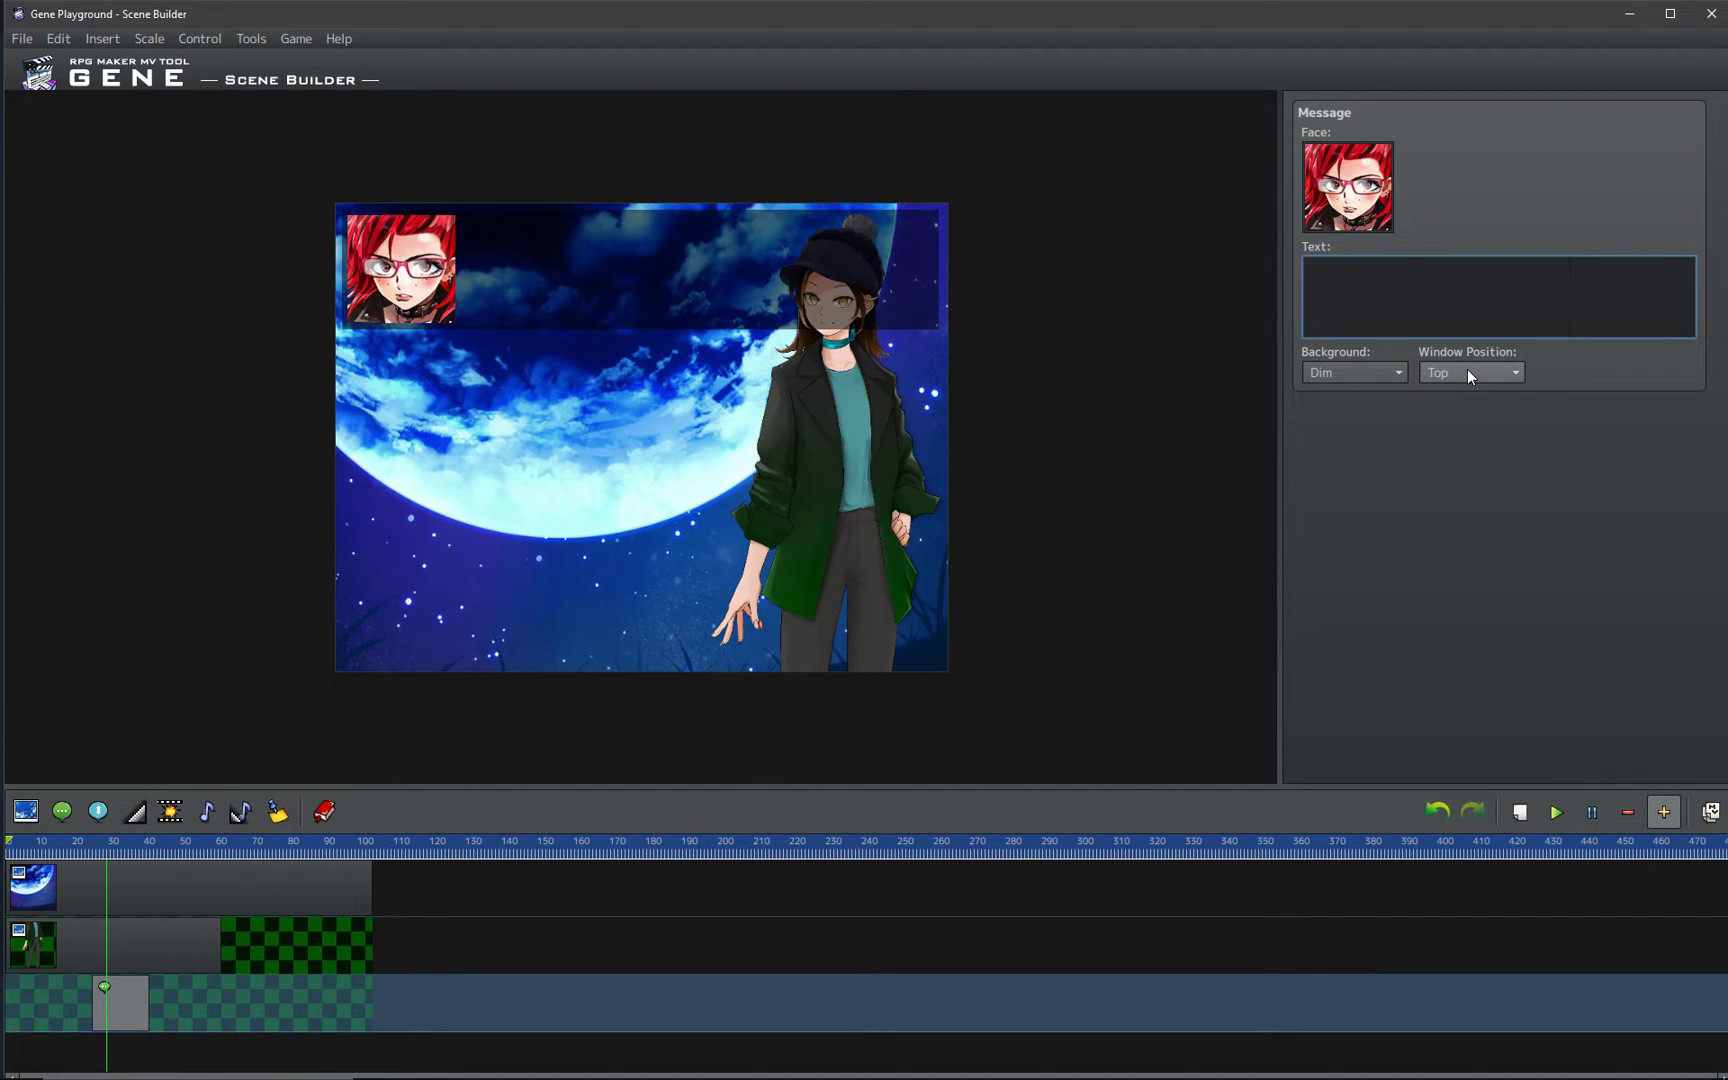
scroll(1467, 374, down, 1)
scroll(1467, 373, down, 1)
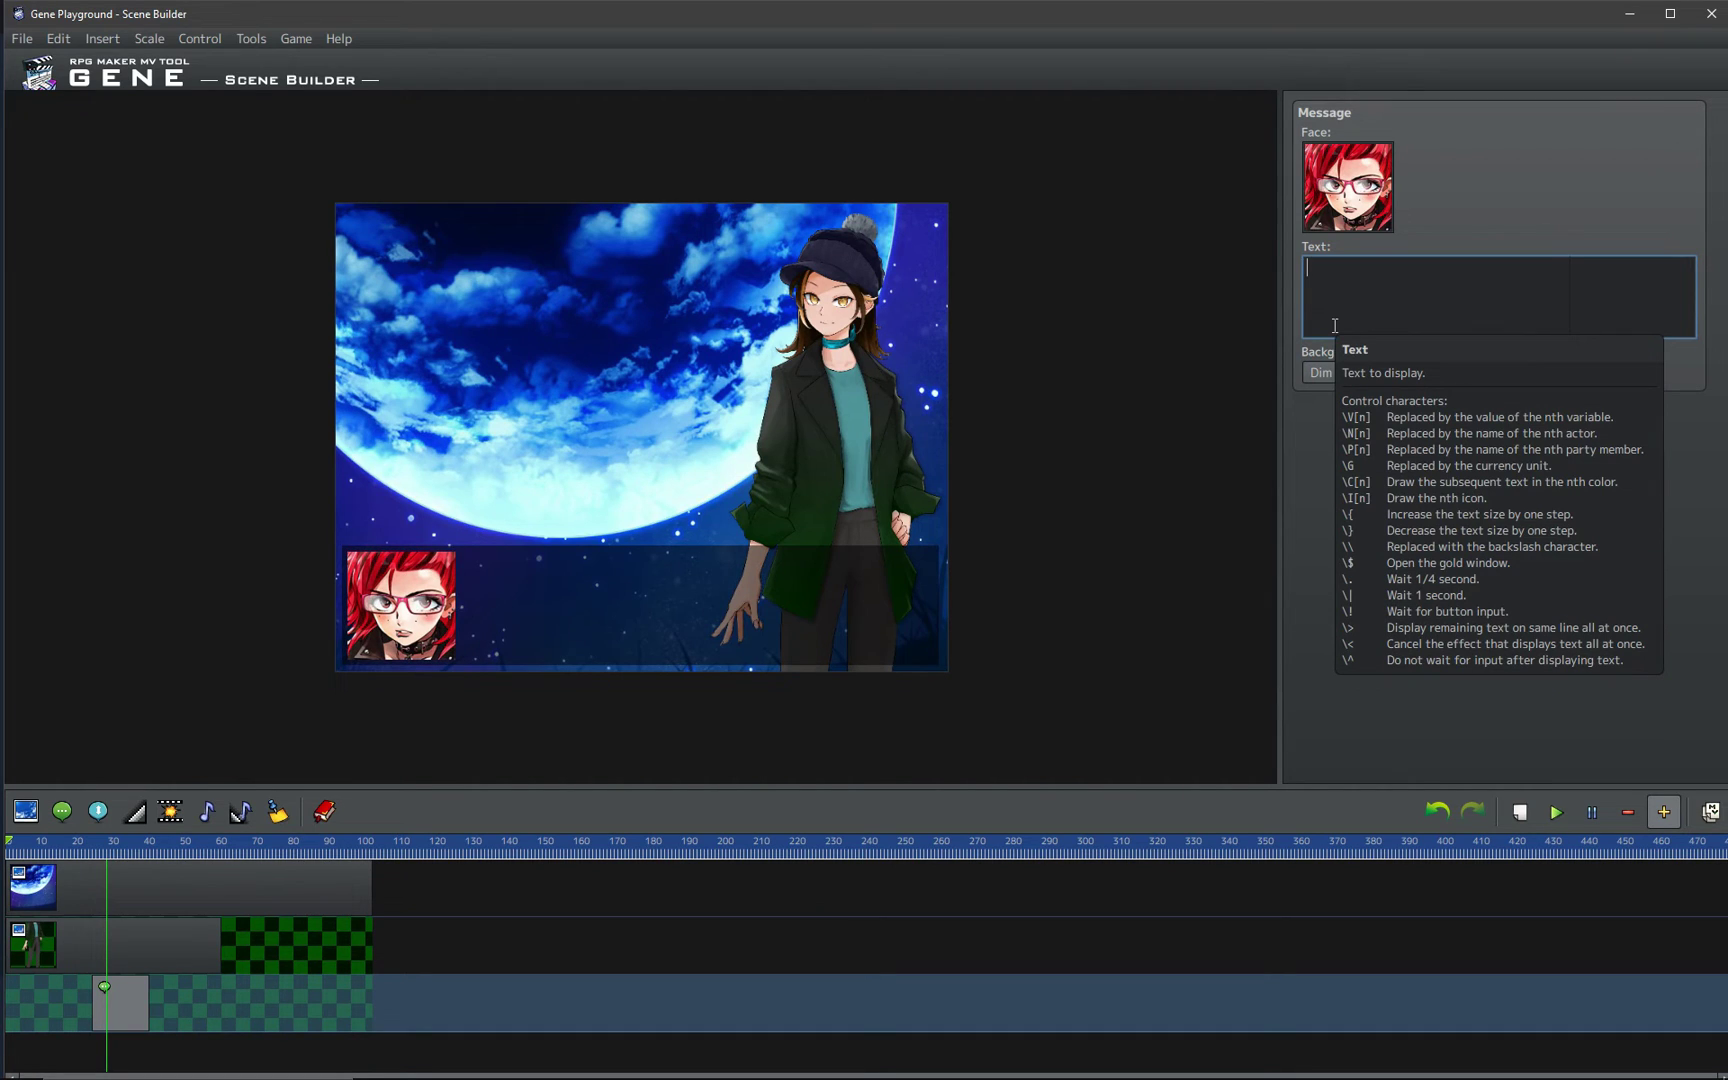
- Remove the face and enter the 'What is the most important thing…' question with a \C[21]Codex: header
click(1347, 187)
double_click(630, 360)
click(1397, 306)
text(What is the most important thing to you at this m)
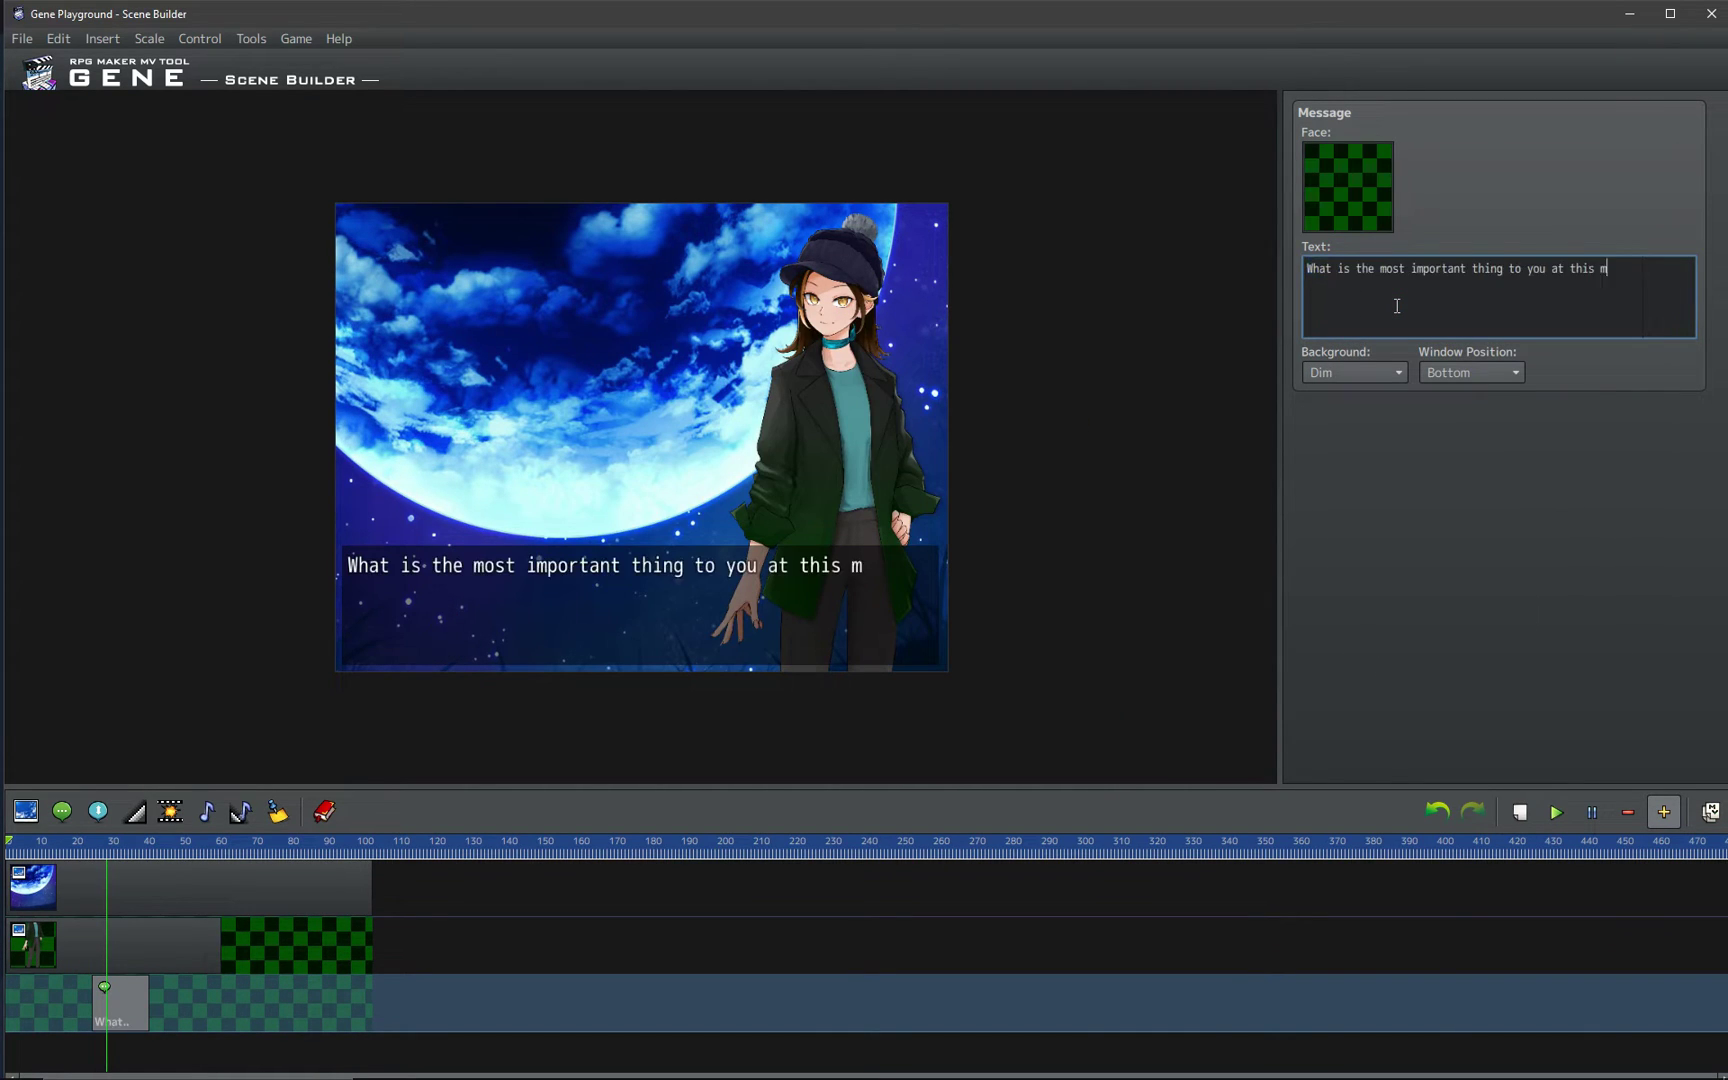
text(oment in time right now?\C[21]Codex:\C)
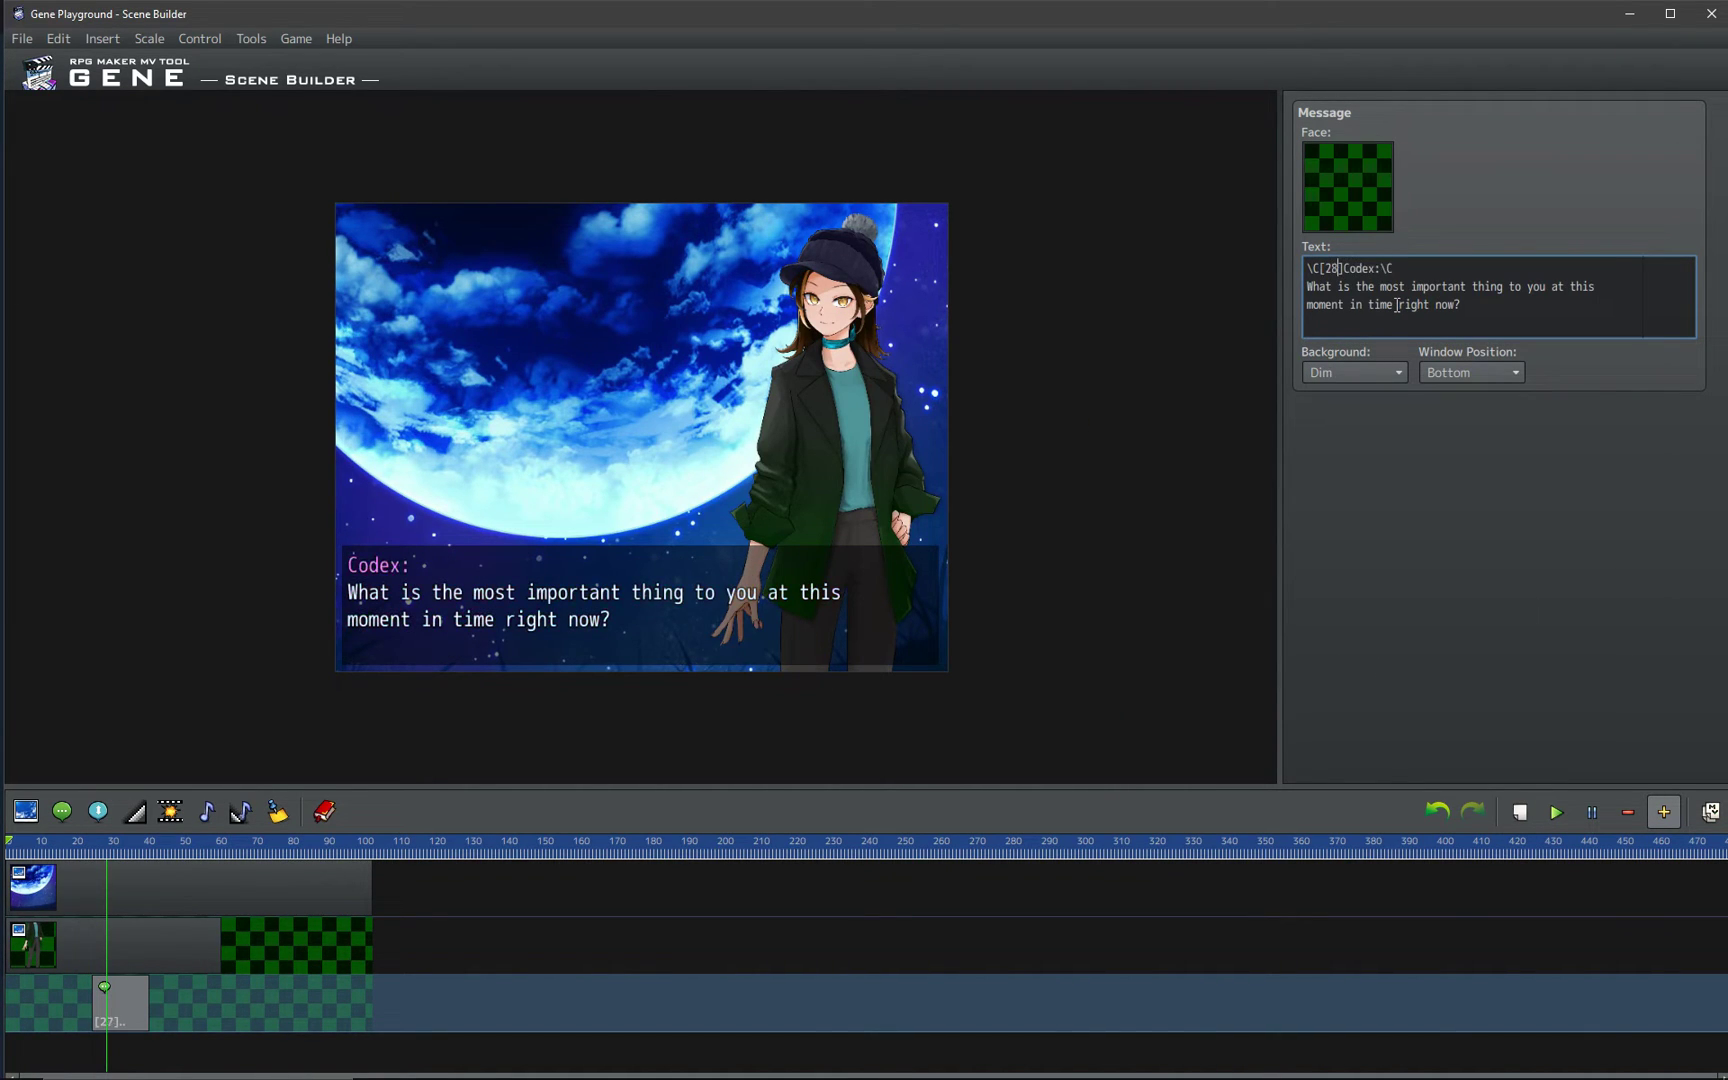
click(172, 848)
- Duplicate the message, replacing its text with 'Think before you act…' and 'Act before you think…' lines
key(ctrl+v)
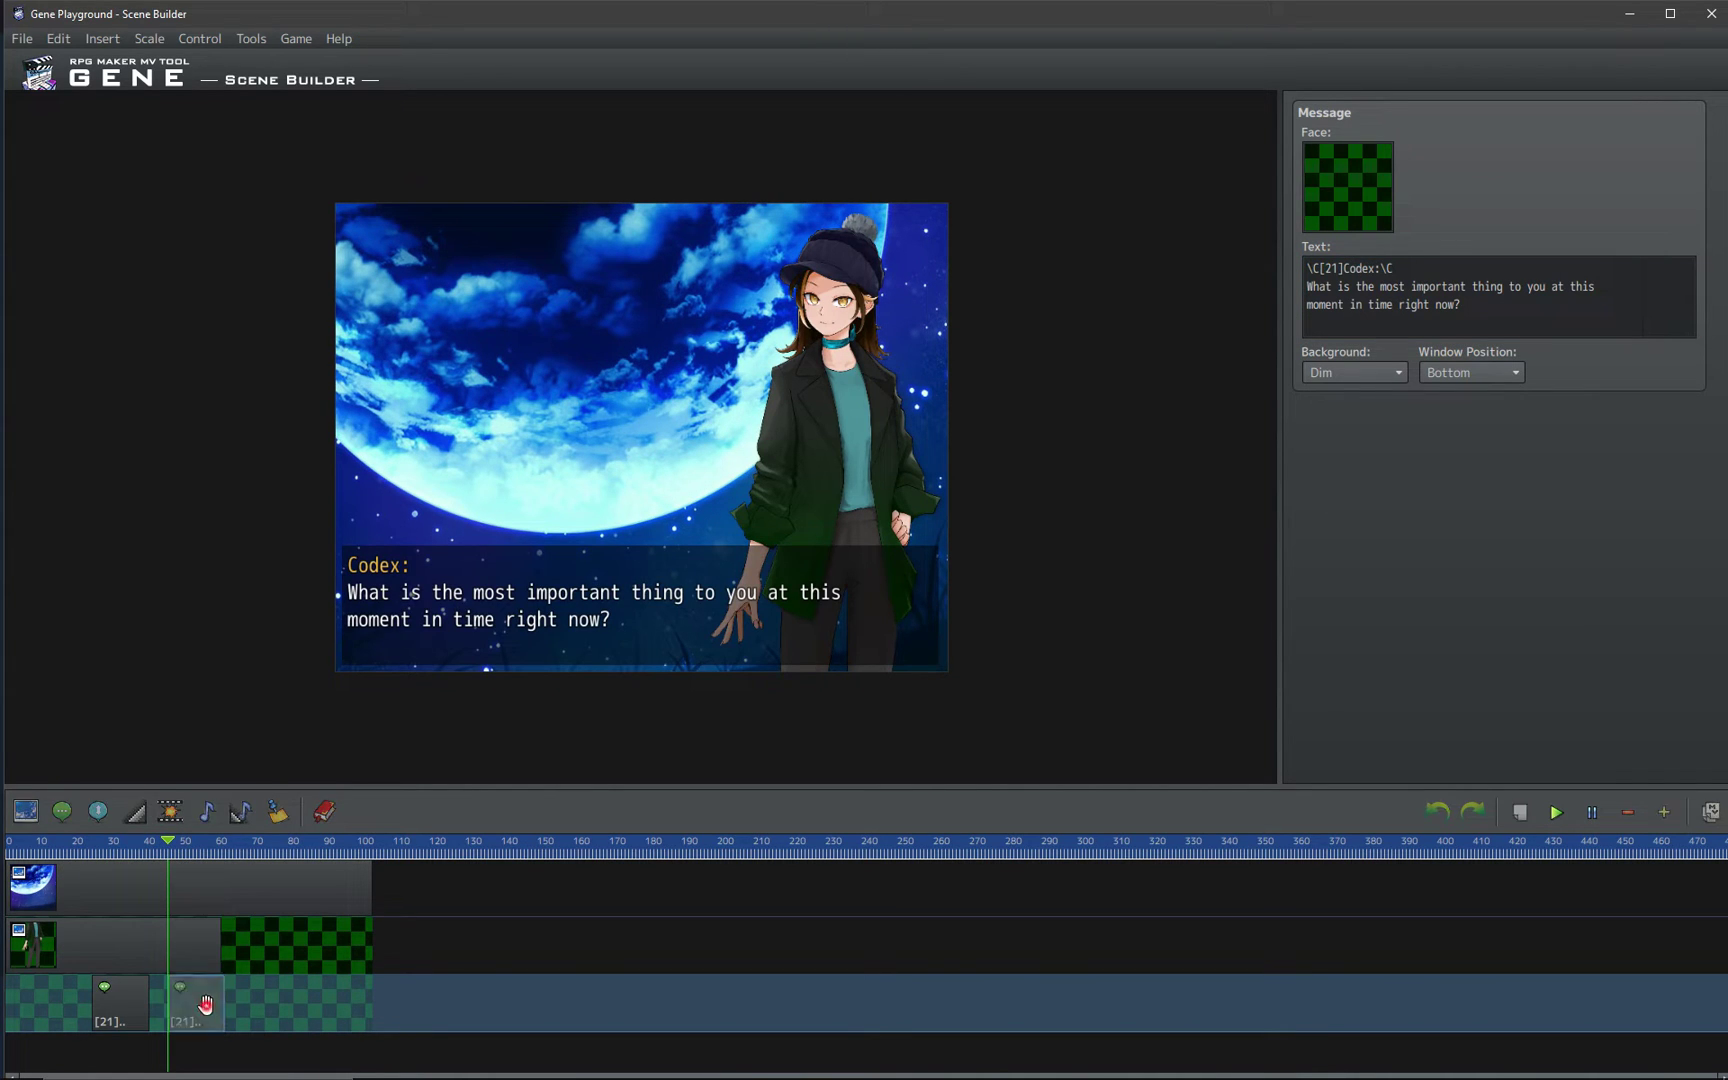
drag(1462, 306, 1299, 292)
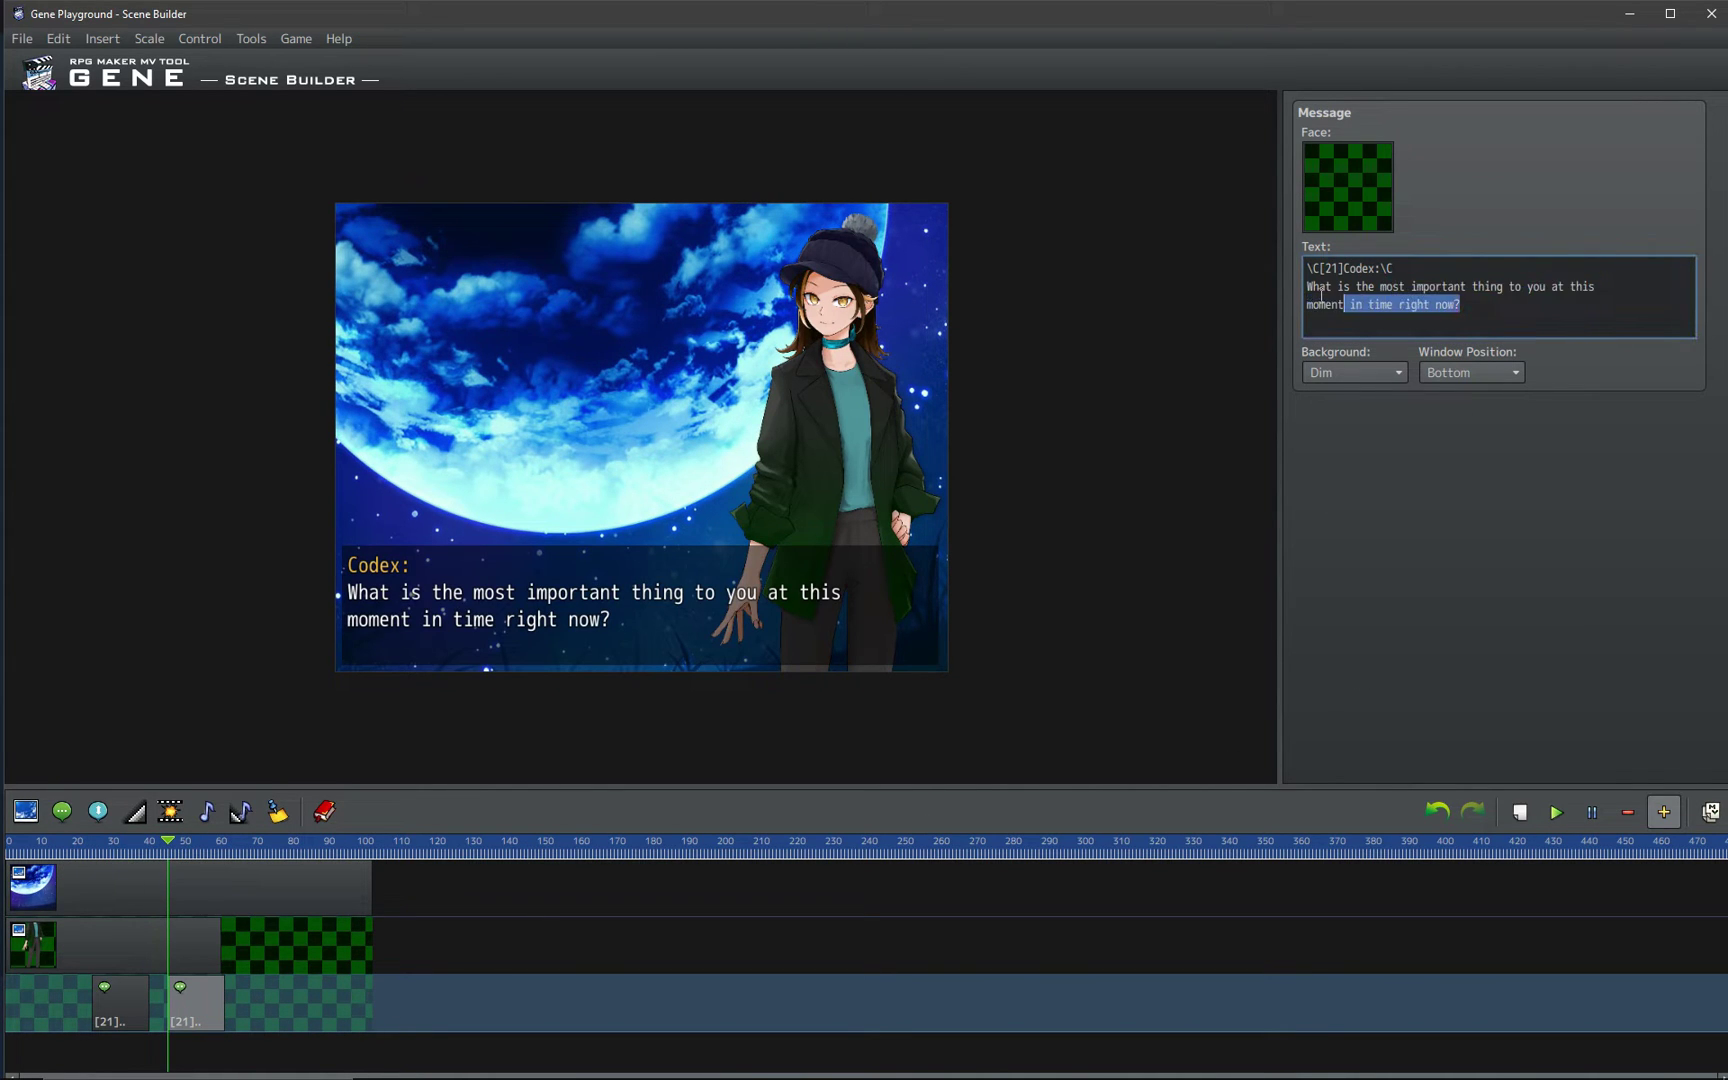
text(Think before you act, and you will think more.)
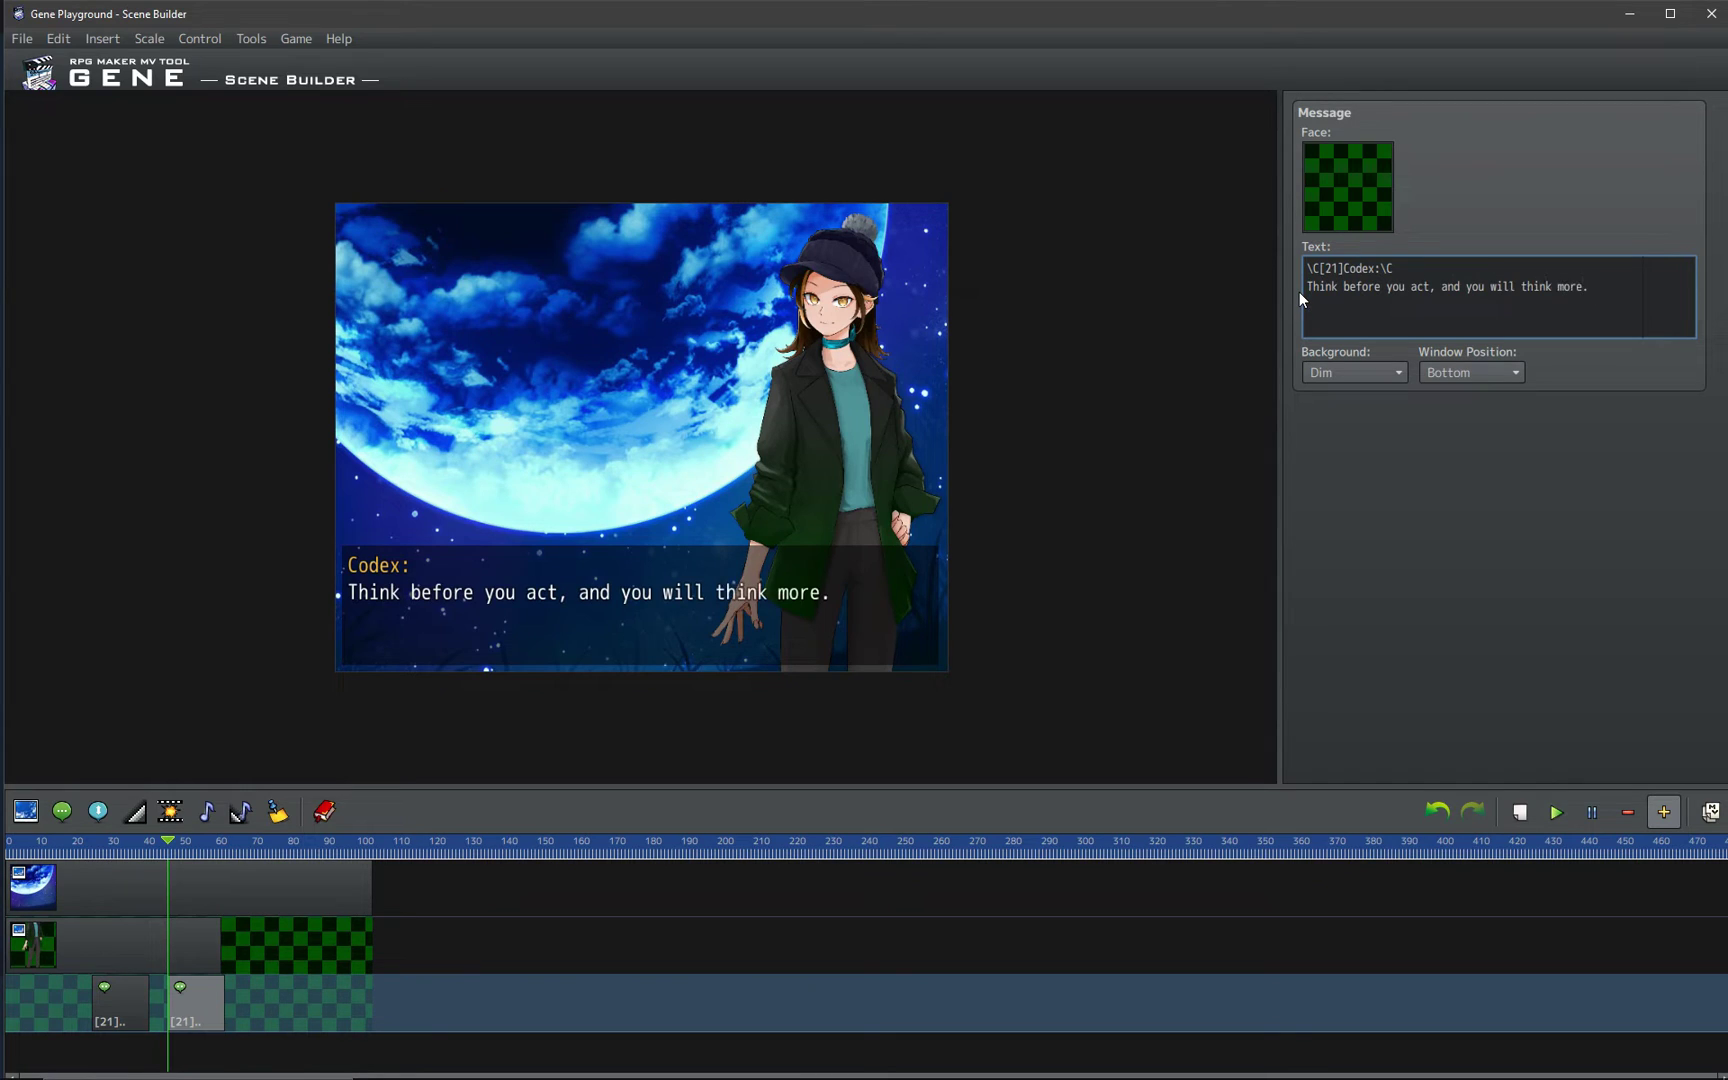
key(Return)
text(Act before you think, and you will act more.)
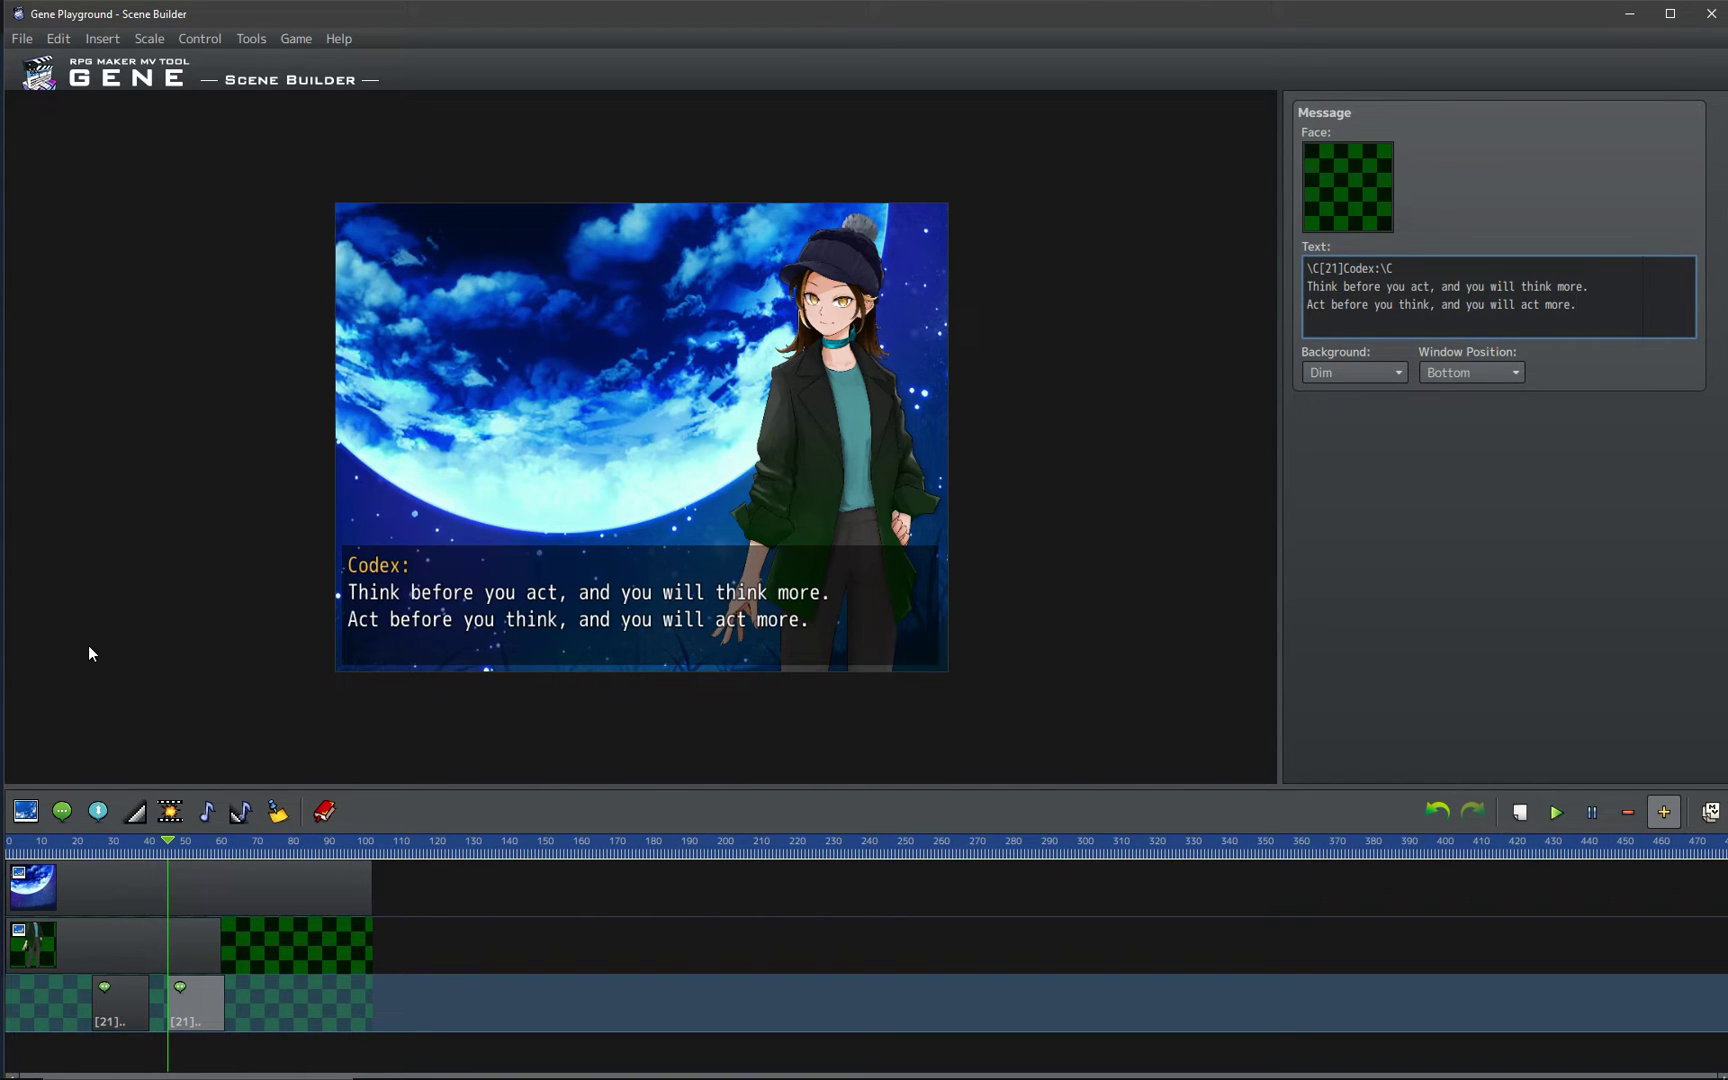
click(174, 940)
- Nudge the second message slightly earlier and play the scene from the start to preview
click(192, 1008)
drag(192, 1008, 174, 1008)
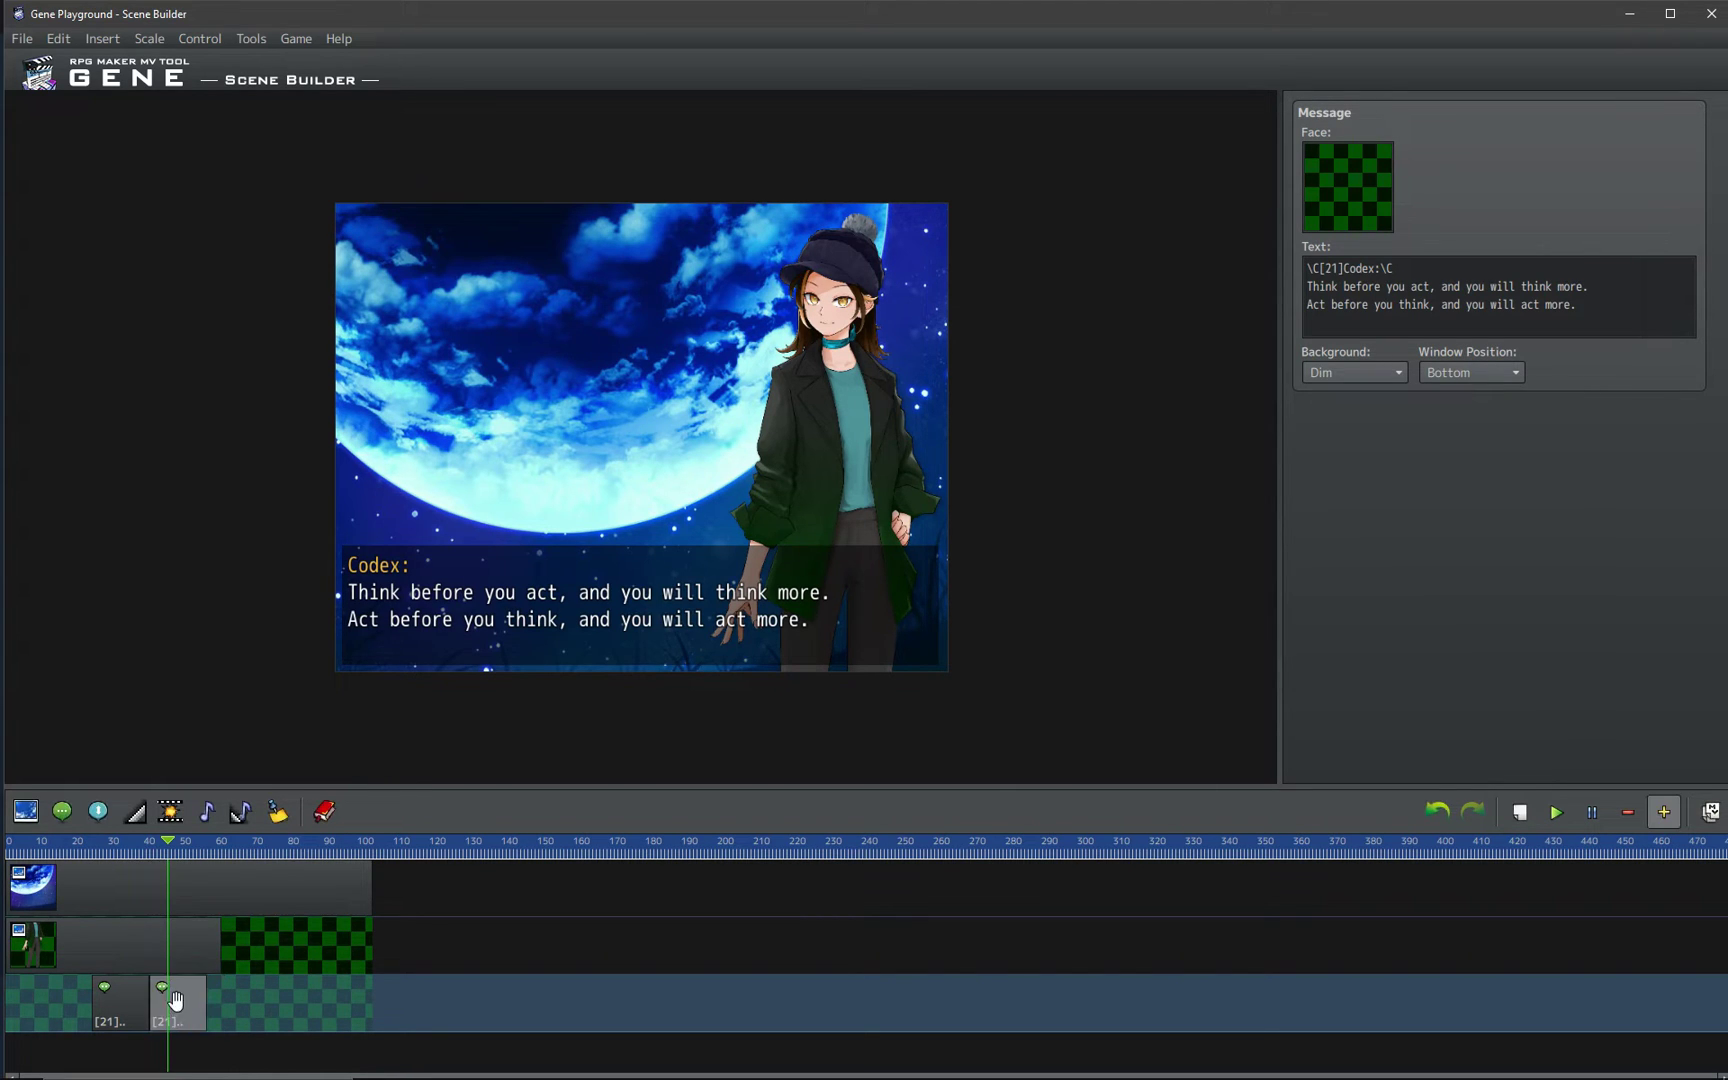
click(50, 850)
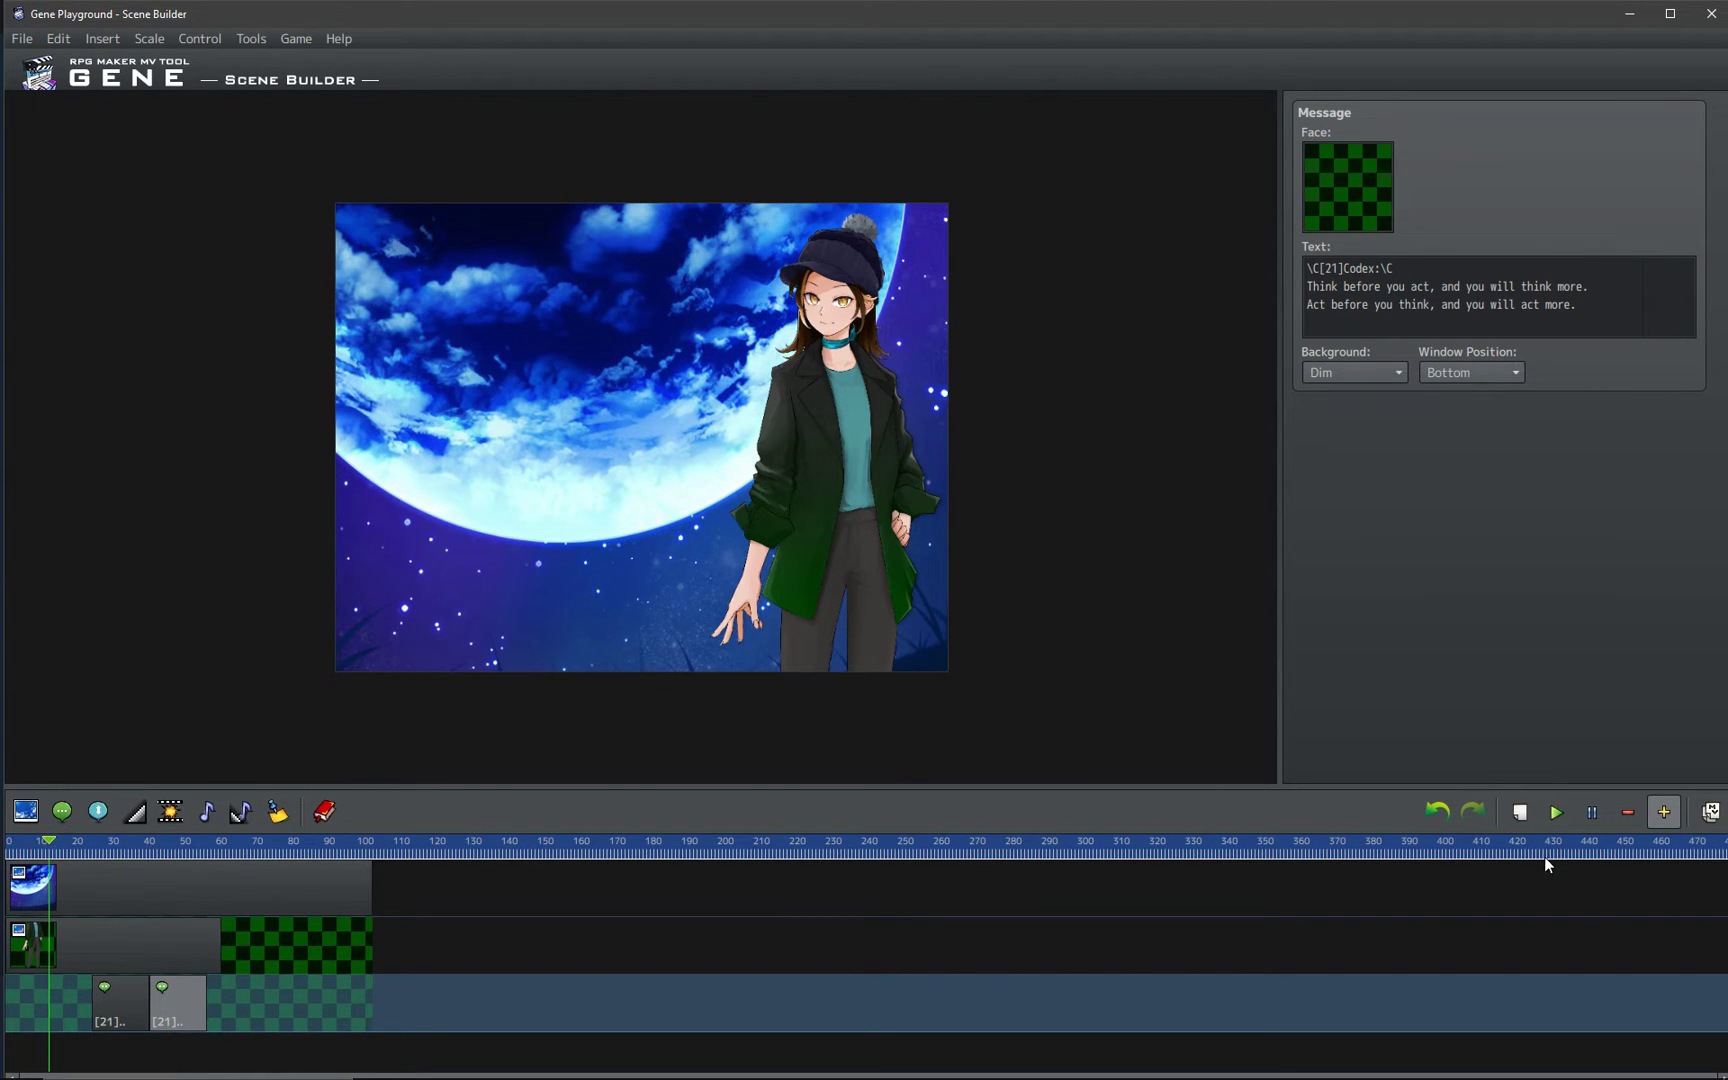
click(1557, 815)
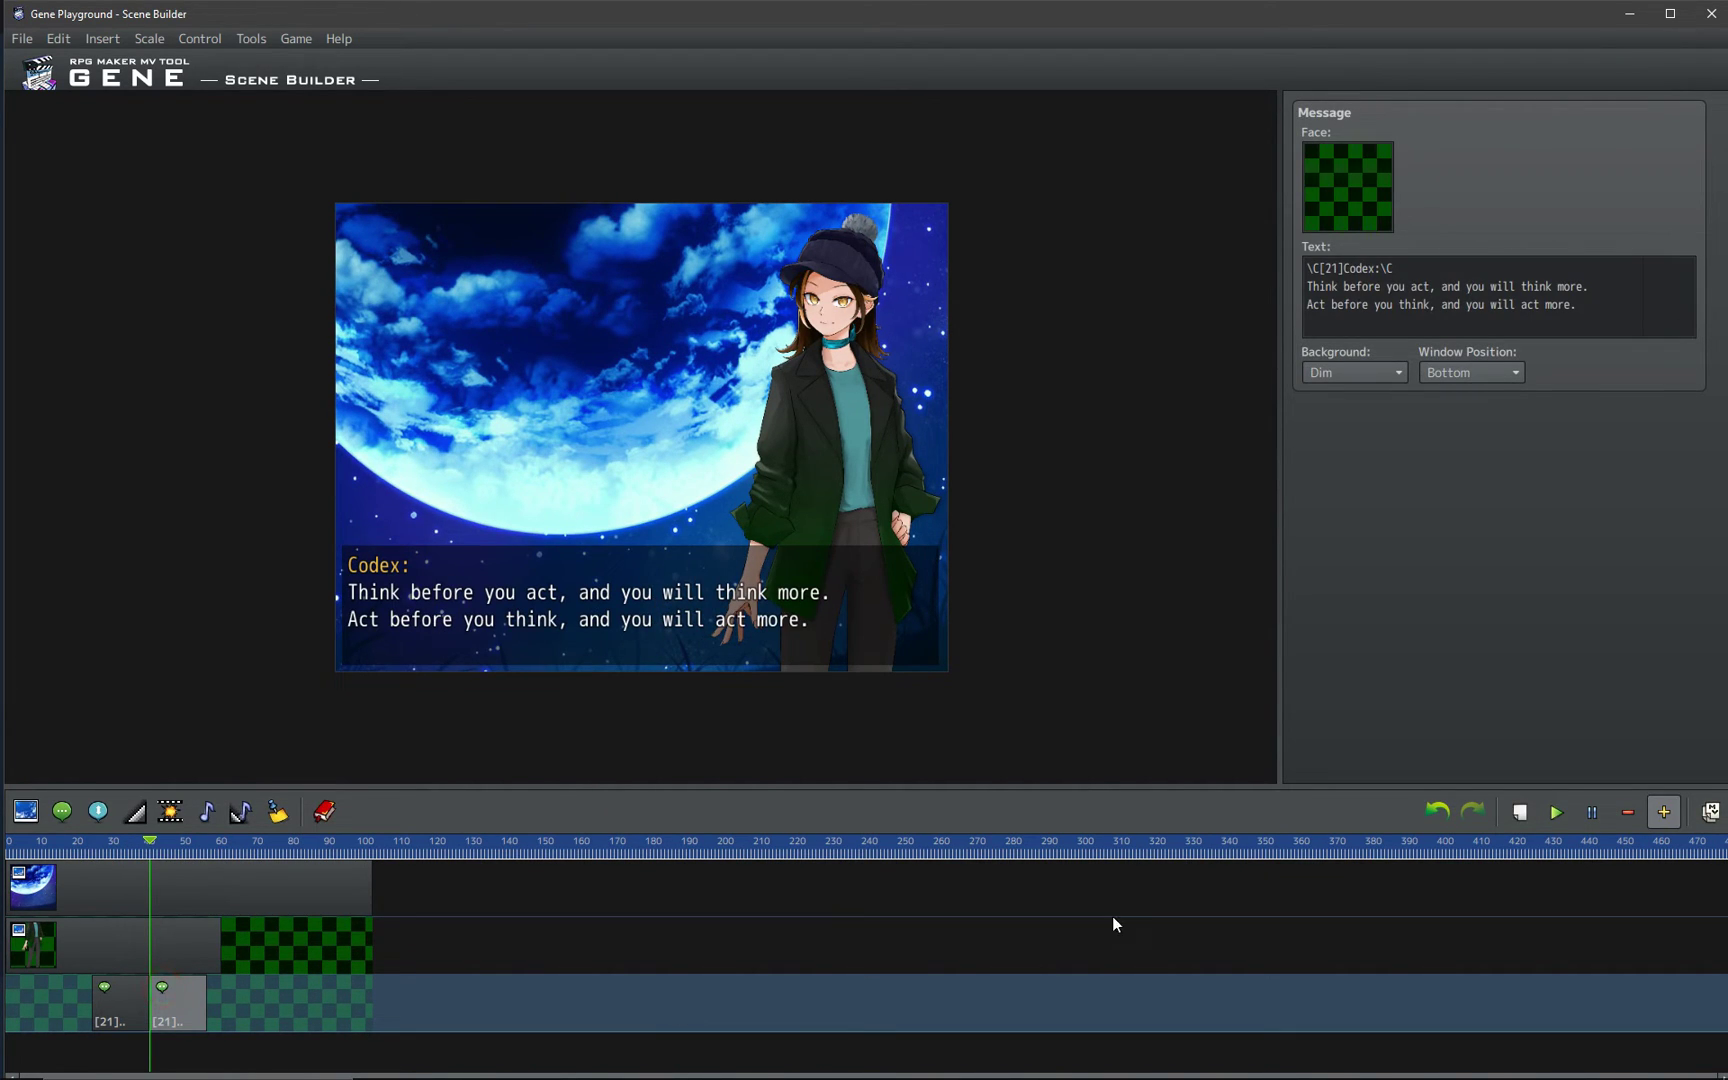
click(1519, 815)
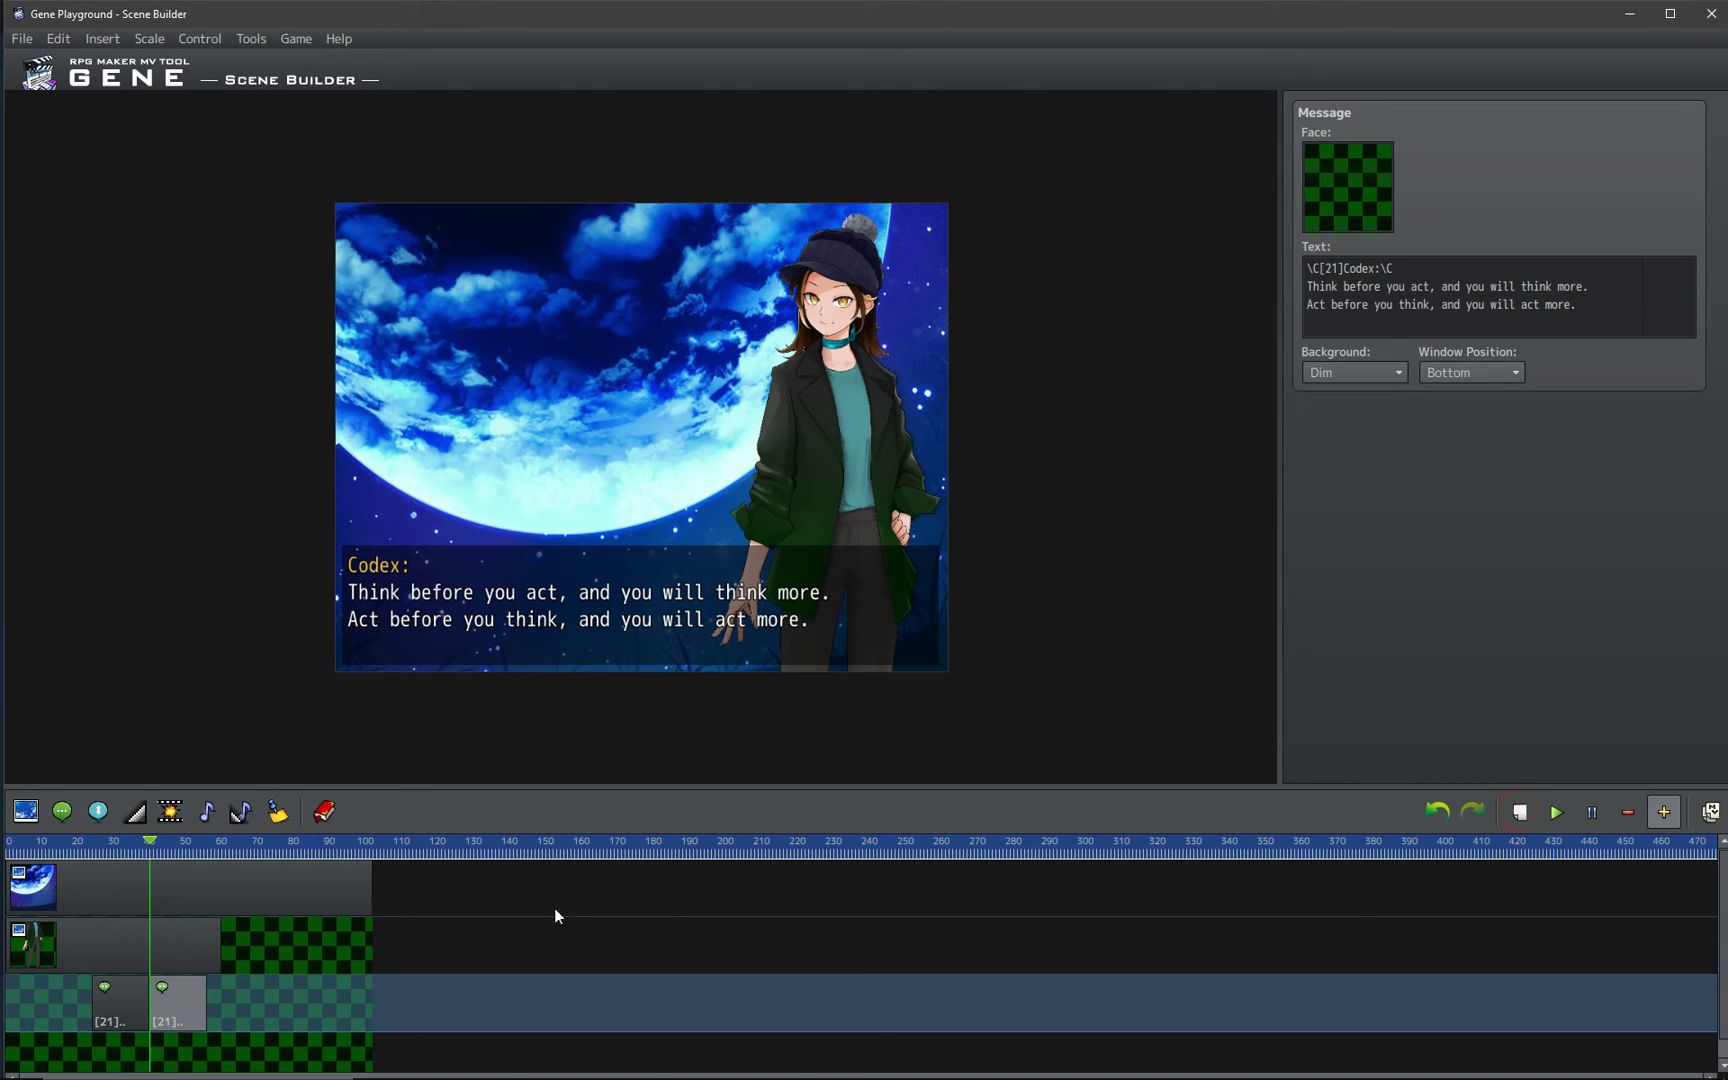
- Enlarge the timeline and move the second Codex message into the new bottom lane
drag(477, 788, 503, 695)
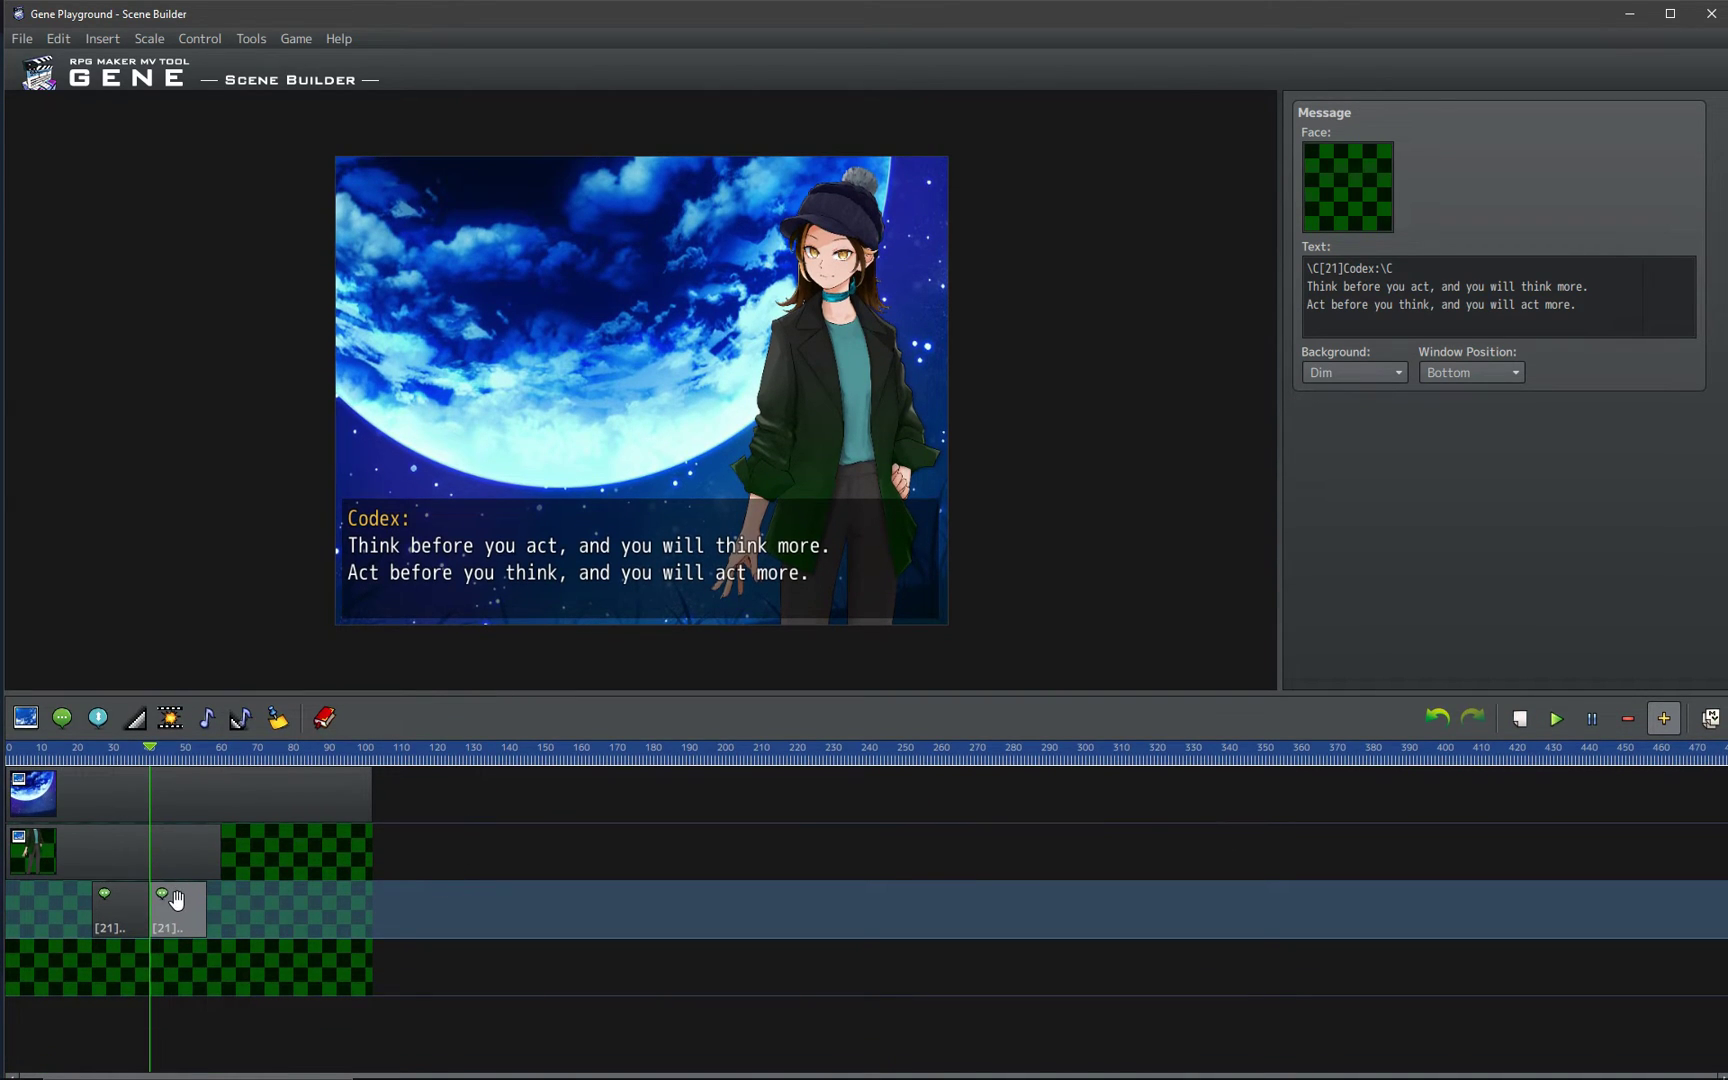
click(175, 903)
drag(166, 930, 122, 970)
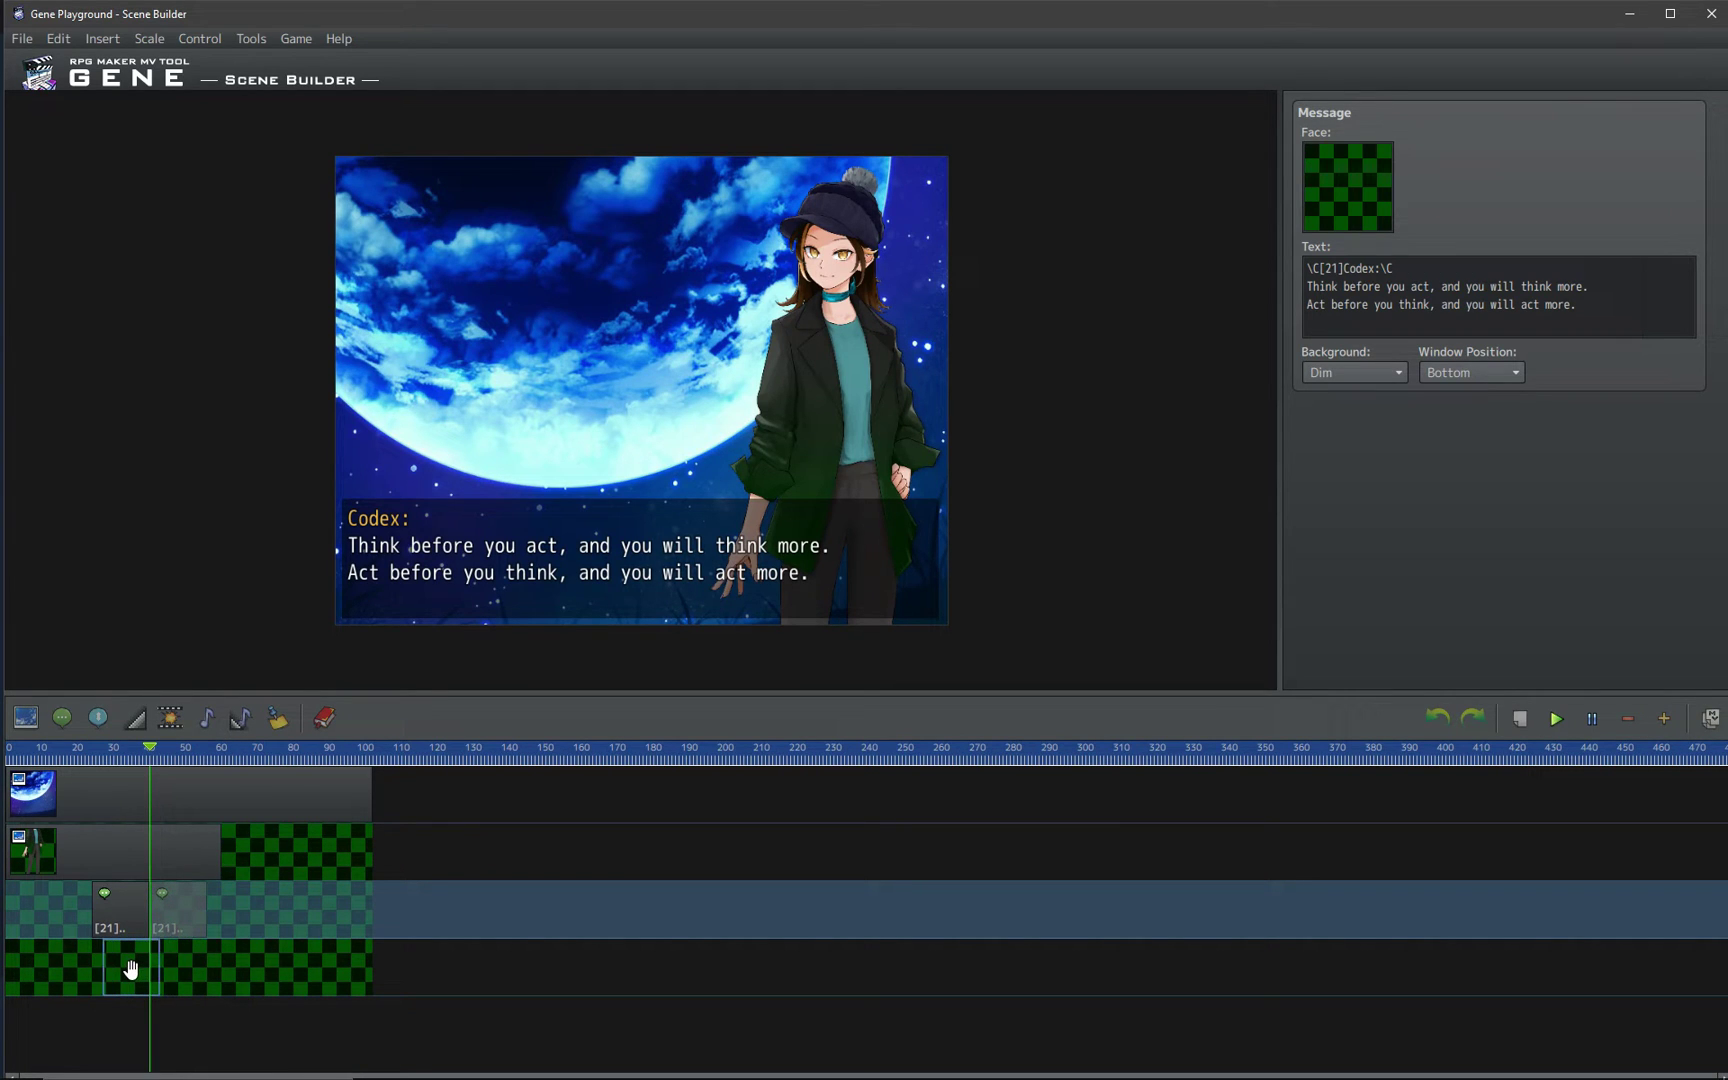
drag(122, 970, 123, 972)
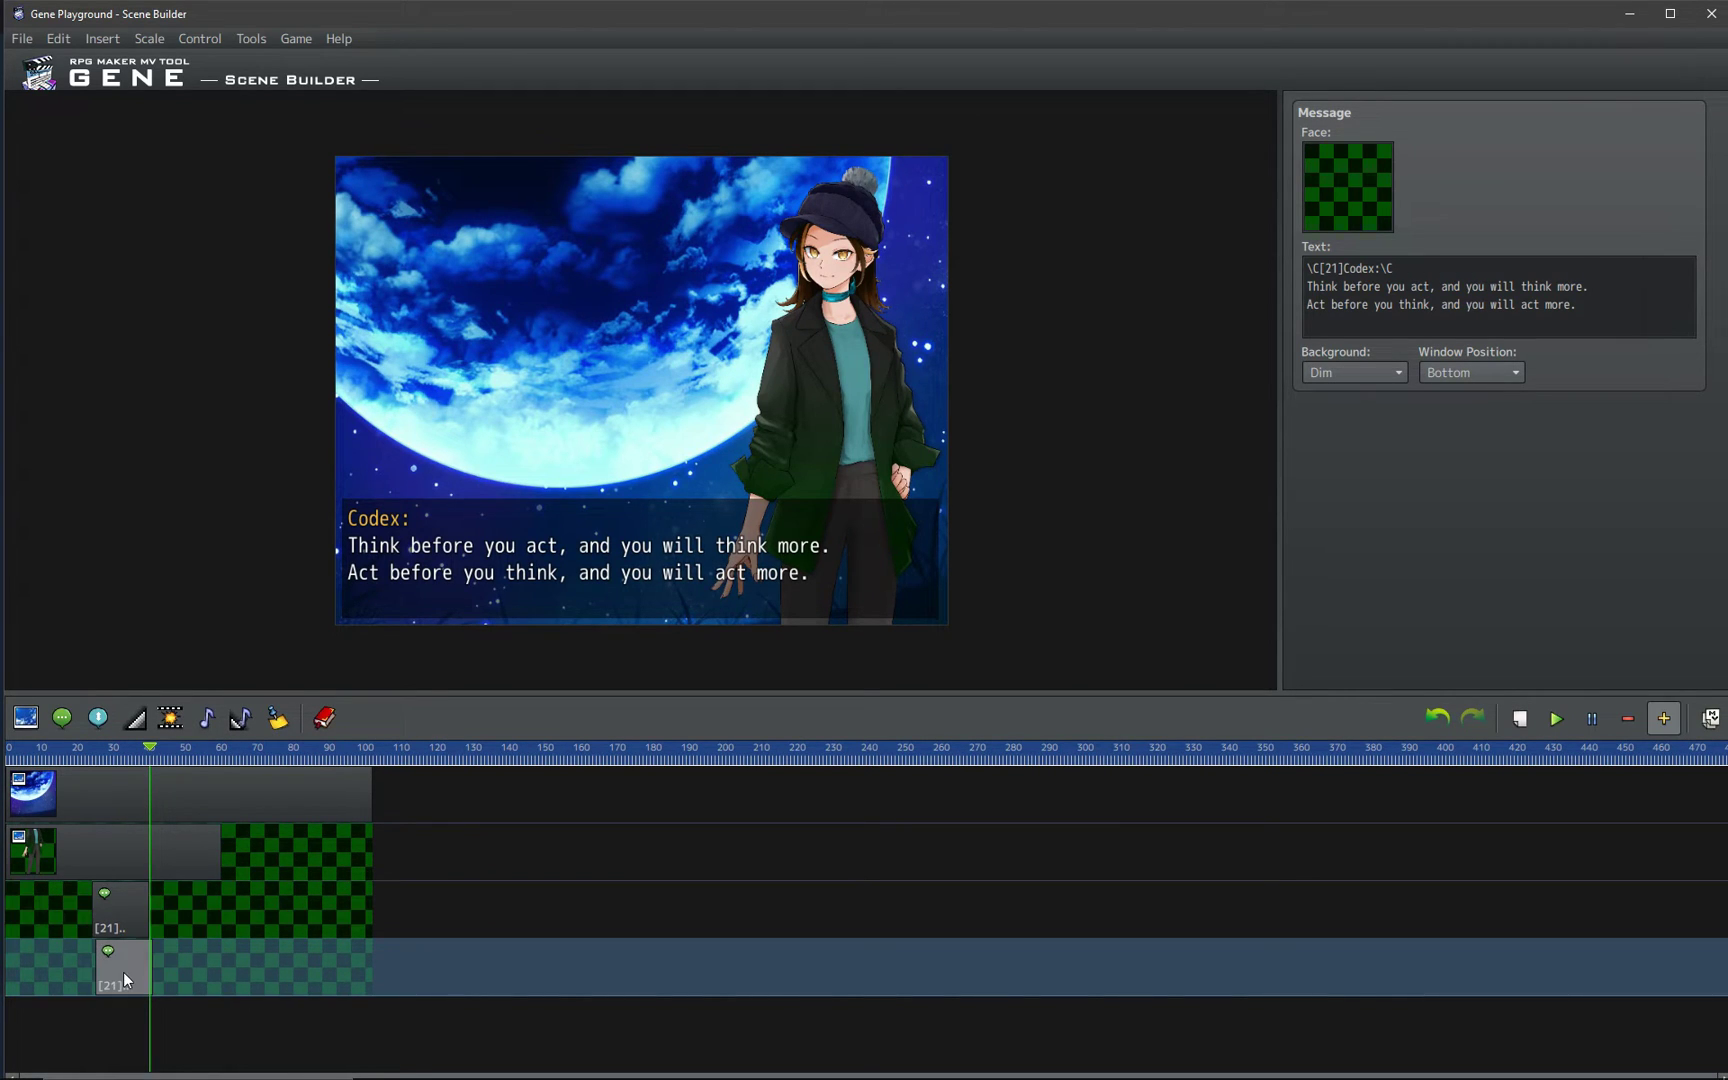
- Scrub back to around frame 25, play the dialogue through both messages, then select the question
drag(153, 757, 95, 767)
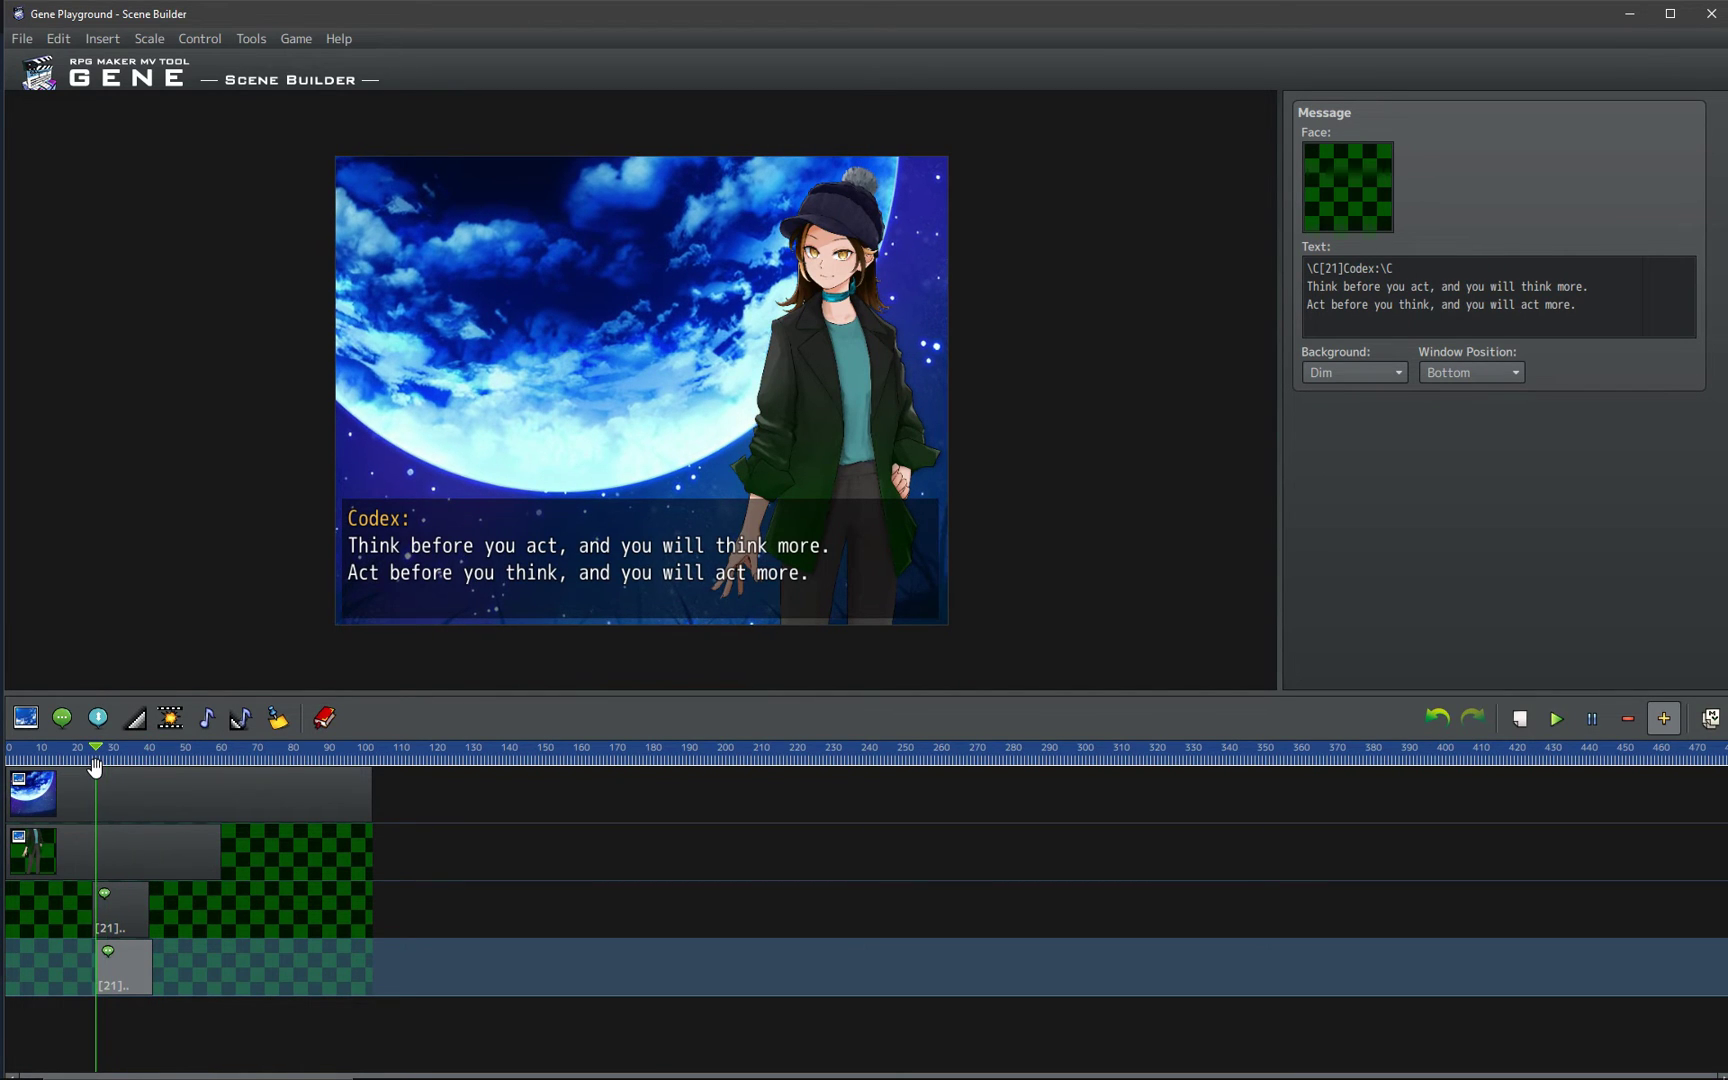
drag(95, 767, 41, 767)
click(1553, 716)
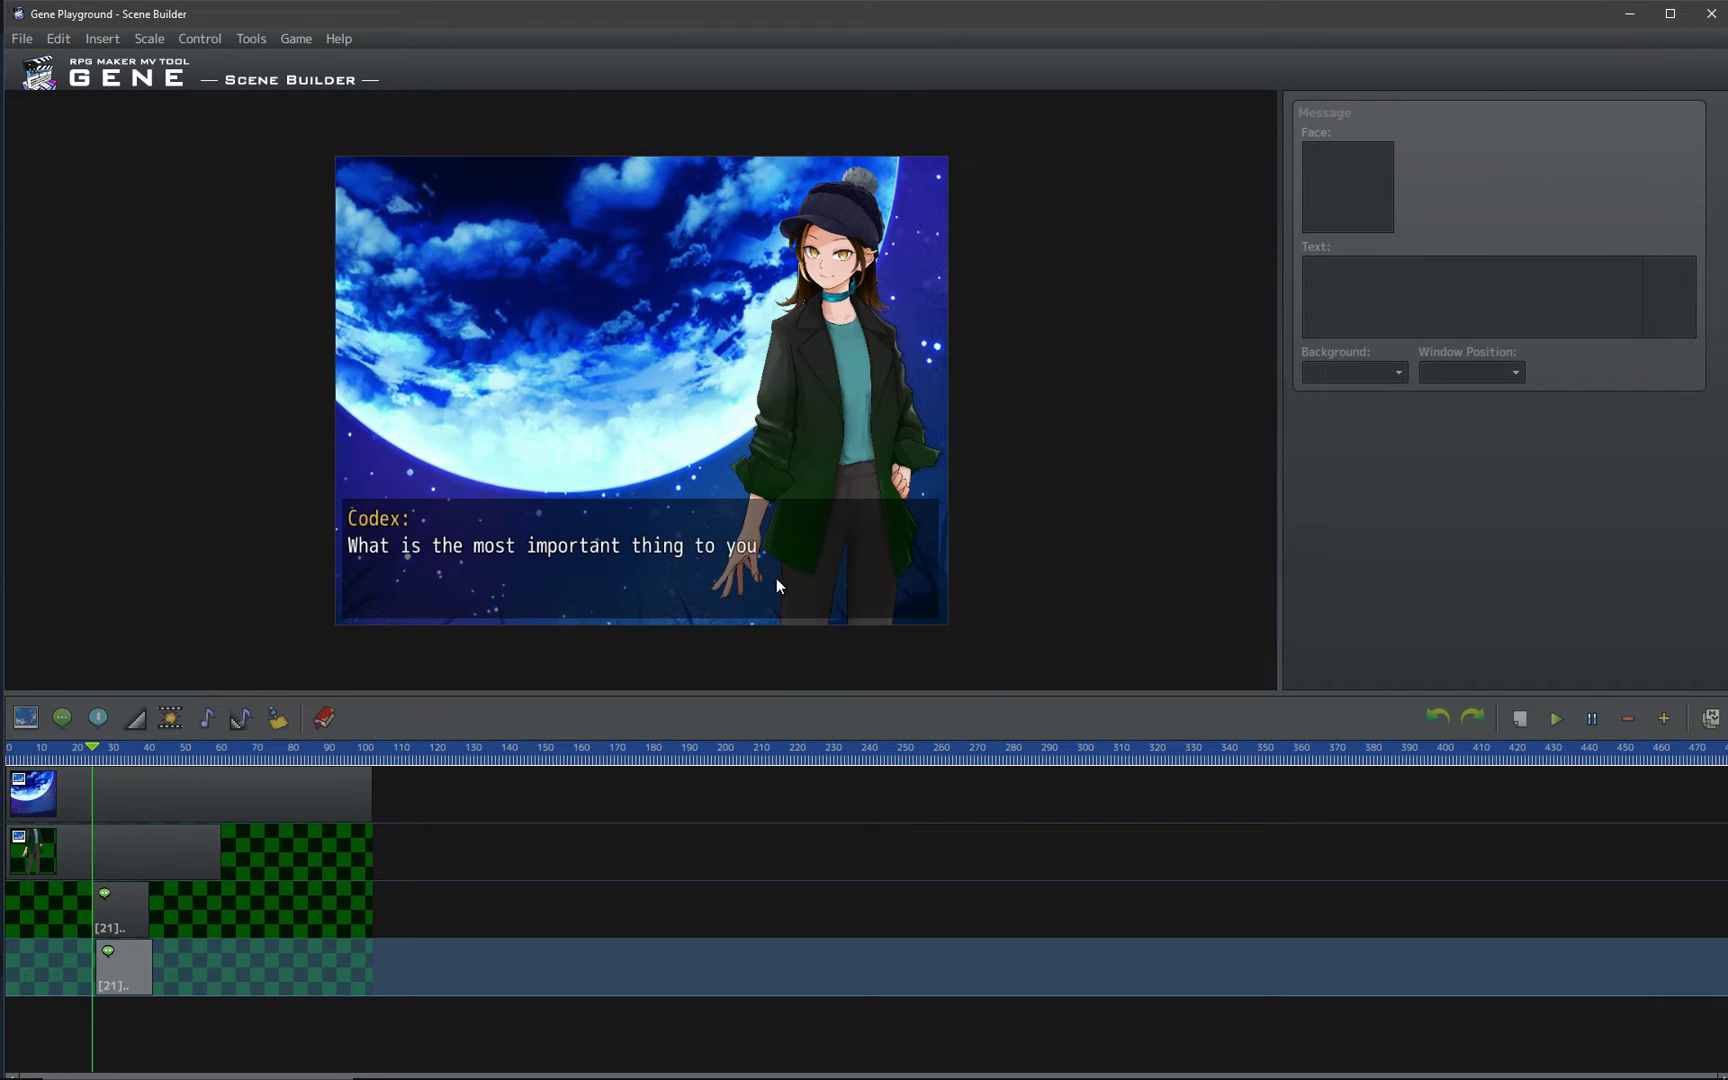
click(775, 554)
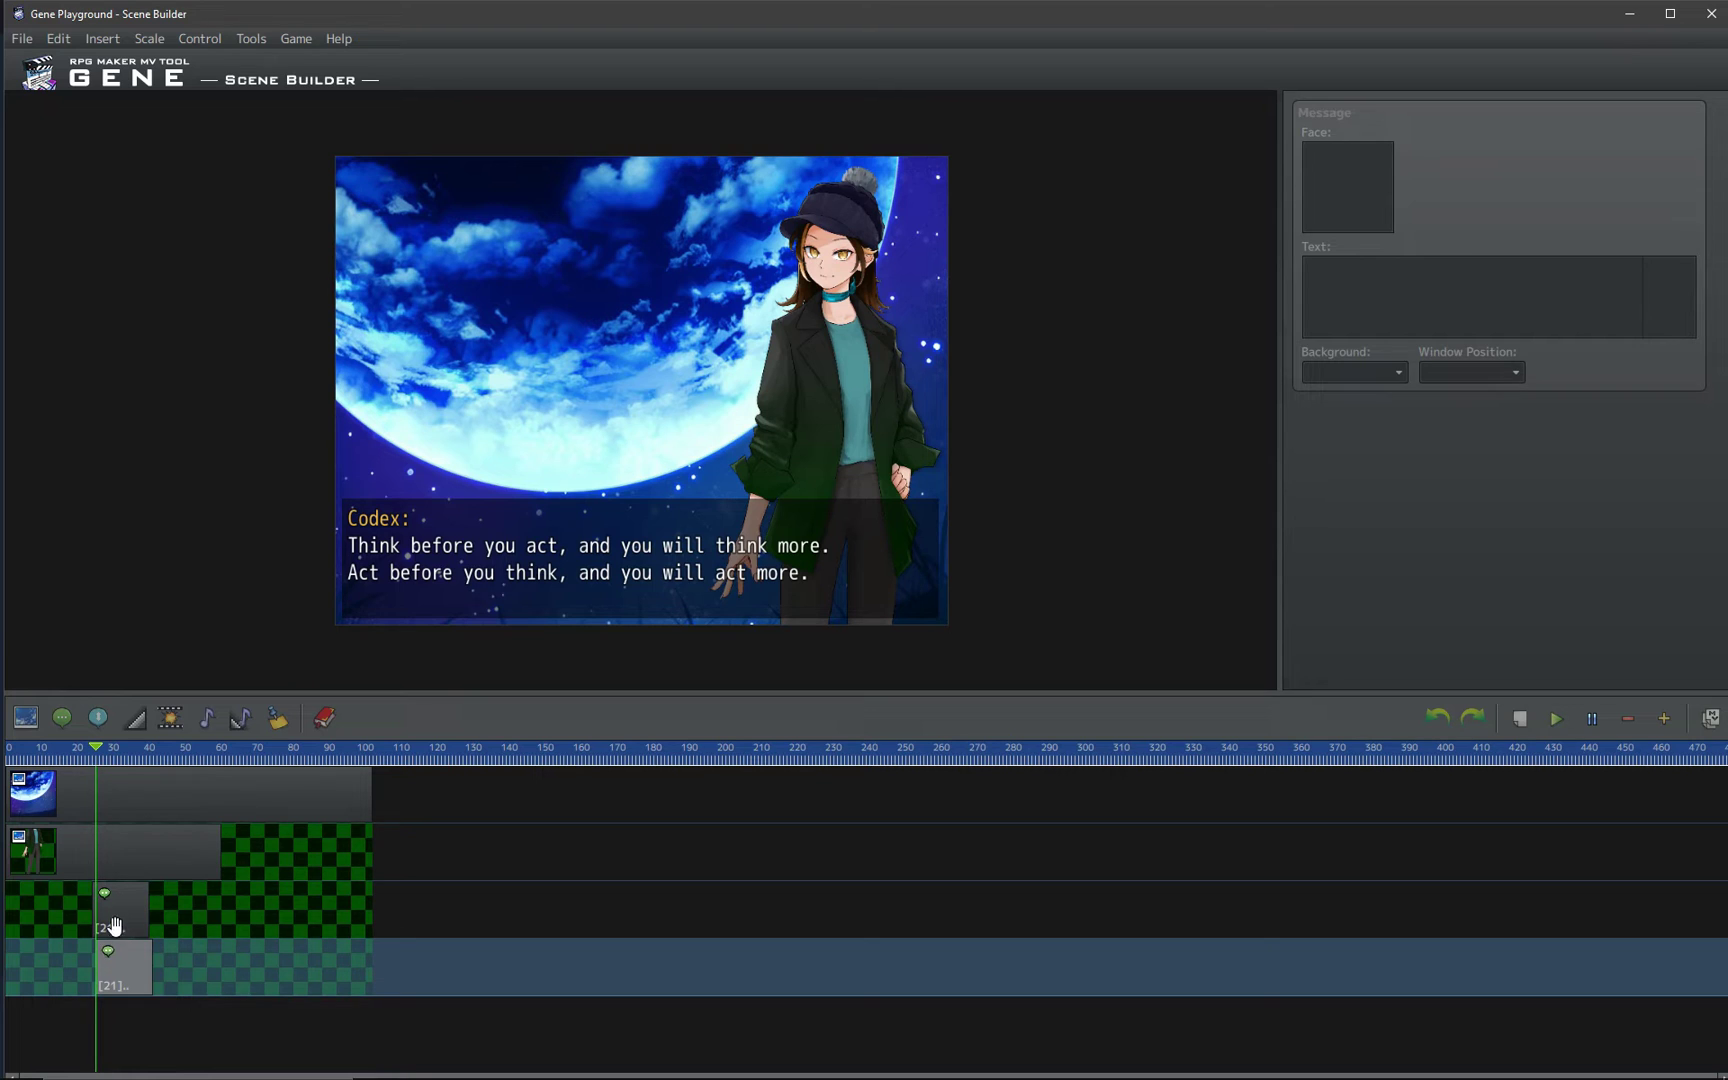
click(117, 908)
click(117, 908)
key(ctrl+c)
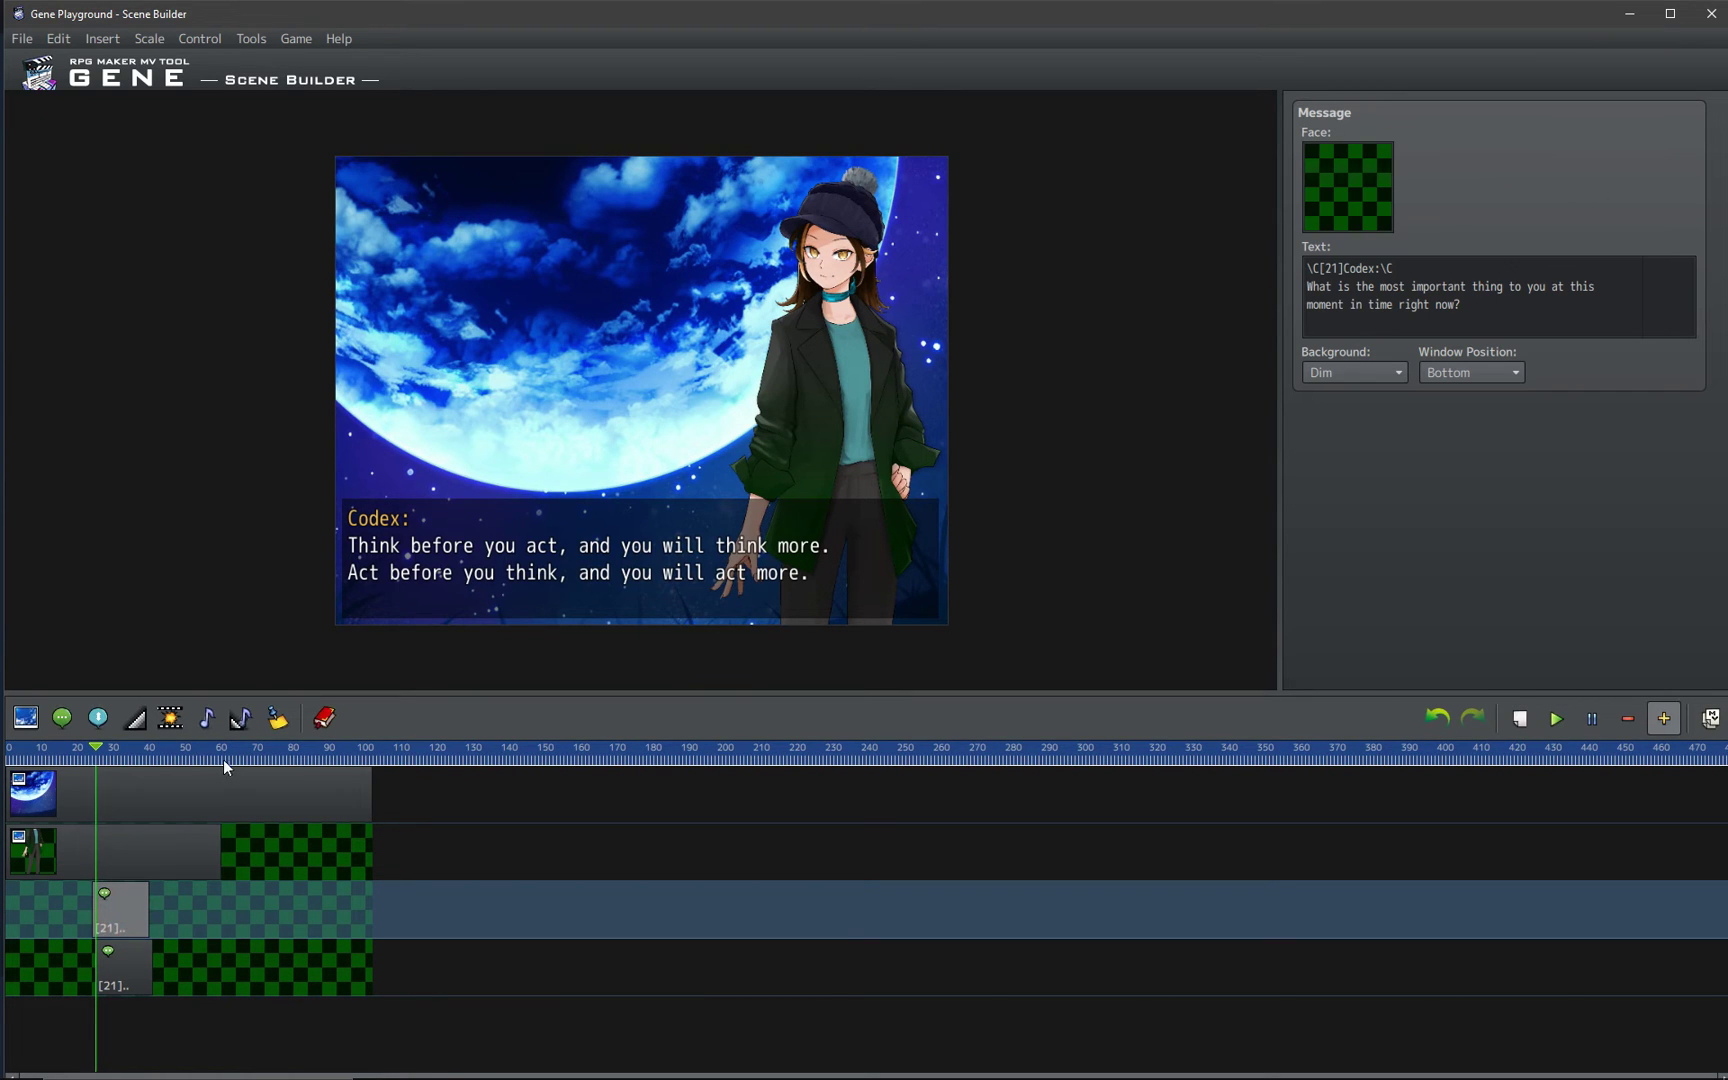
click(221, 800)
key(ctrl+v)
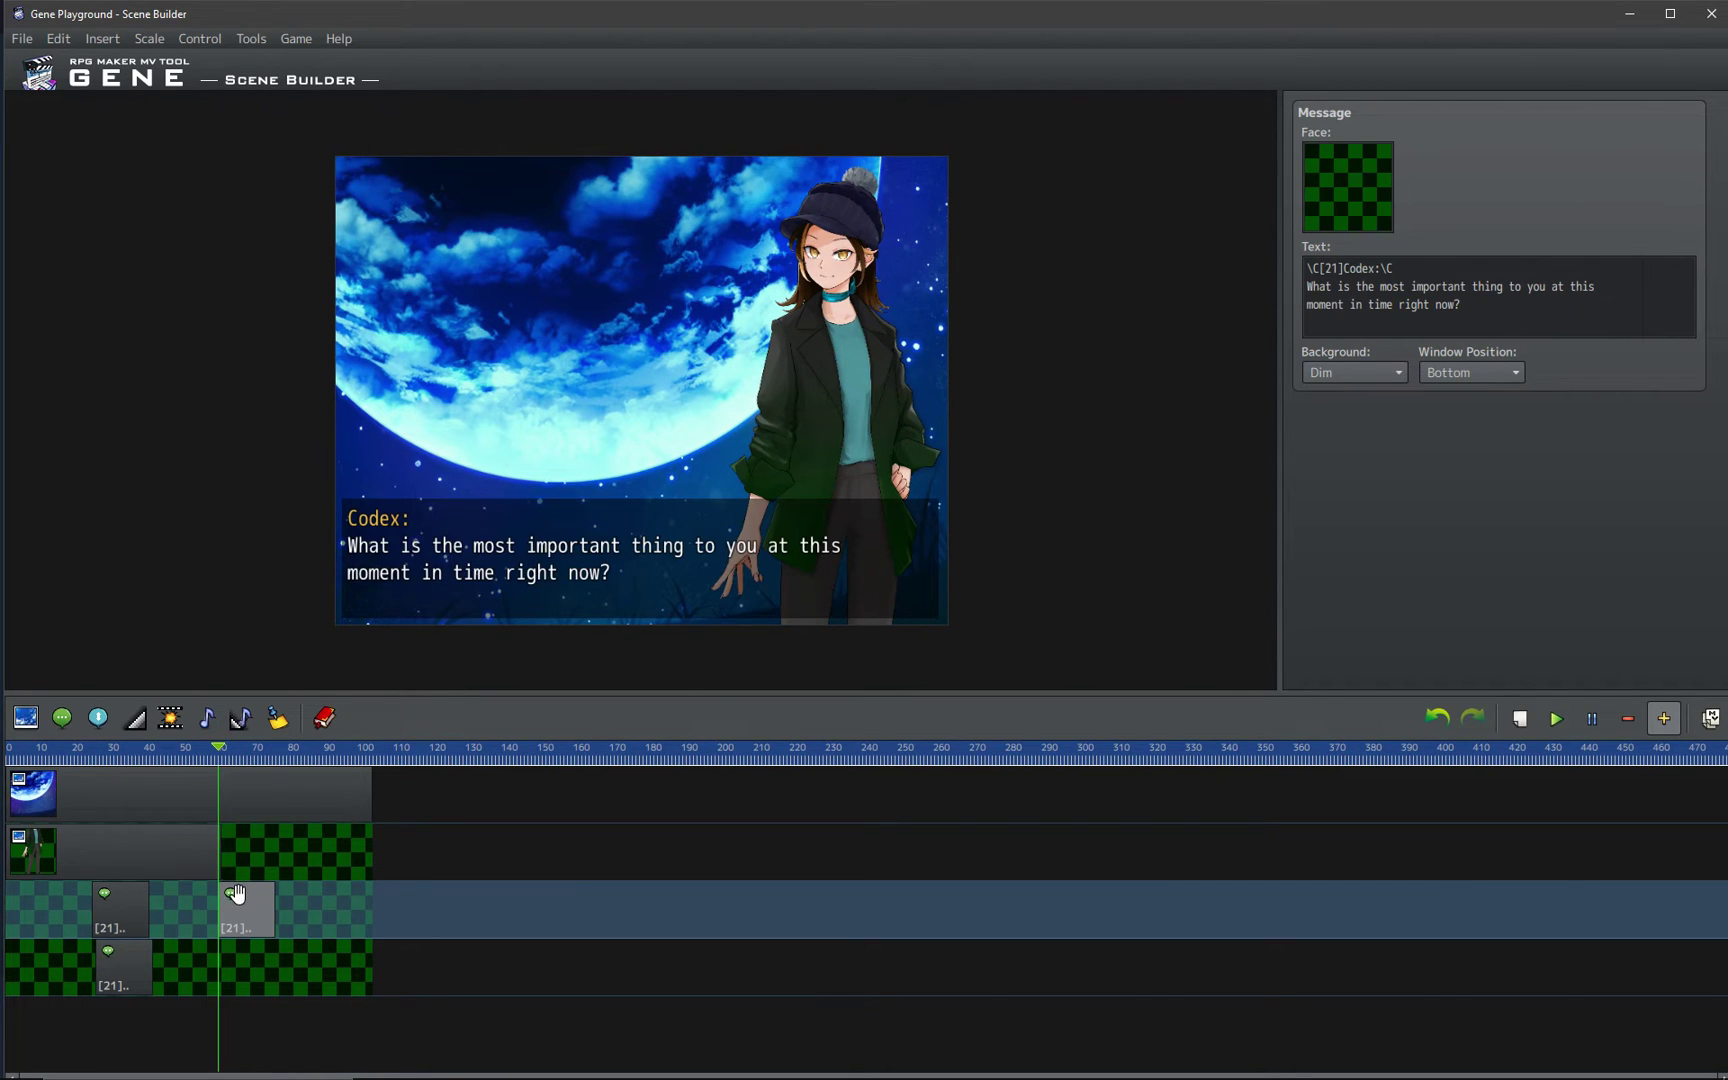
click(205, 850)
click(366, 795)
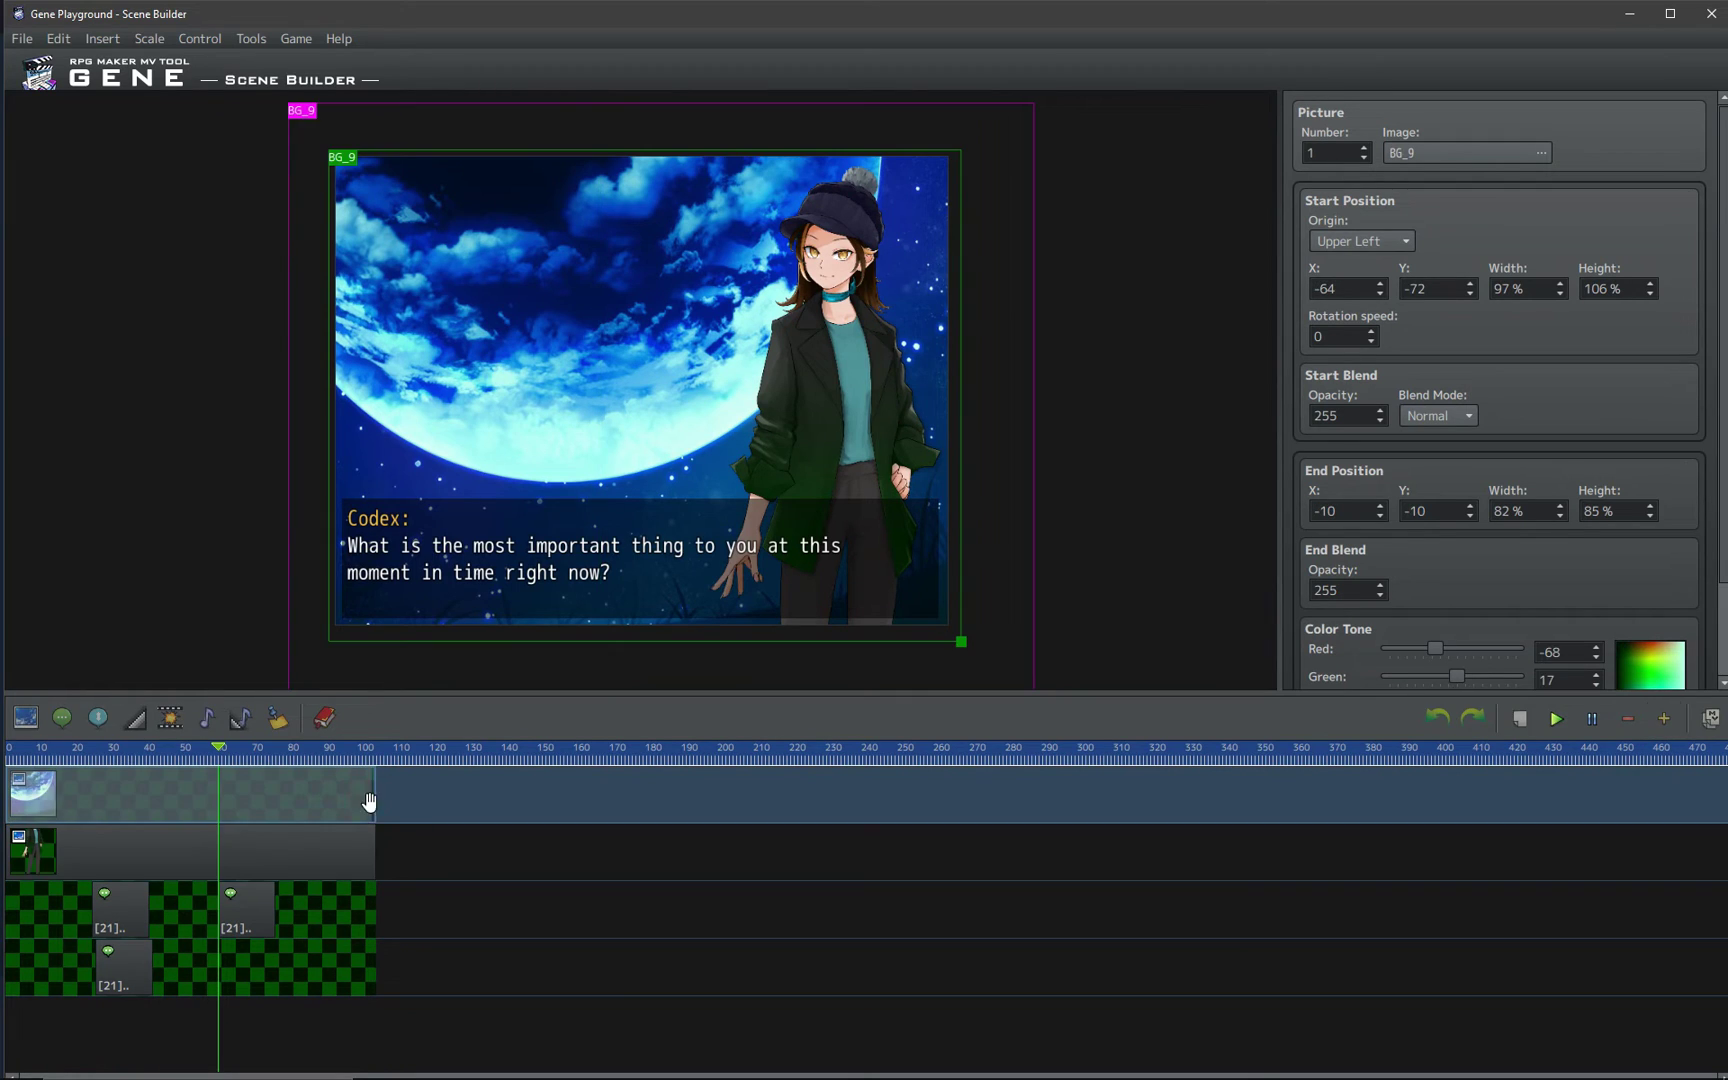
click(230, 908)
click(225, 757)
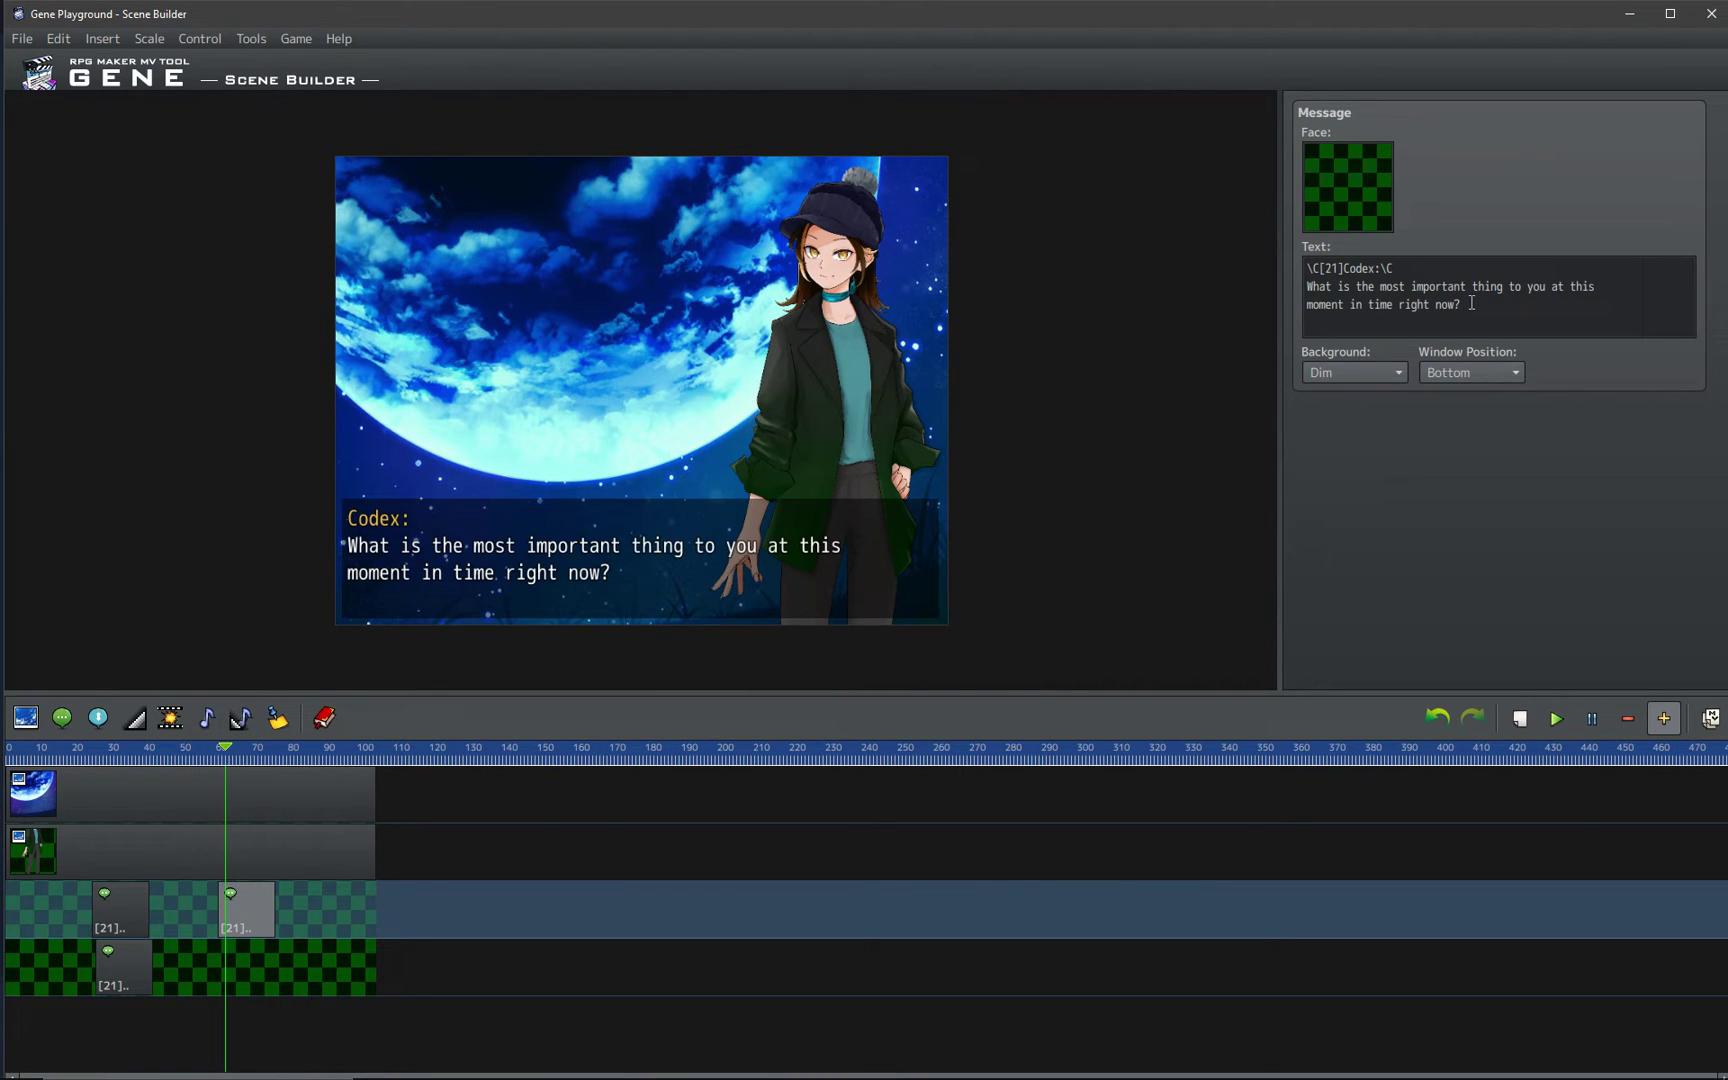
key(ctrl+a)
text(1)
key(Return)
key(Return)
key(Return)
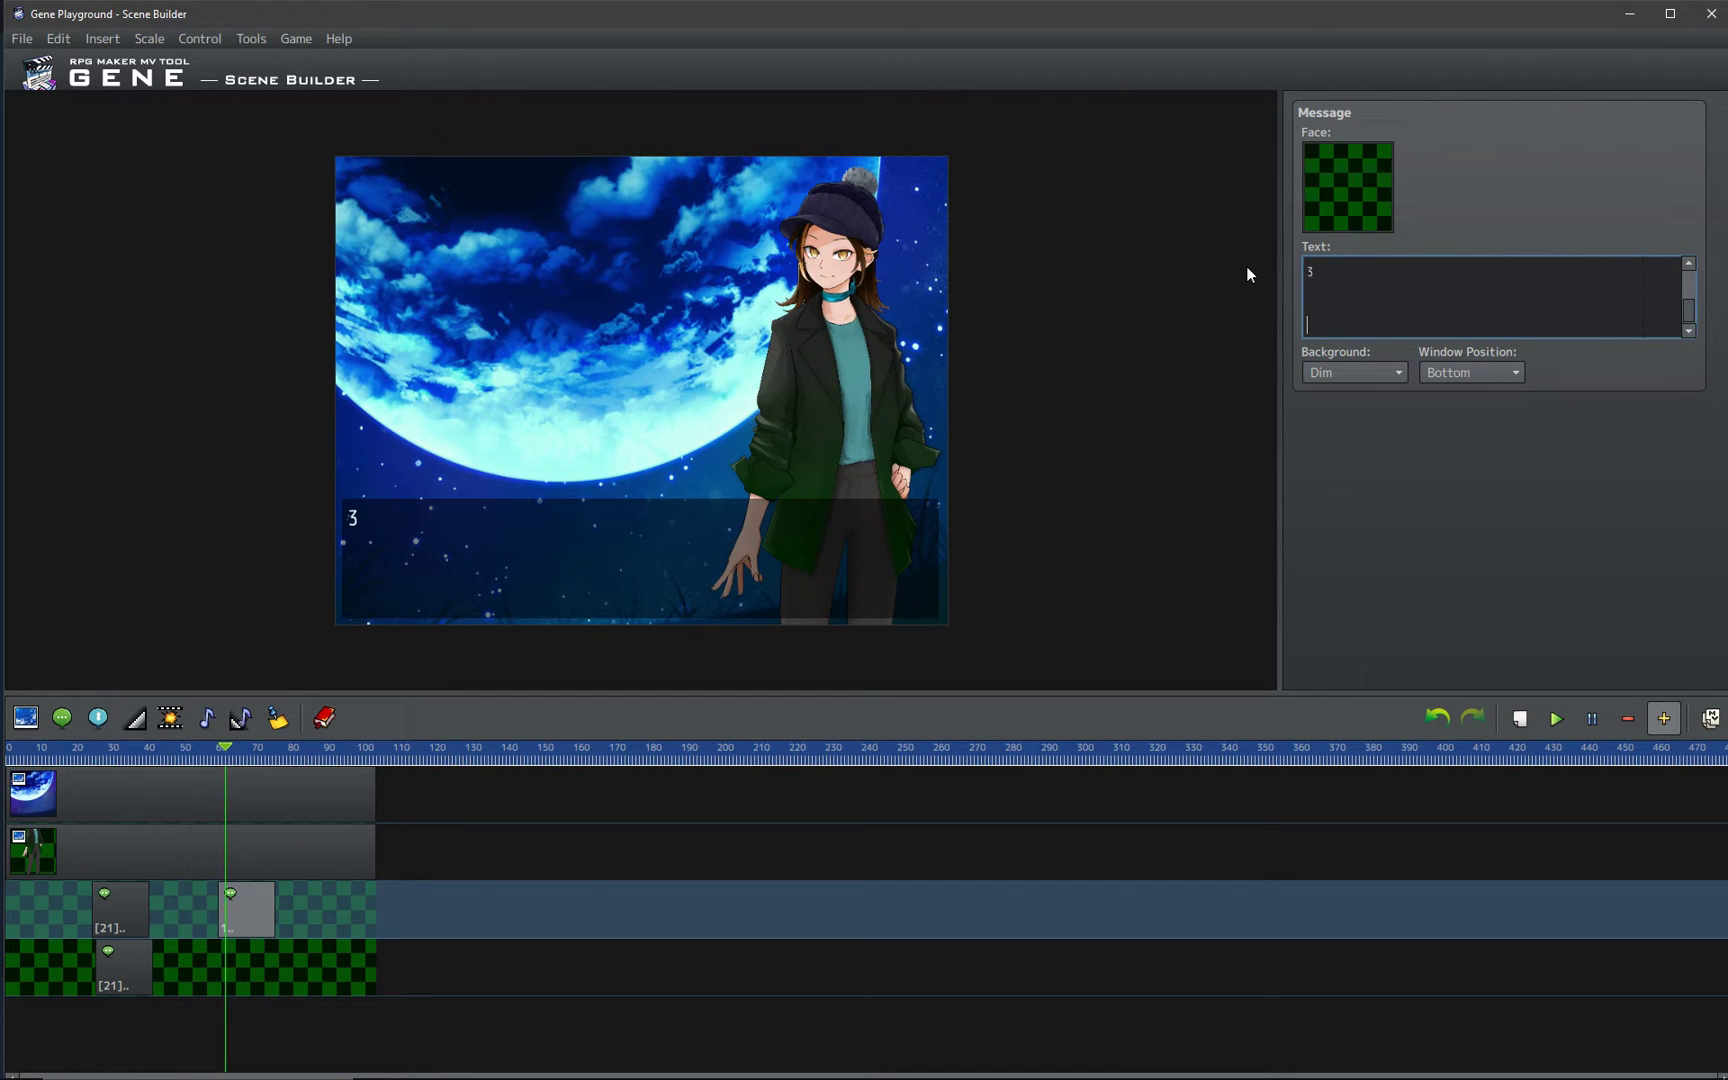
key(ctrl+a)
text(8)
key(Return)
key(Return)
key(Return)
key(Return)
text(9)
drag(225, 752, 194, 755)
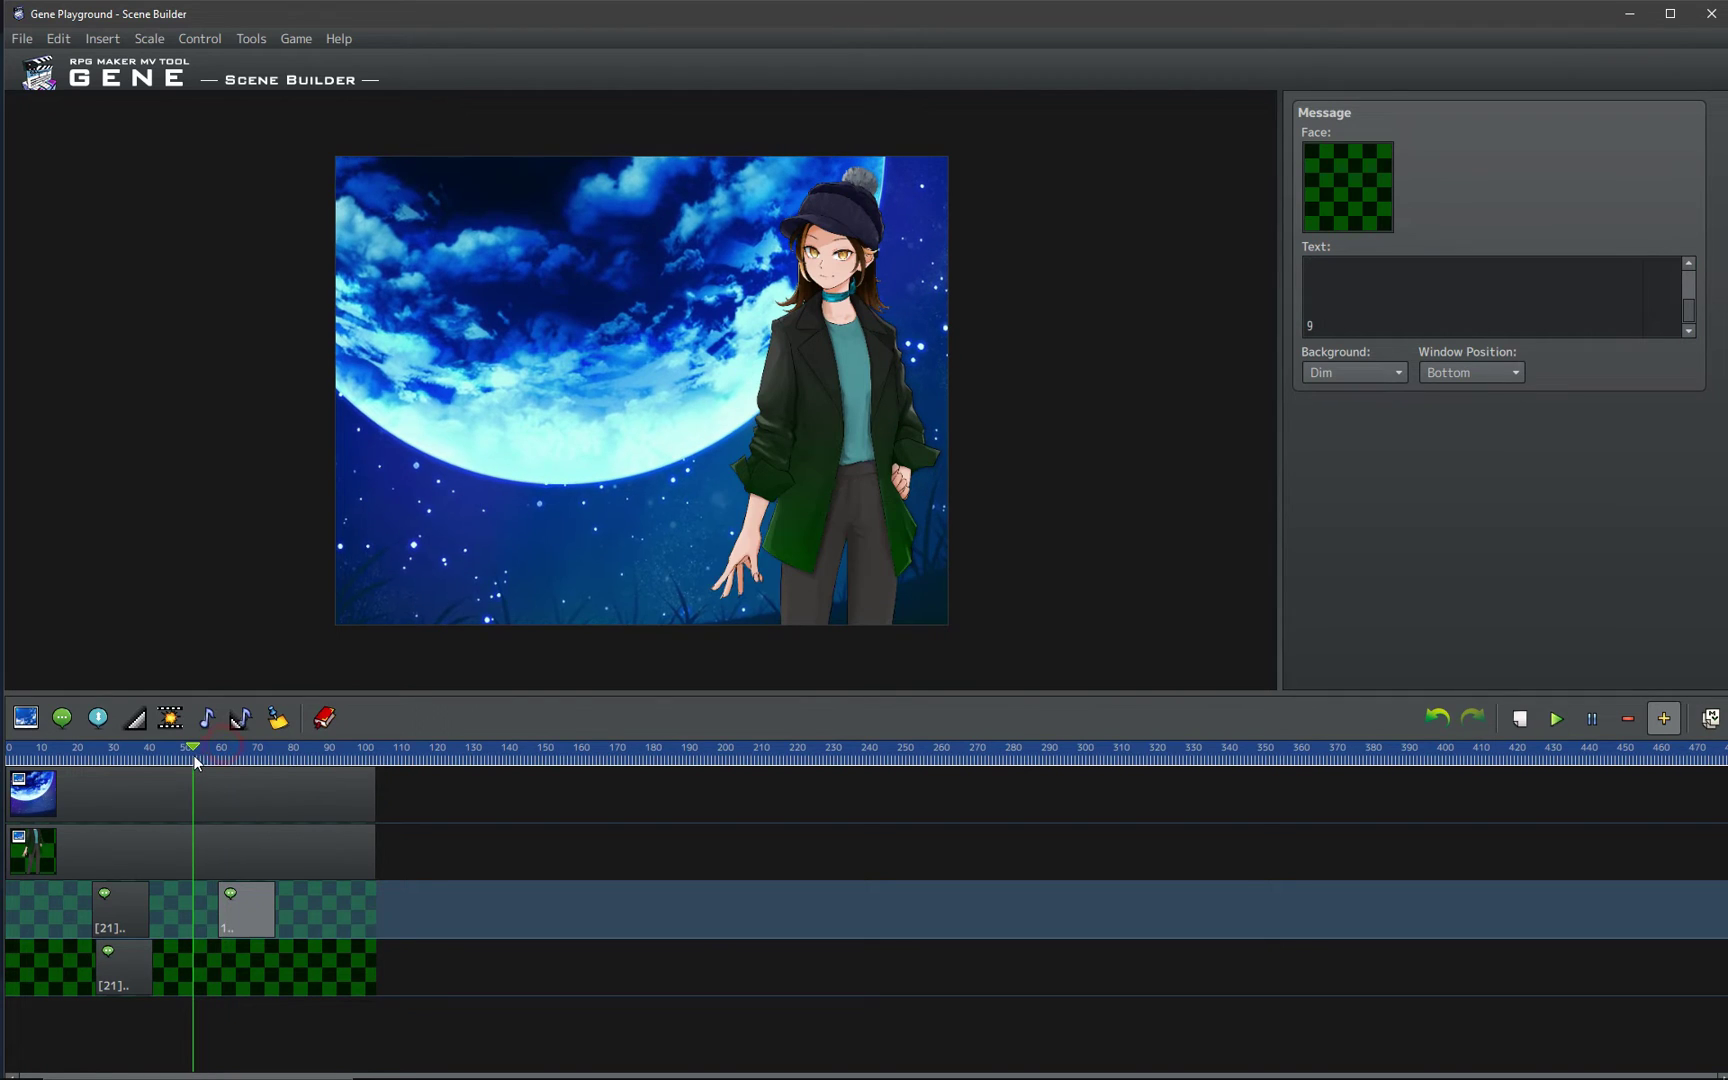
click(1556, 726)
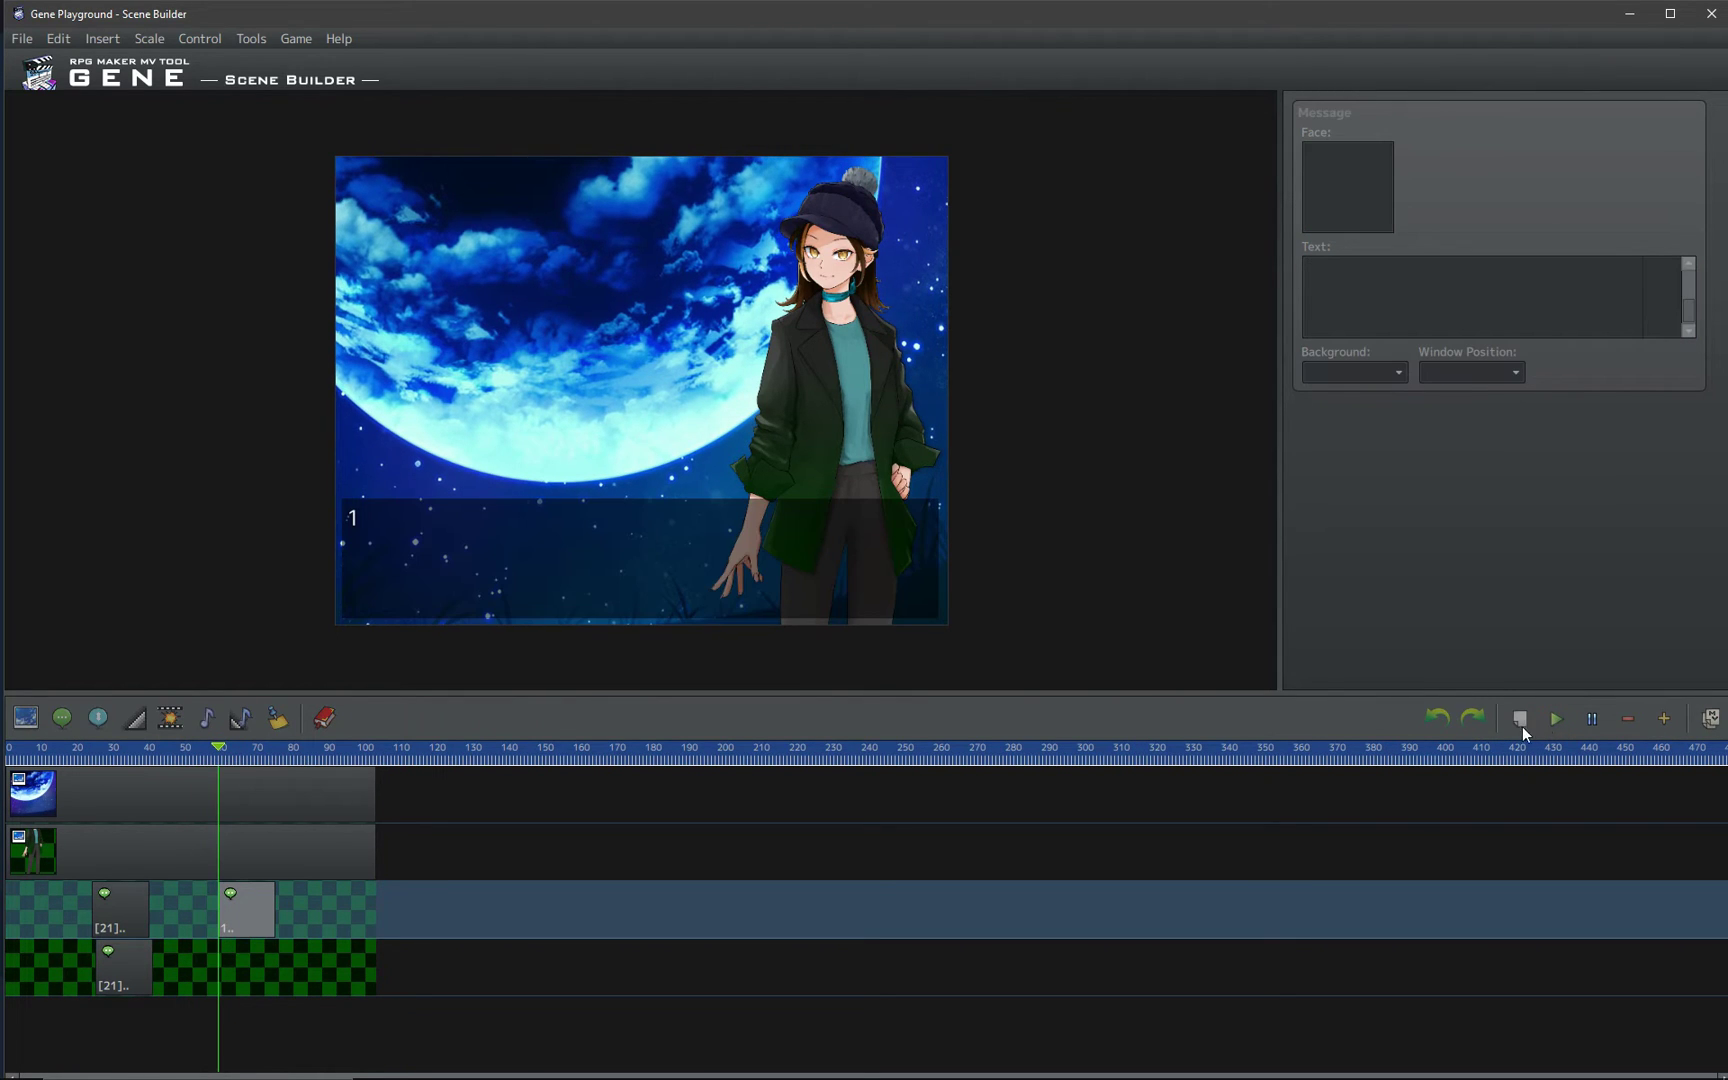
click(868, 552)
click(748, 550)
click(587, 552)
click(587, 552)
click(588, 554)
click(587, 556)
click(587, 558)
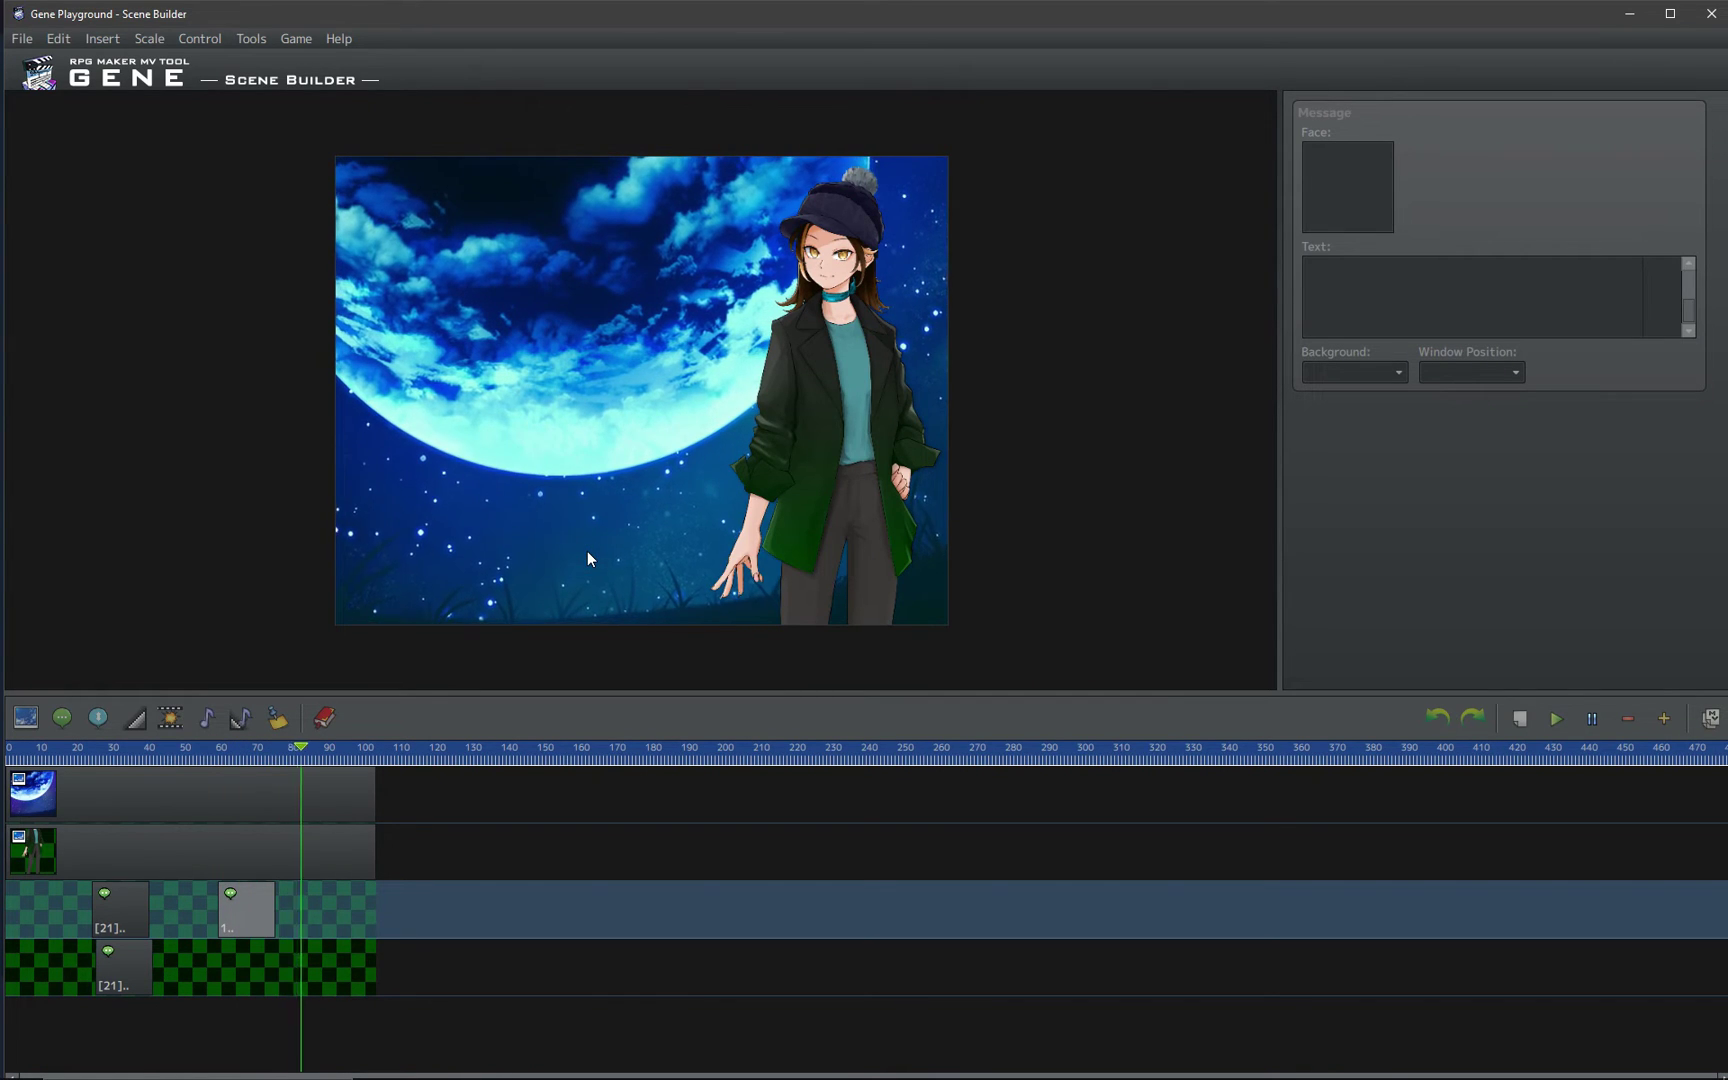
click(1556, 718)
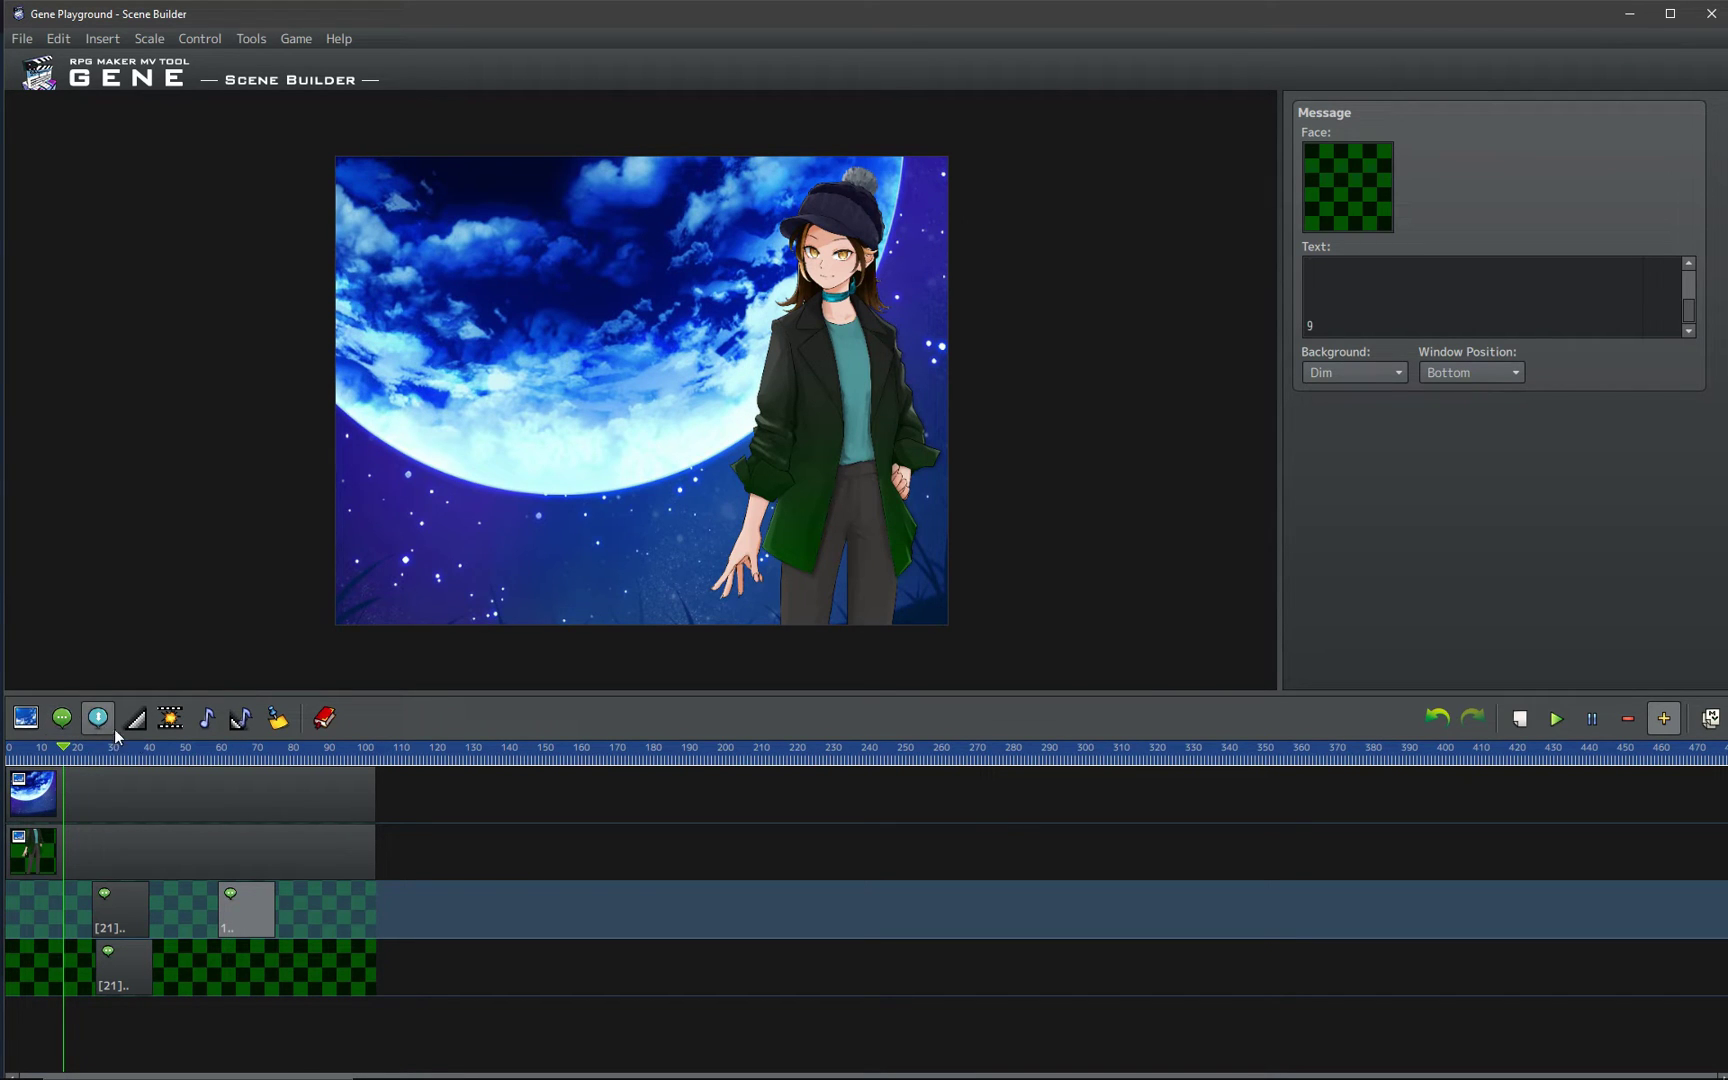
- Insert a scrolling text event near frame 80 and fill it with 'asd' placeholder text
drag(268, 754, 305, 752)
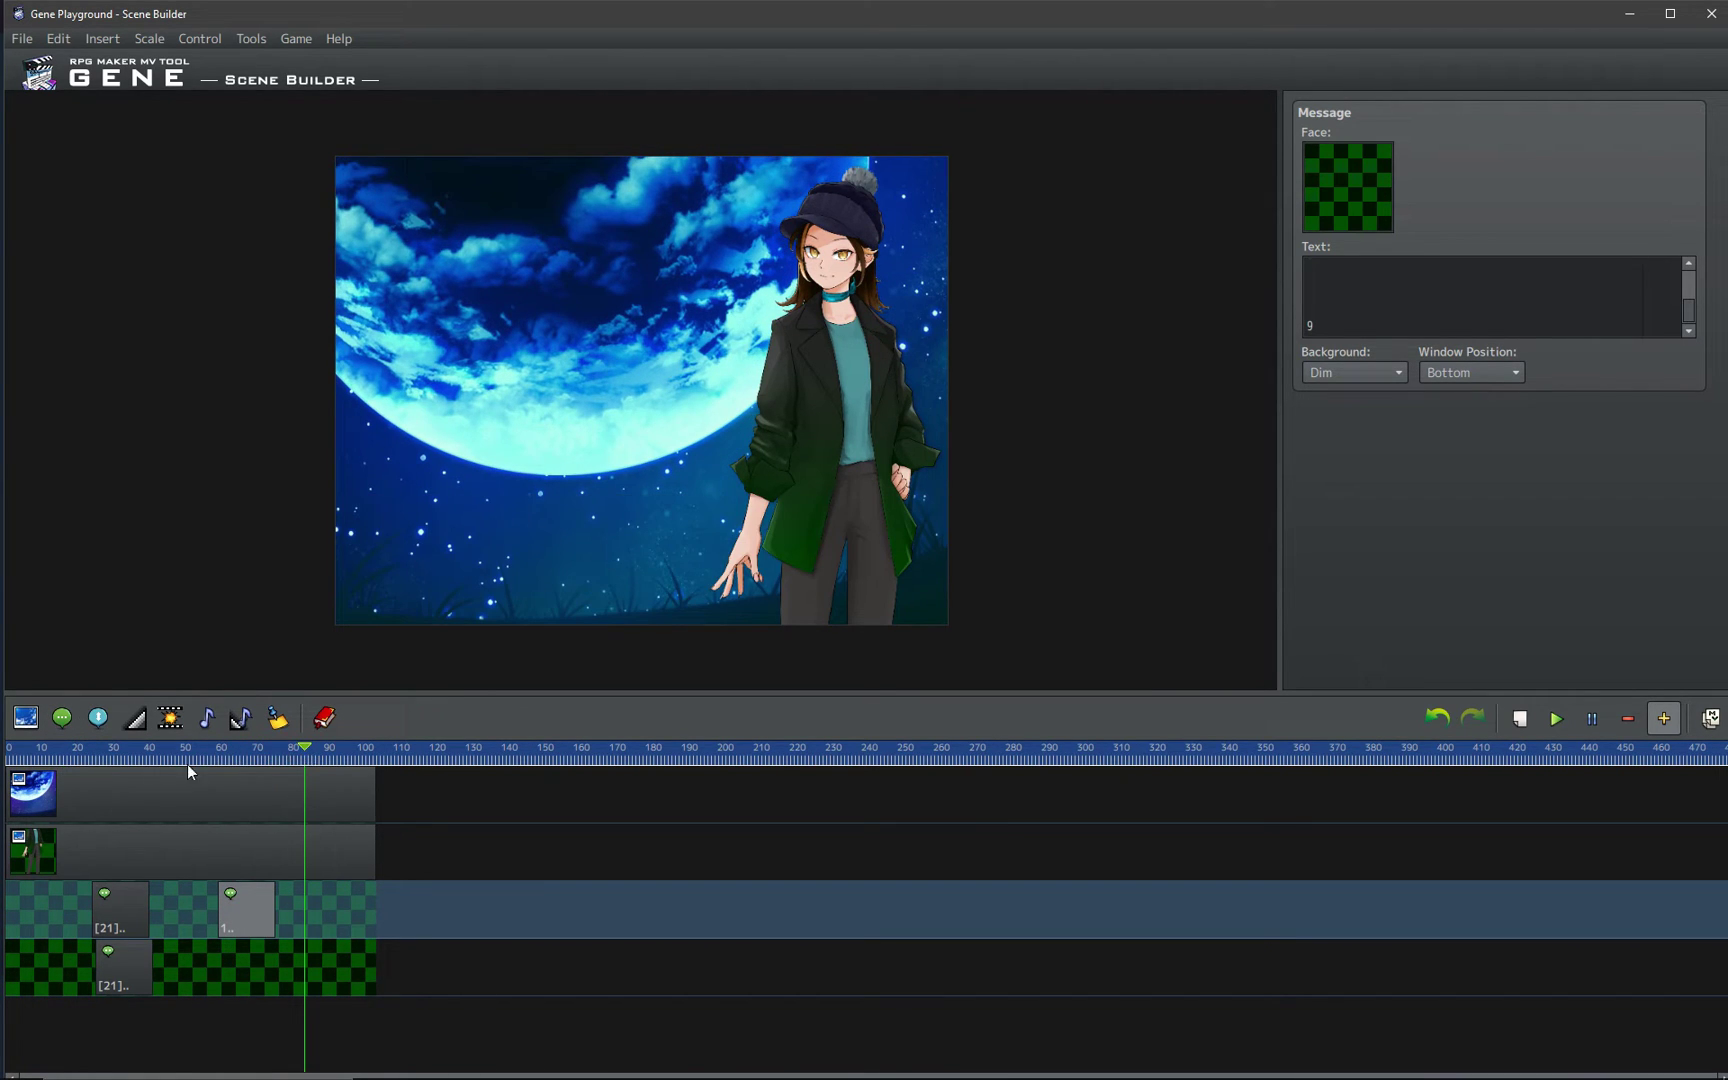
click(96, 718)
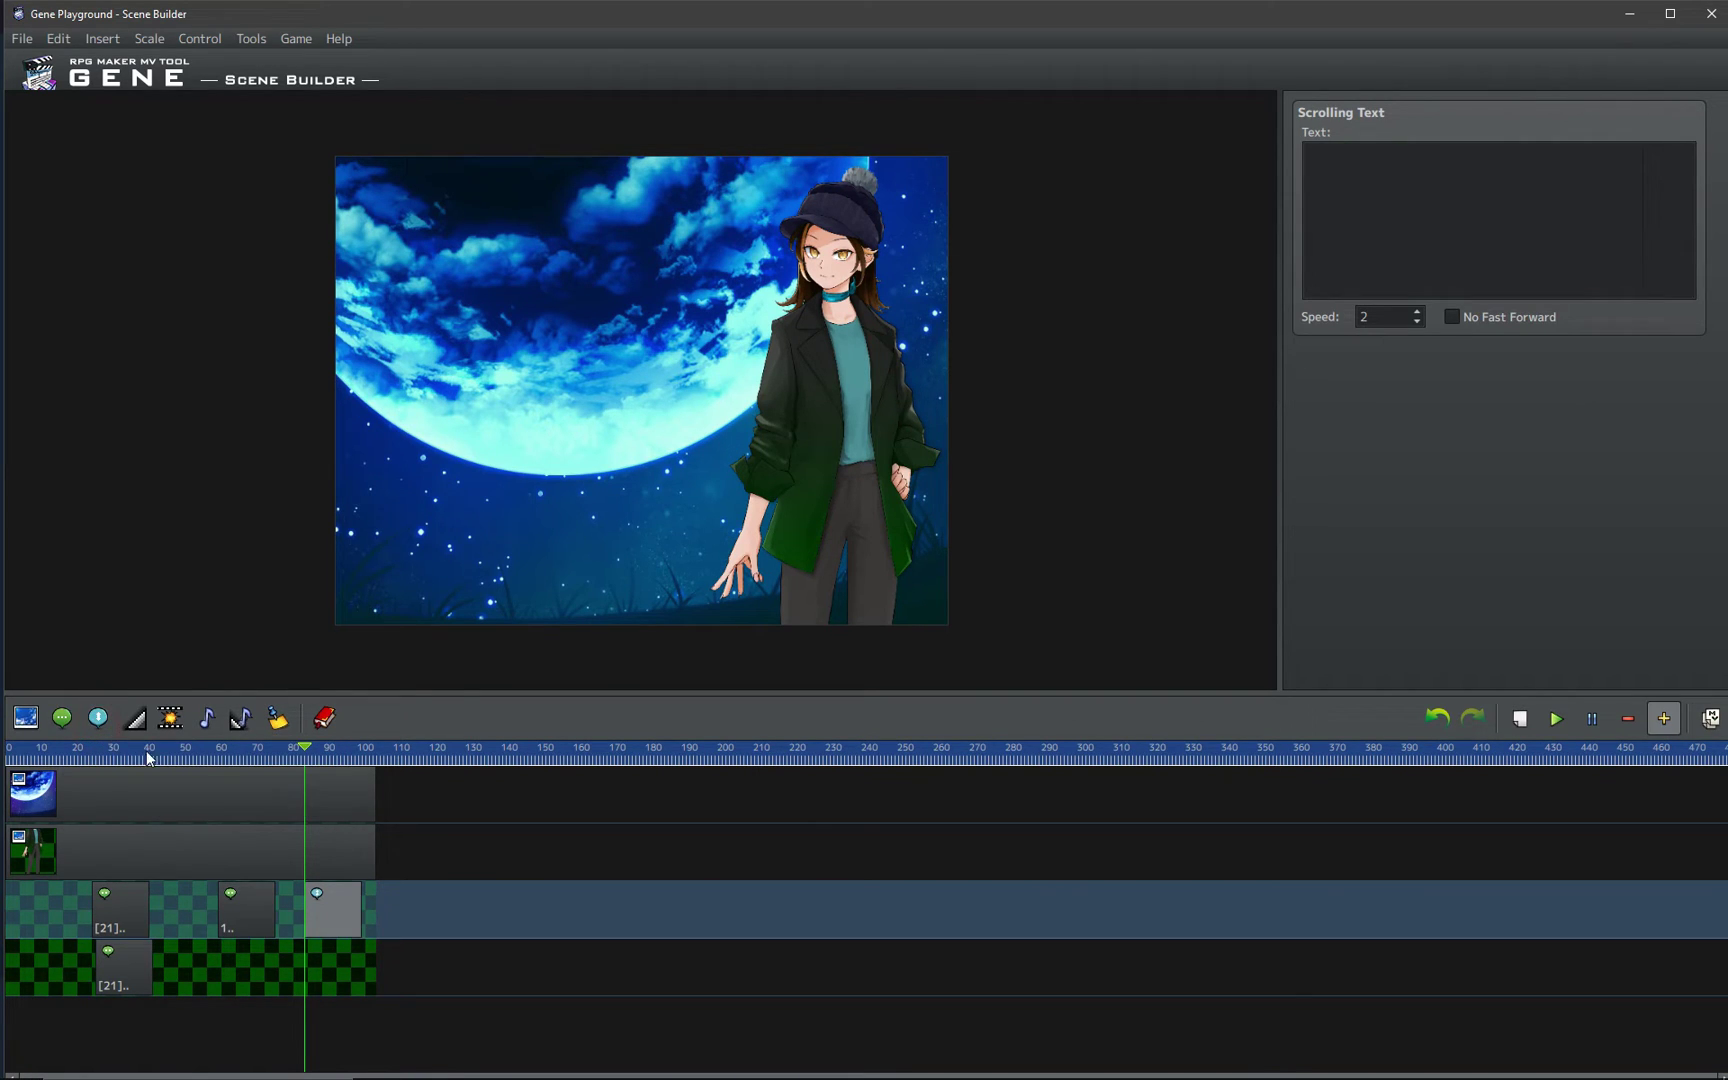
drag(342, 919, 320, 919)
click(1402, 255)
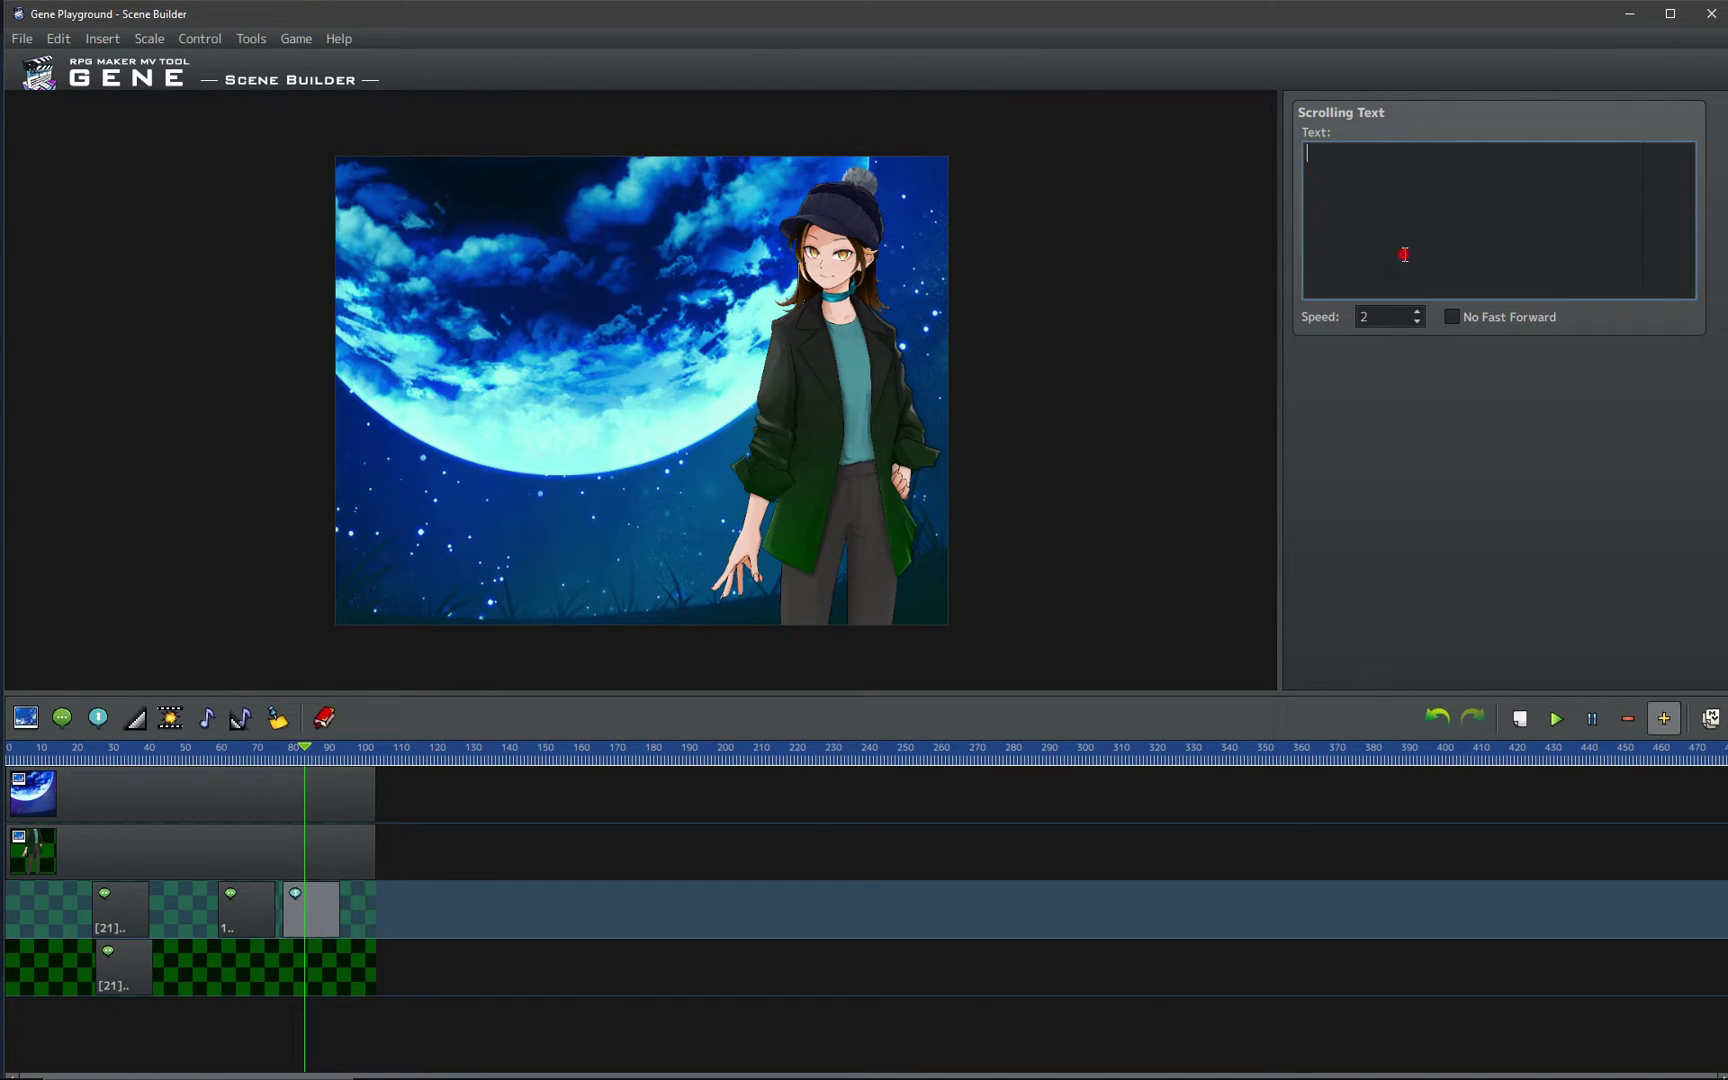
text(asd a asd as d a sd as)
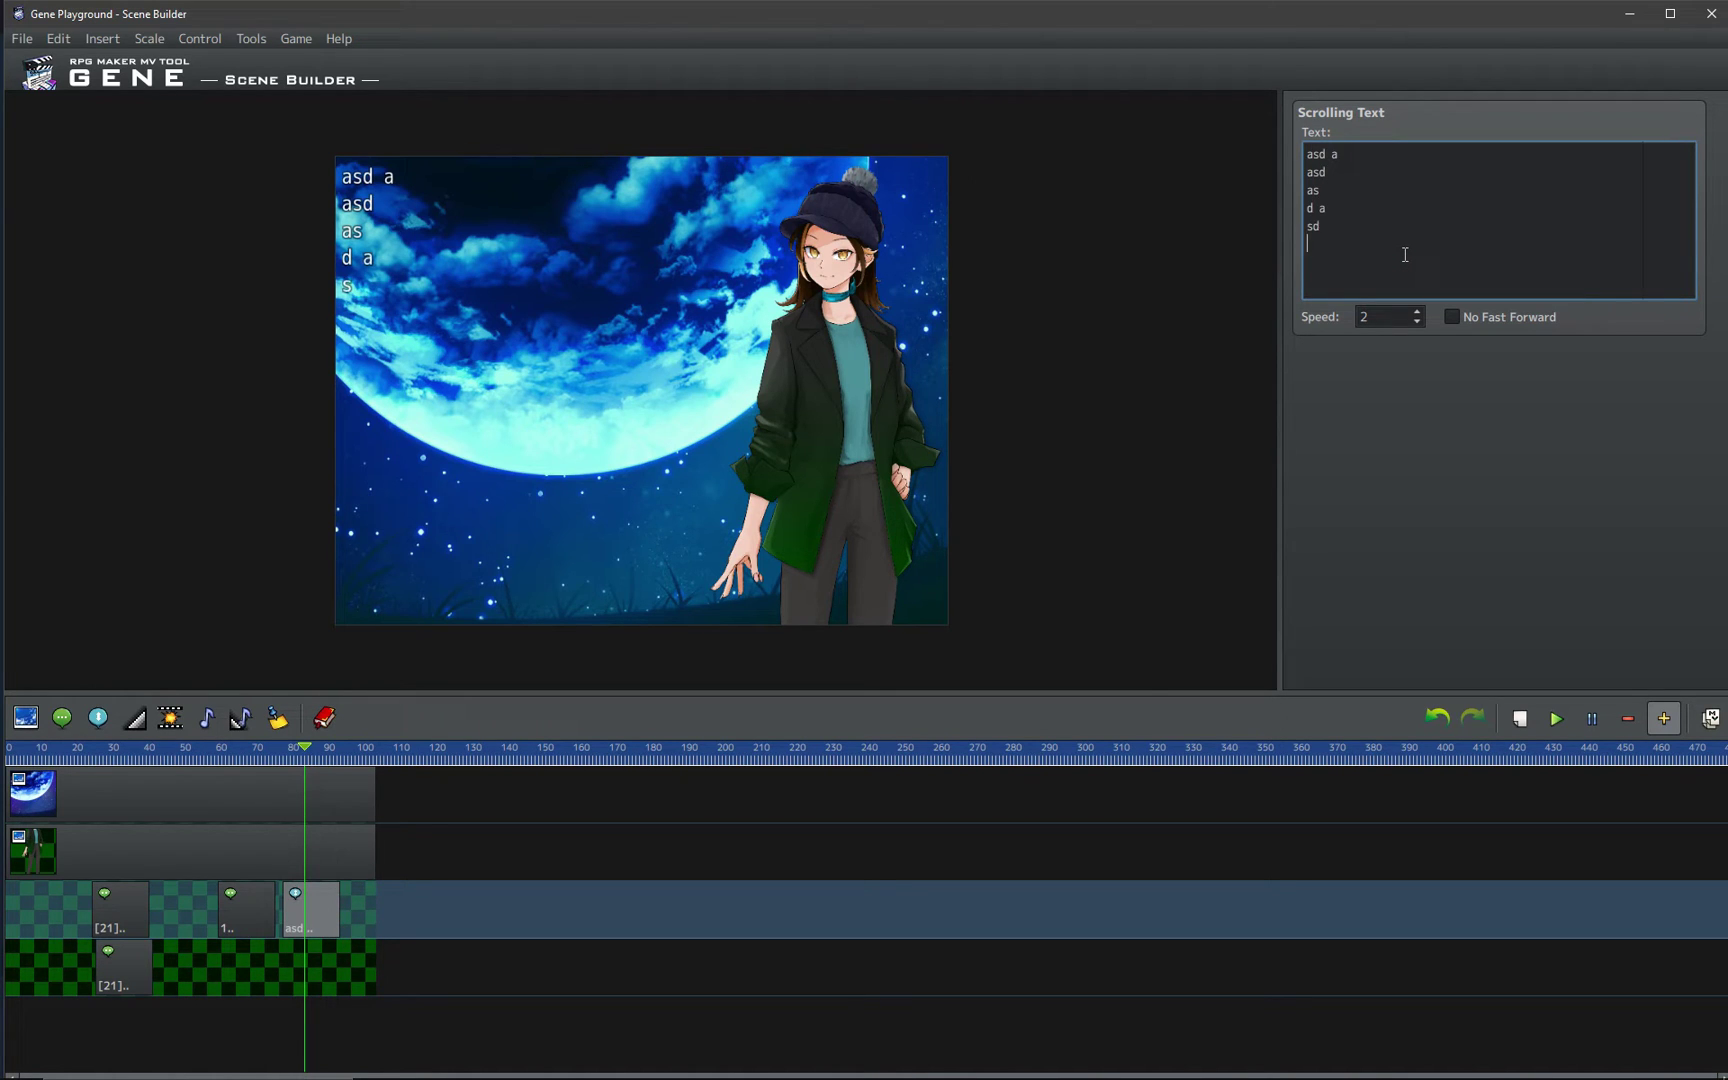
text( d as dsa d a sd a sd a sd )
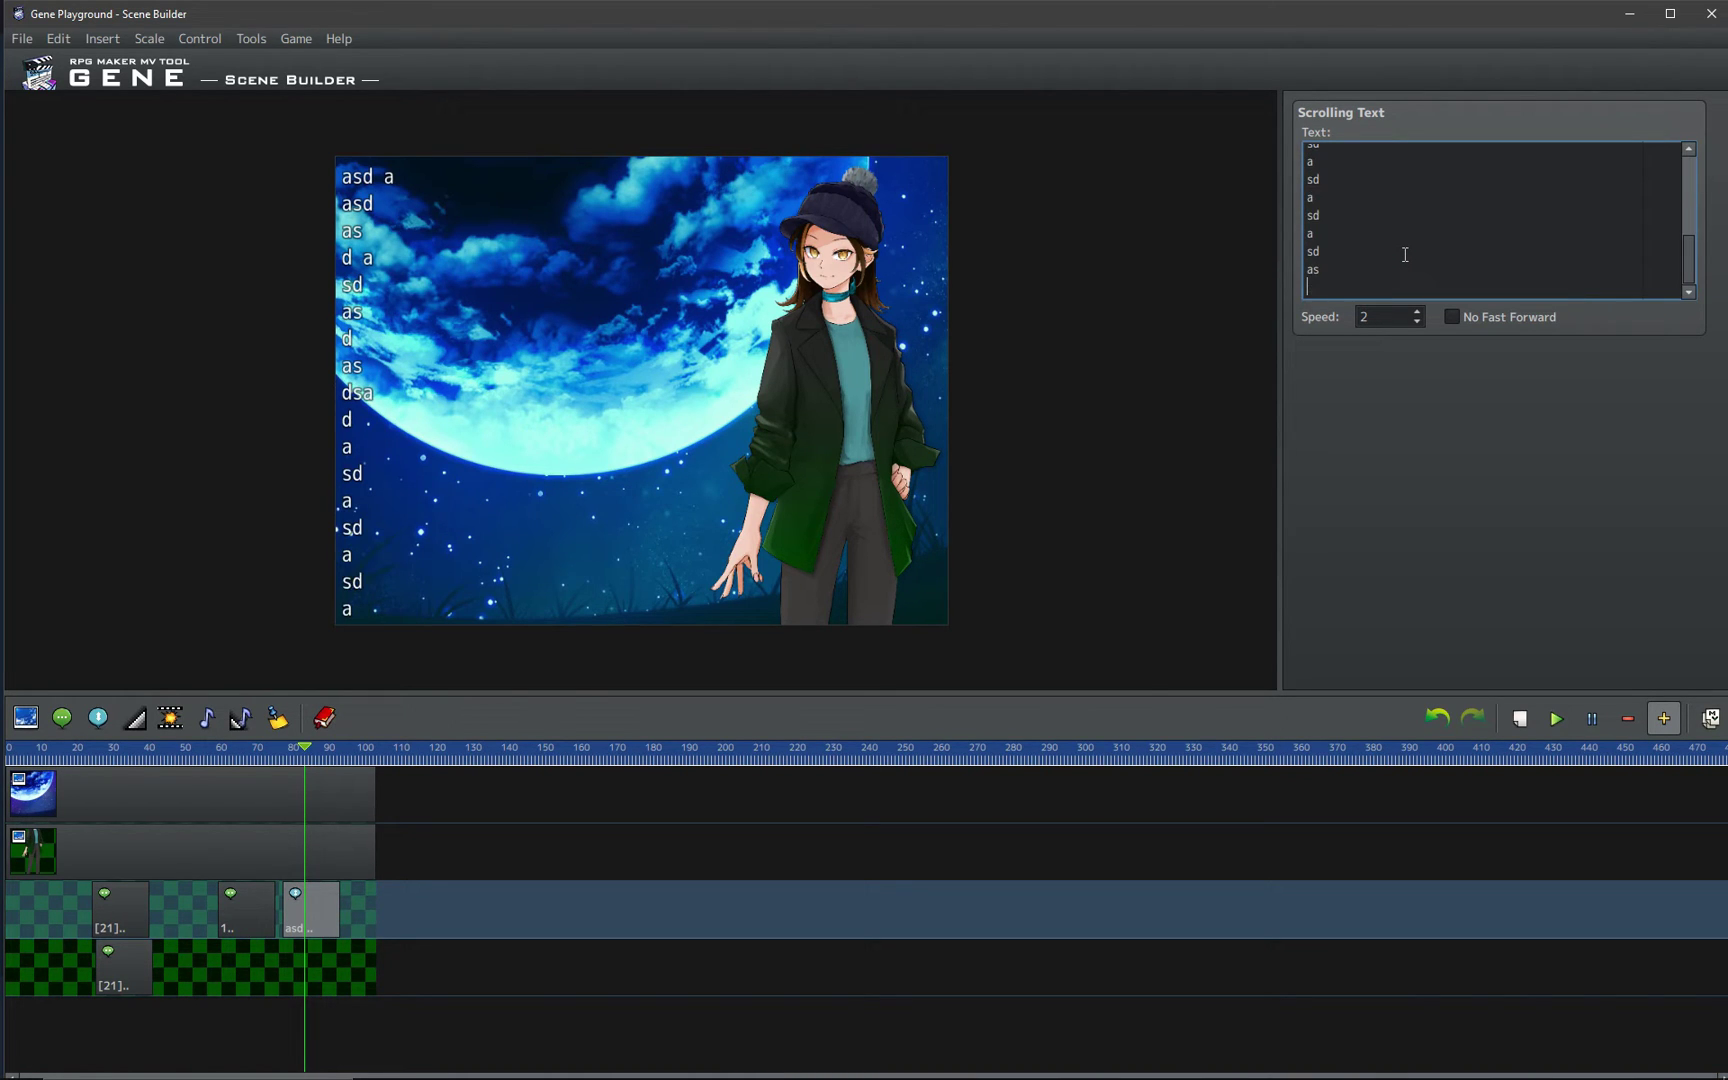
text(as d as)
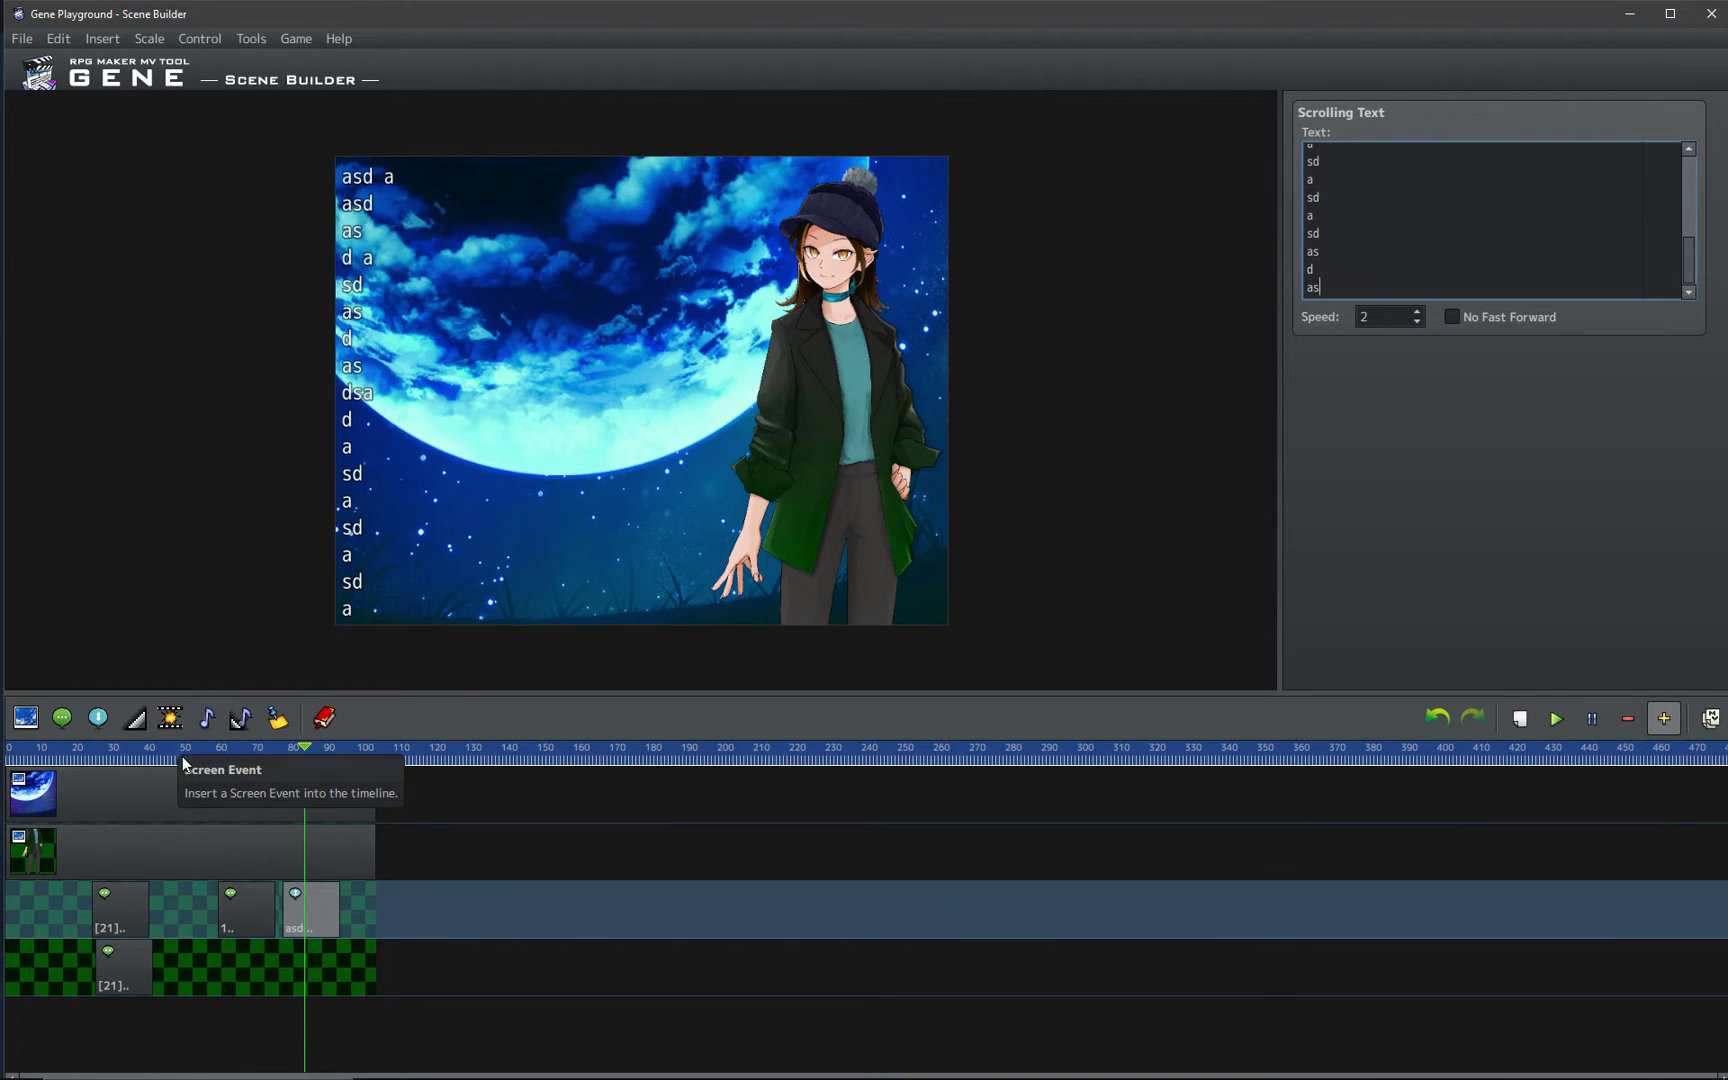
- Add a screen event at frame 45 on track 4 with flash and shake enabled, then scrub to preview
click(222, 965)
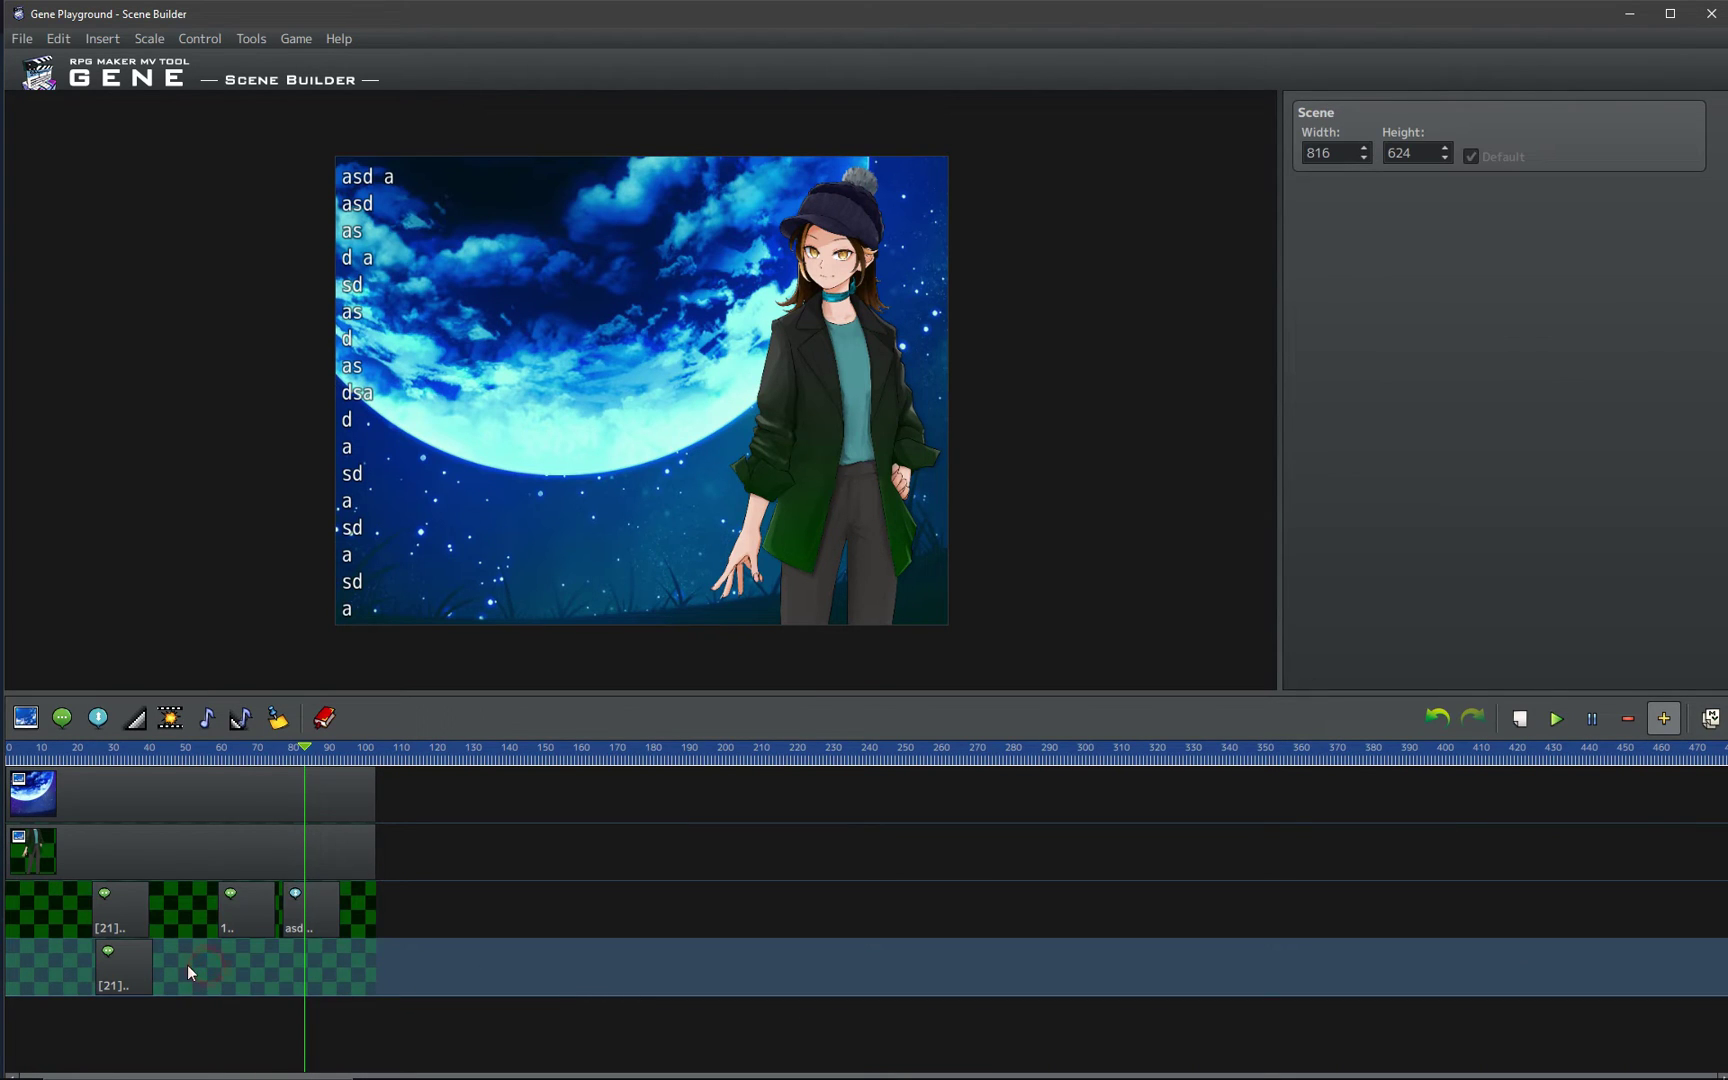
click(169, 755)
click(170, 717)
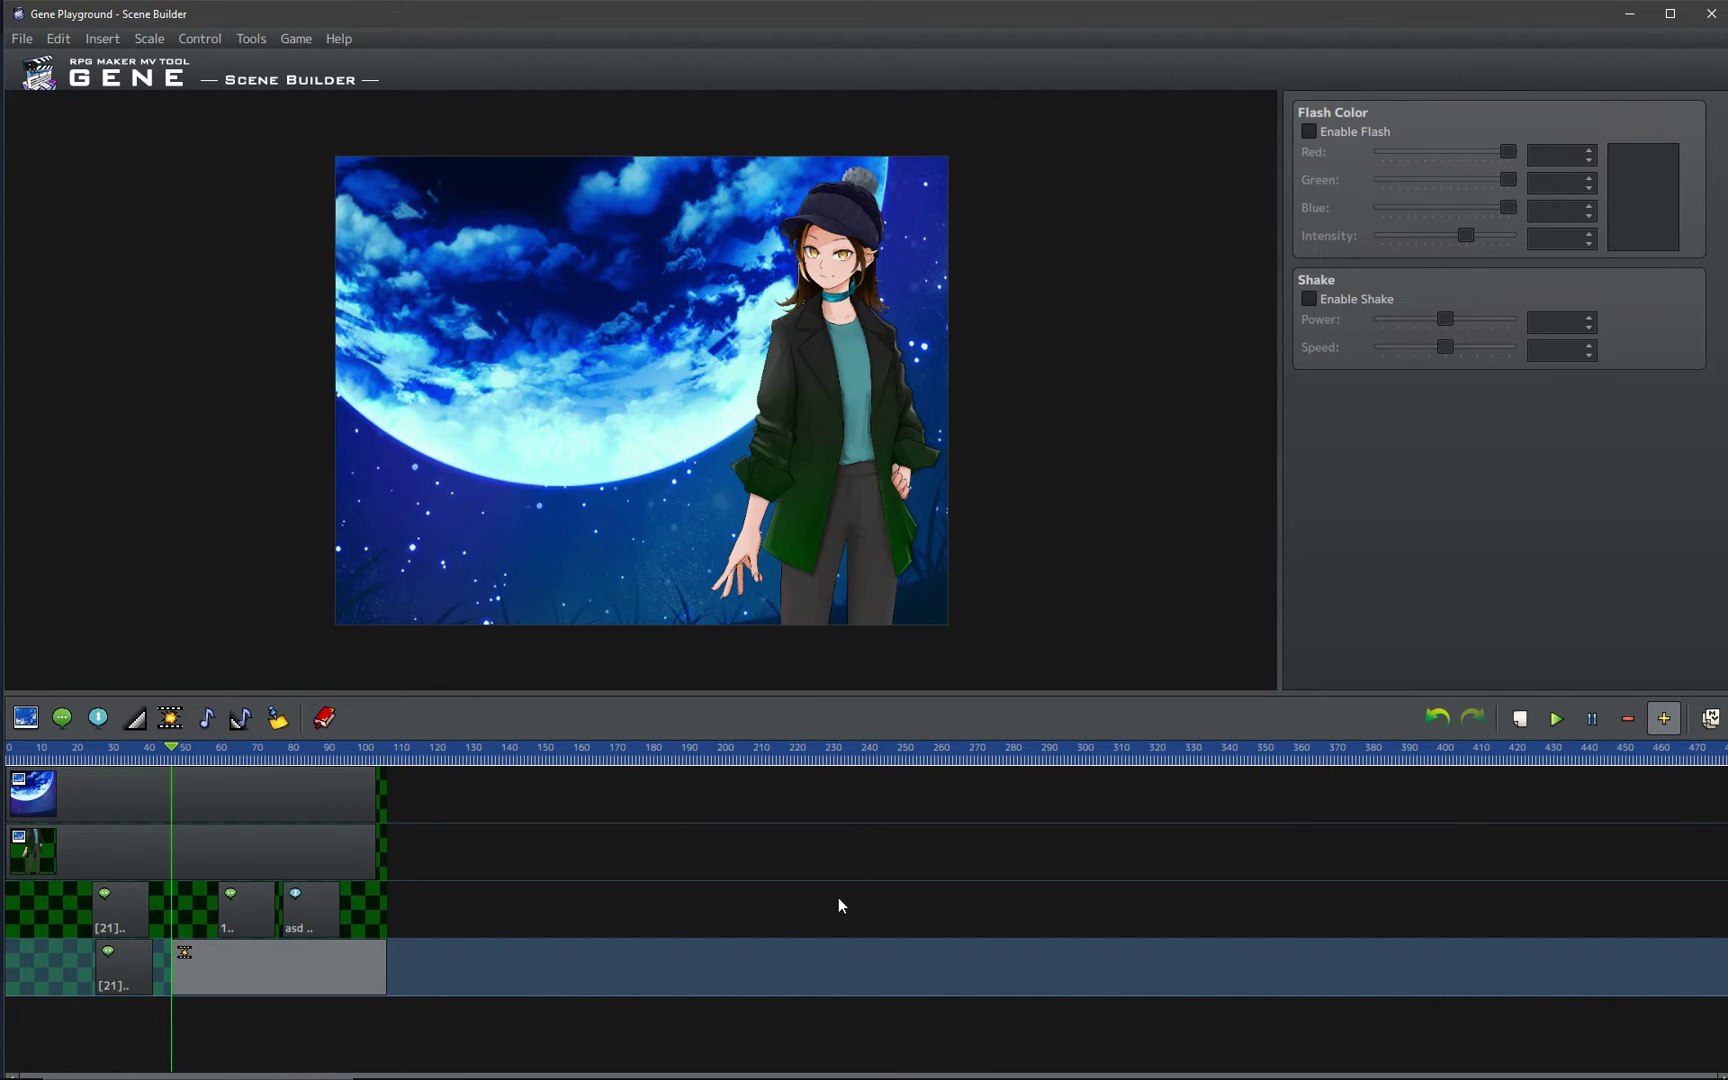
click(1309, 132)
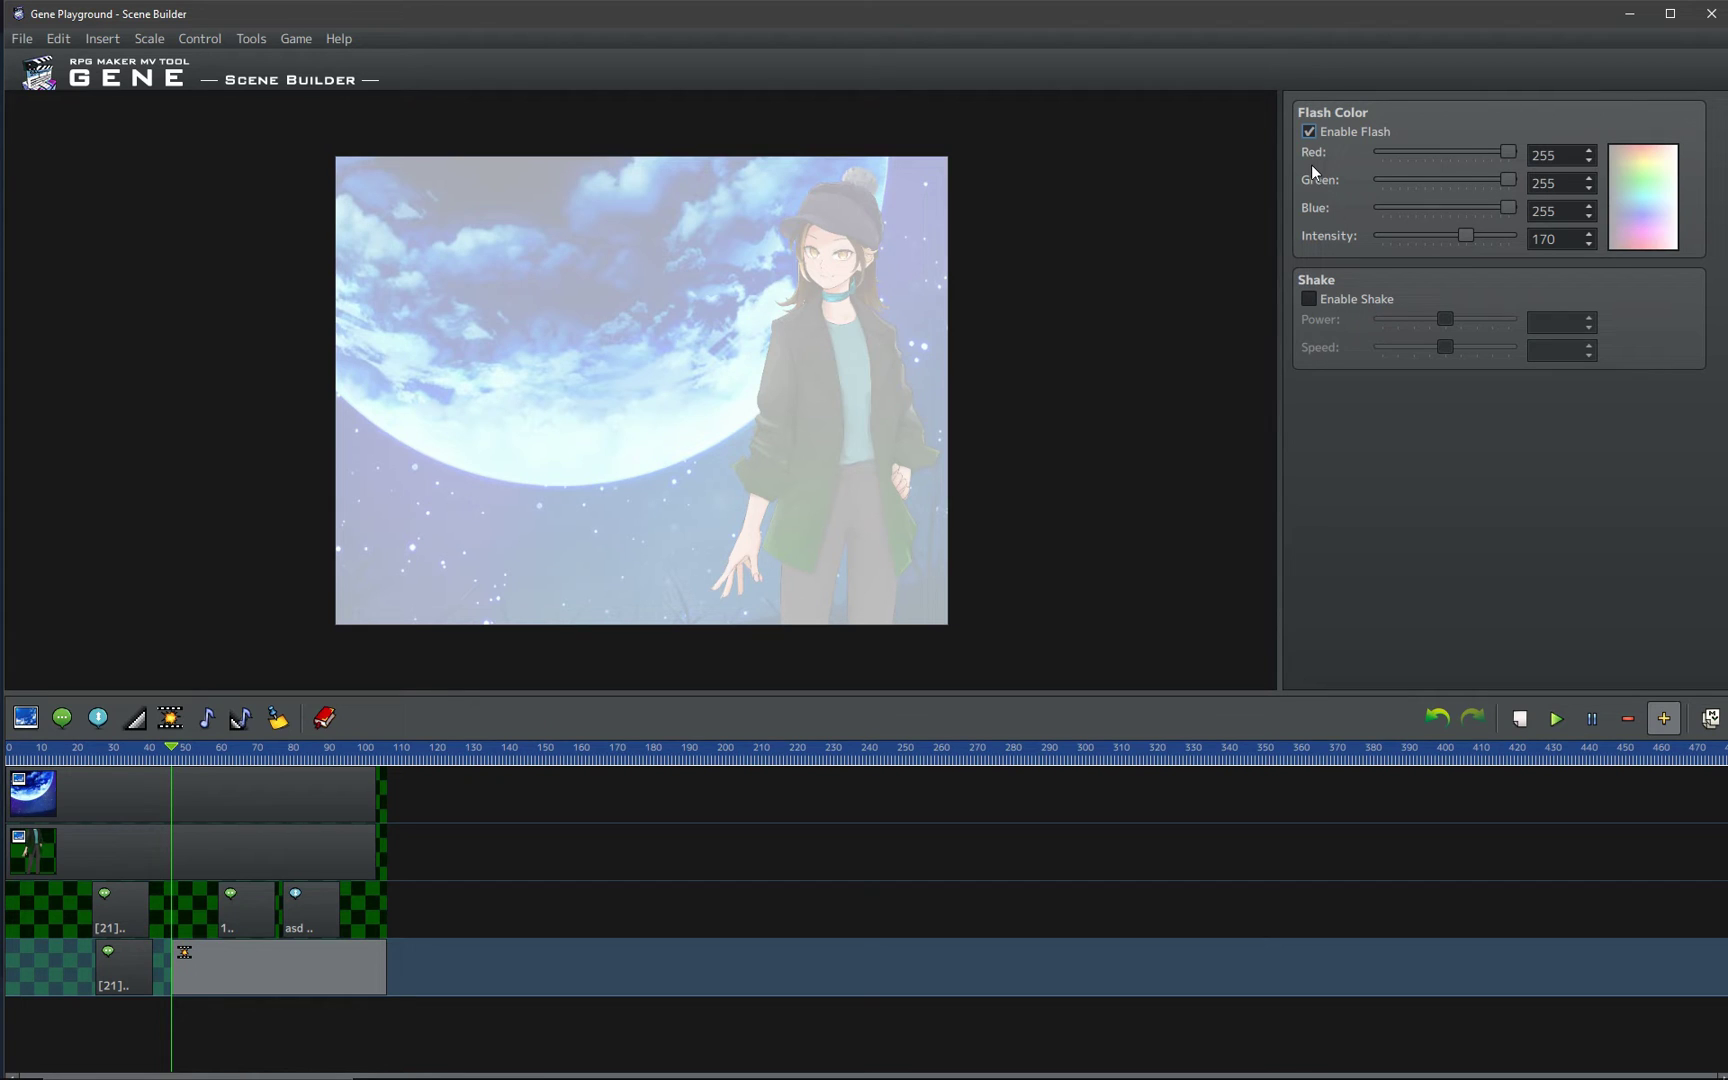
click(1311, 298)
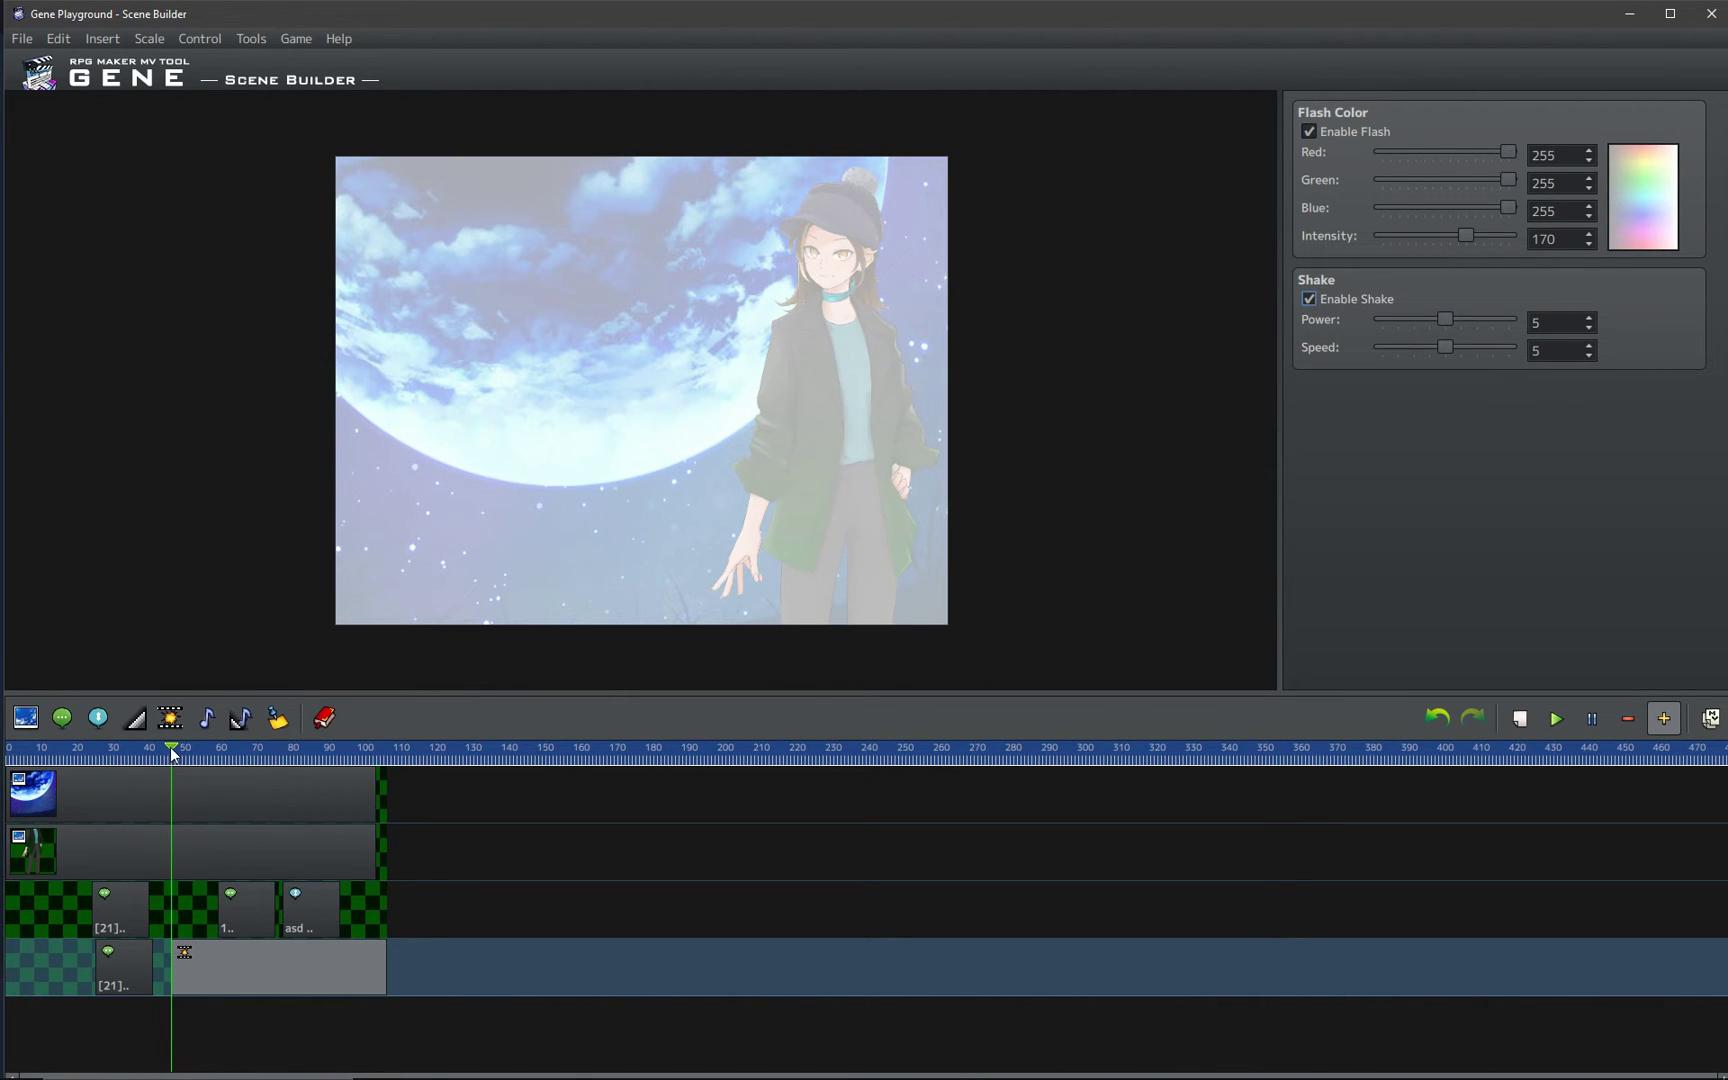
mouse_move(170, 747)
mouse_down()
mouse_move(328, 764)
mouse_move(190, 780)
mouse_move(366, 788)
mouse_up()
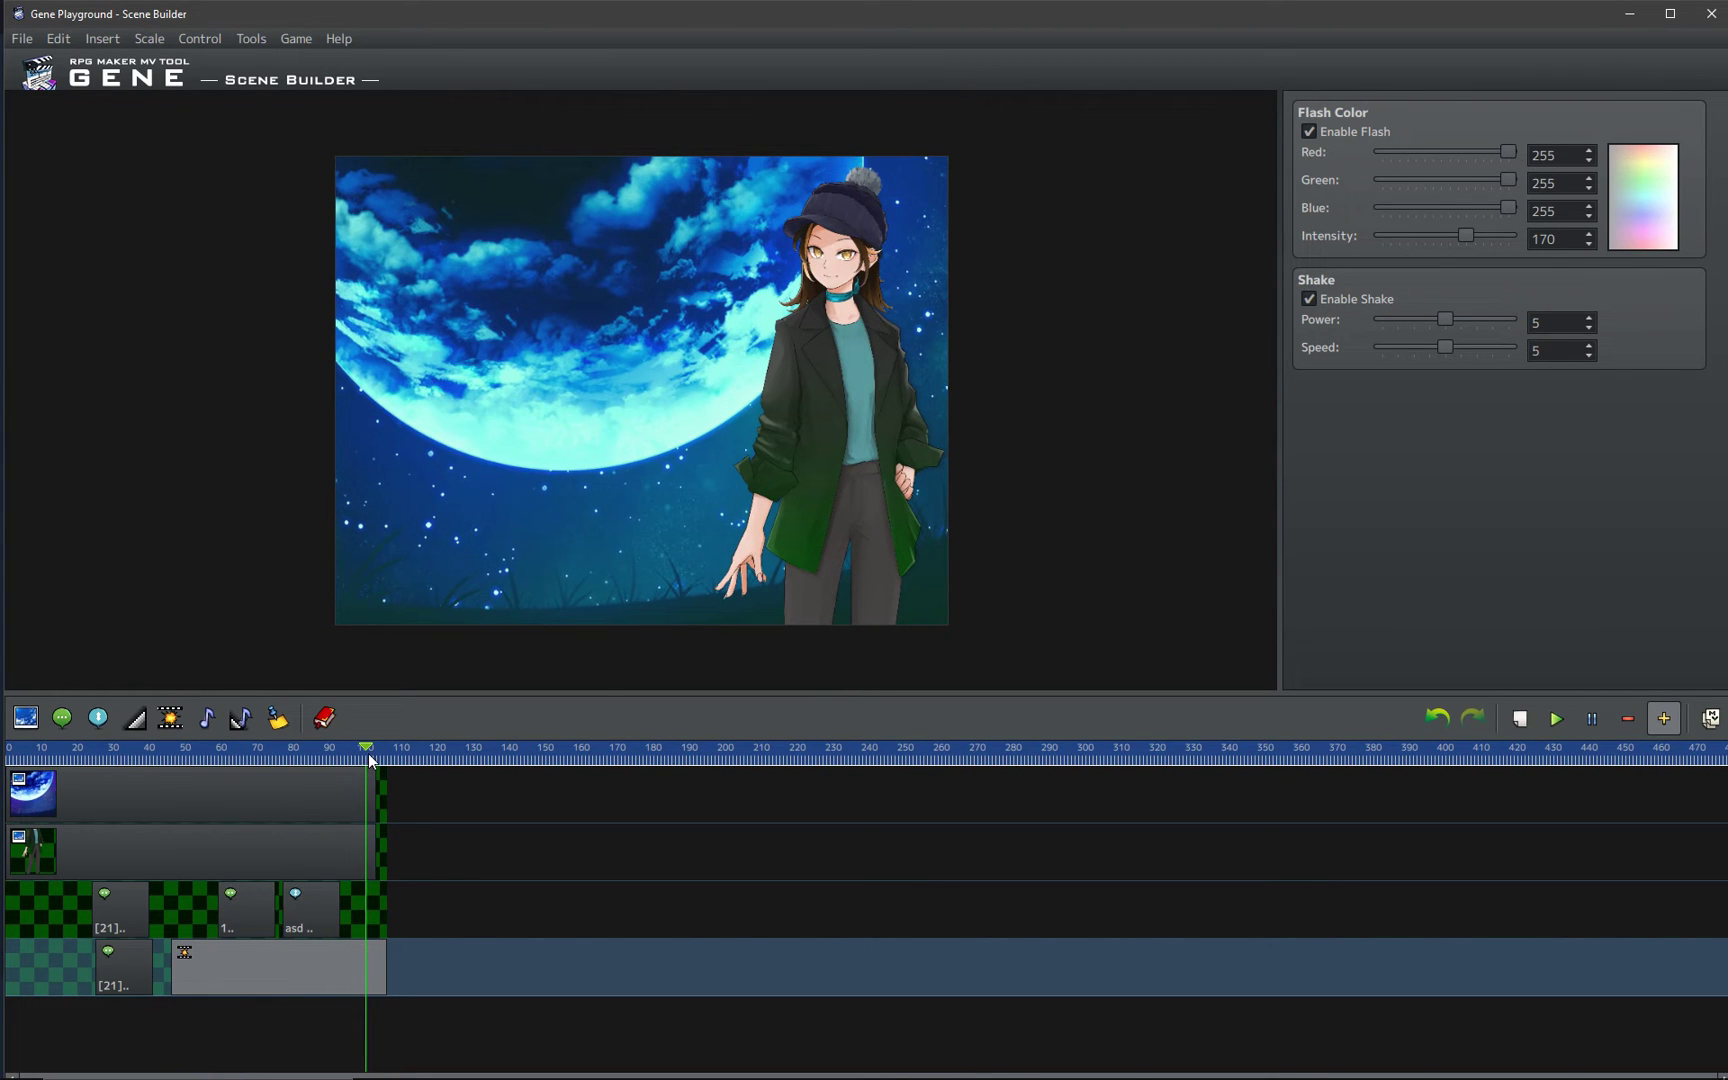
mouse_move(366, 751)
mouse_down()
mouse_move(184, 760)
mouse_move(372, 773)
mouse_up()
- Add a BGM audio event near frame 70 on the bottom track, plus a comment event around frame 85
click(1519, 718)
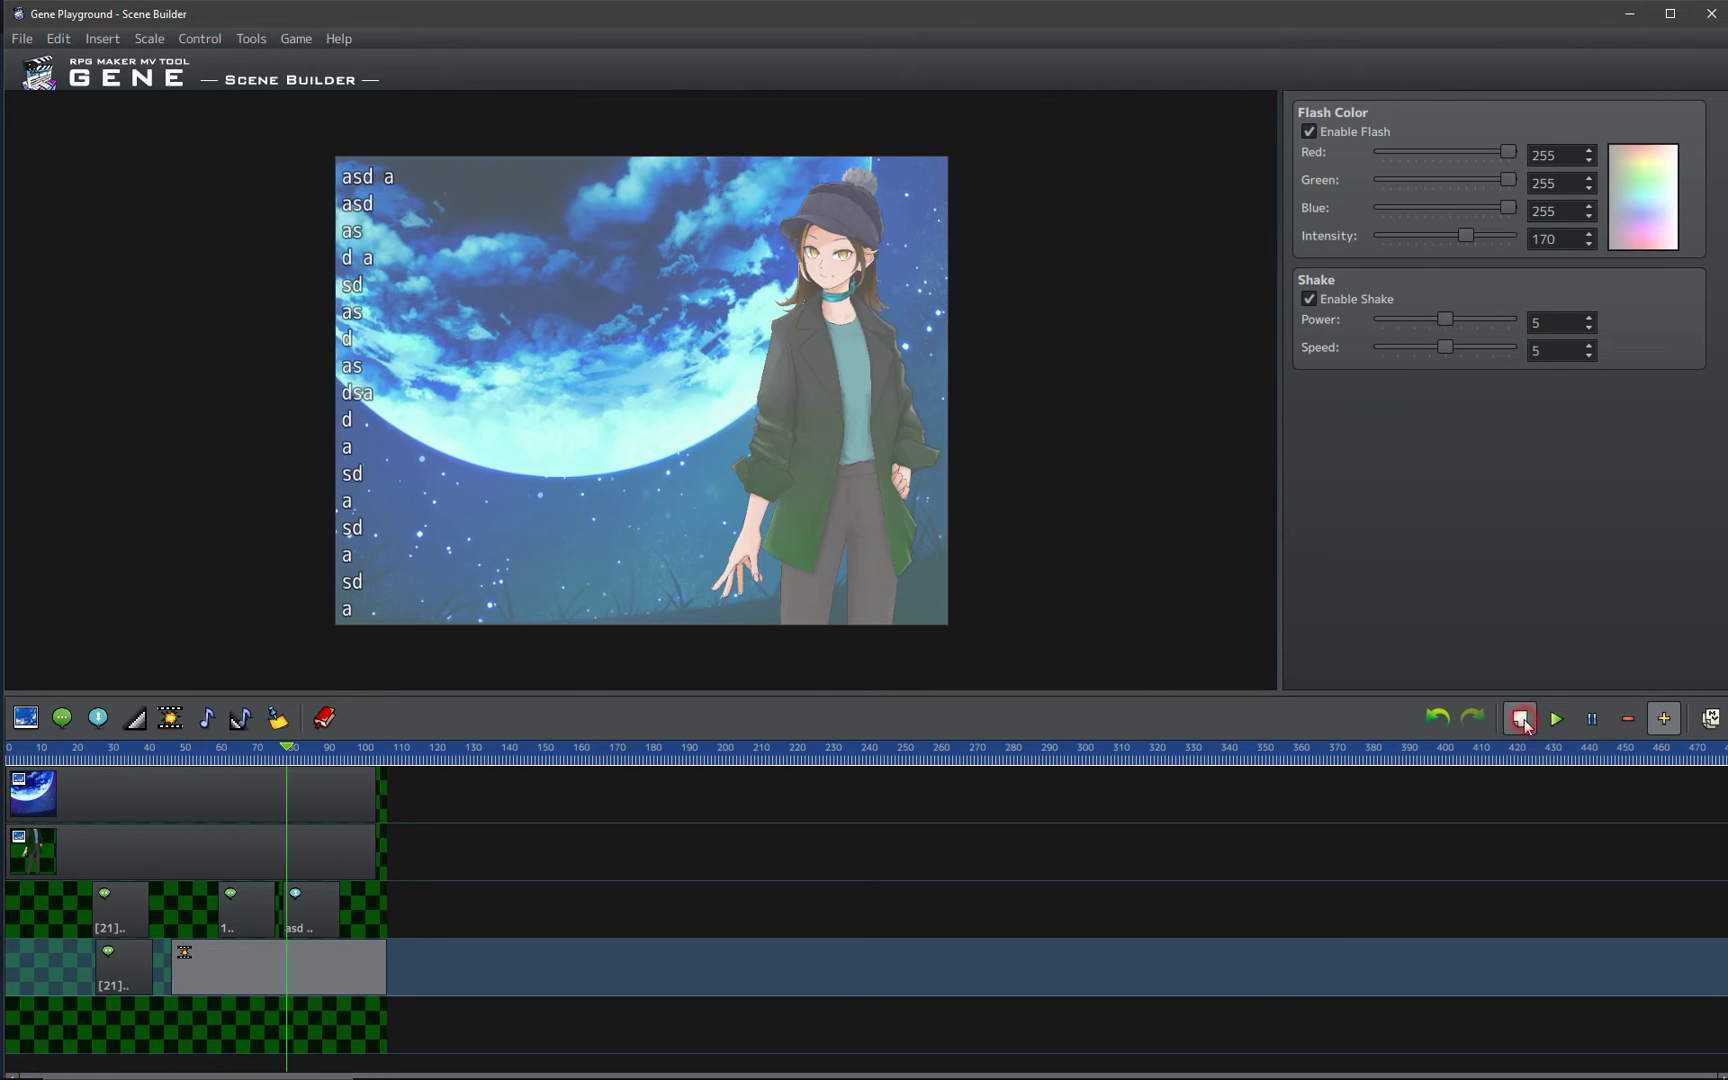
click(202, 1022)
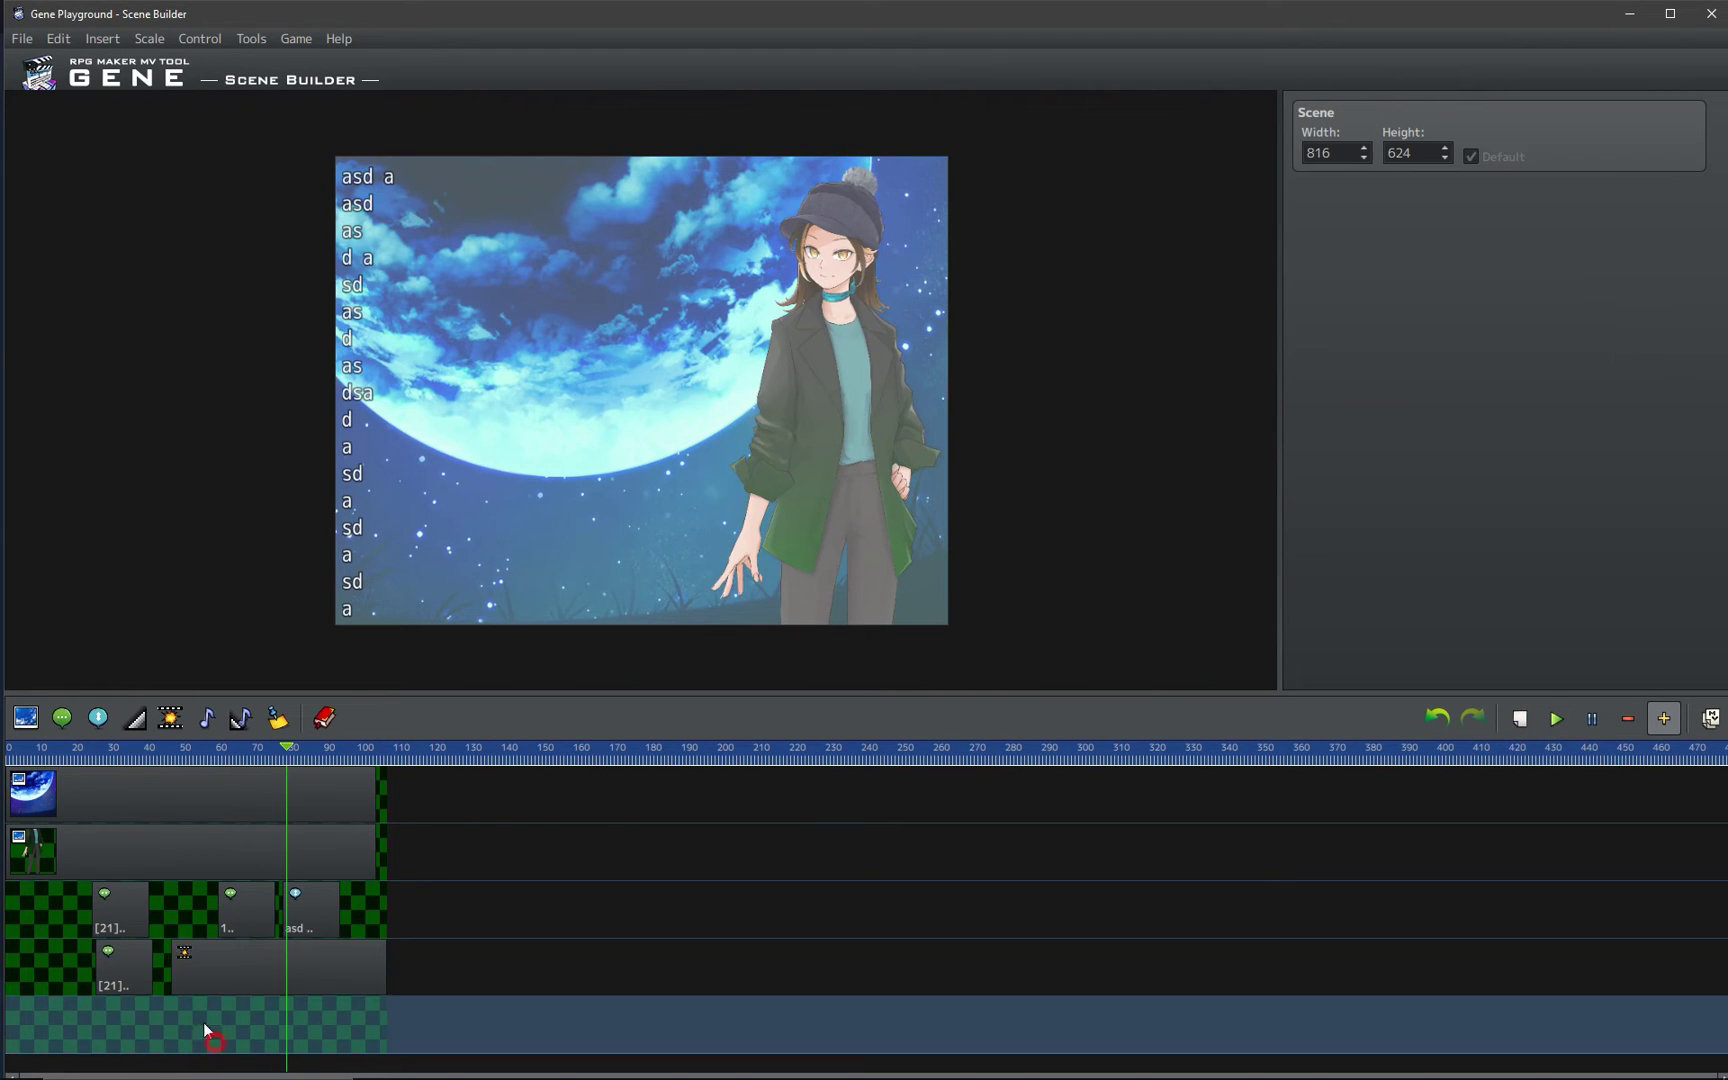
click(208, 716)
drag(304, 1030, 265, 1030)
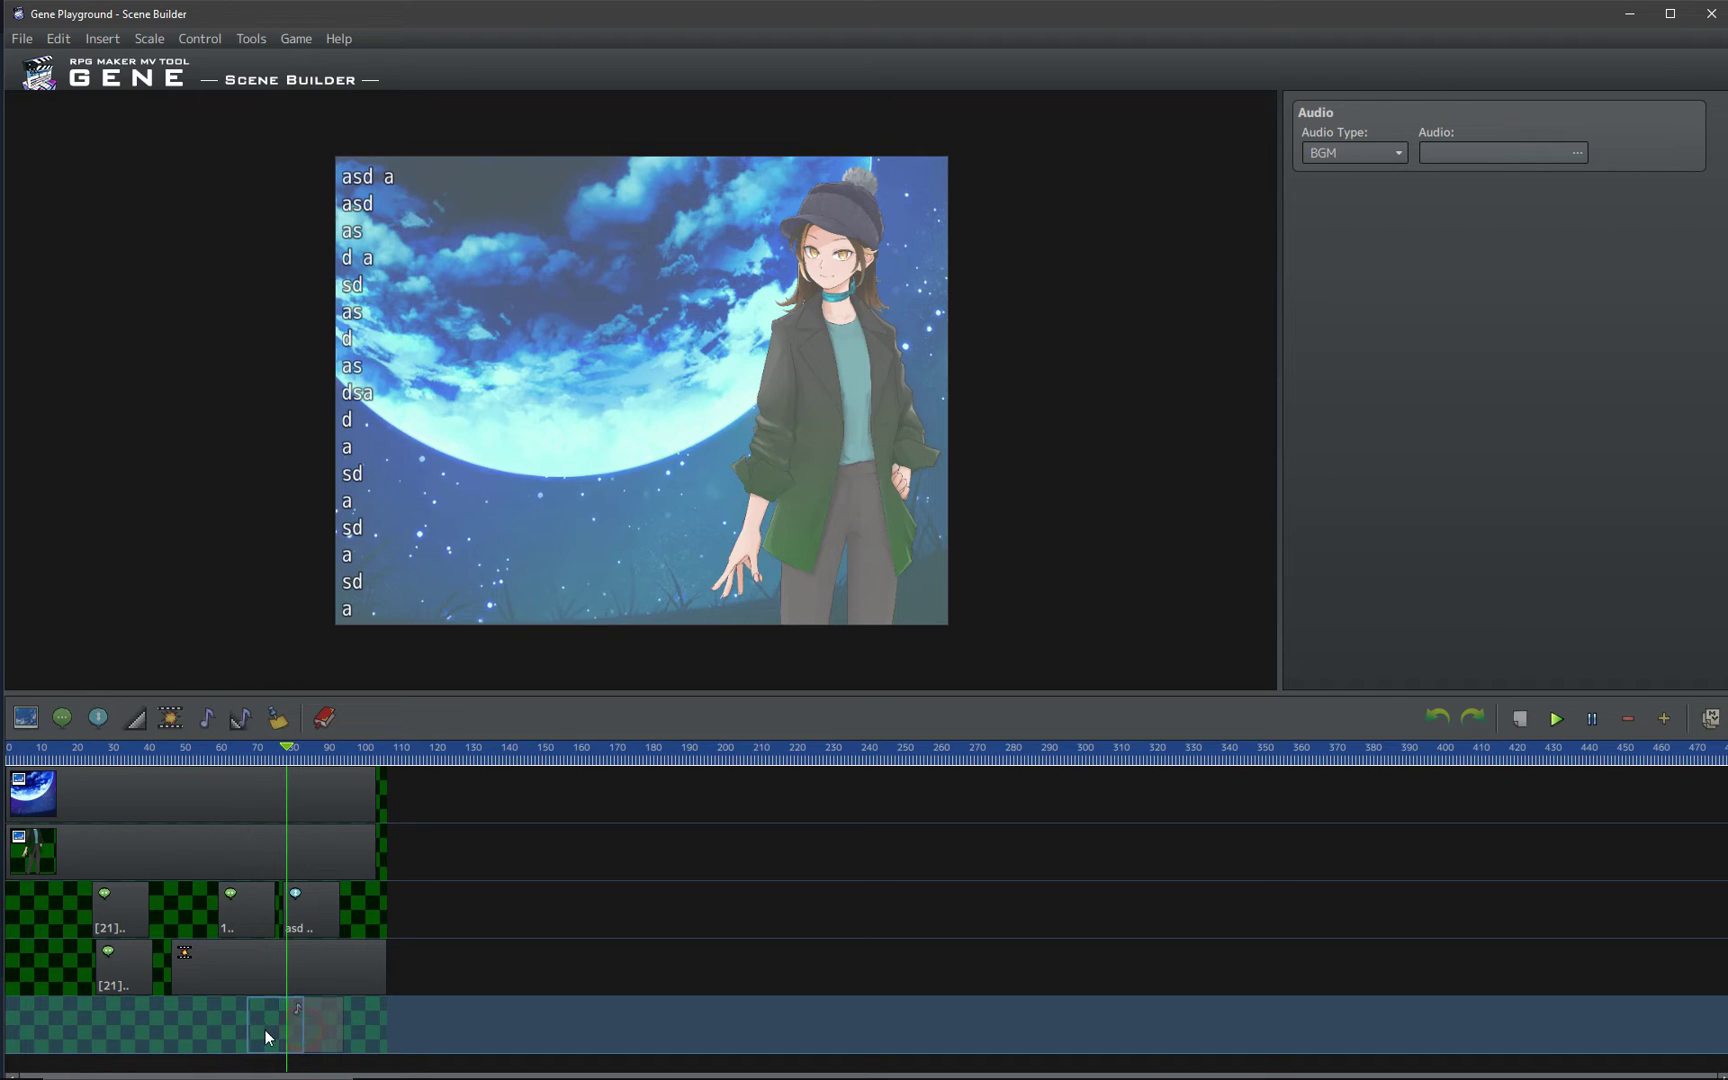
click(1370, 155)
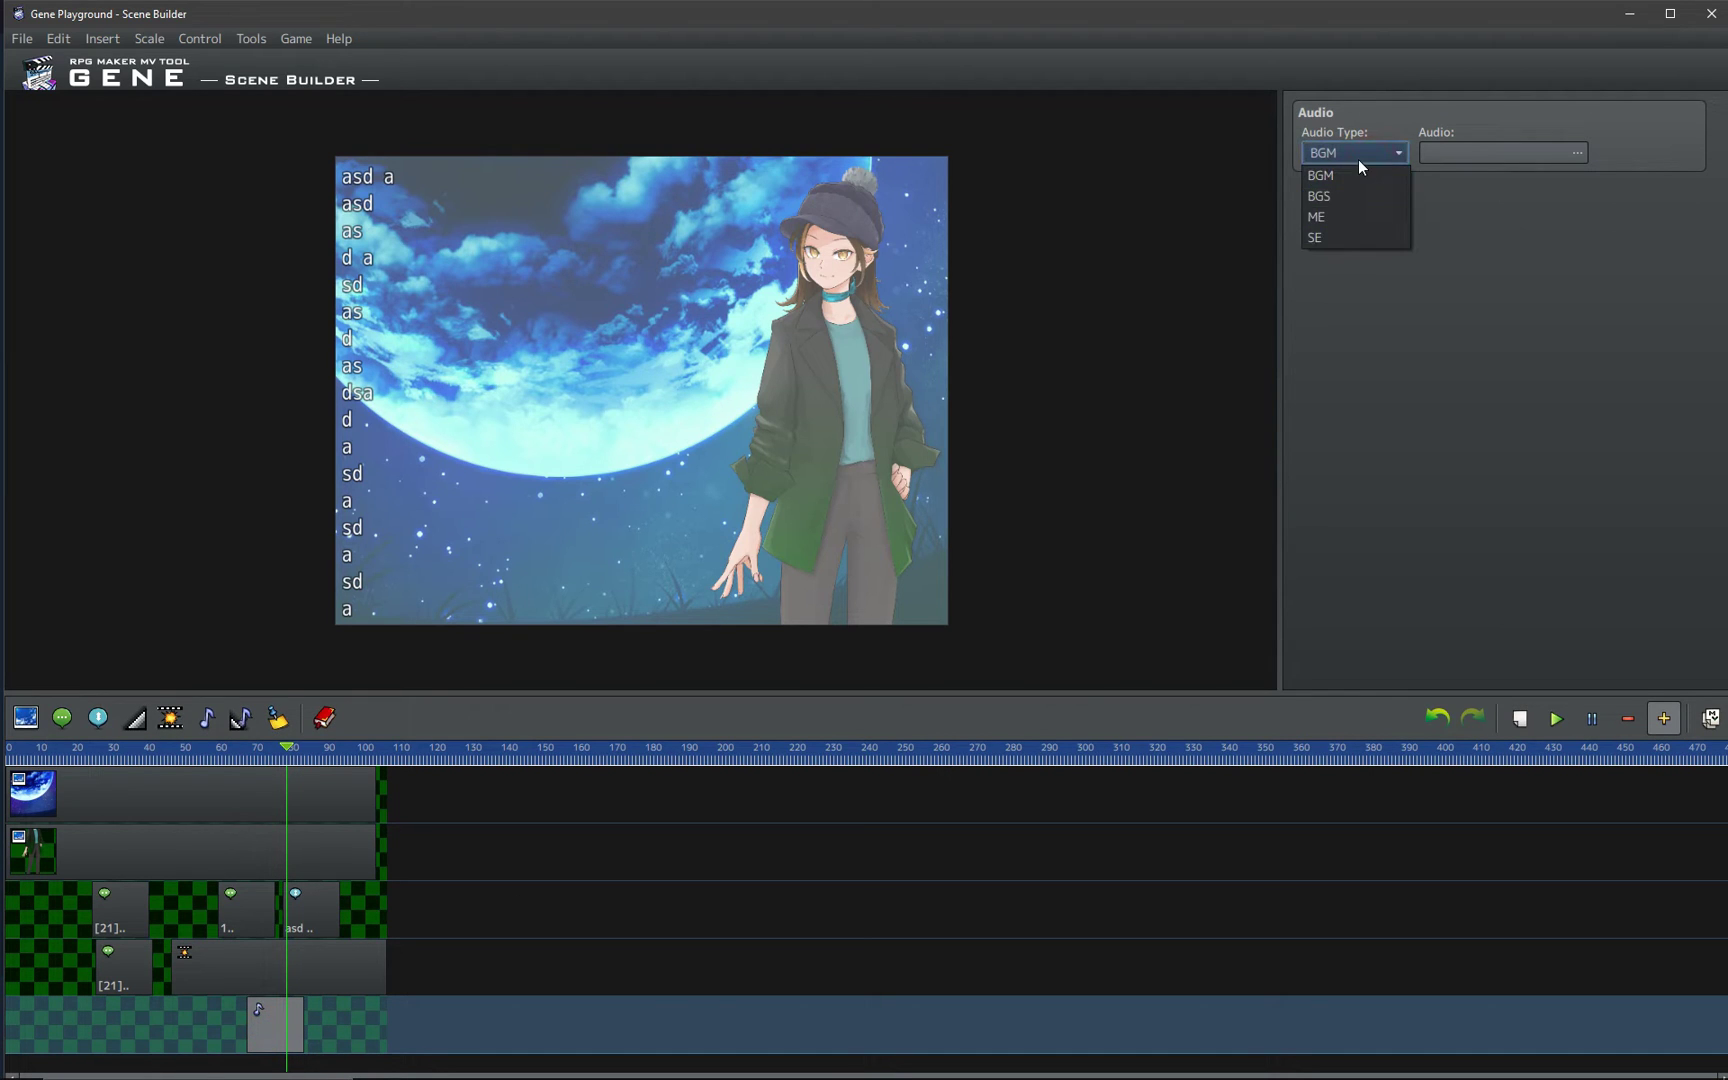
click(1377, 293)
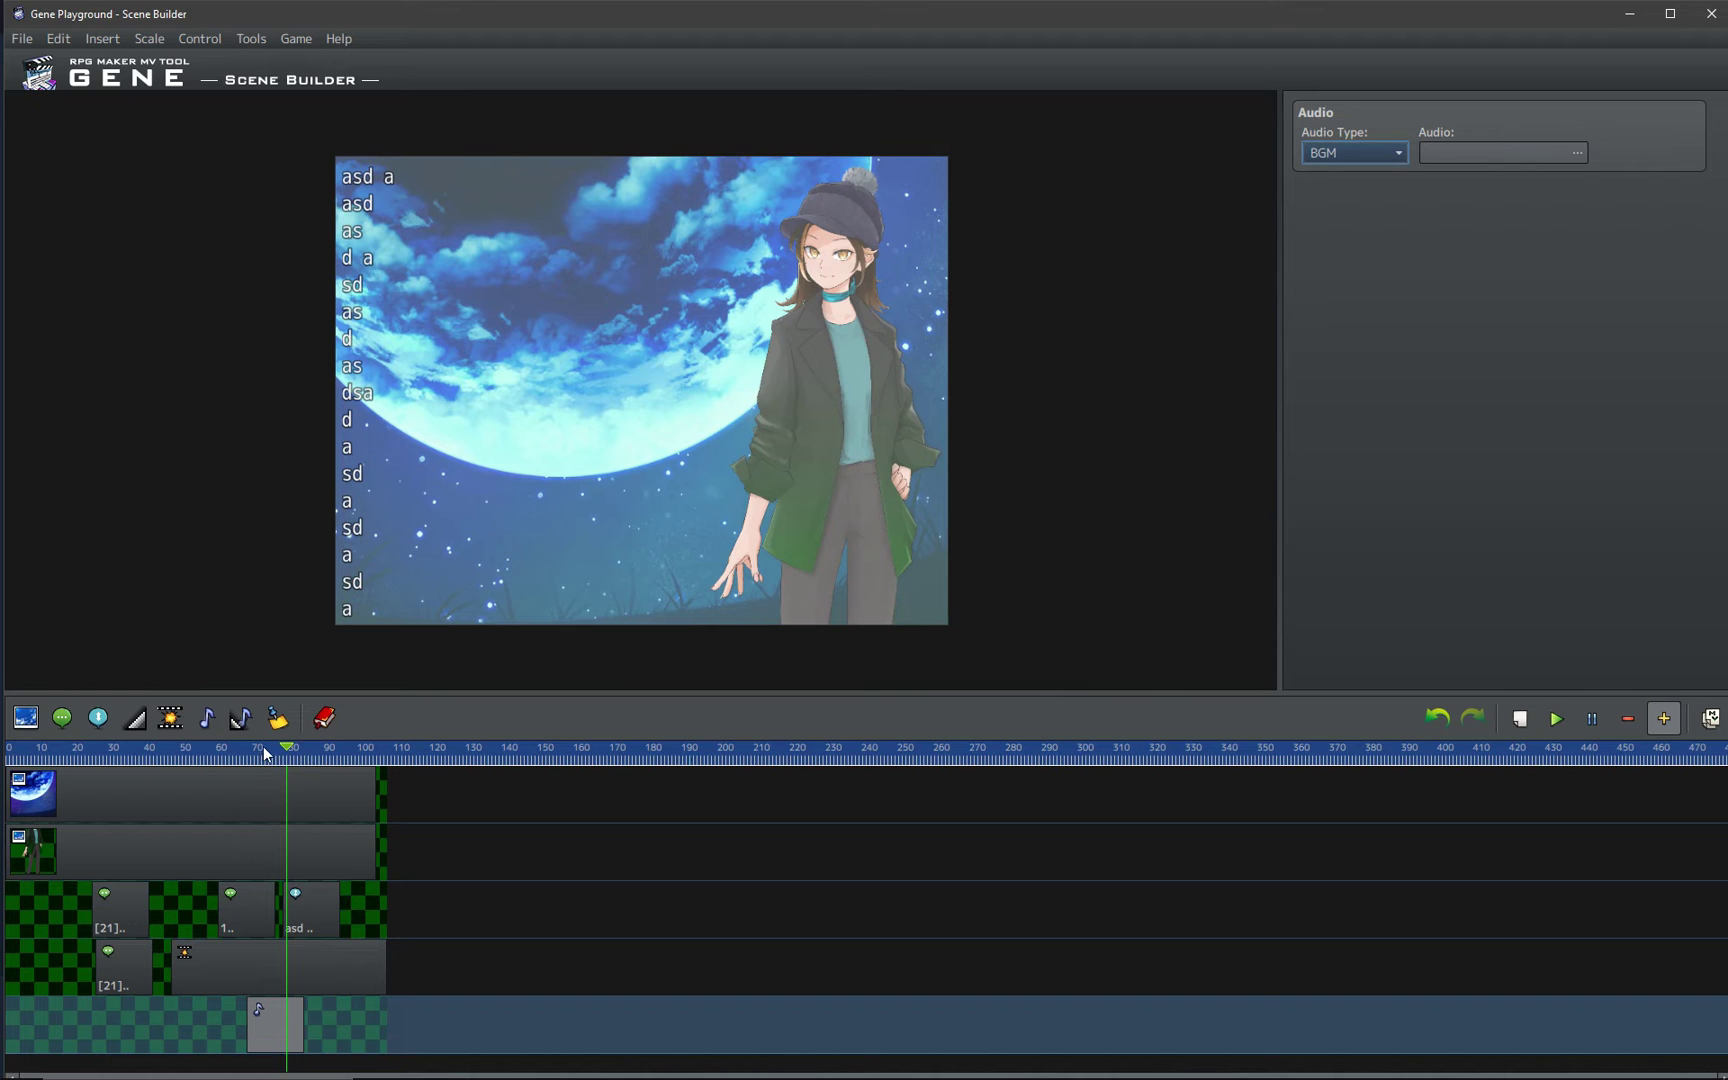
click(310, 753)
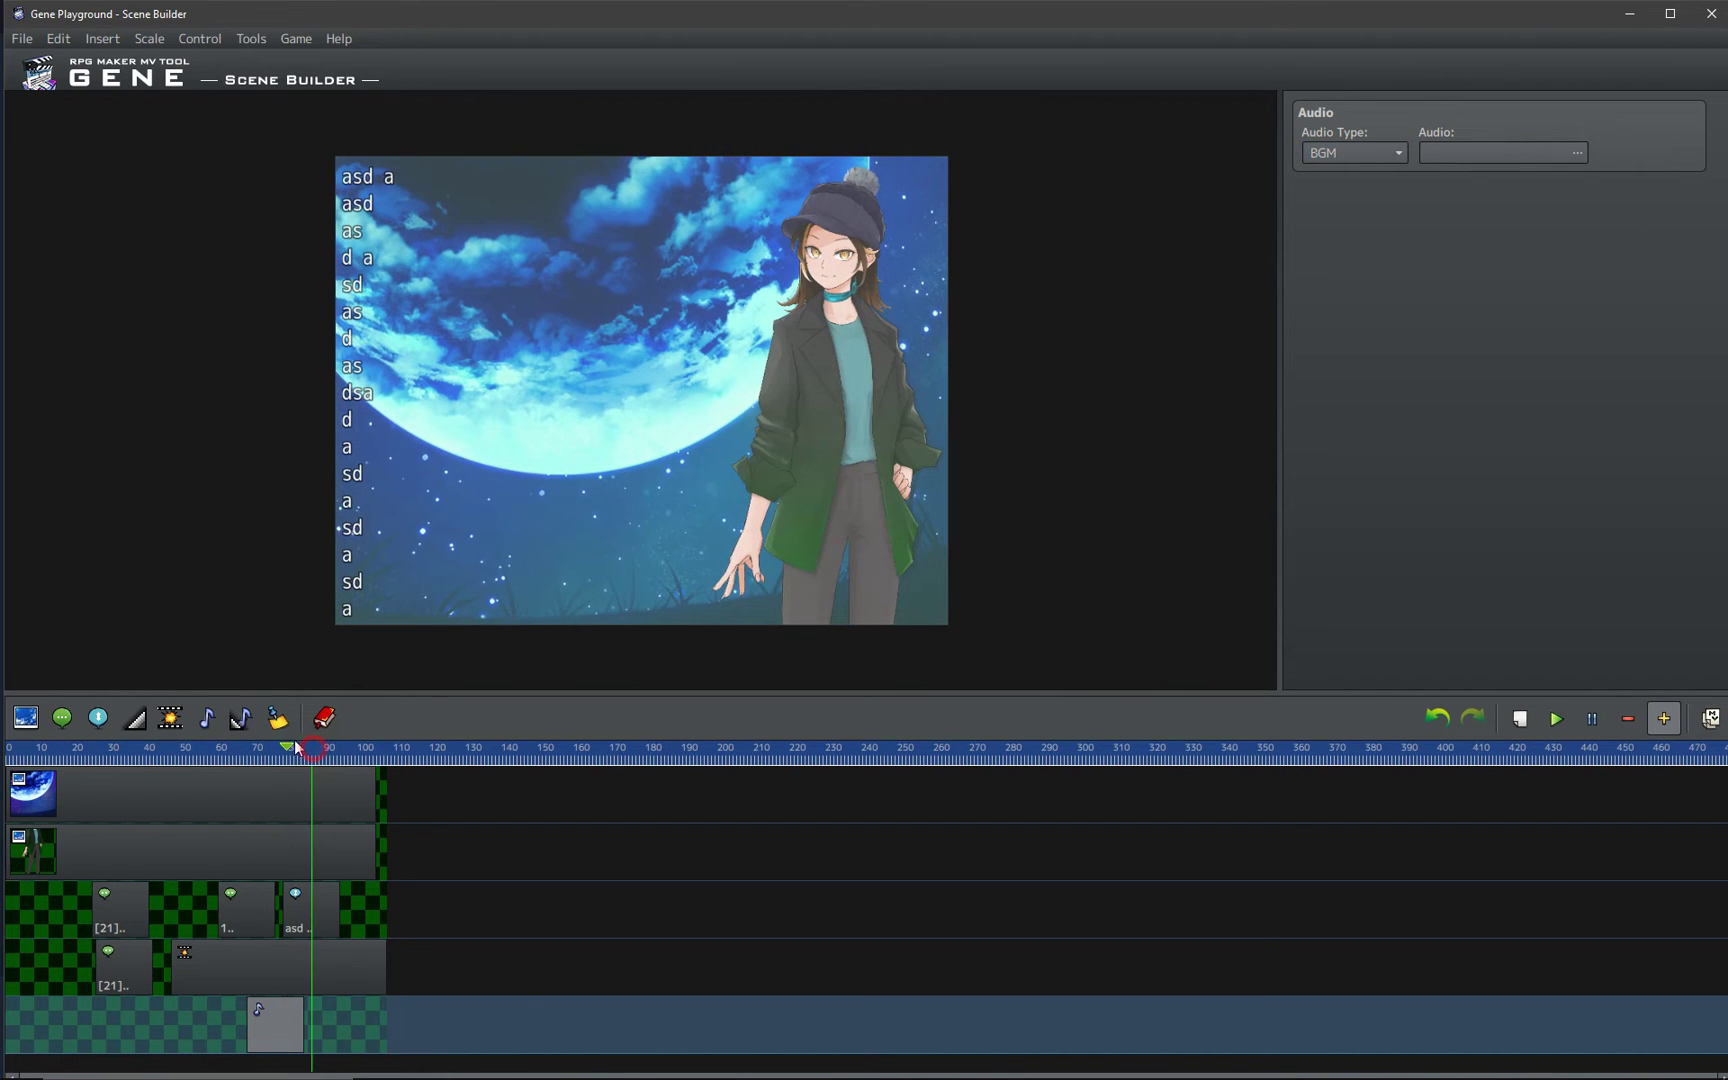
click(240, 717)
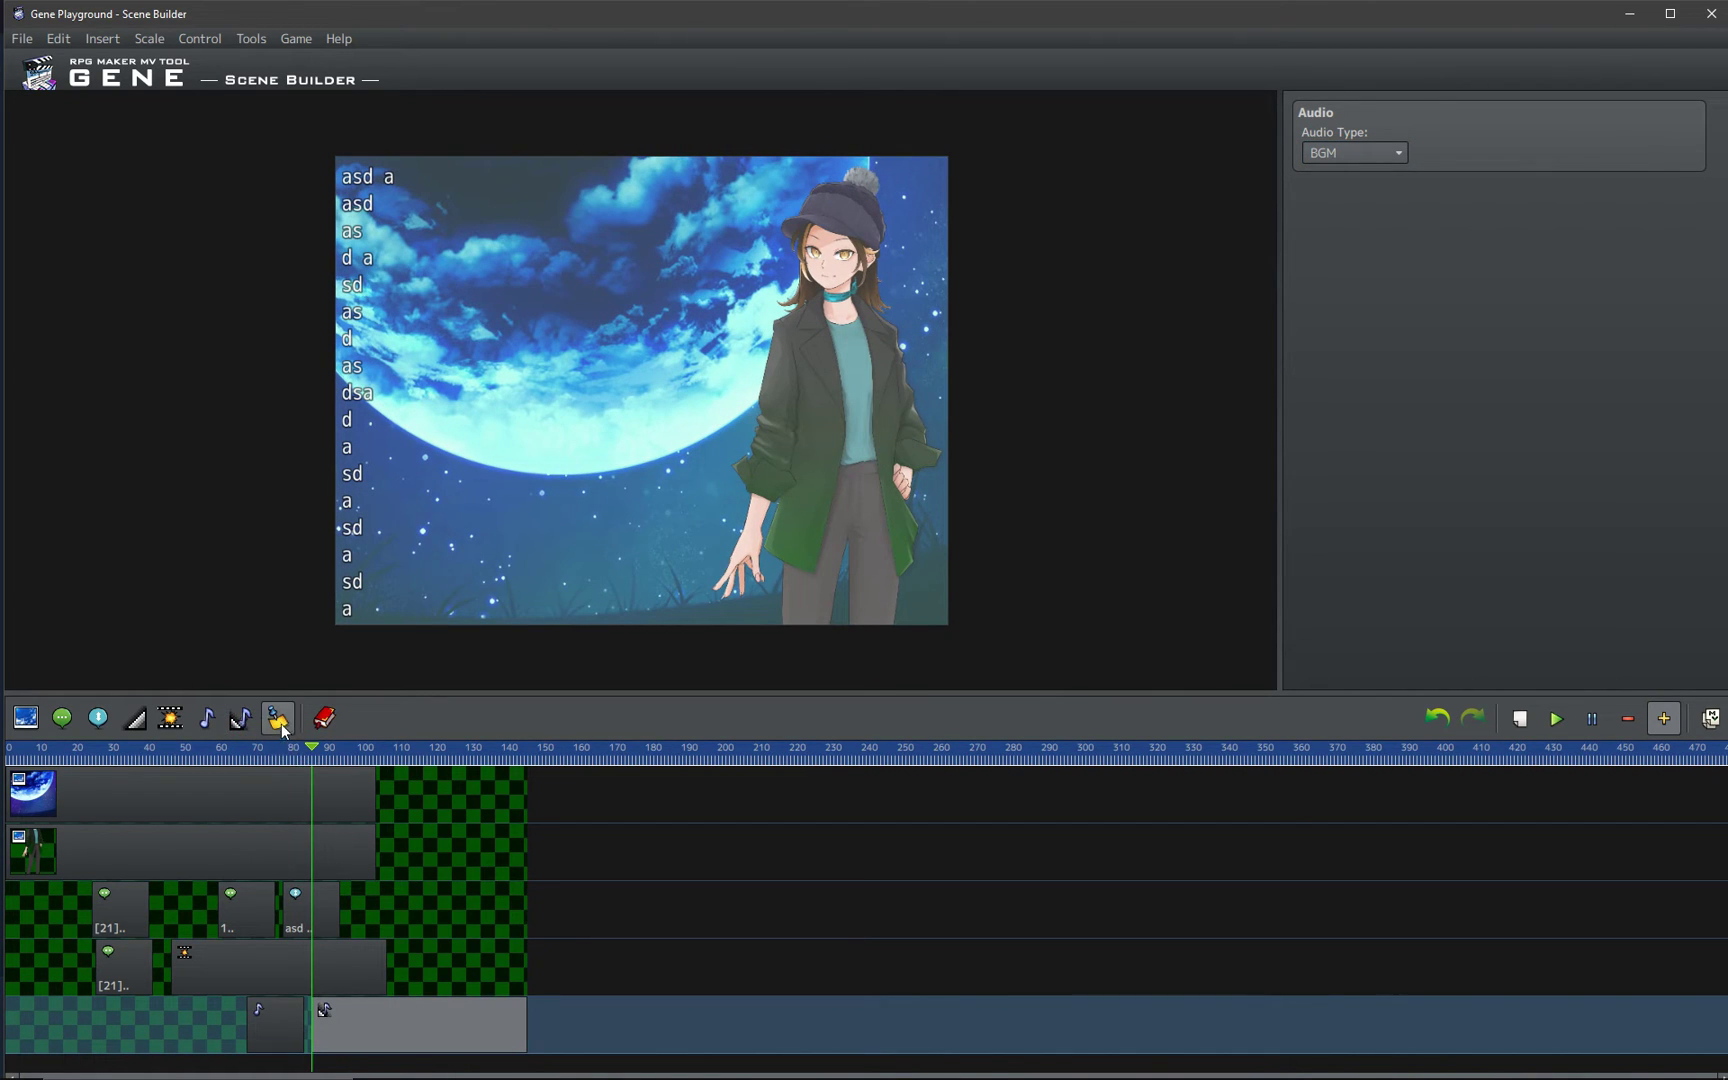
- Fill the comment with 'This is not a comment.', 'Definitely not. Not at all.', 'Do not be fooled.'
click(278, 717)
click(190, 750)
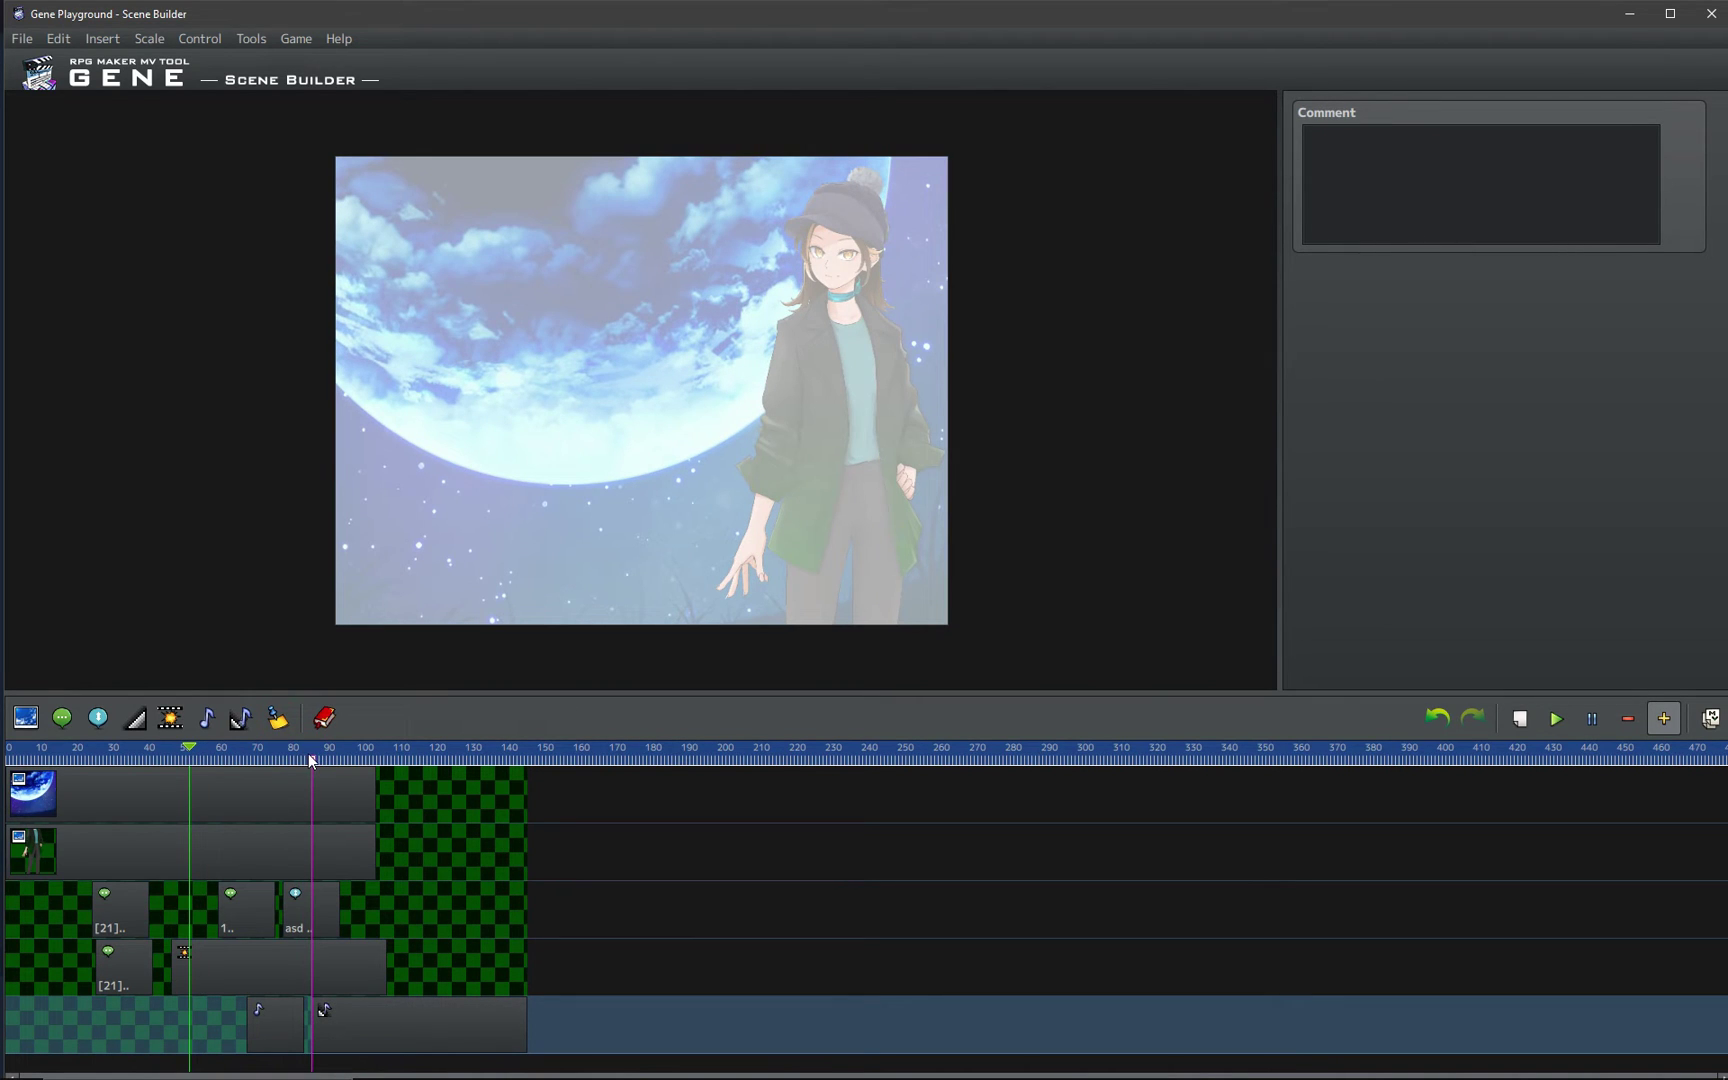
drag(188, 748, 95, 748)
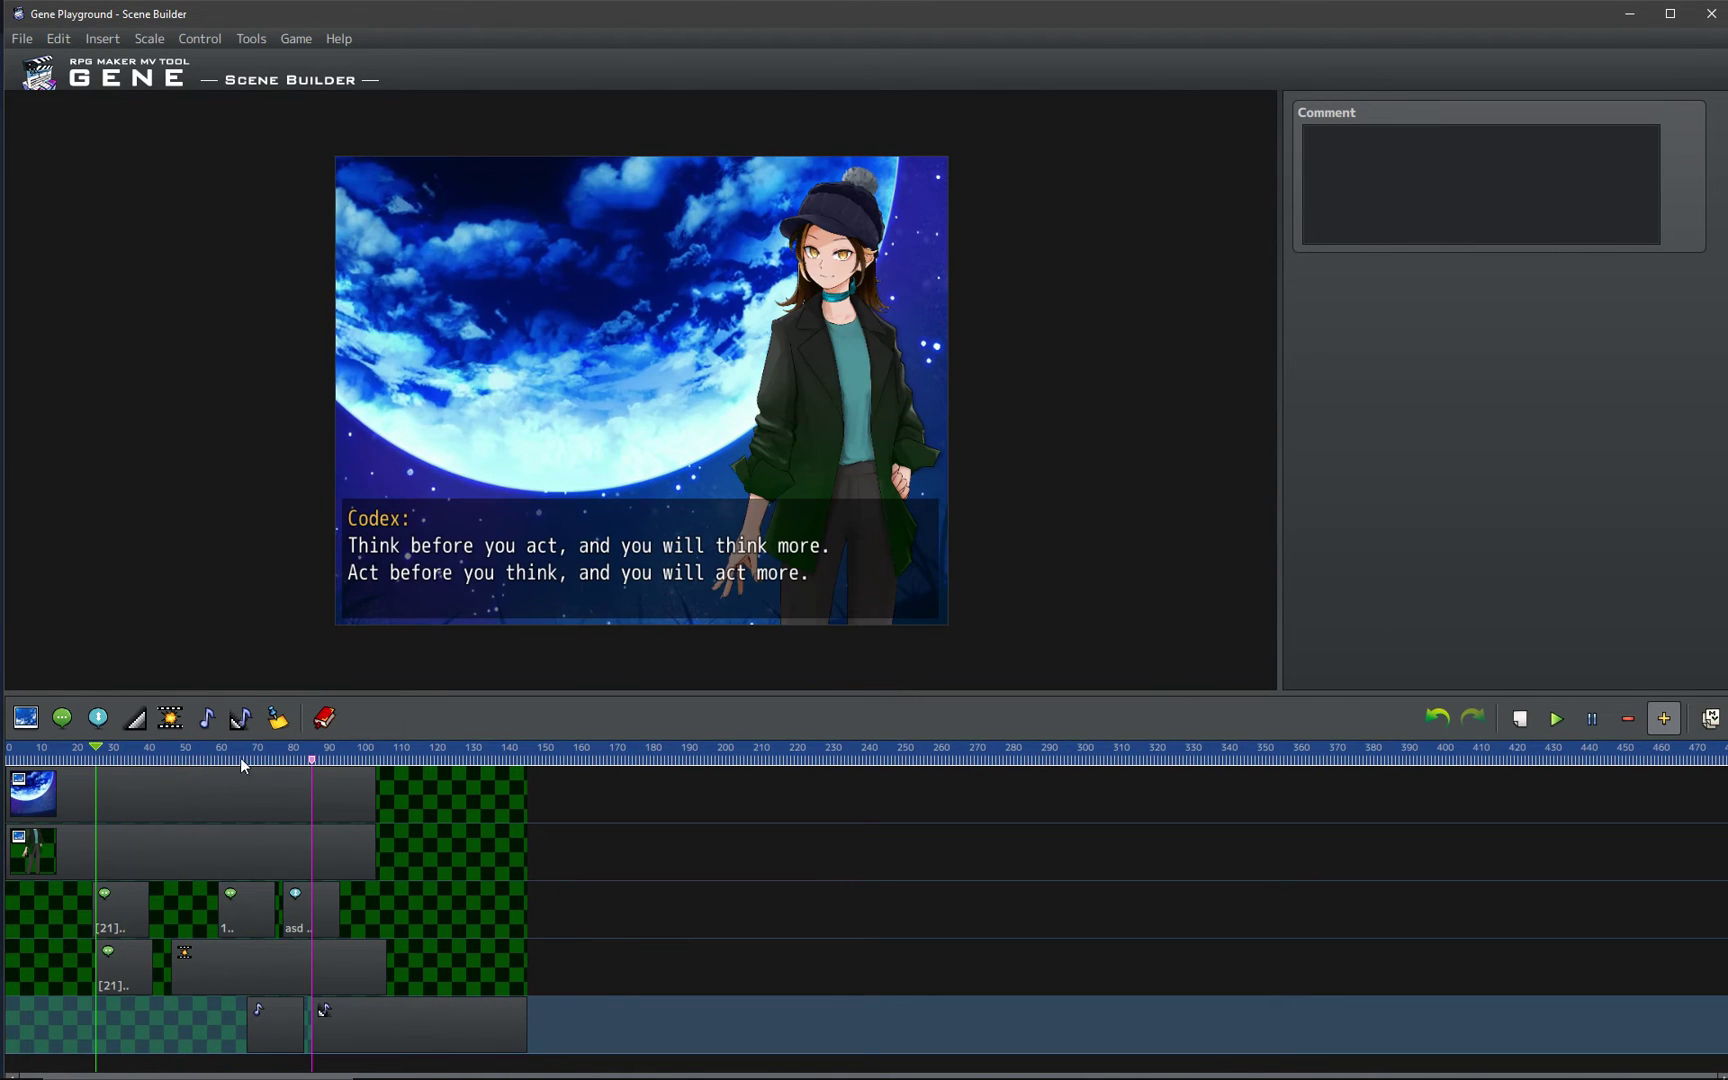
drag(312, 759, 326, 759)
click(1346, 198)
text(This is not a comment.)
key(Return)
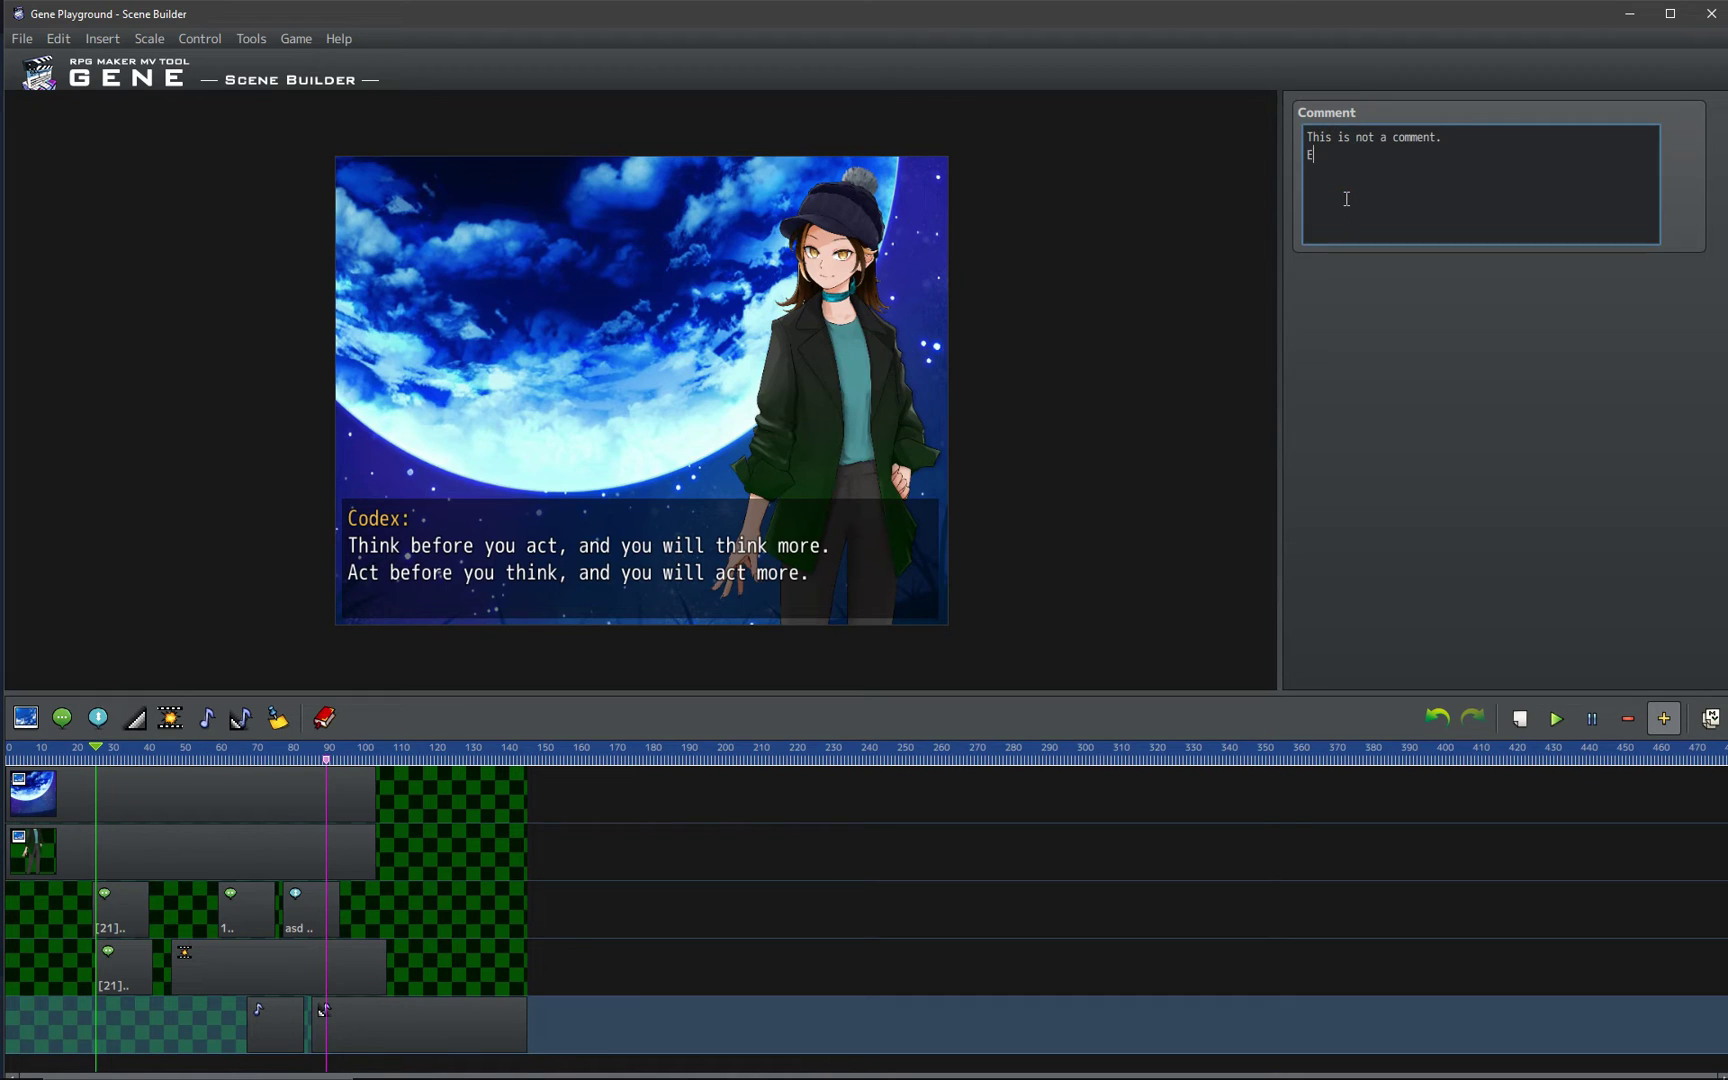
text(Definitely not. Not at all.)
key(Return)
text(Do not be fooled.)
click(412, 717)
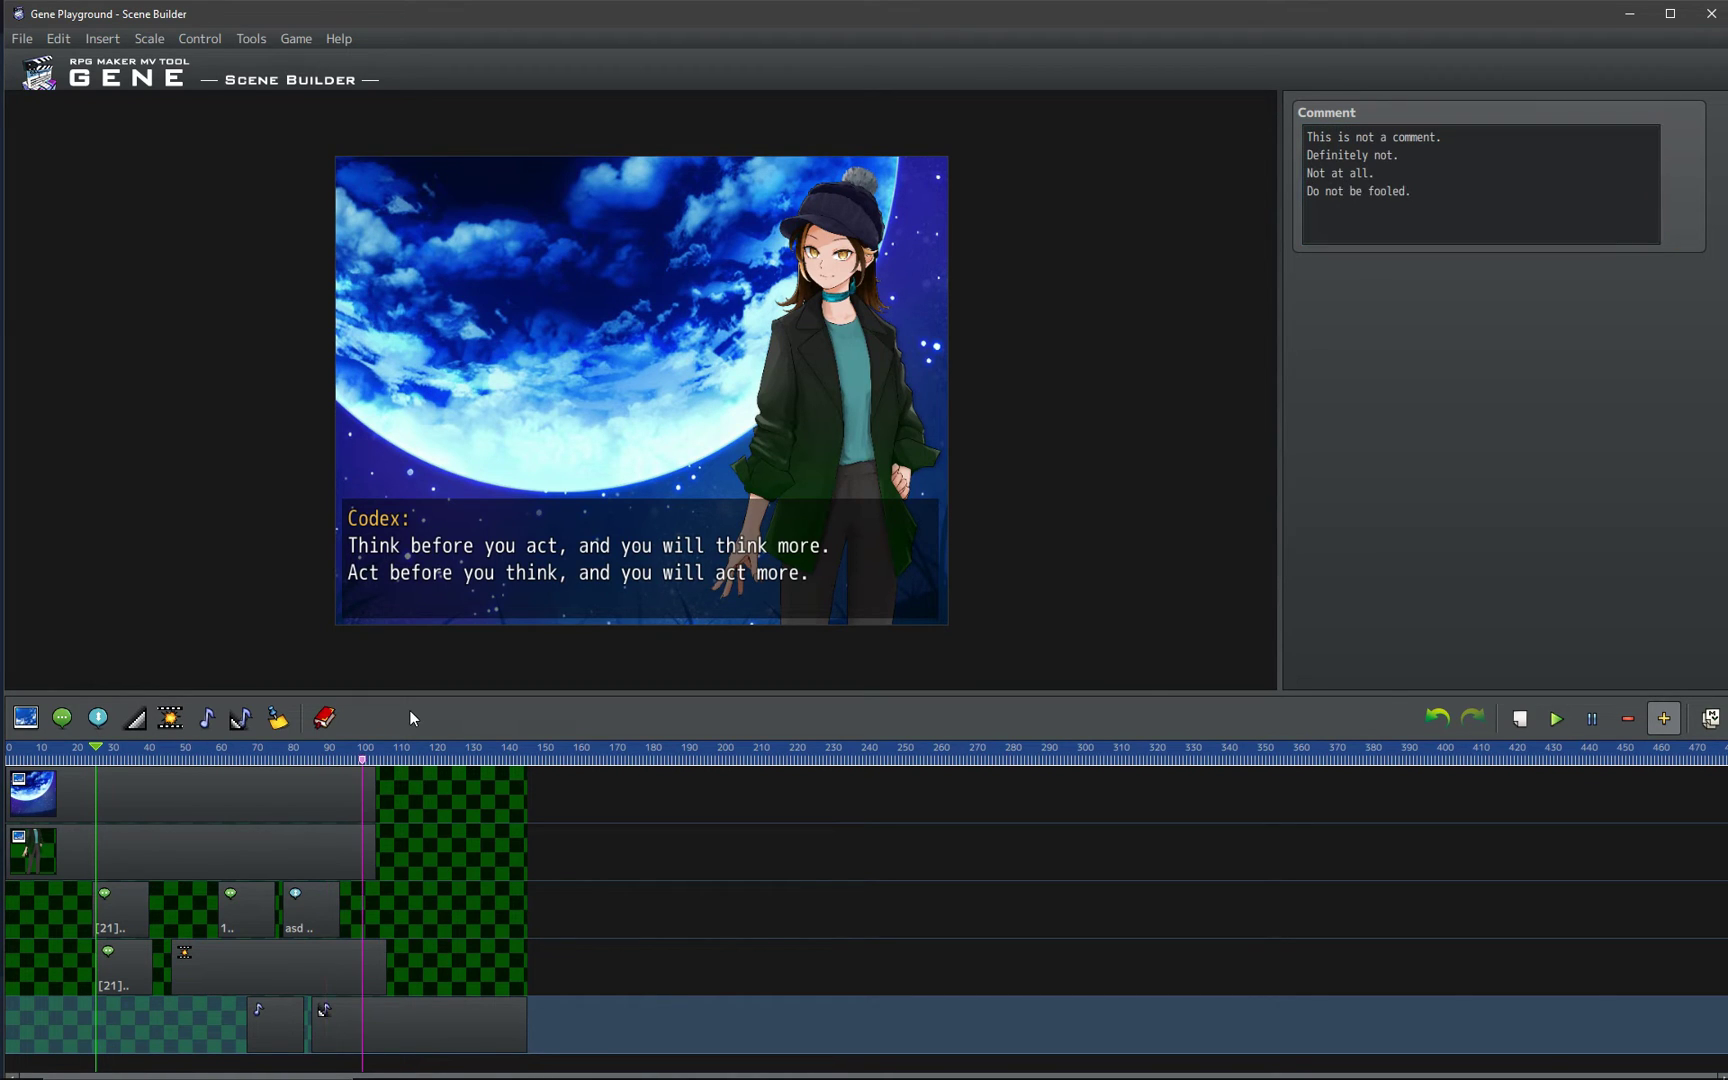
- Browse the Basics and Event Templates preset lists and the save-as-preset dialog, cancelling both
click(325, 719)
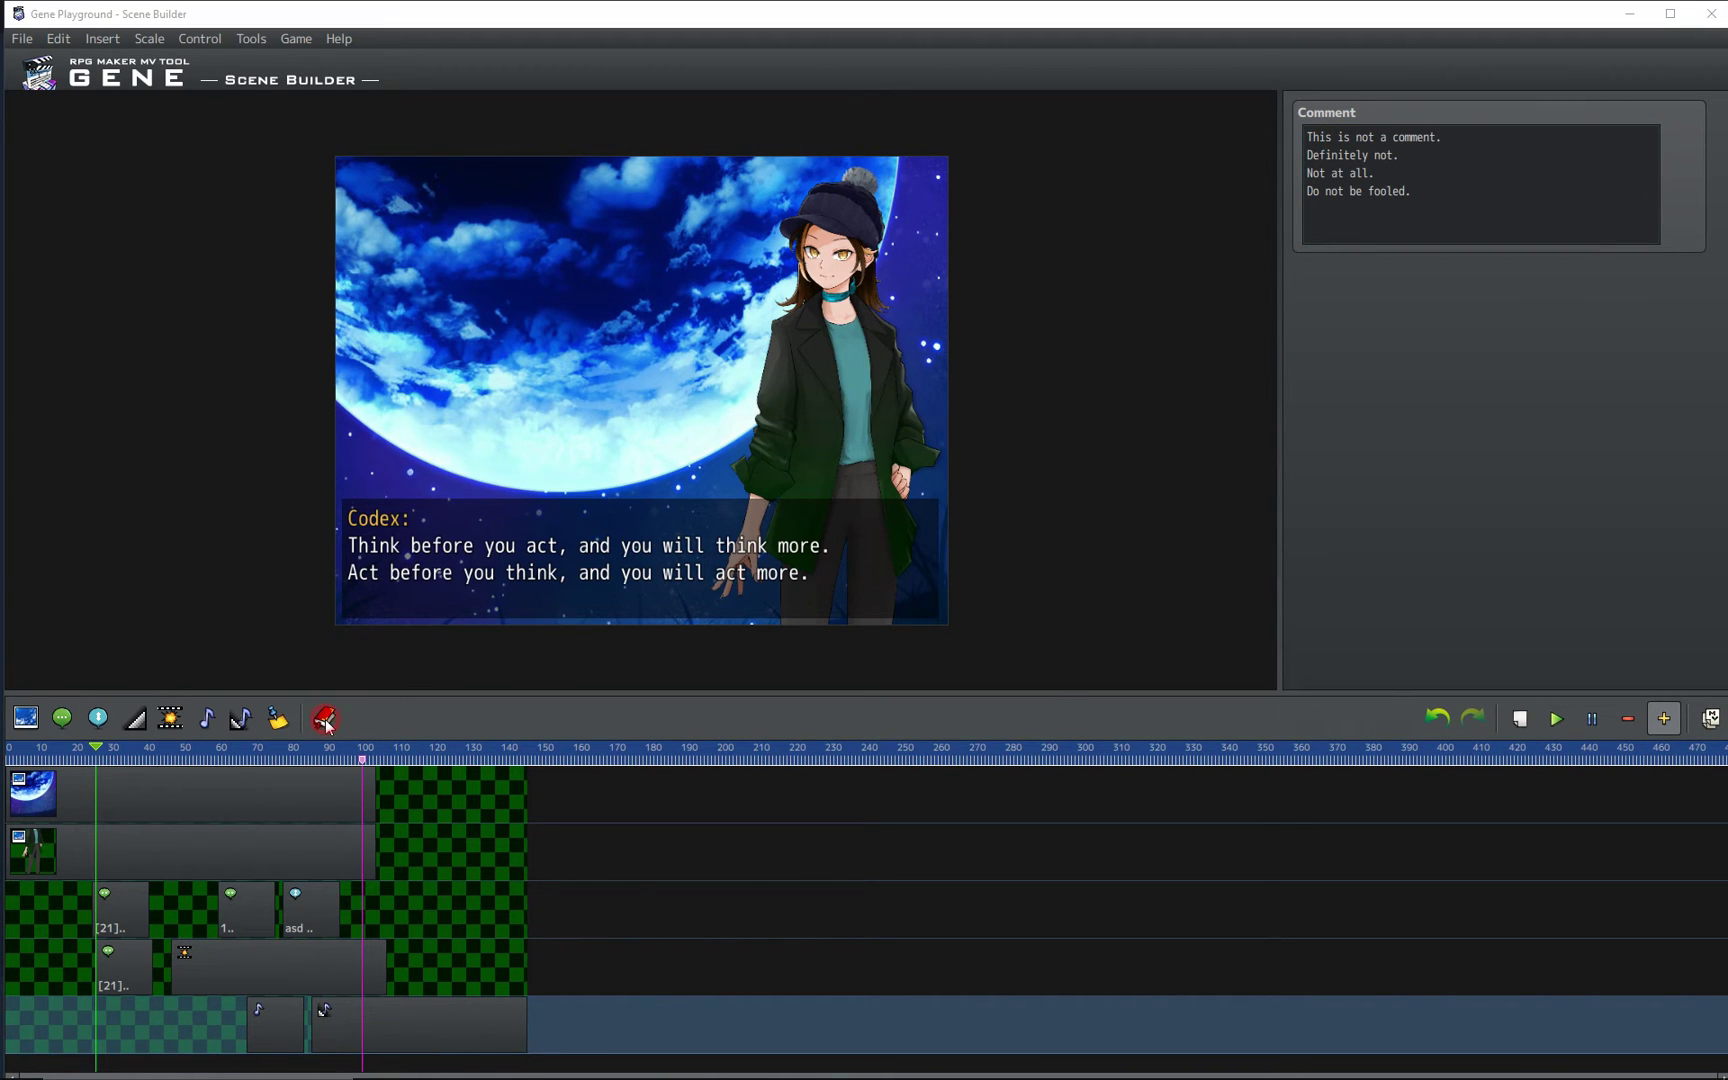
click(765, 403)
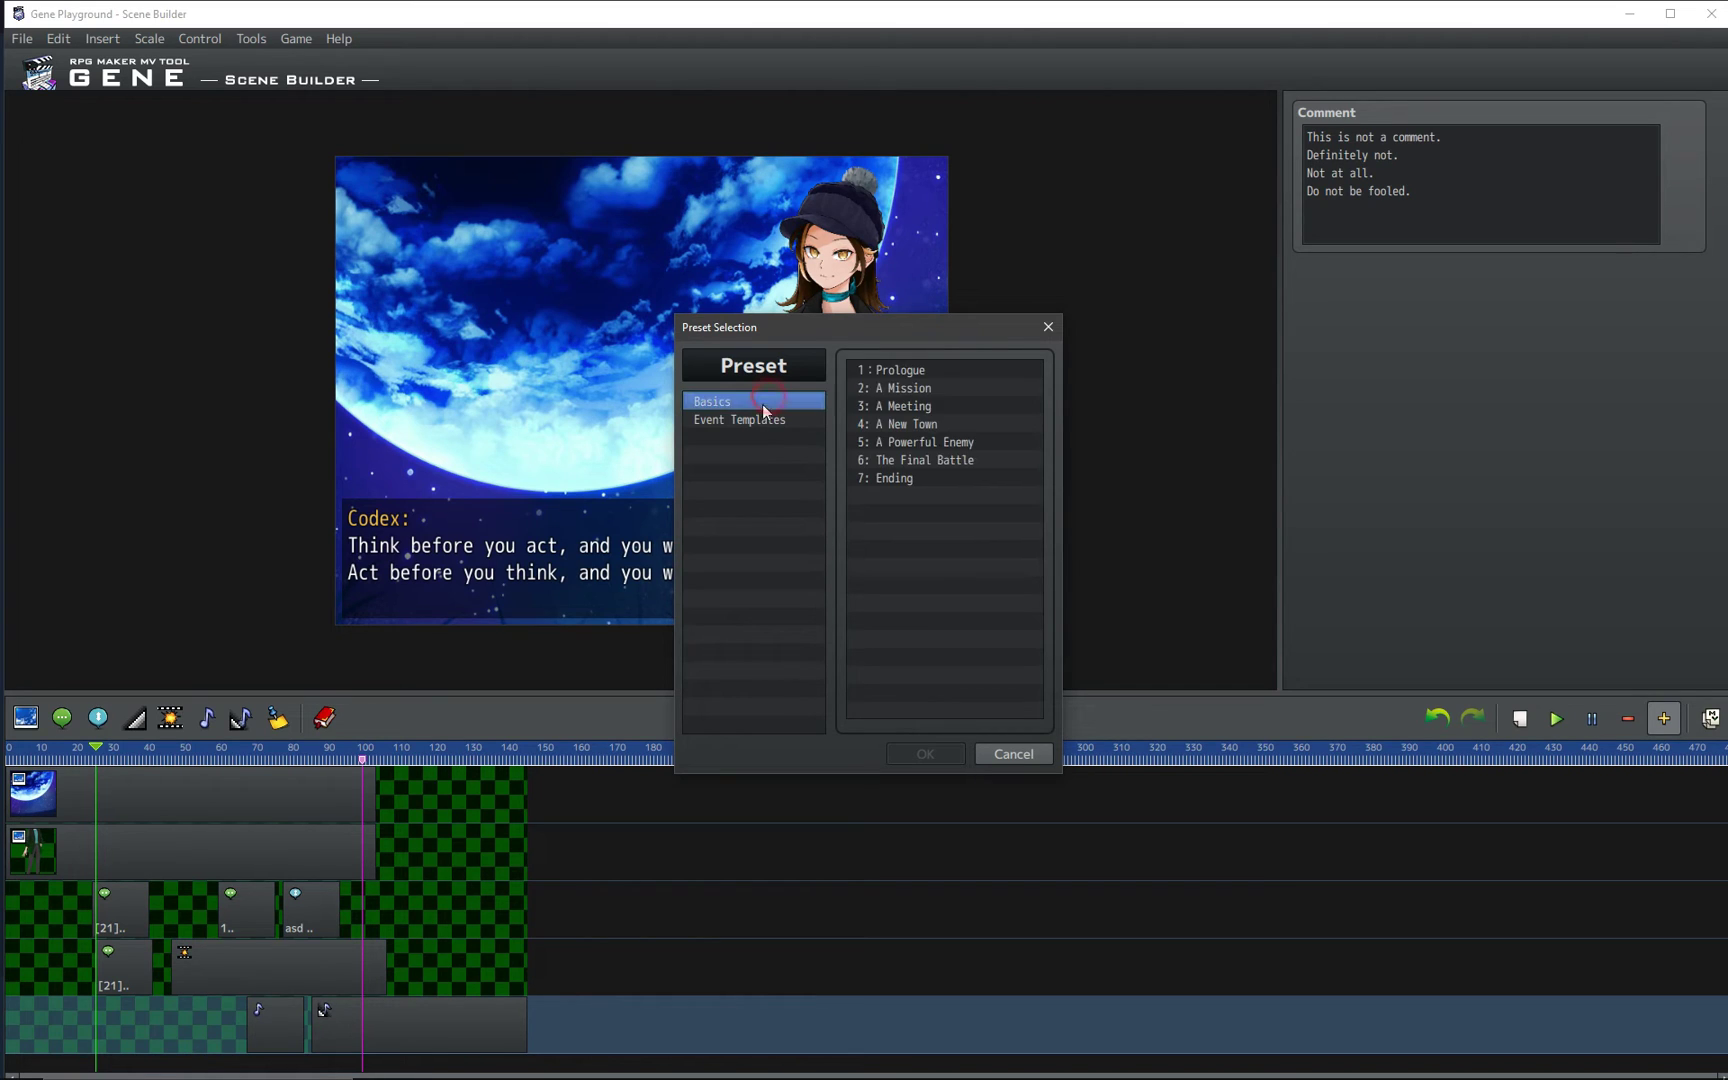
click(743, 430)
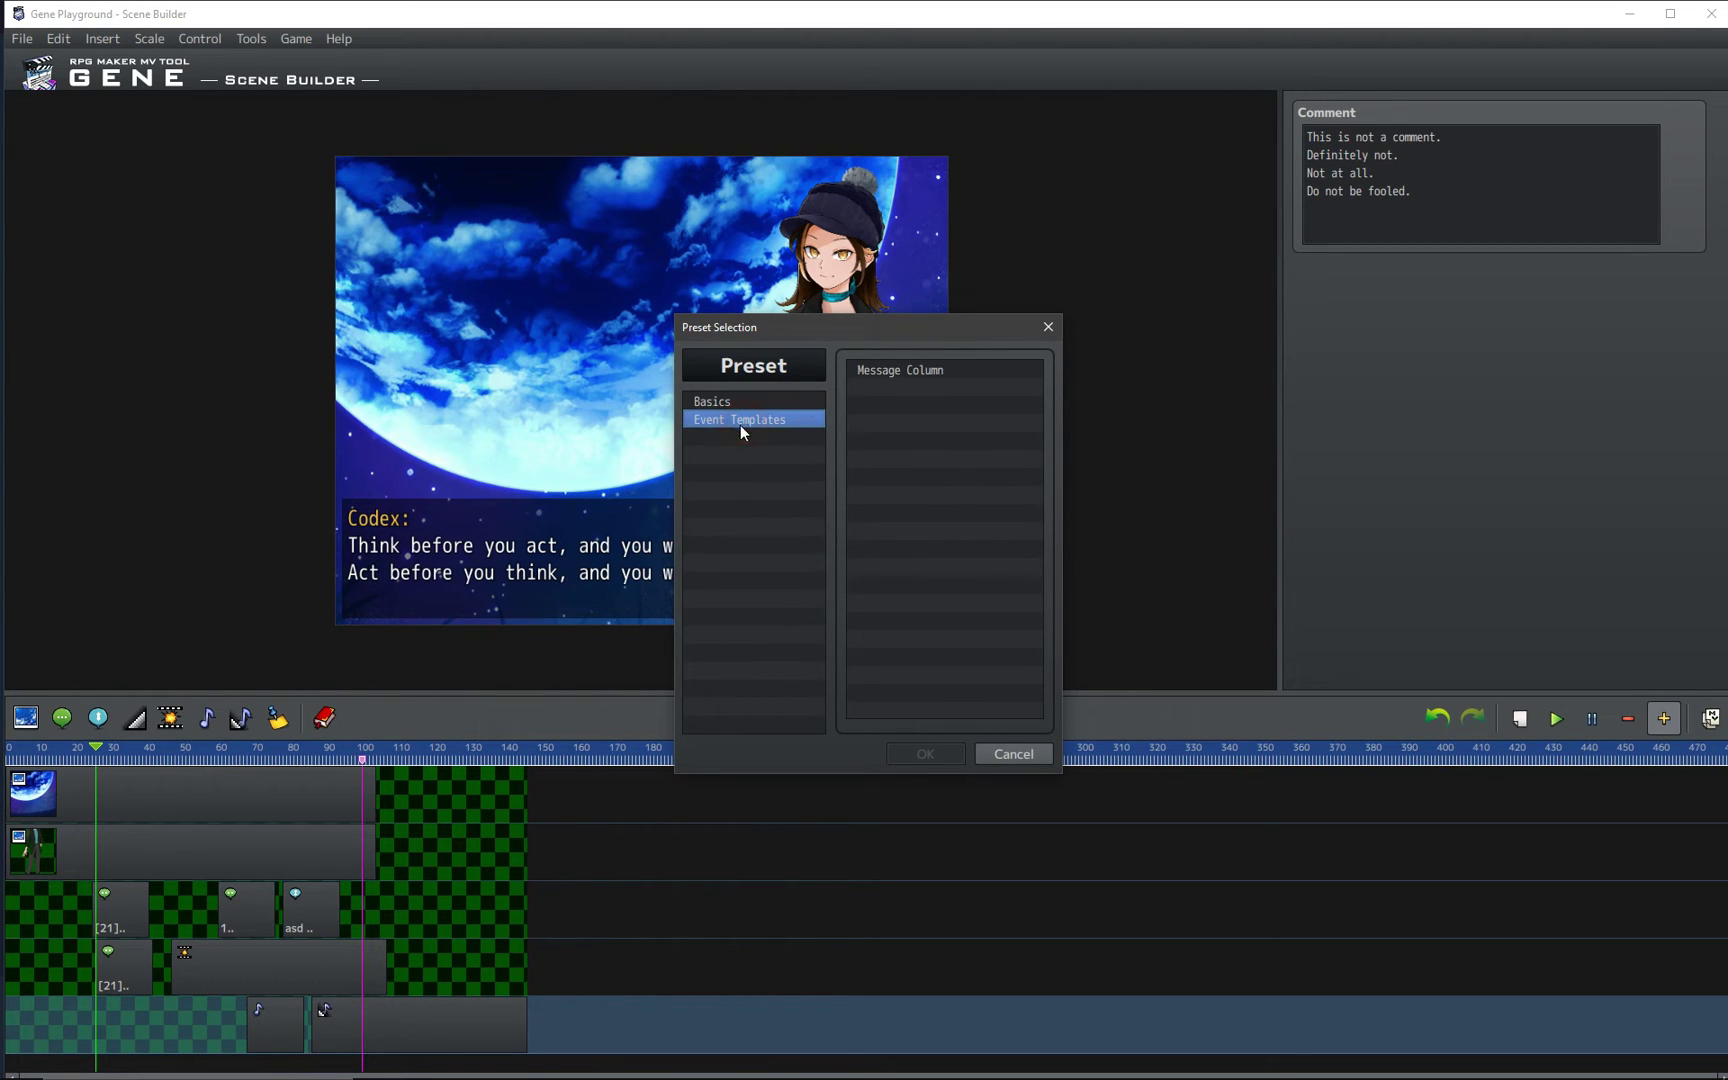
click(1040, 336)
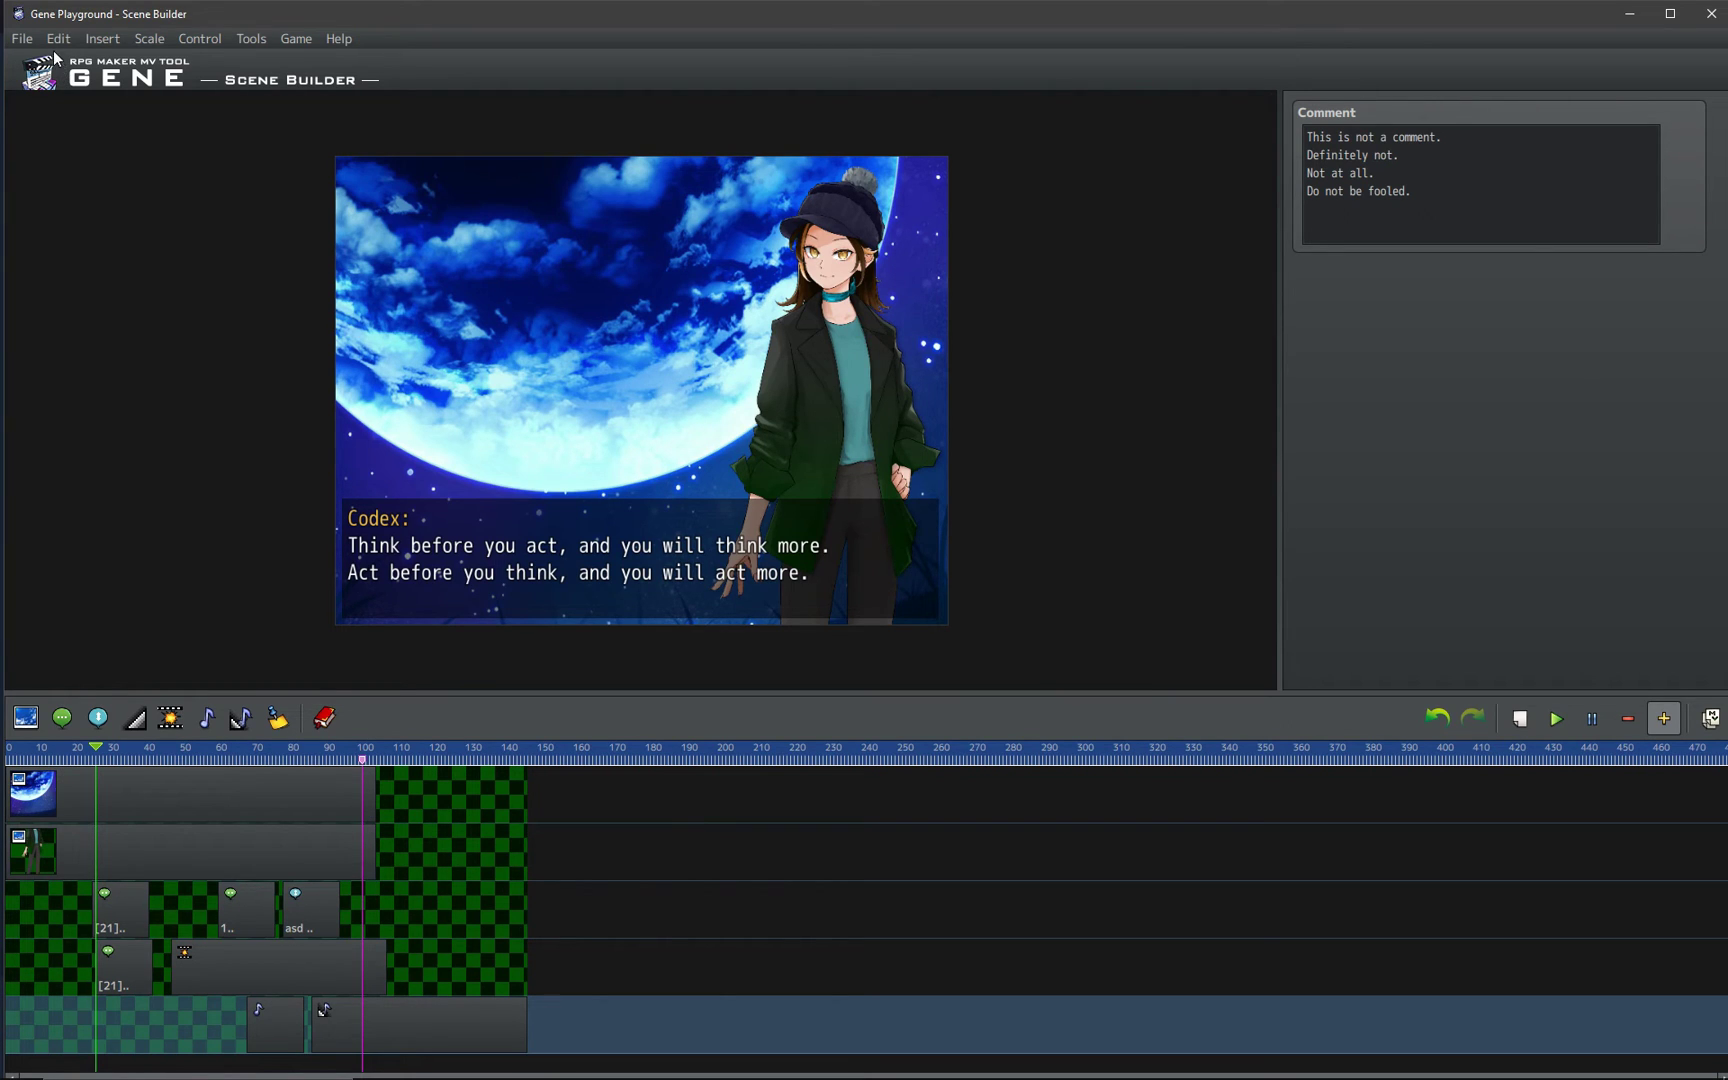
click(22, 40)
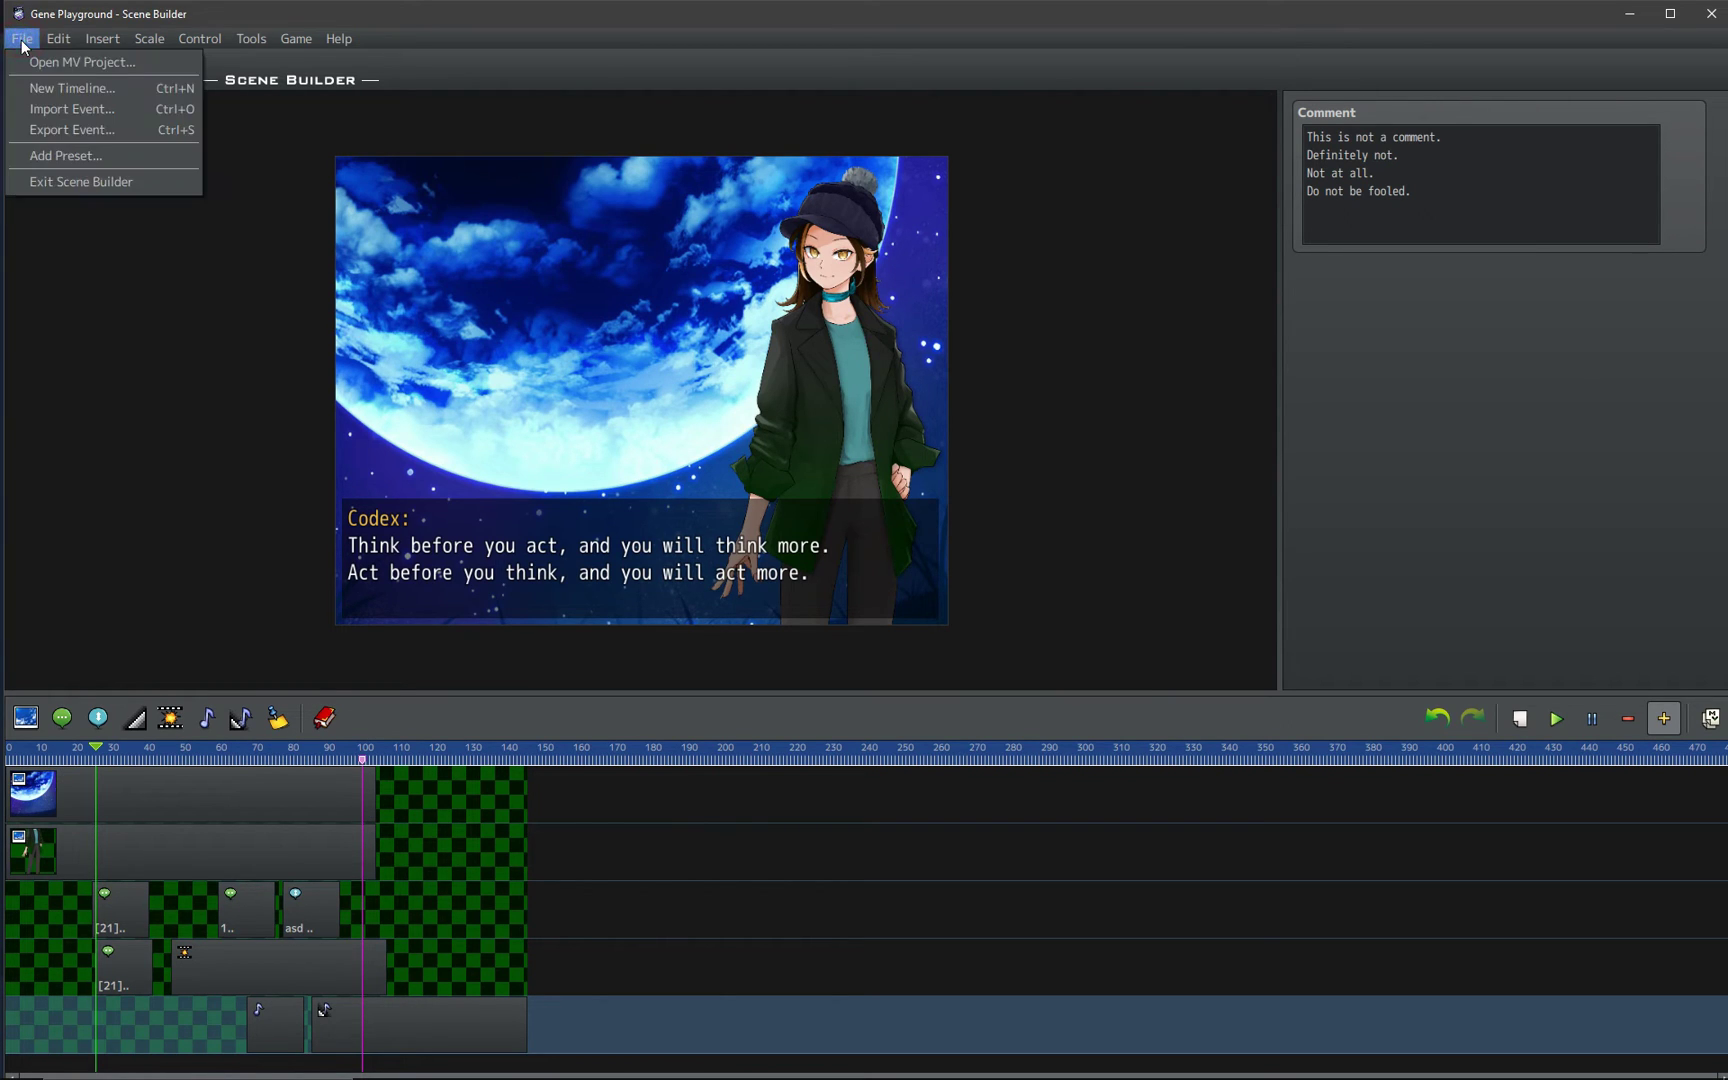
click(143, 155)
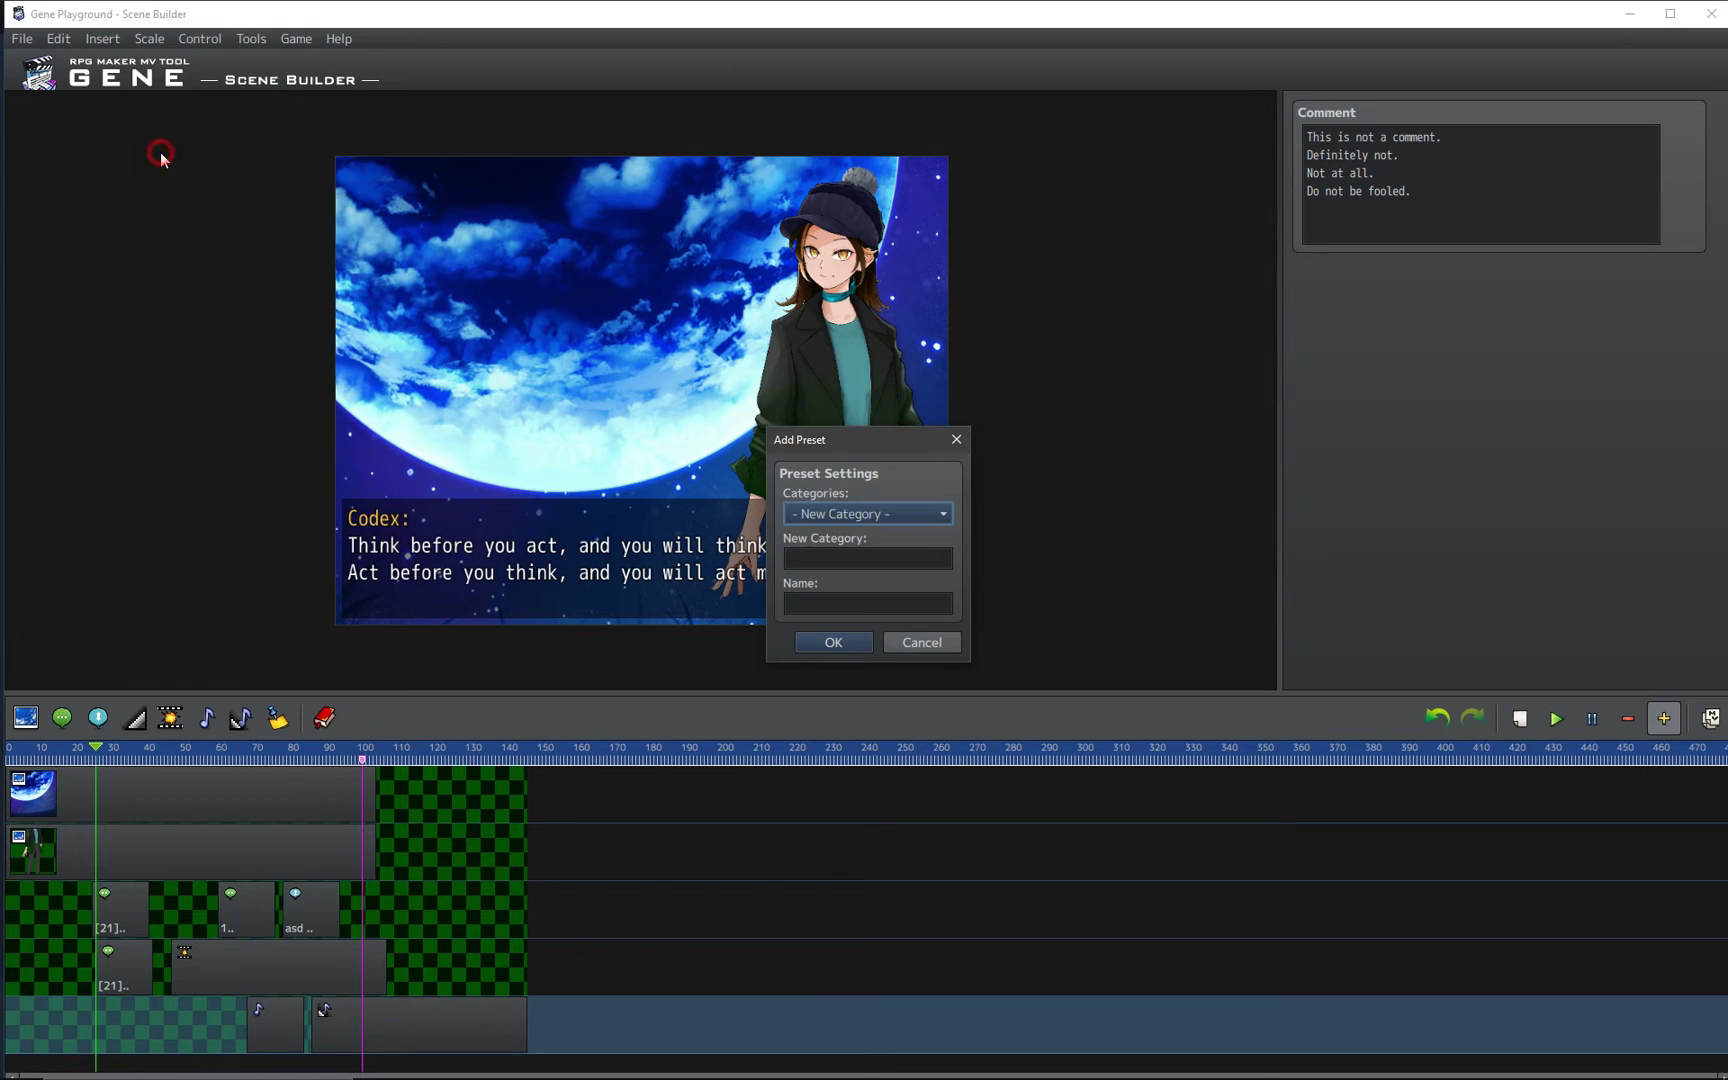
click(955, 439)
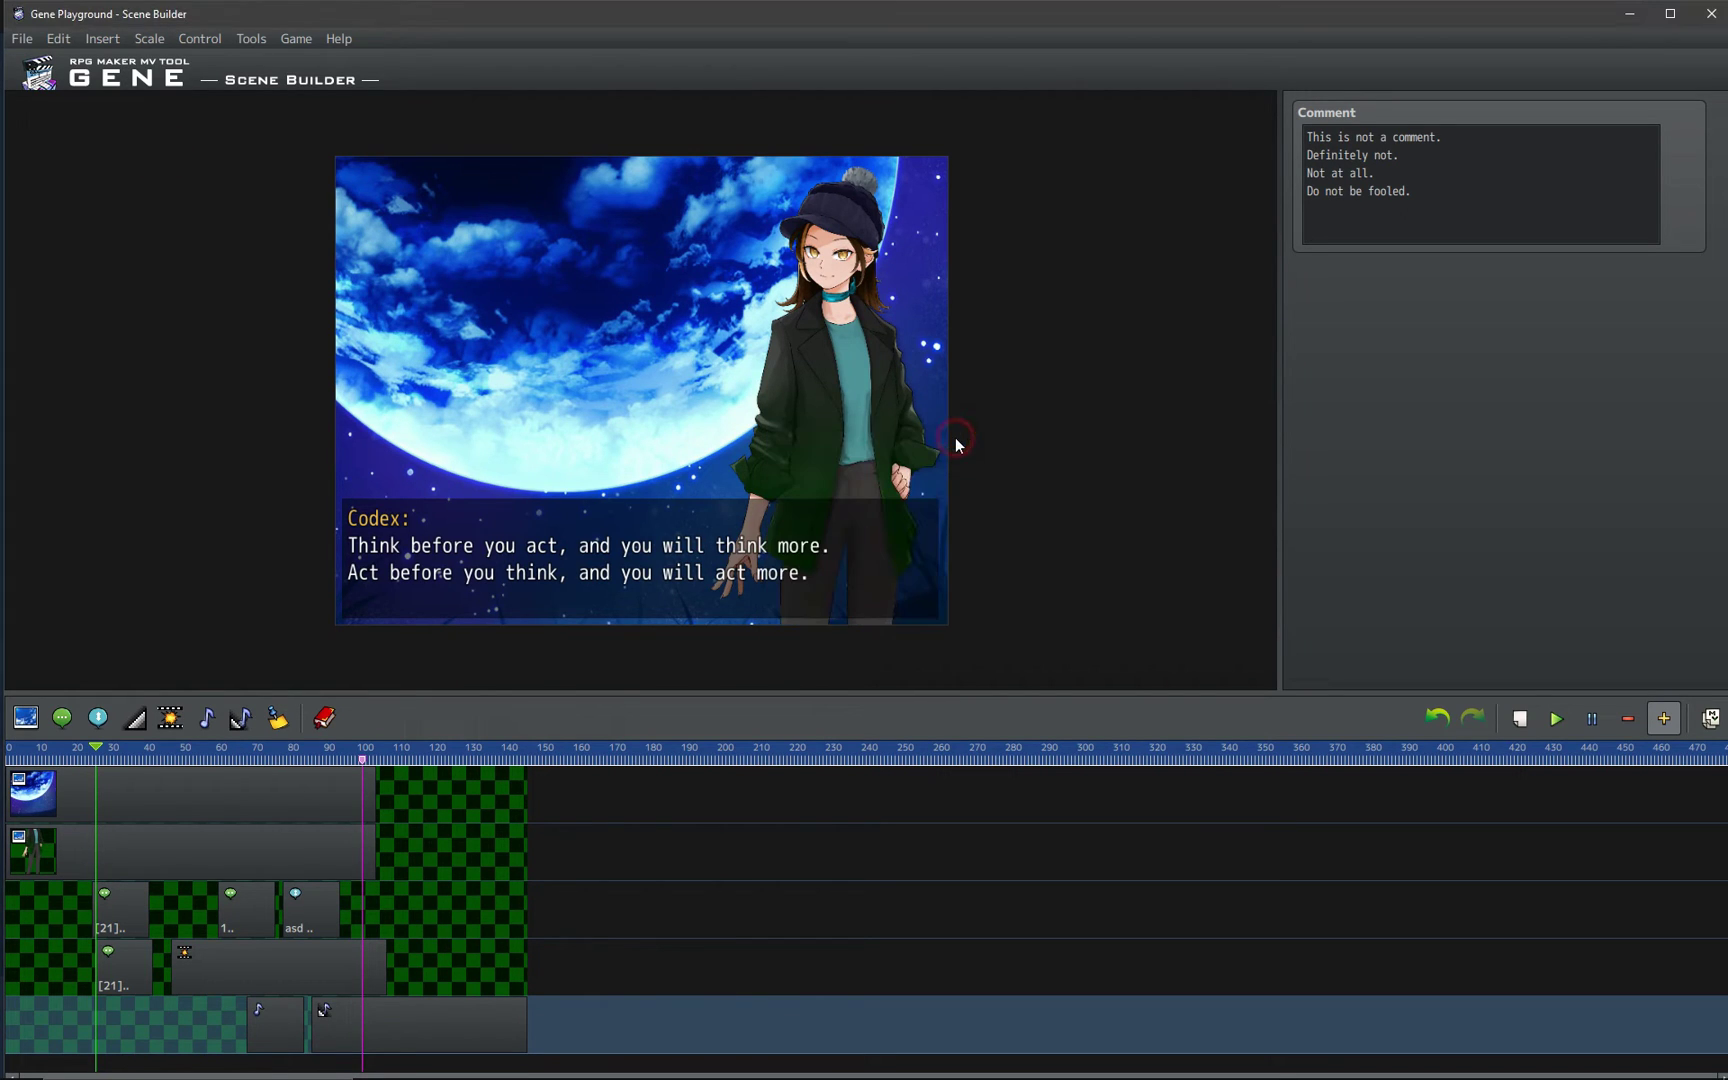
- Insert the Message Column event template at frame 140 and scroll through the resulting lanes
click(520, 756)
click(328, 721)
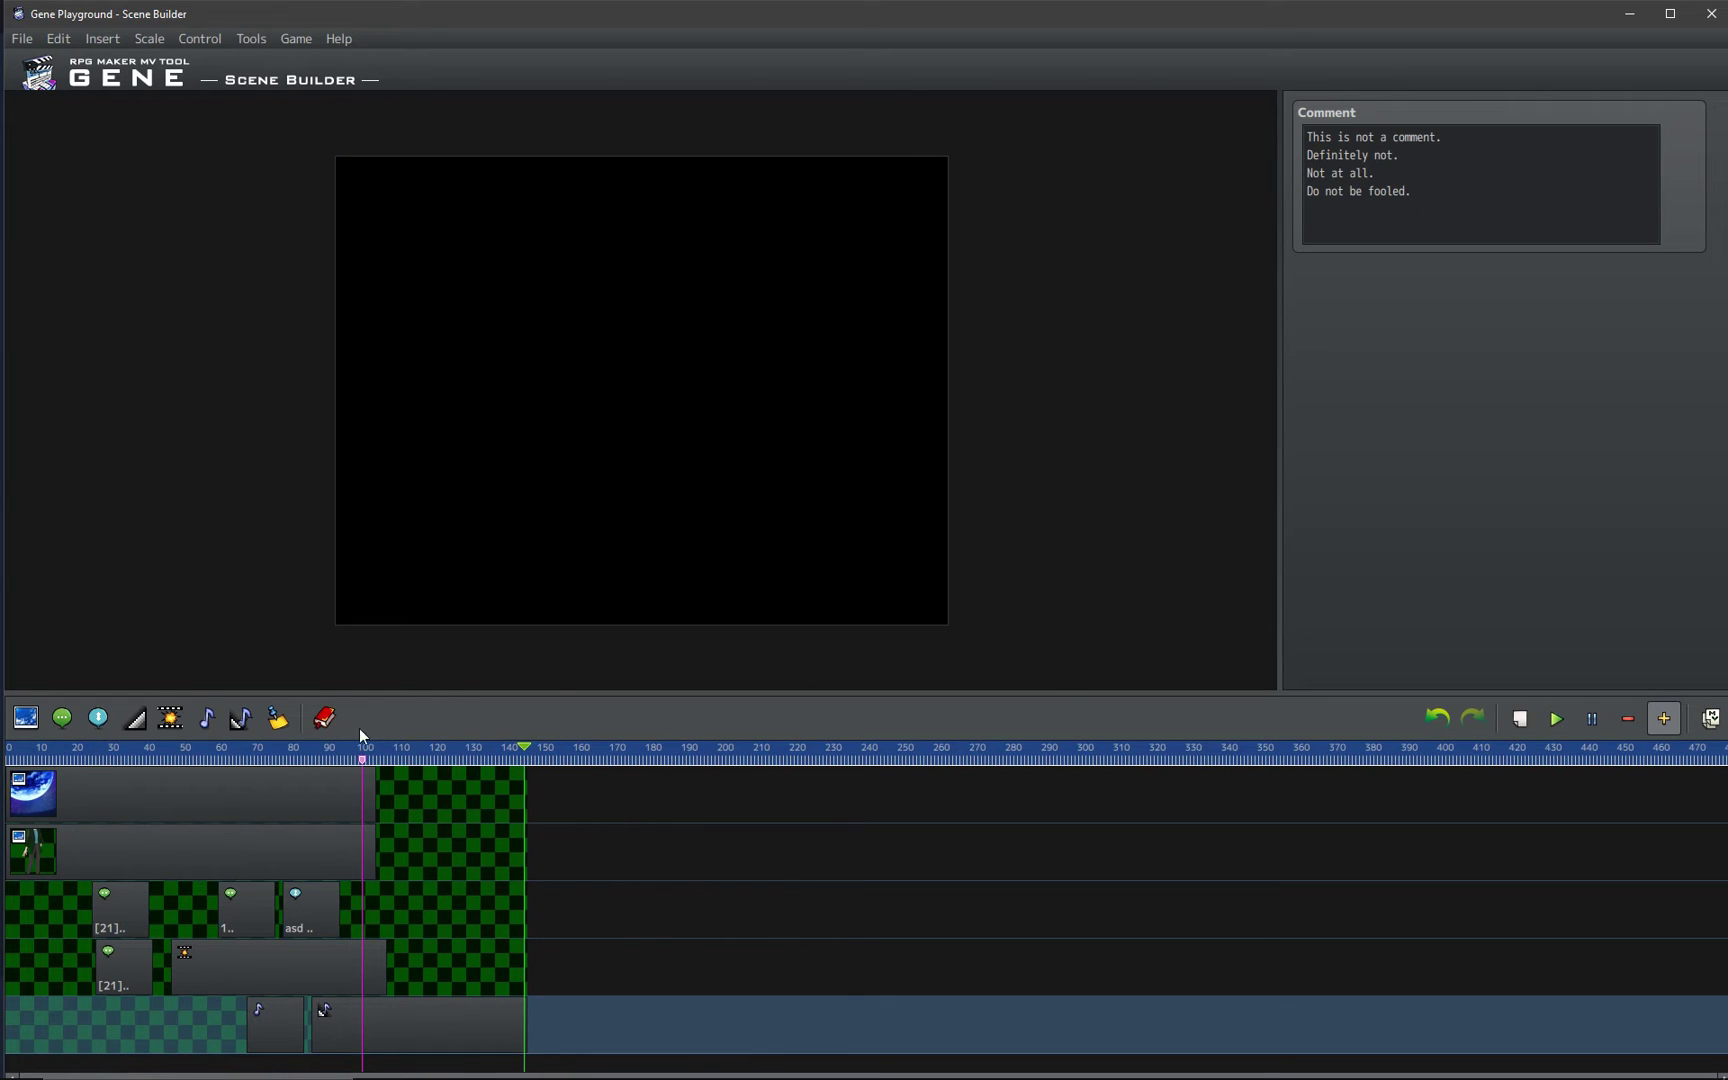
click(765, 420)
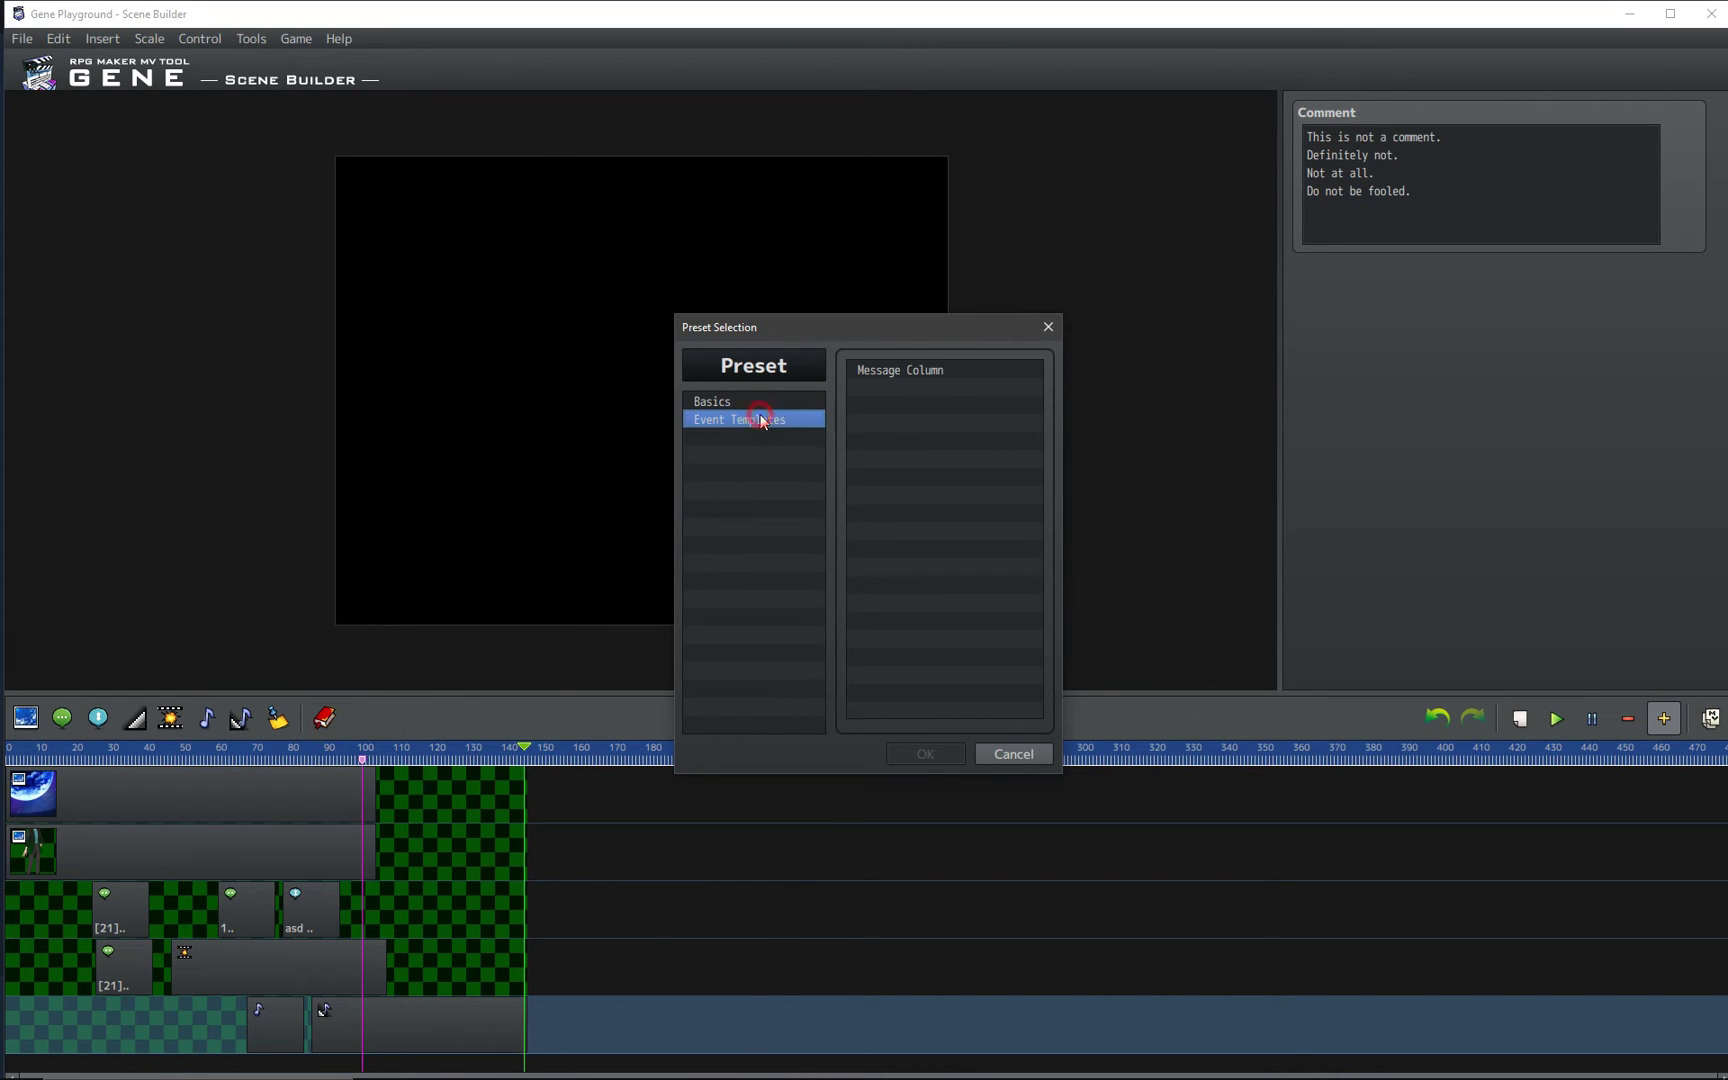
double_click(877, 368)
scroll(783, 818, down, 2)
scroll(590, 895, down, 2)
scroll(620, 934, down, 2)
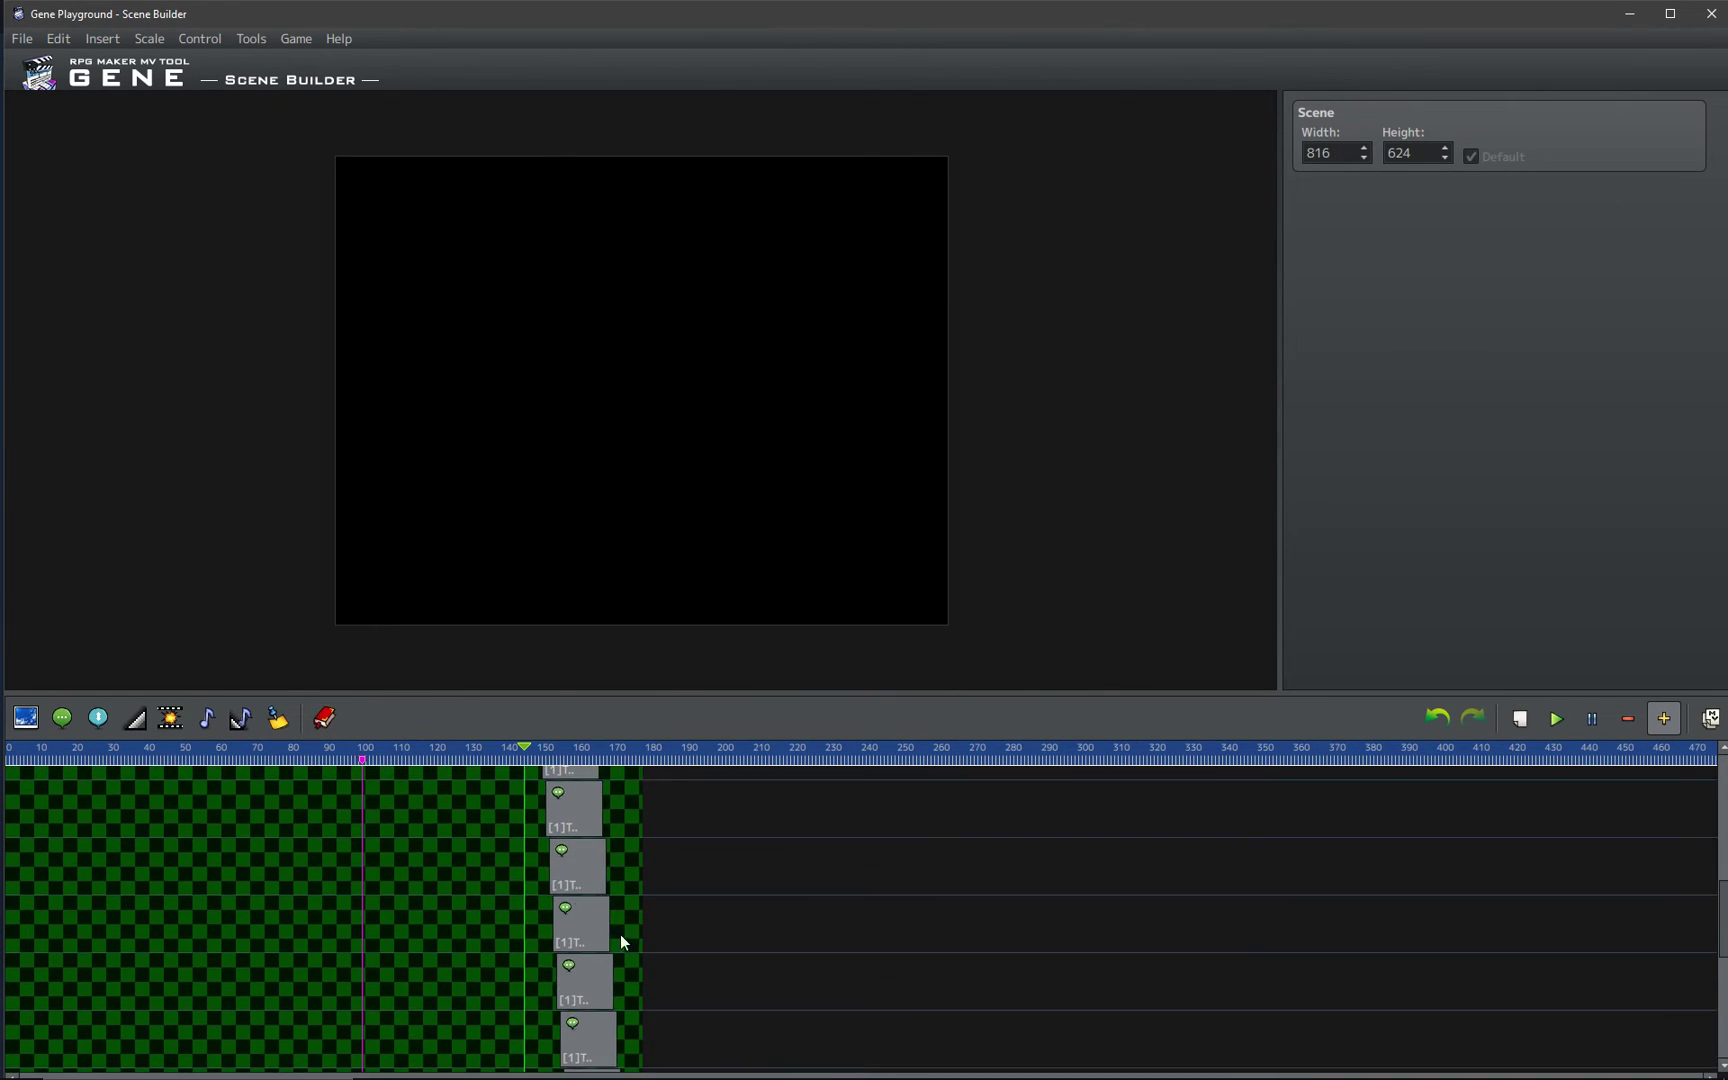
scroll(653, 967, down, 2)
scroll(653, 967, up, 2)
scroll(636, 945, up, 2)
scroll(451, 845, up, 2)
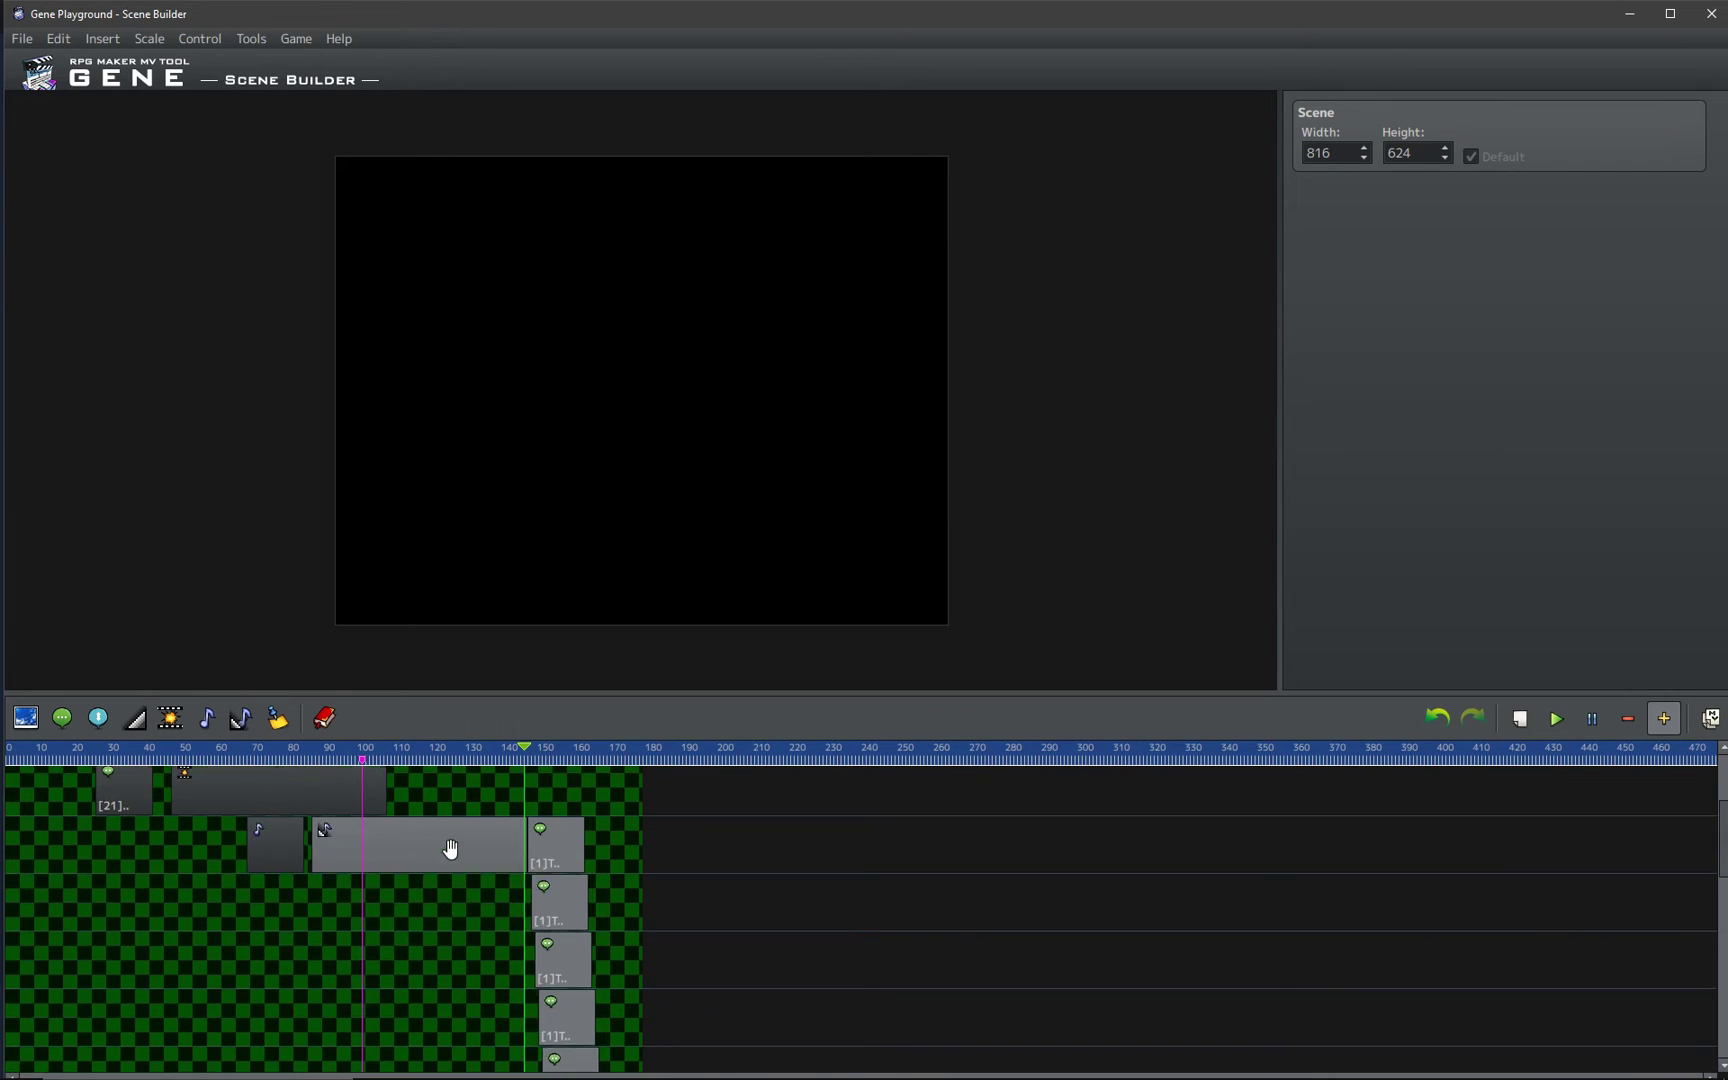
scroll(450, 848, up, 2)
click(351, 795)
click(1440, 719)
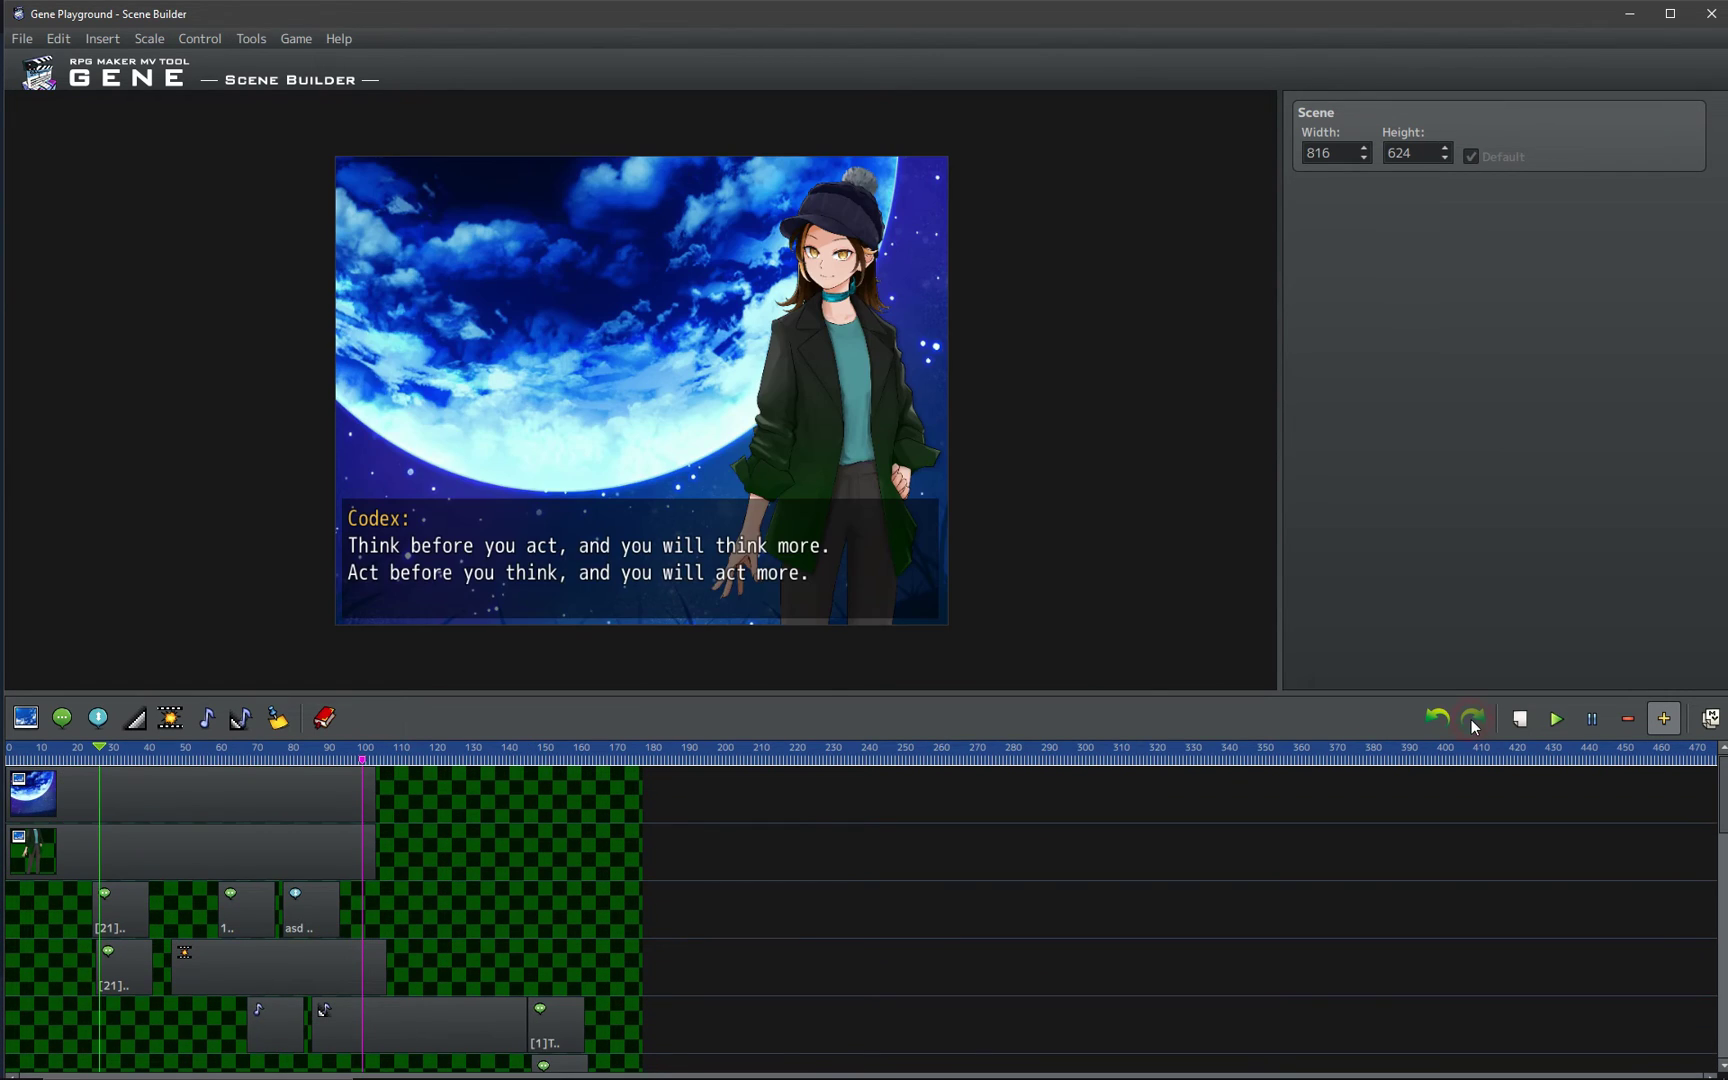
- Undo four times to remove the Message Column events, then zoom the timeline out and in to check
click(1437, 717)
click(1440, 718)
click(1440, 720)
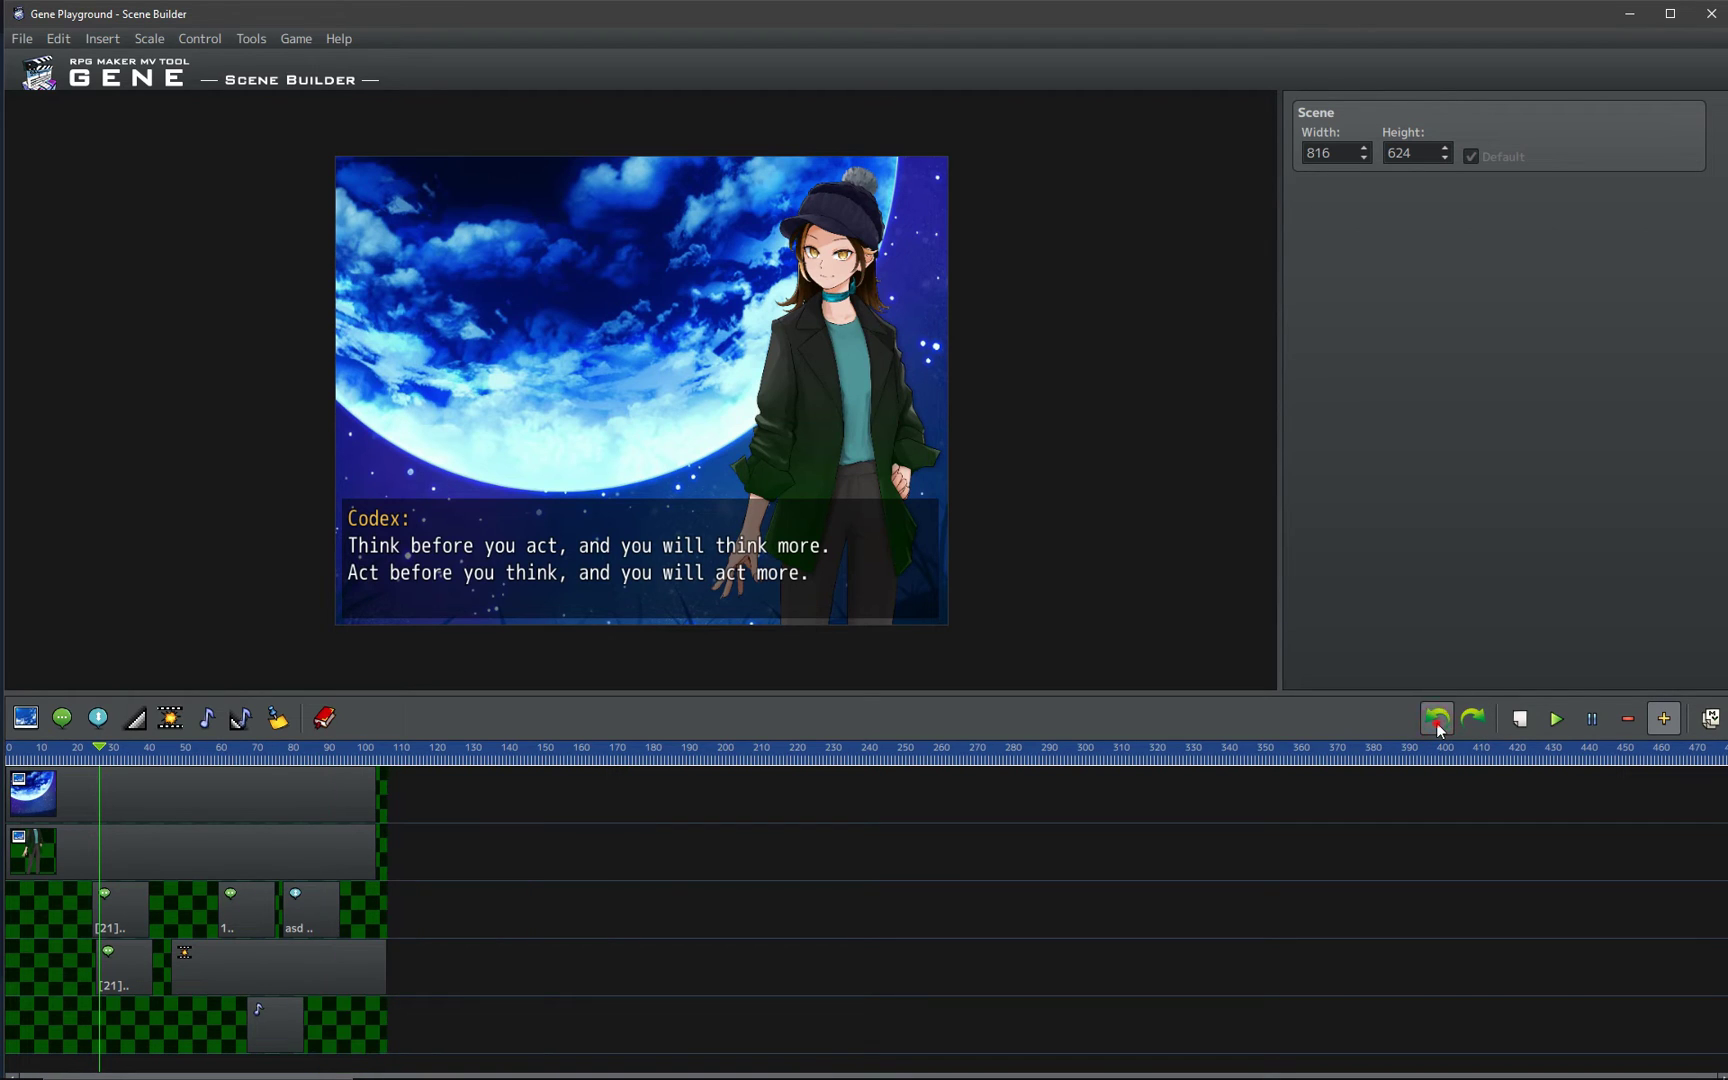
click(1475, 727)
click(1640, 726)
click(1664, 718)
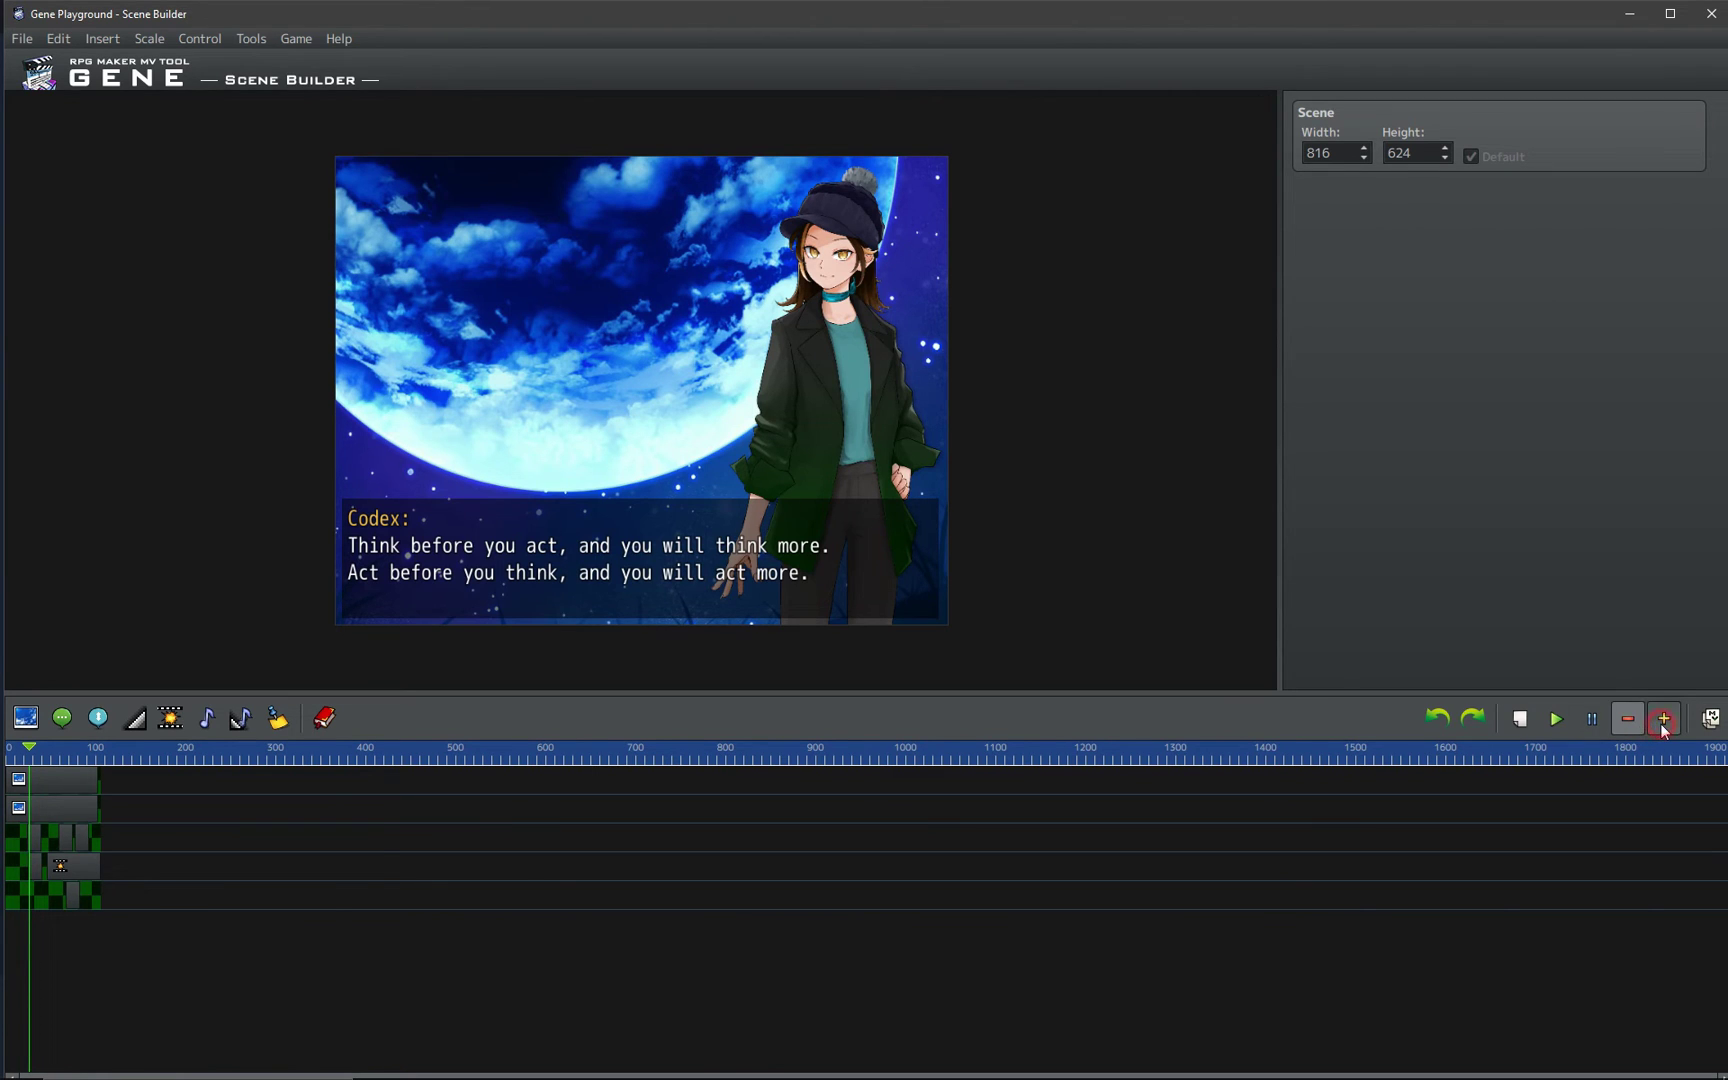
click(1634, 724)
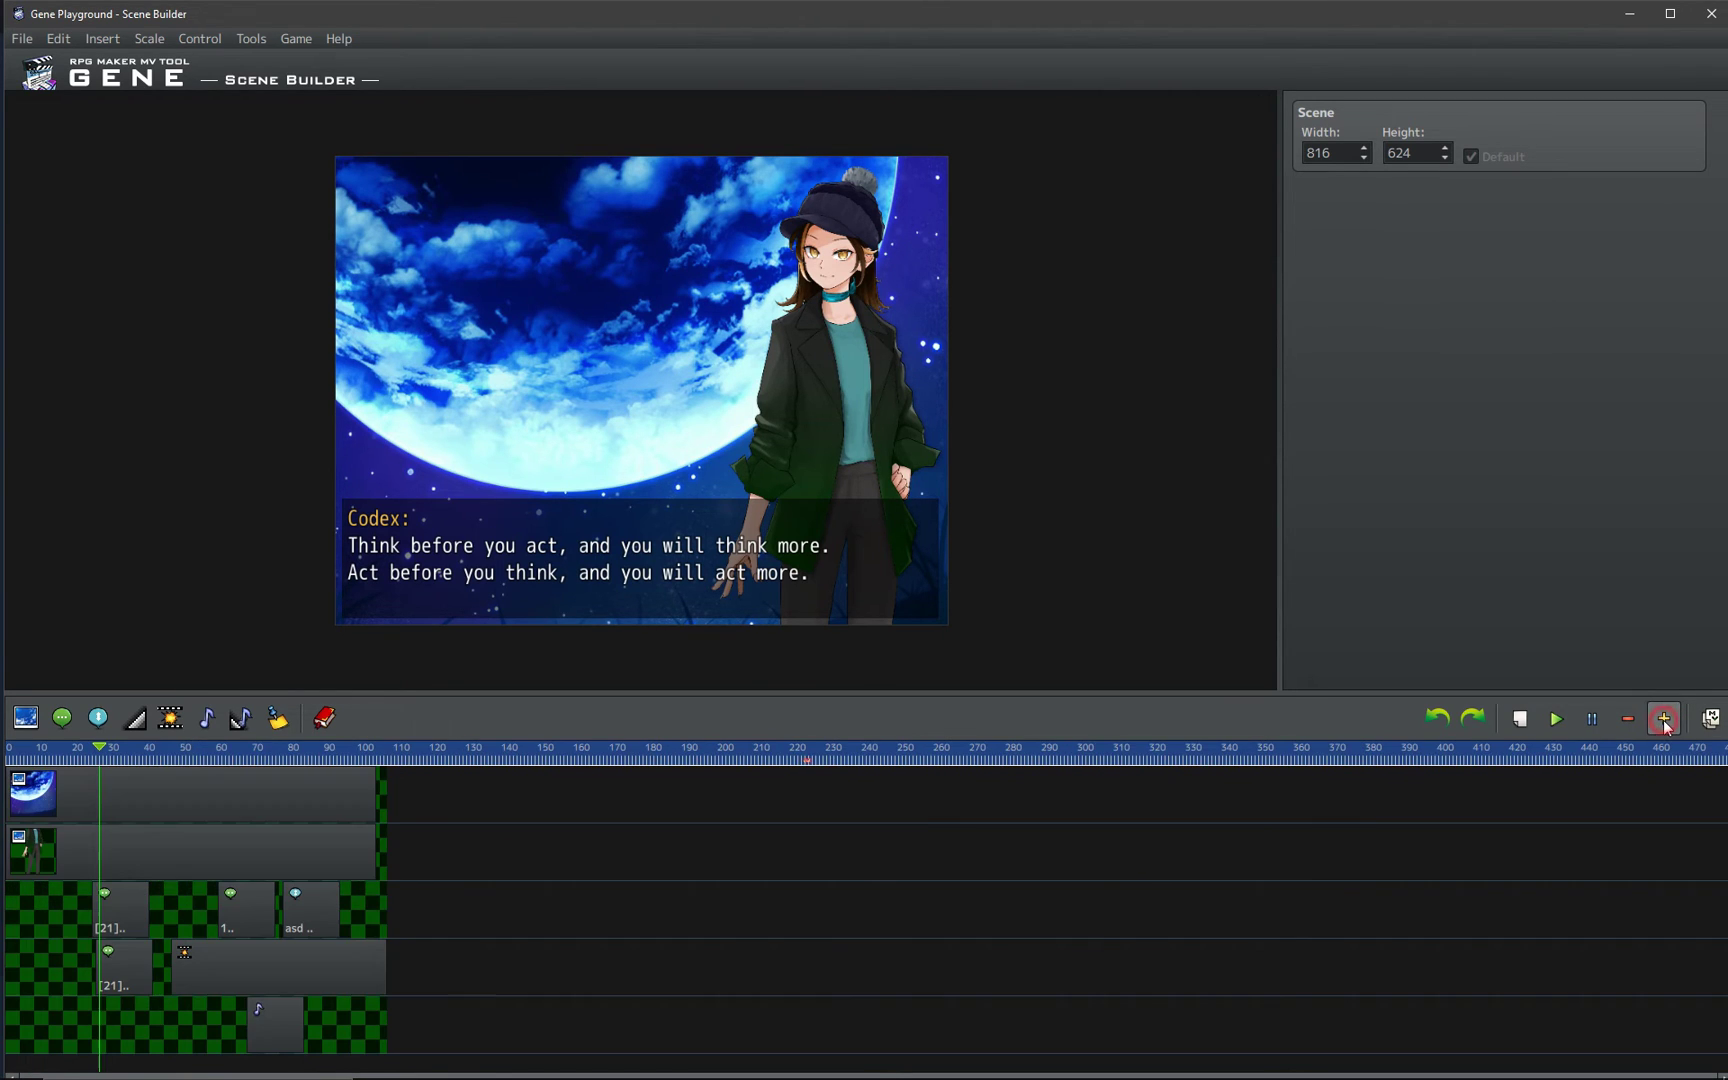
- Copy the timeline as an RPG Maker event twice, confirming each time, then select and deselect the Codex picture
click(1710, 718)
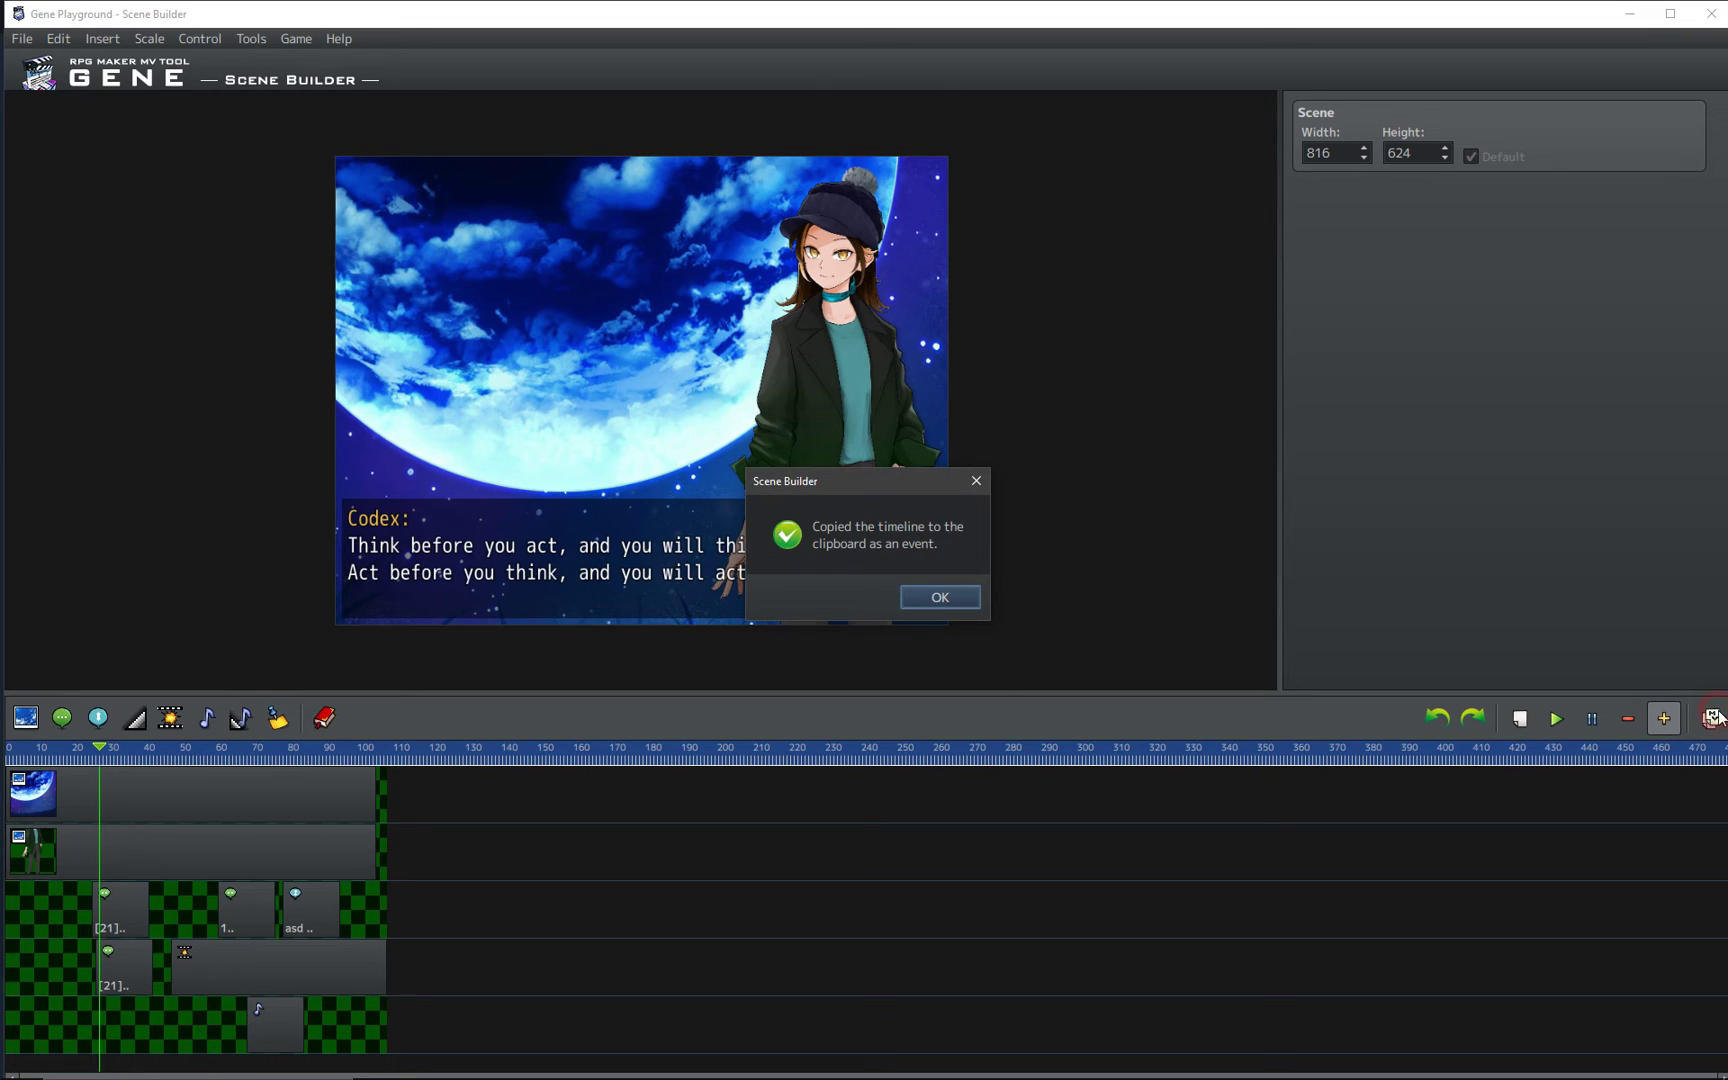
click(936, 600)
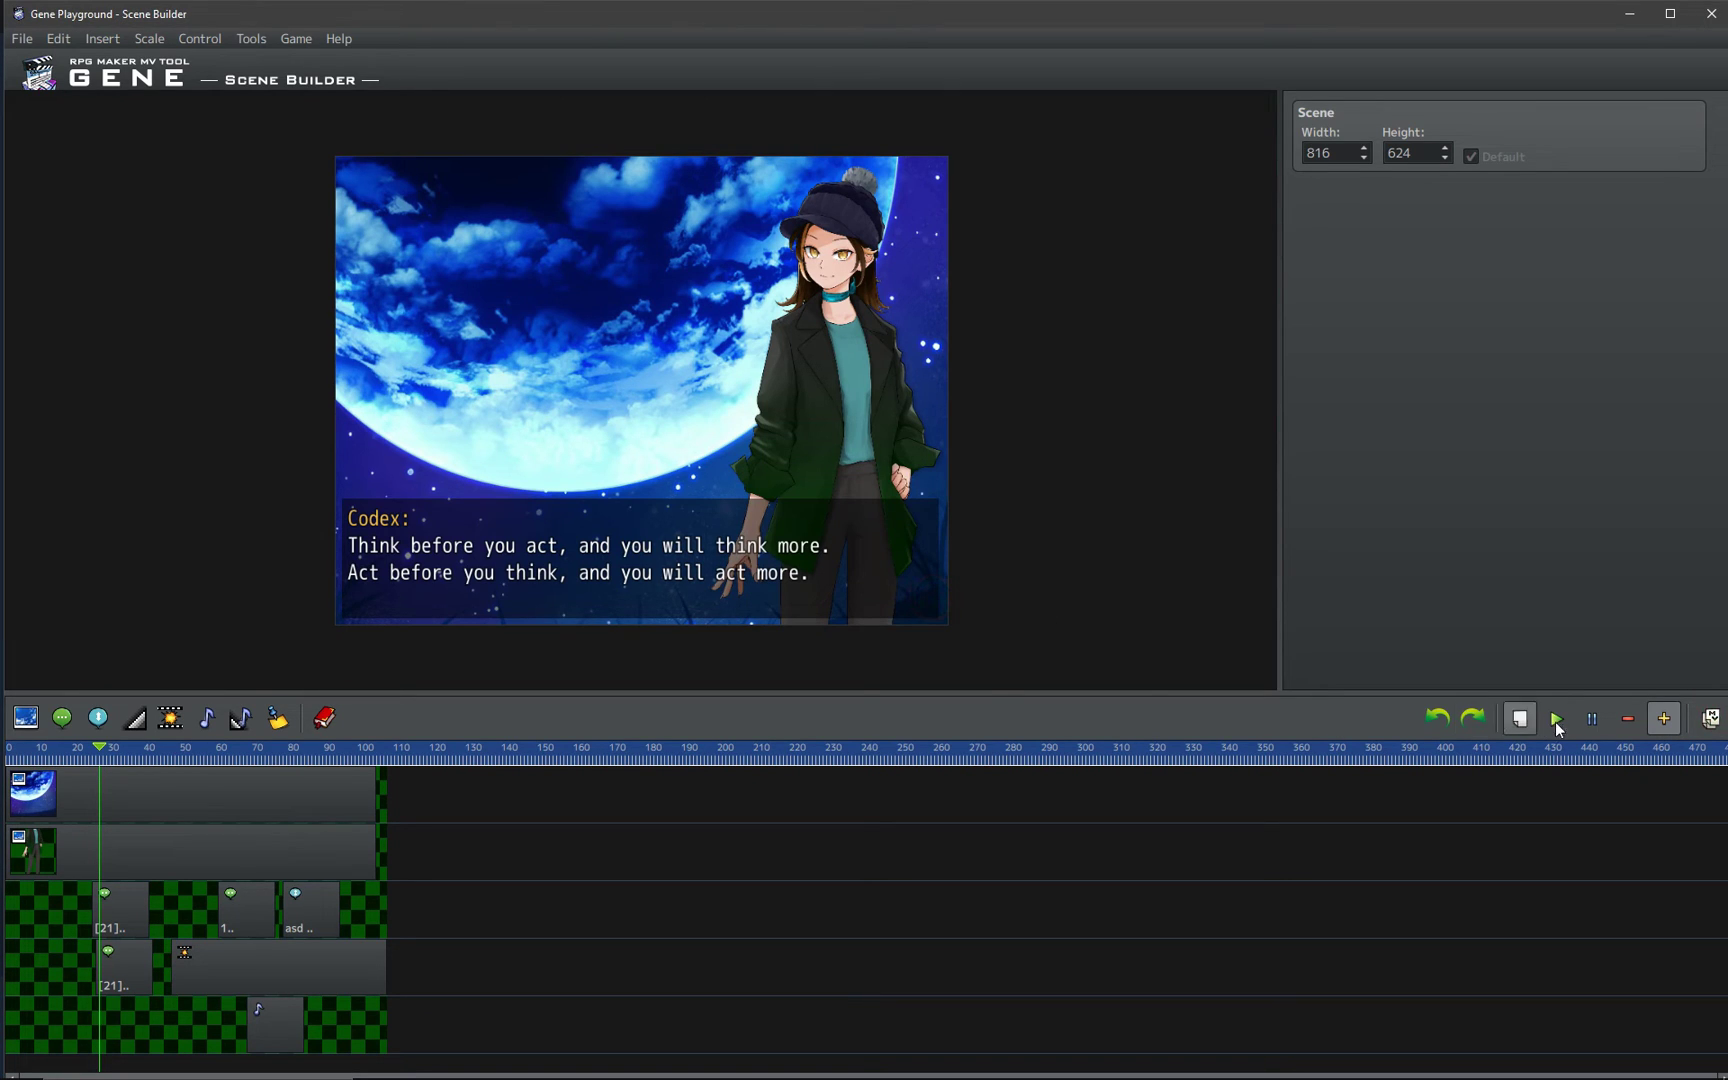
click(1709, 720)
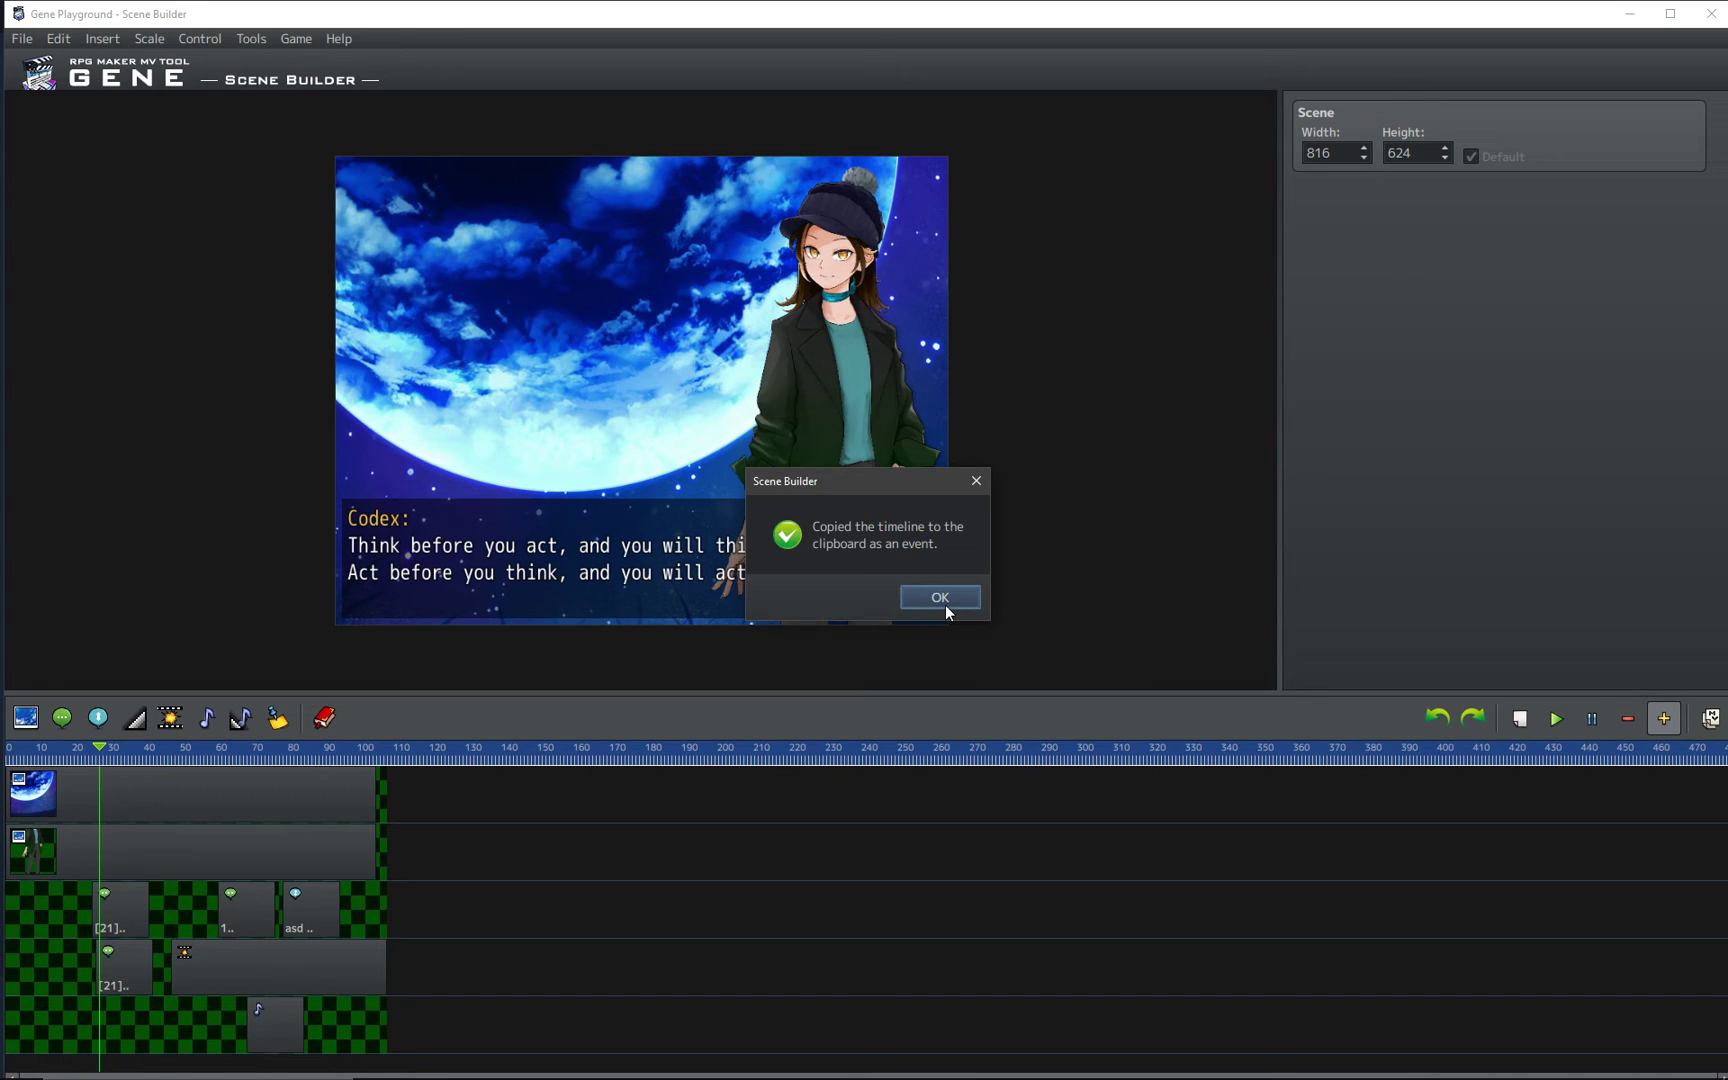
click(940, 598)
click(806, 548)
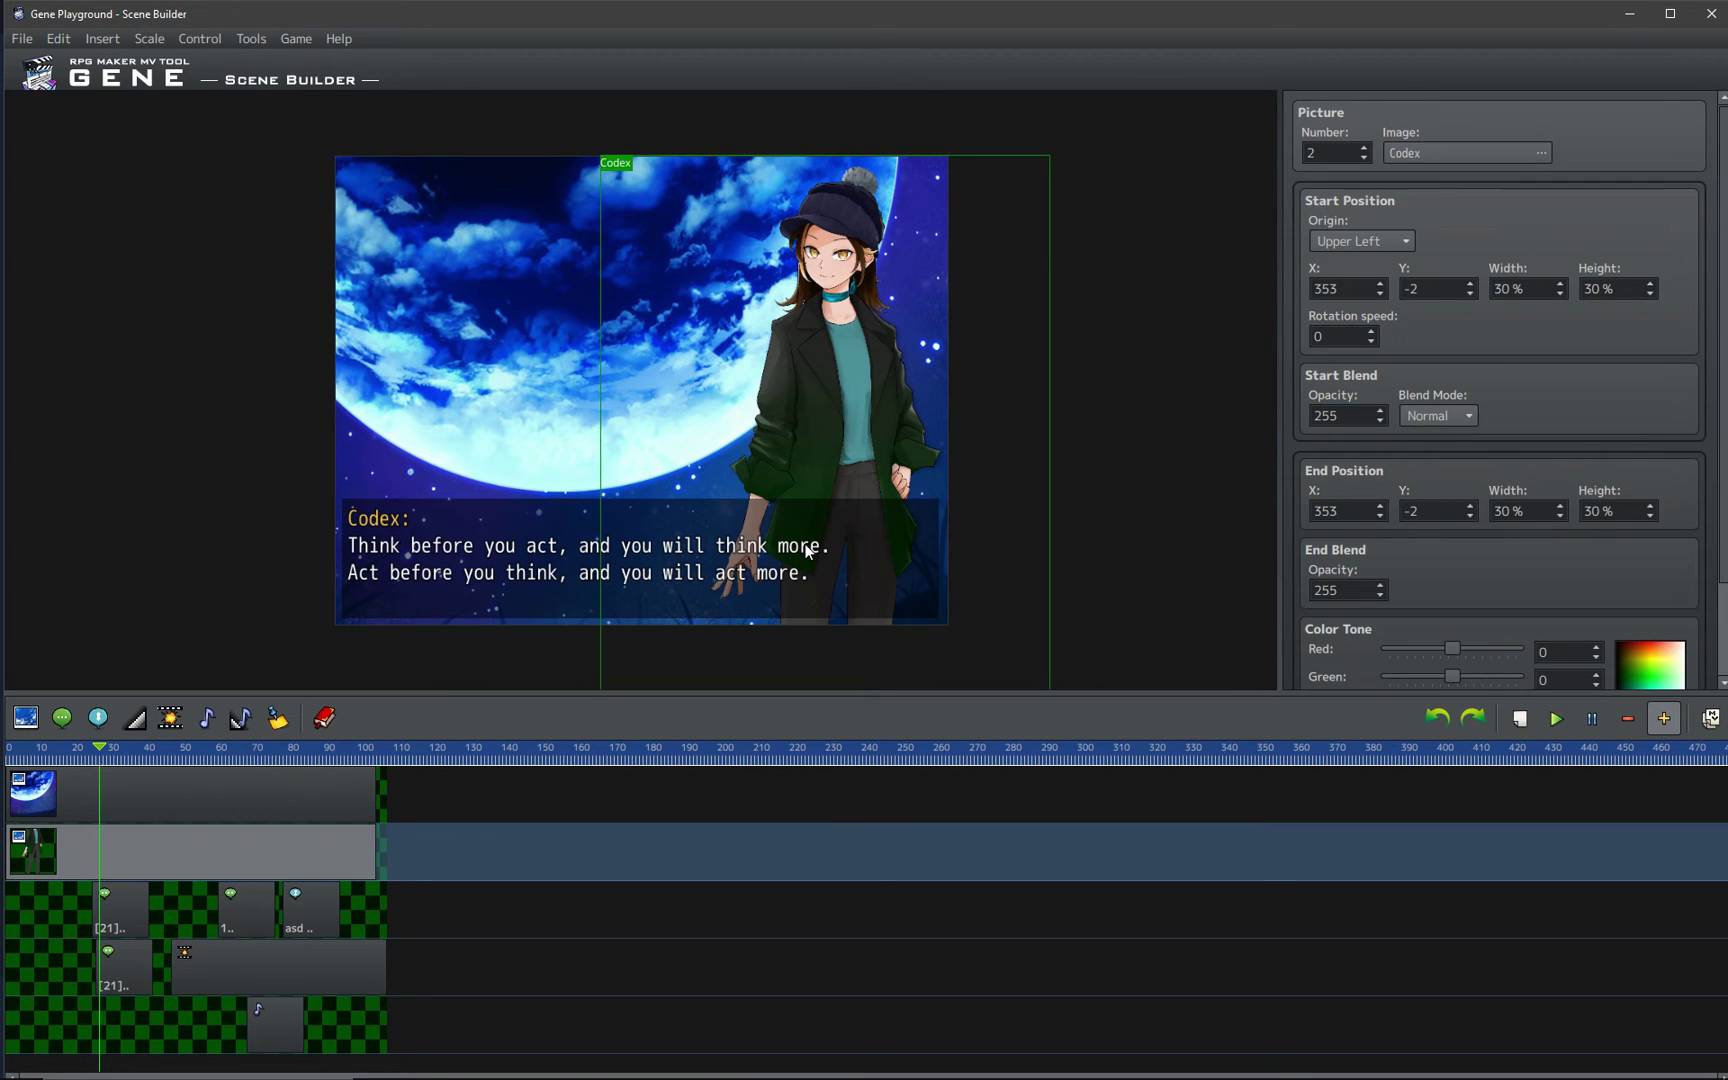
click(1204, 376)
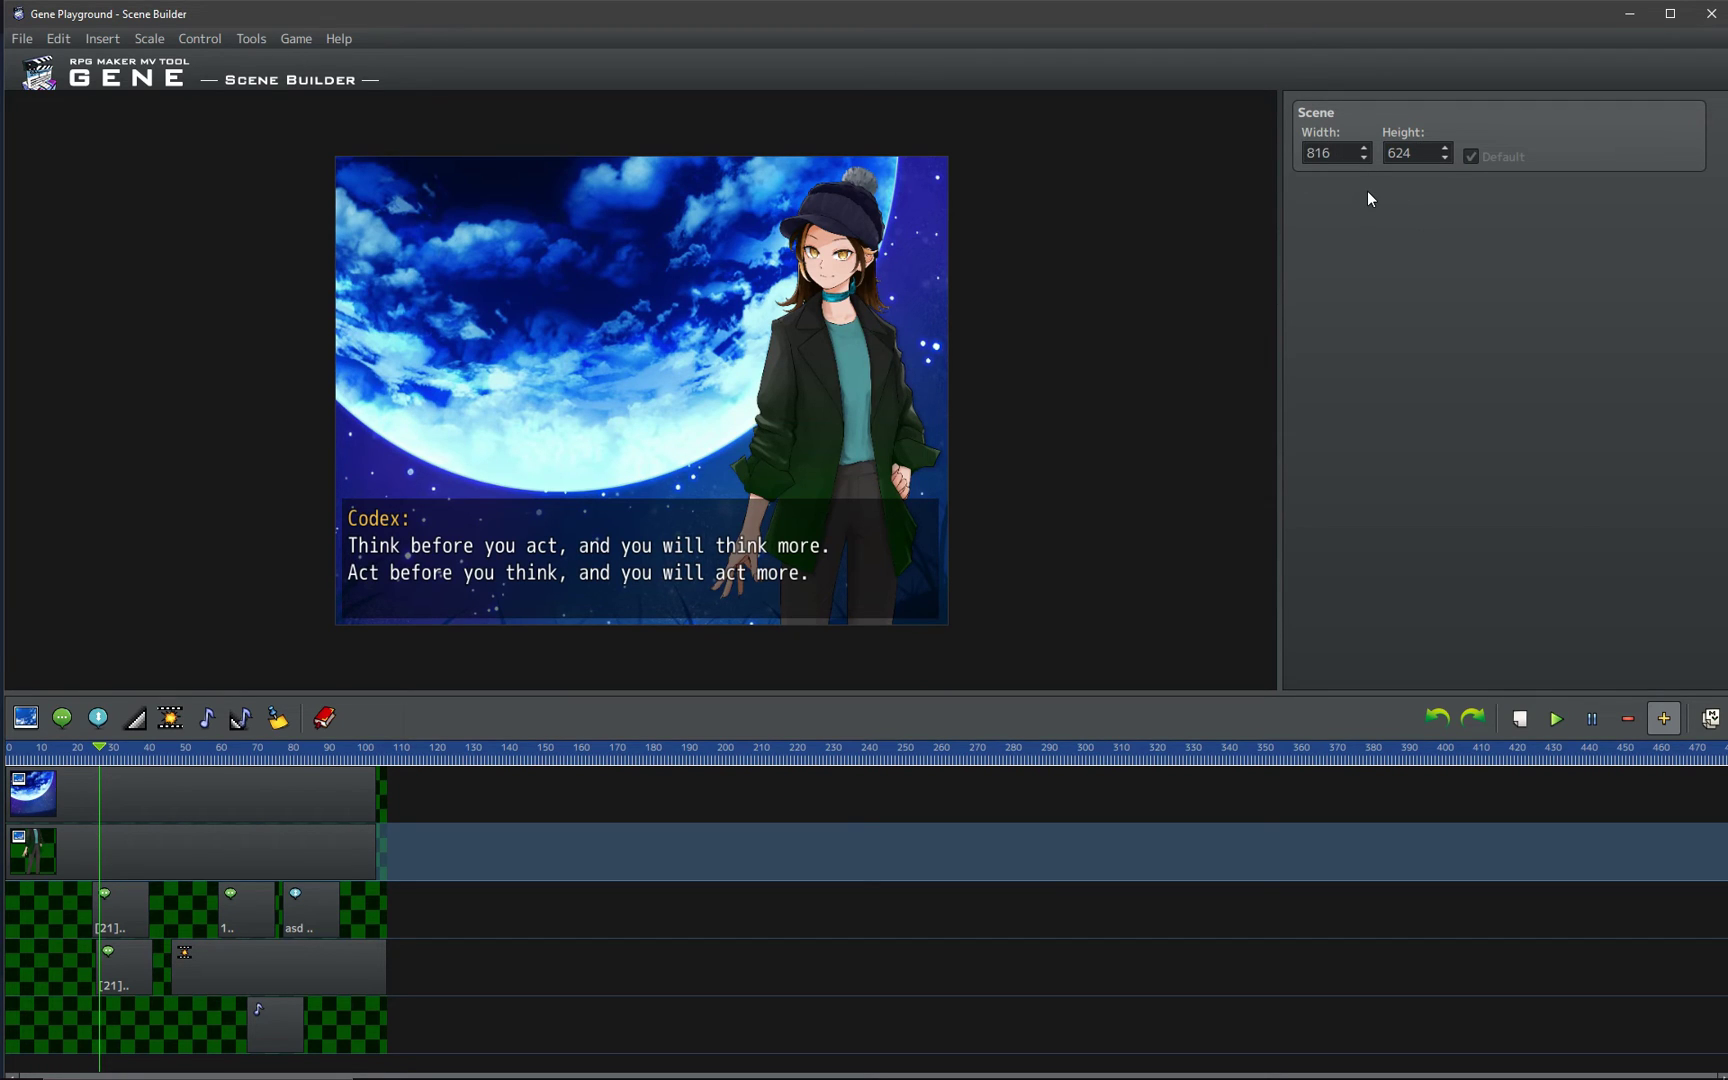
- Try a 1372×824 scene size, restore the default 816×624, and bring up Export Event
key(ctrl+z)
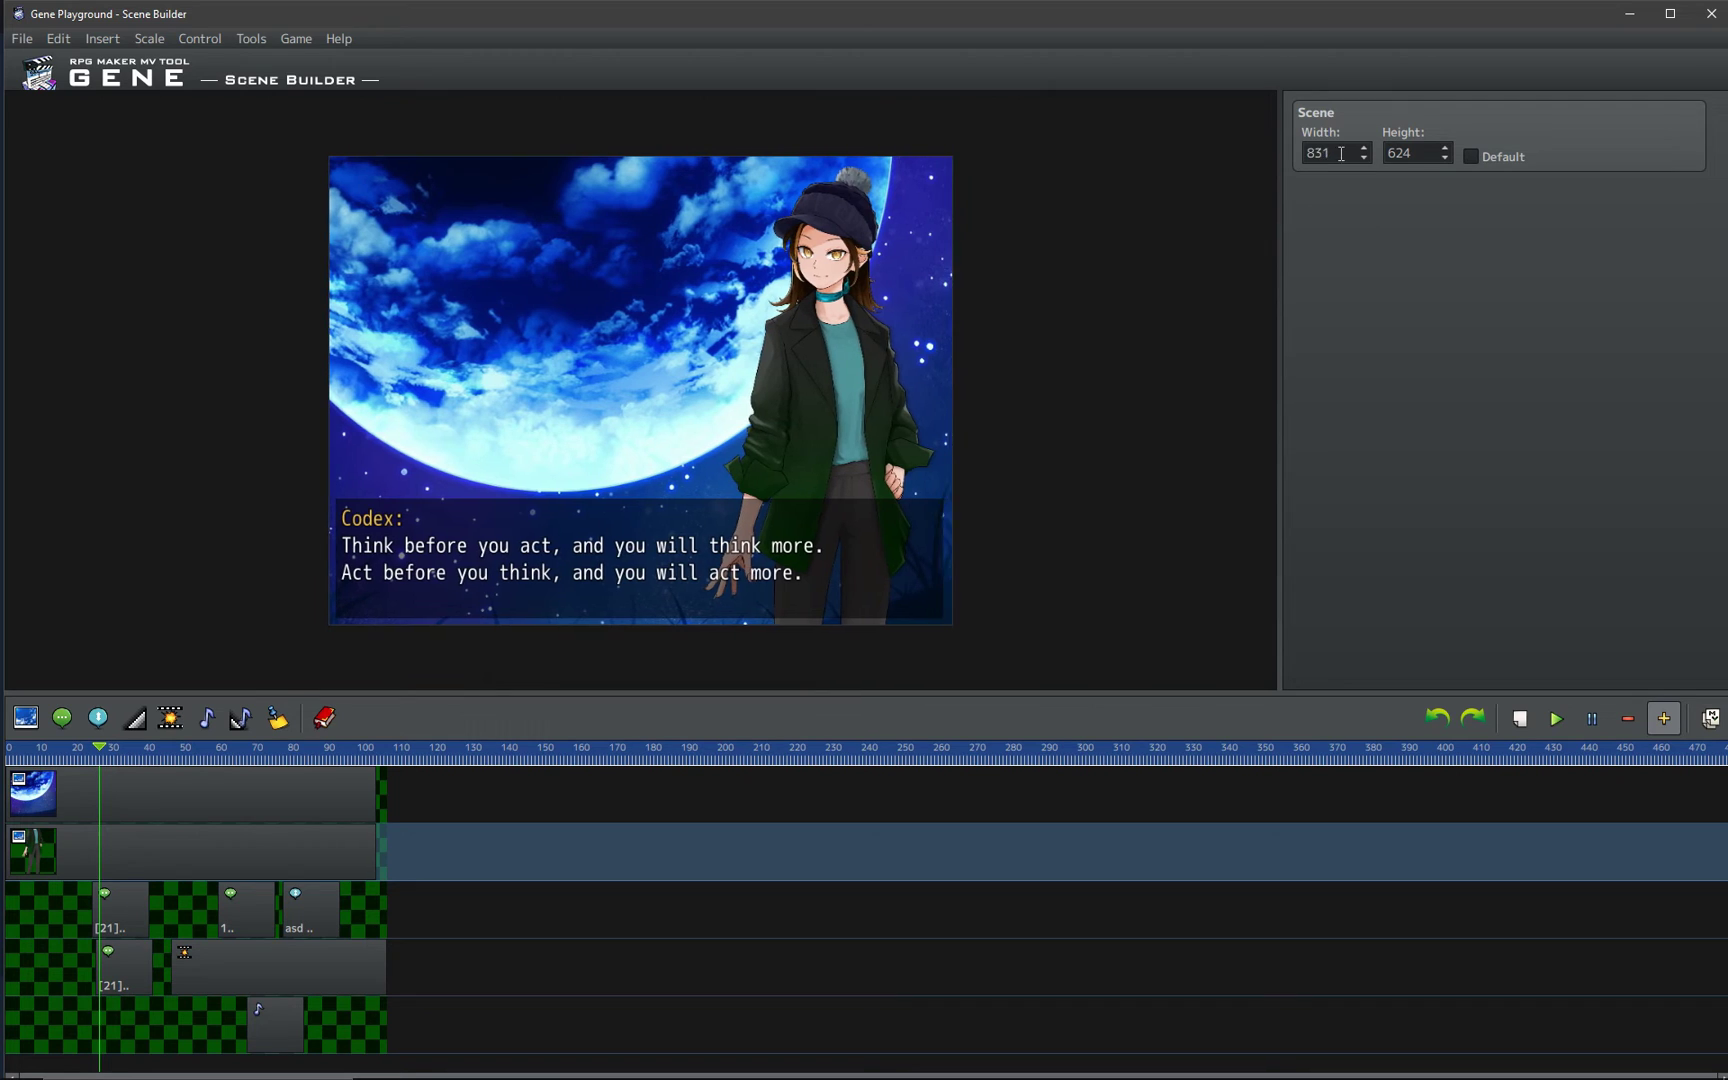
text(1372)
key(Return)
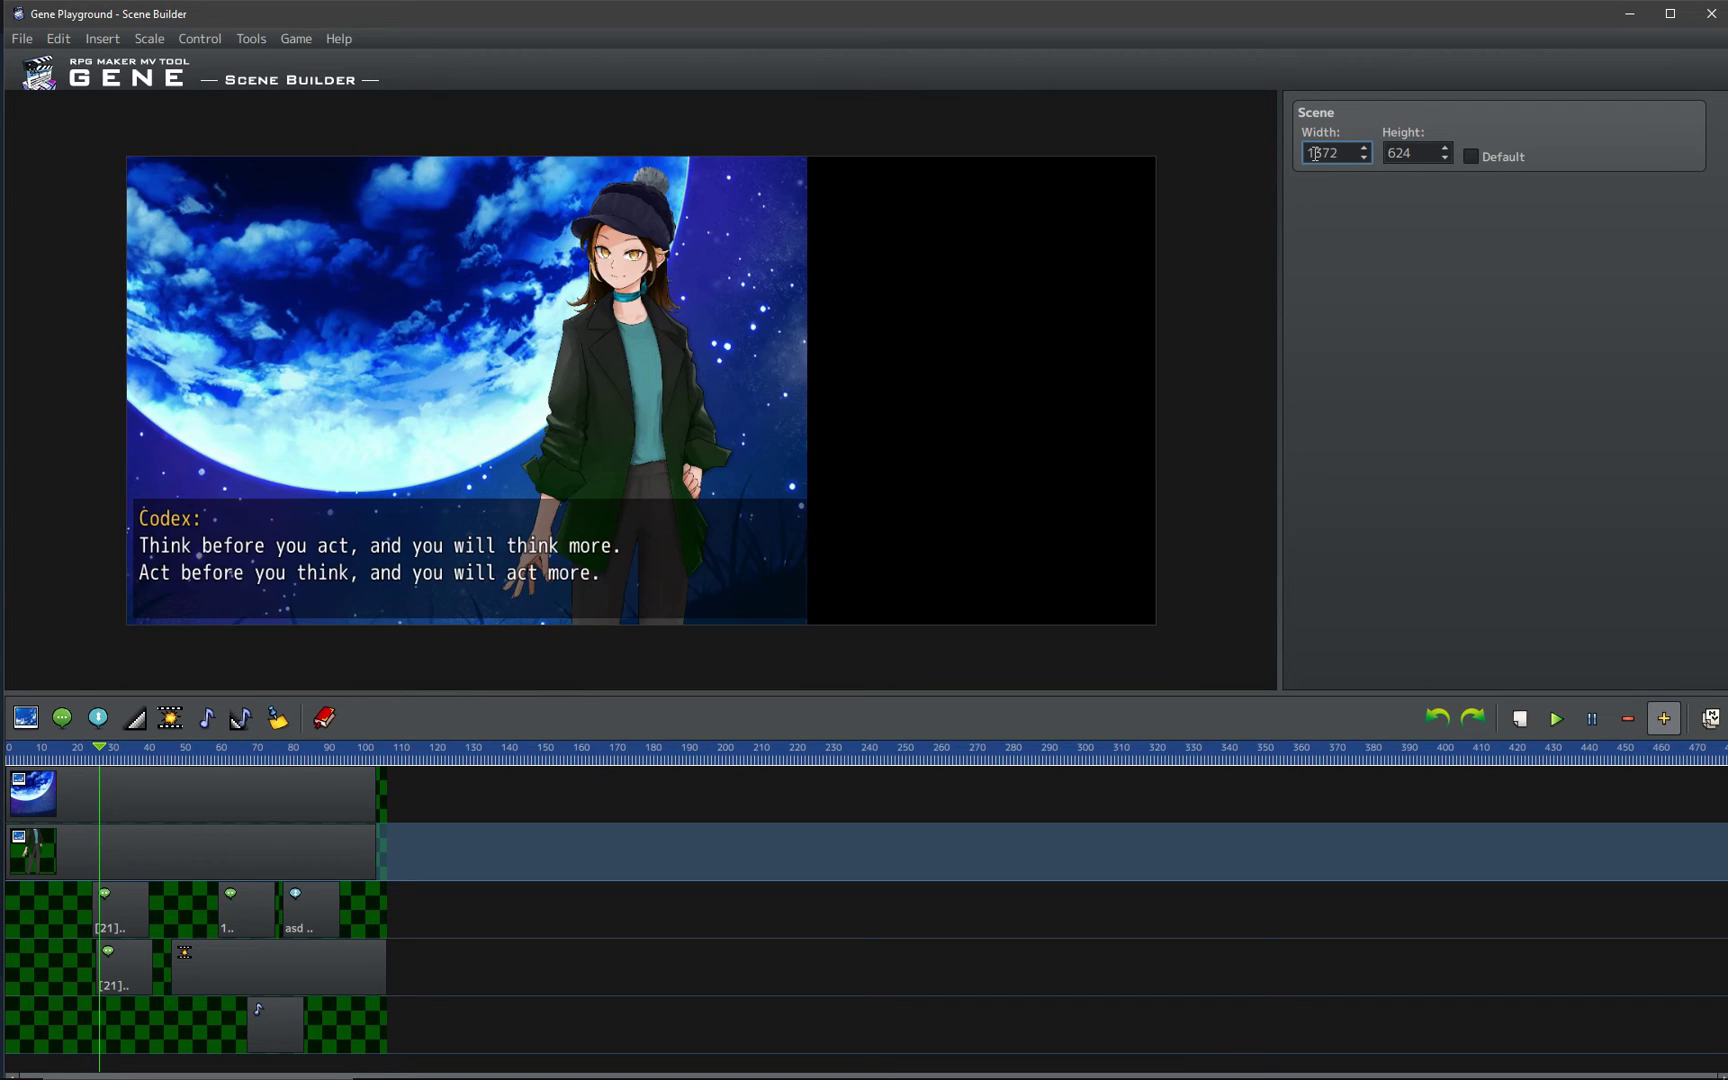
double_click(1386, 162)
text(824)
key(Return)
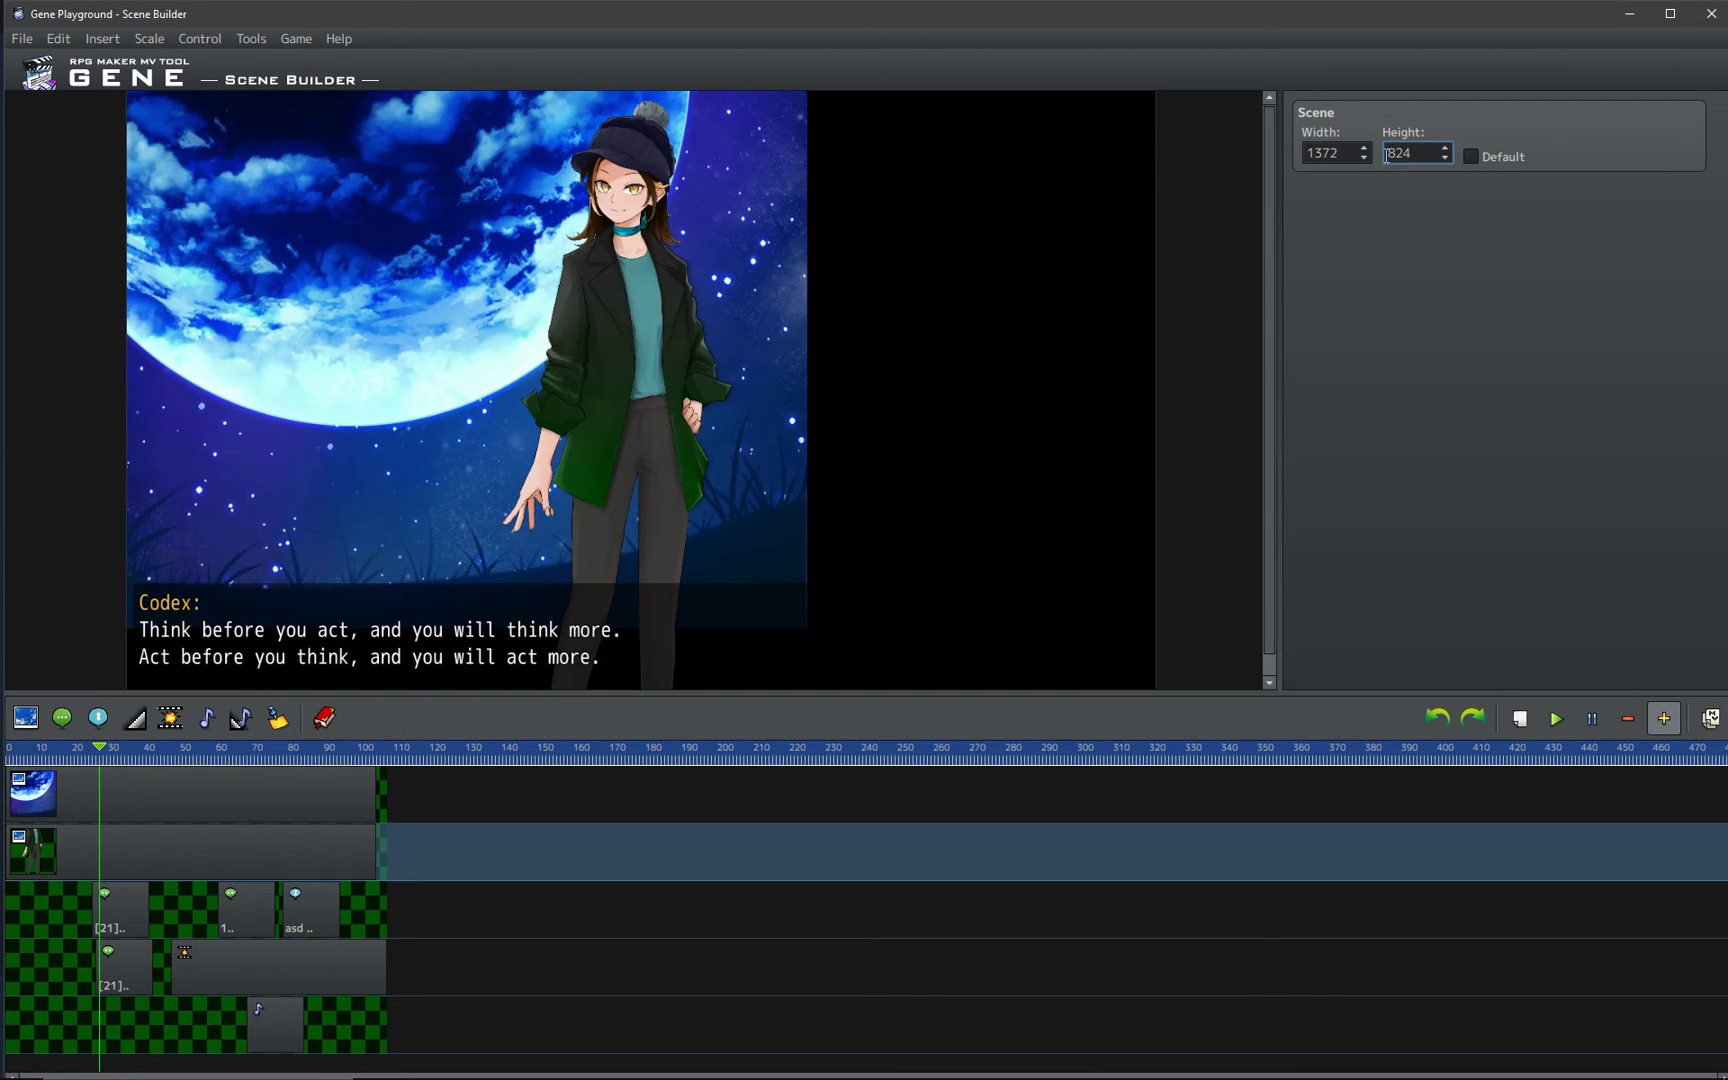
click(1470, 156)
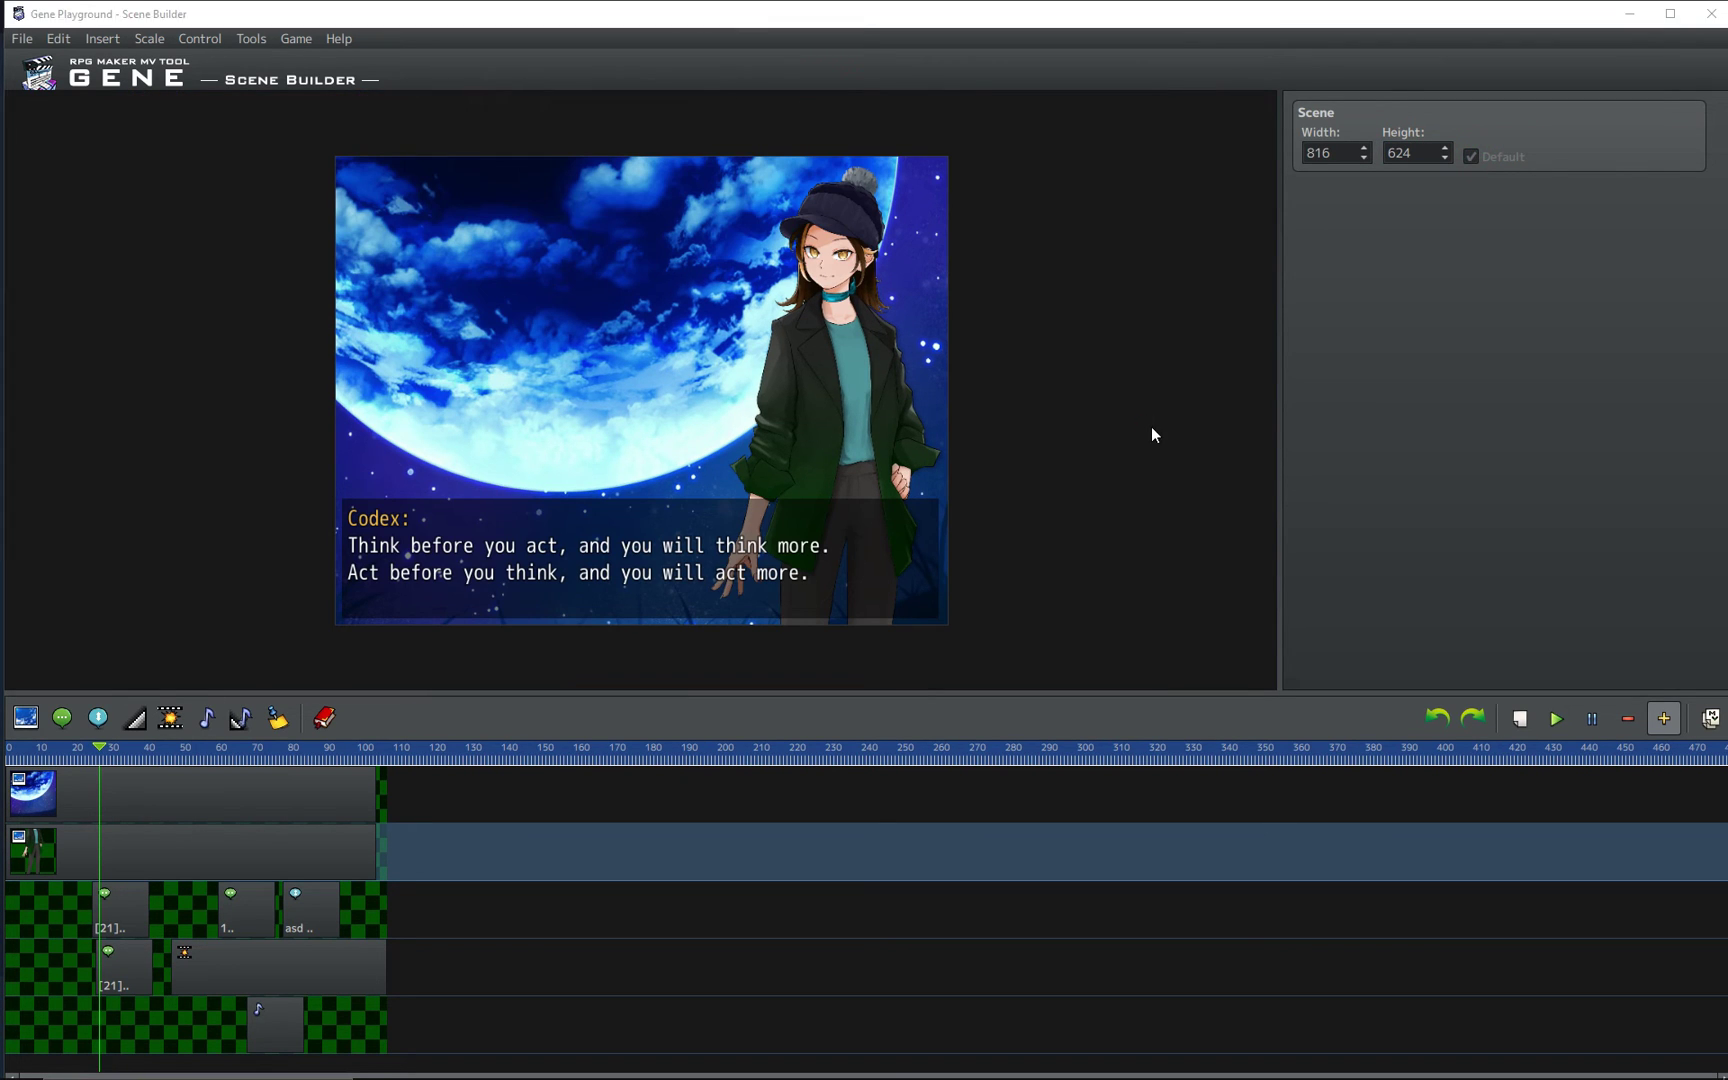
key(ctrl+e)
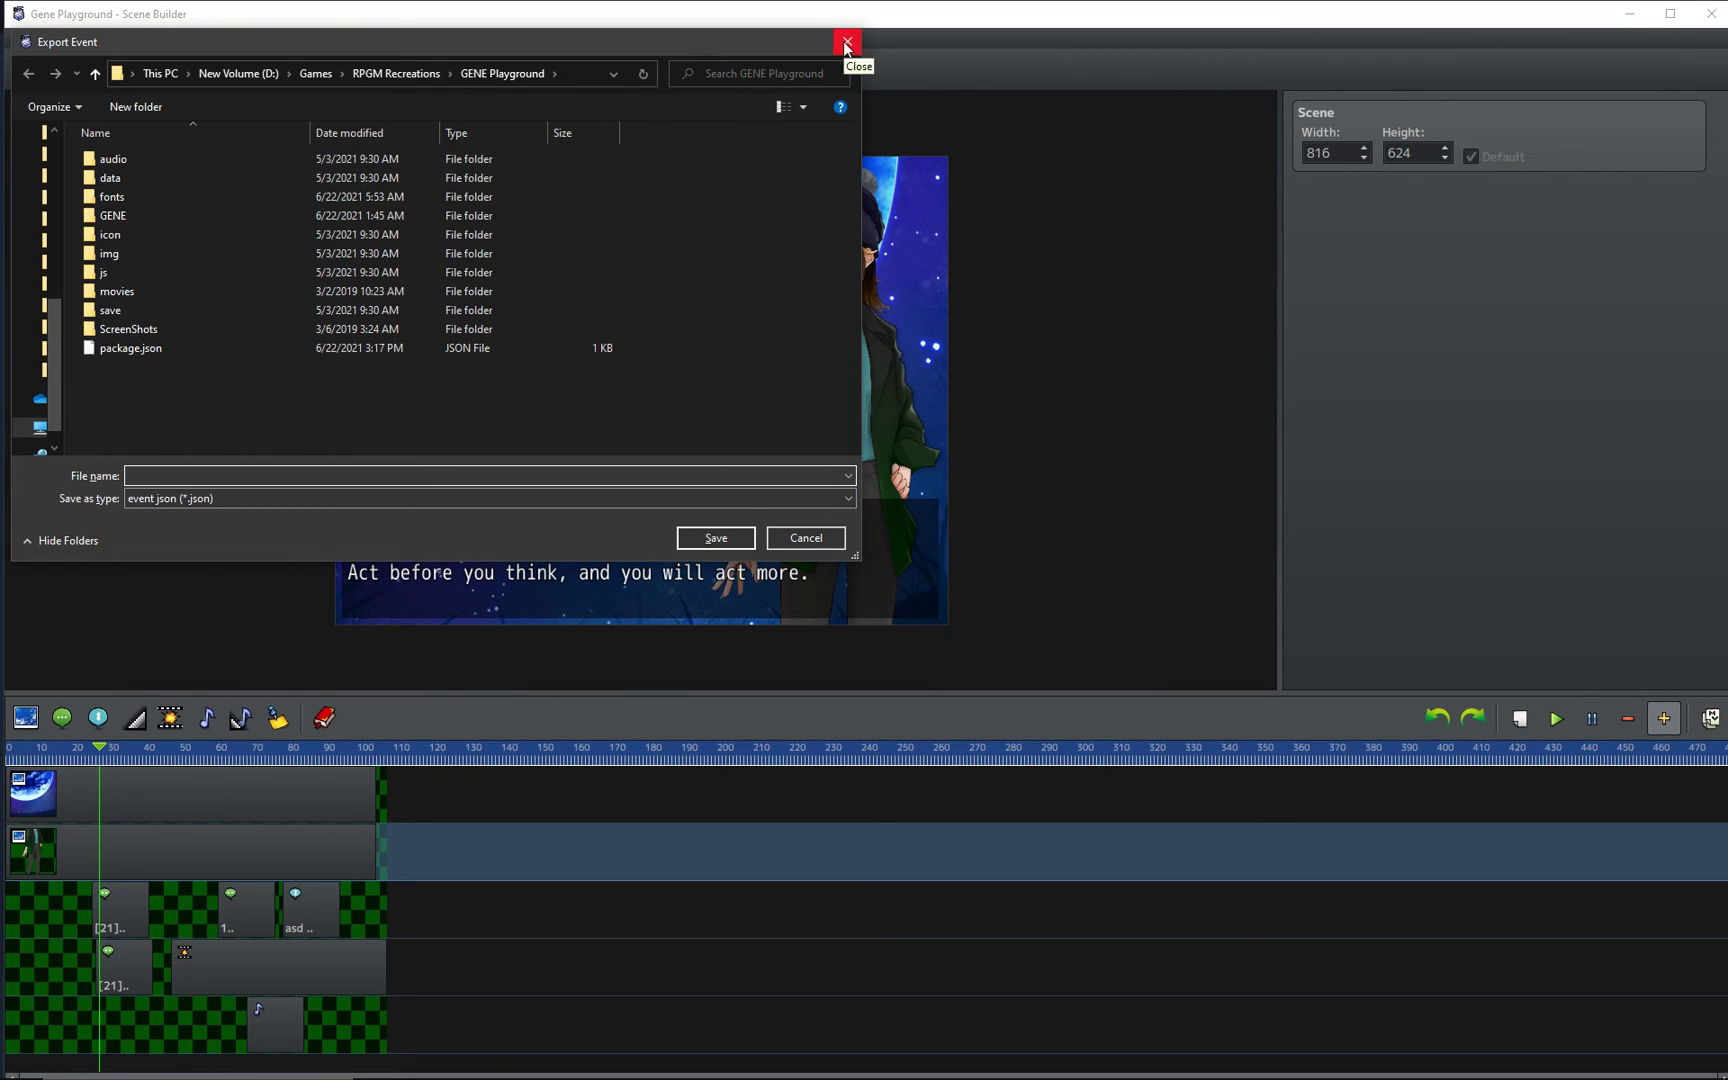
- Close the export window without saving and look over the File menu without choosing anything
click(847, 41)
click(22, 39)
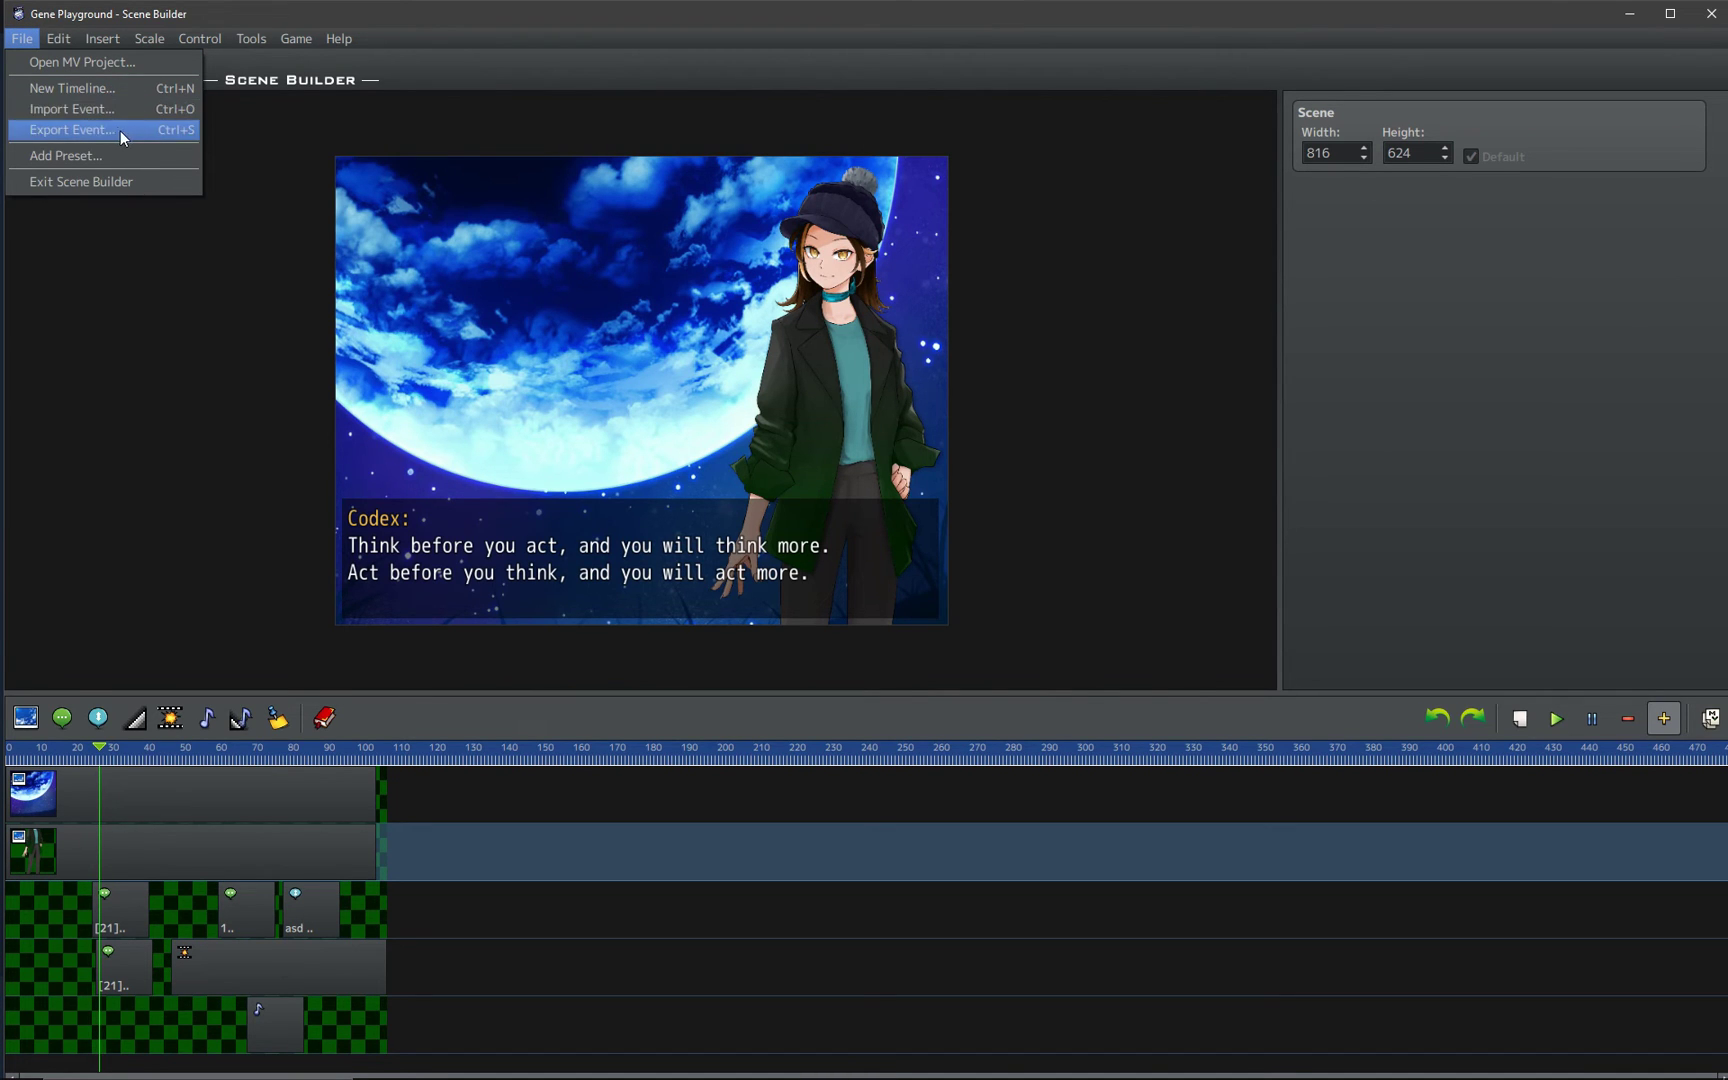
click(728, 63)
- Zoom the scene preview in and out to compare zoom levels
key(ctrl+plus)
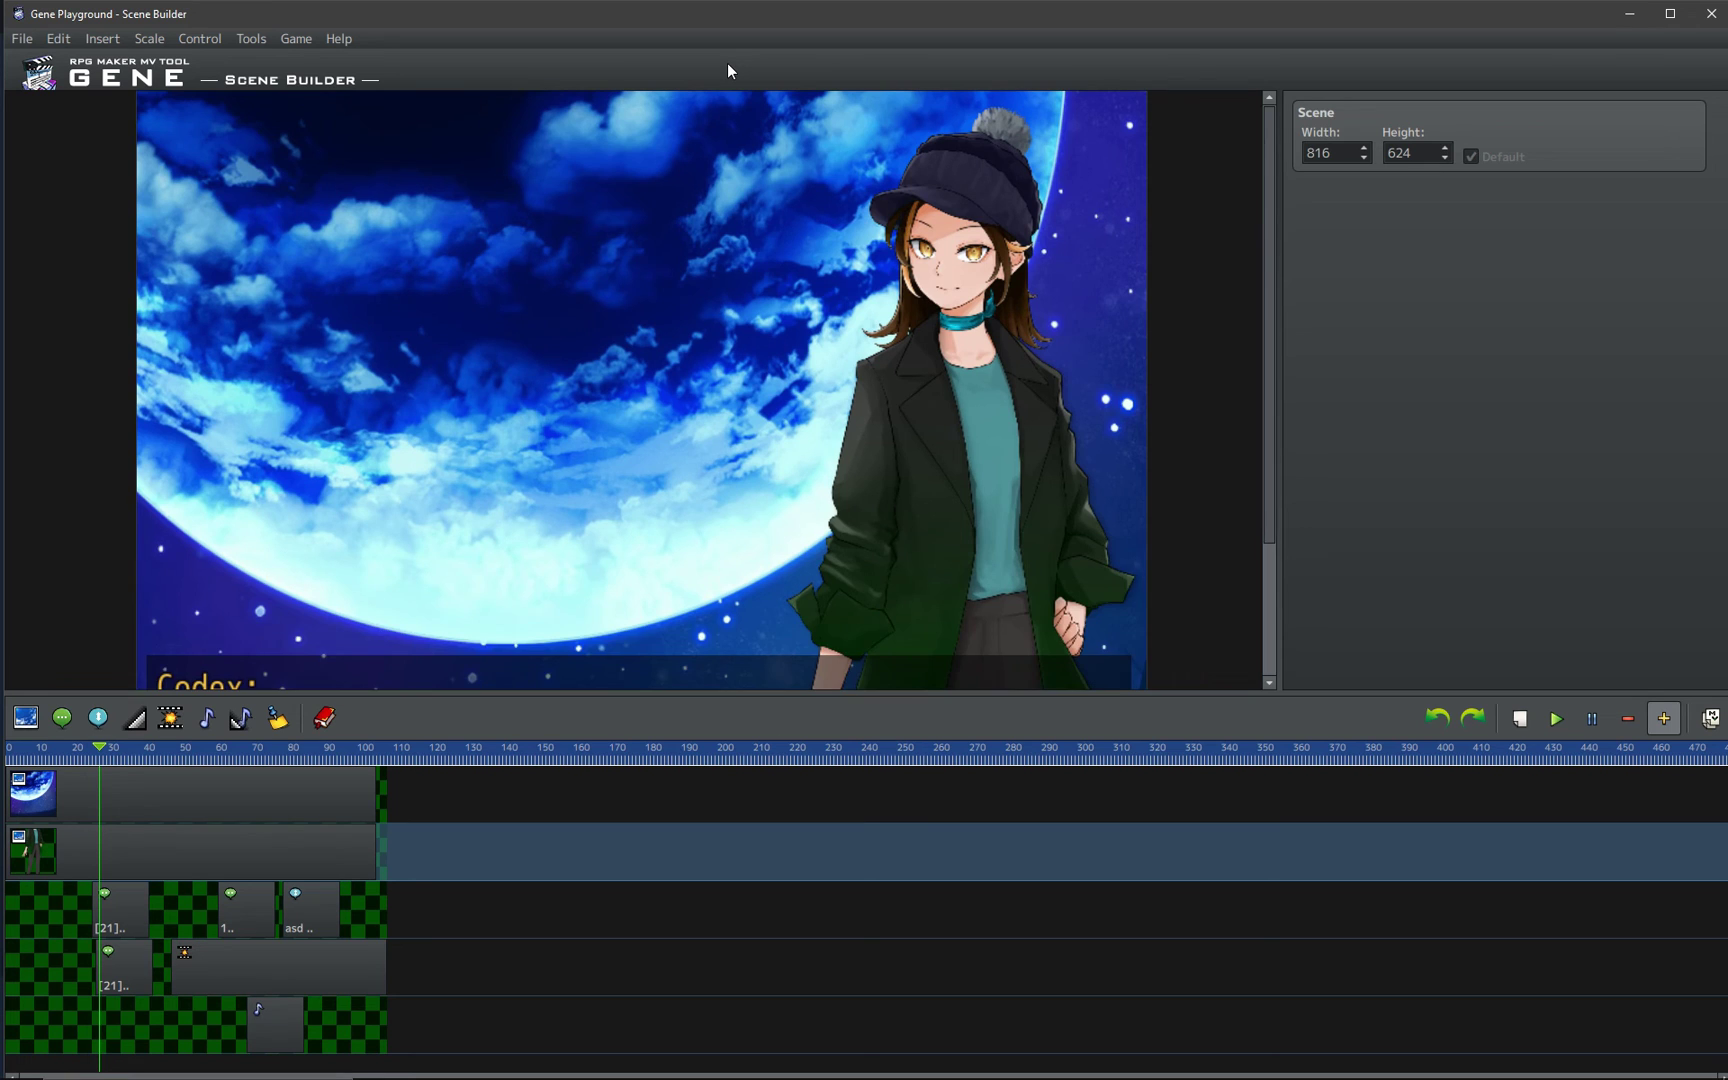
key(ctrl+minus)
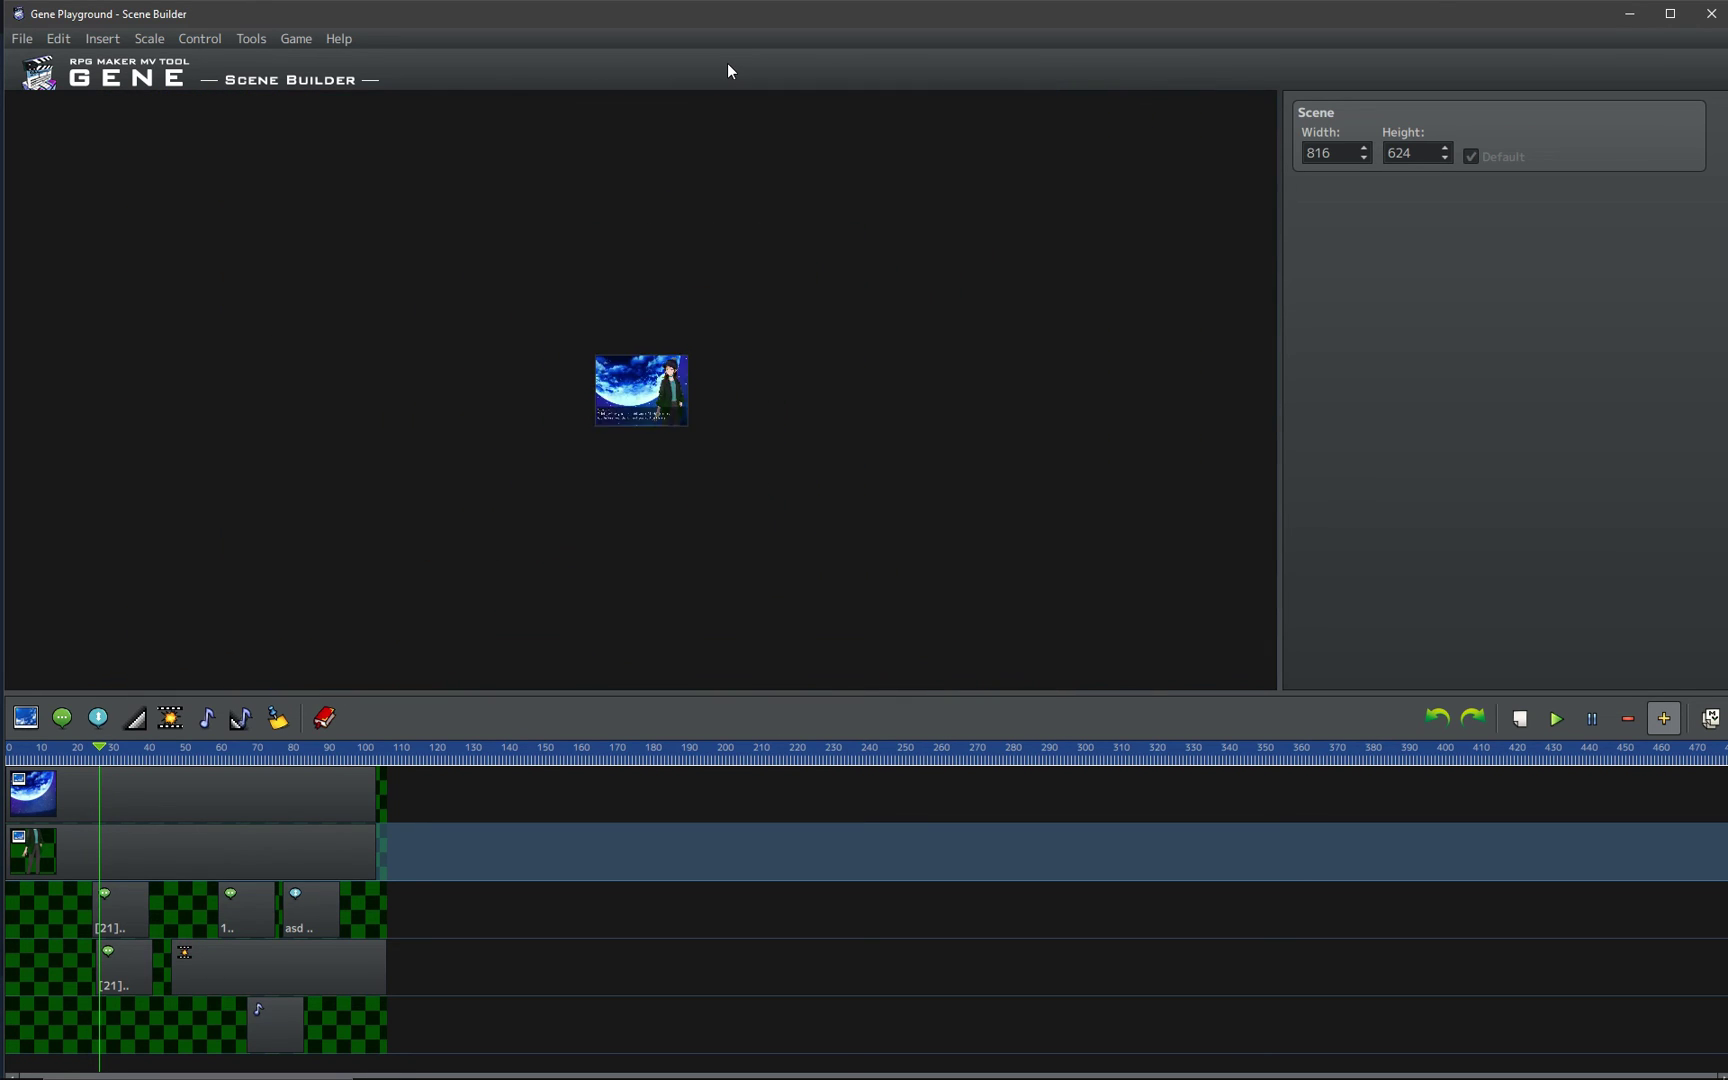
key(ctrl+plus)
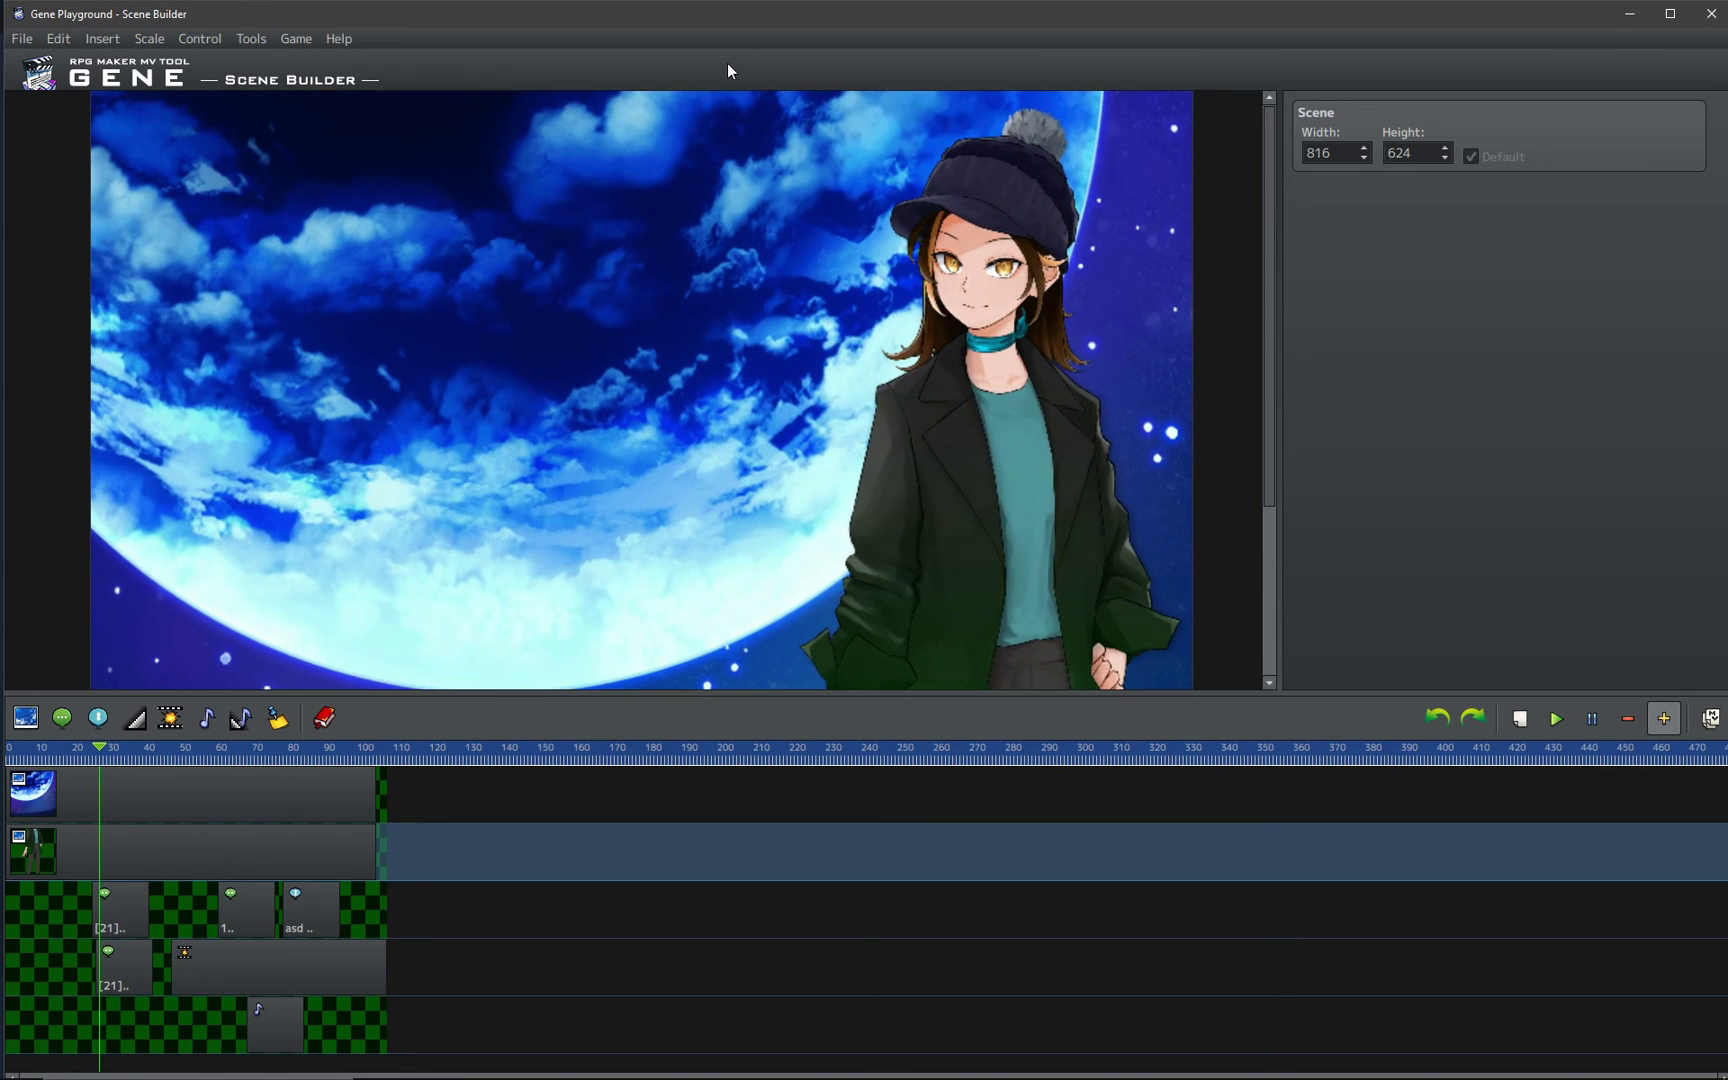
key(ctrl+plus)
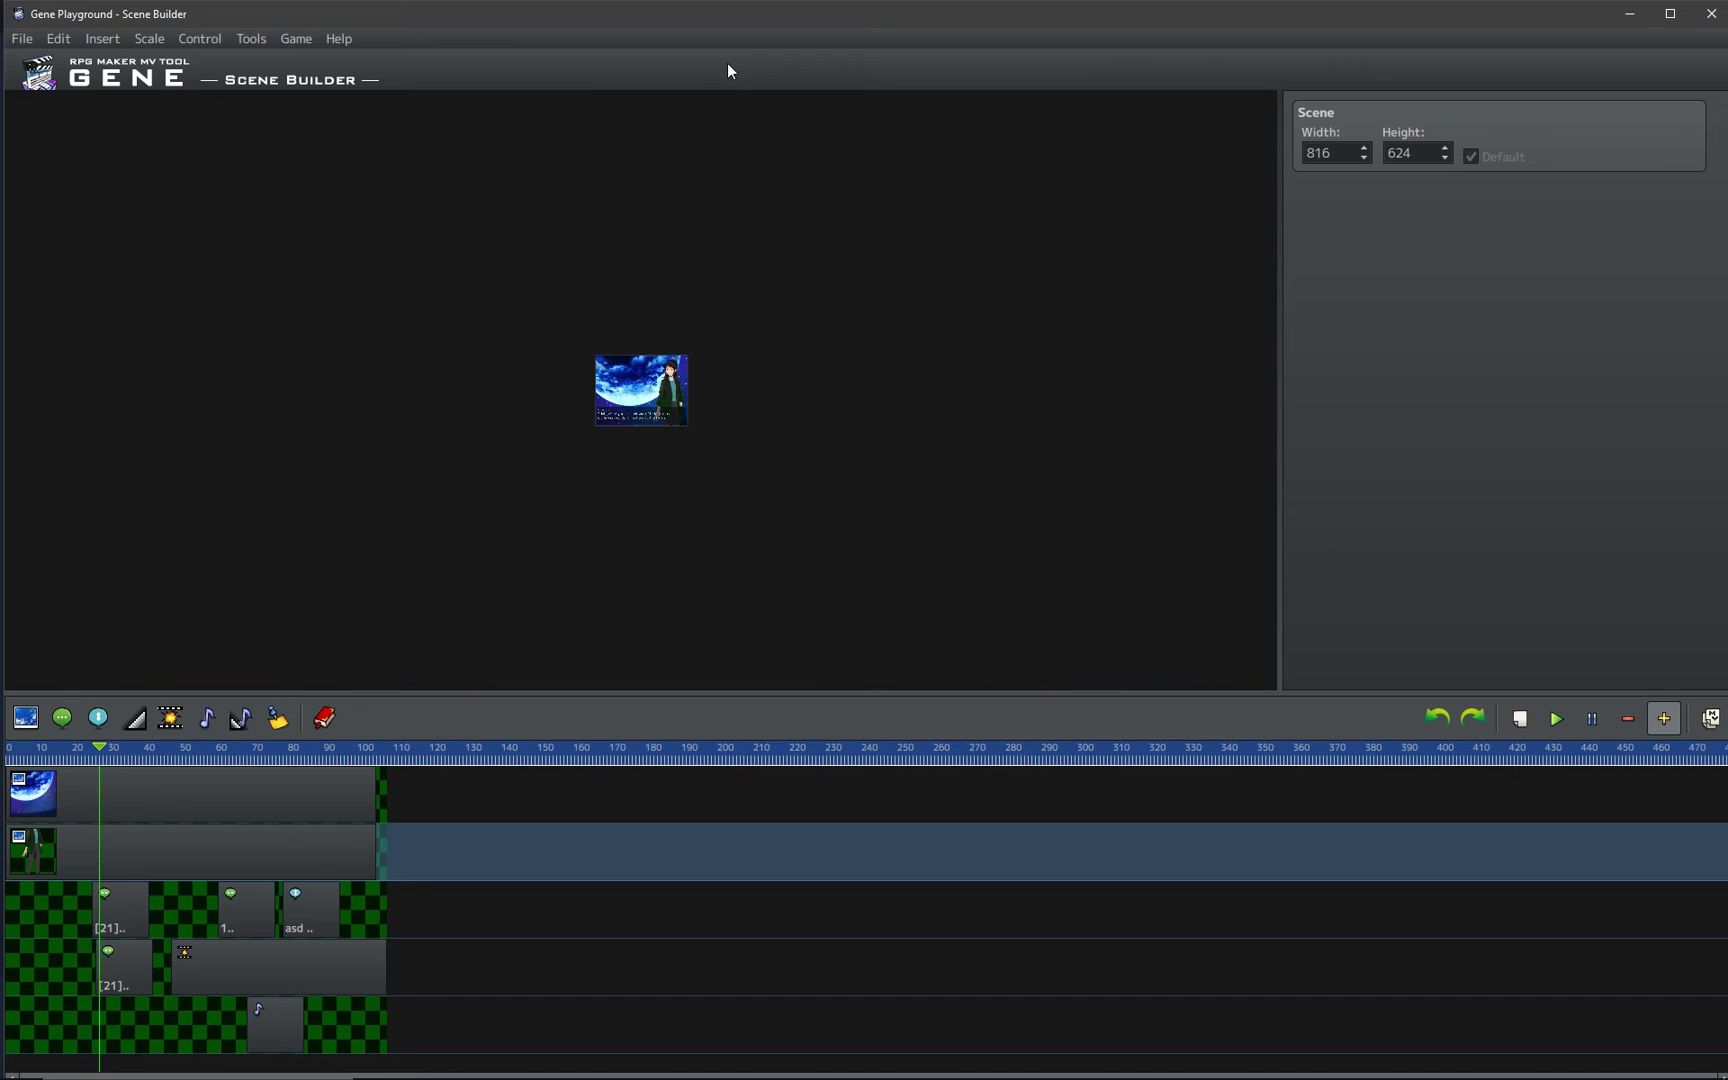
key(ctrl+plus)
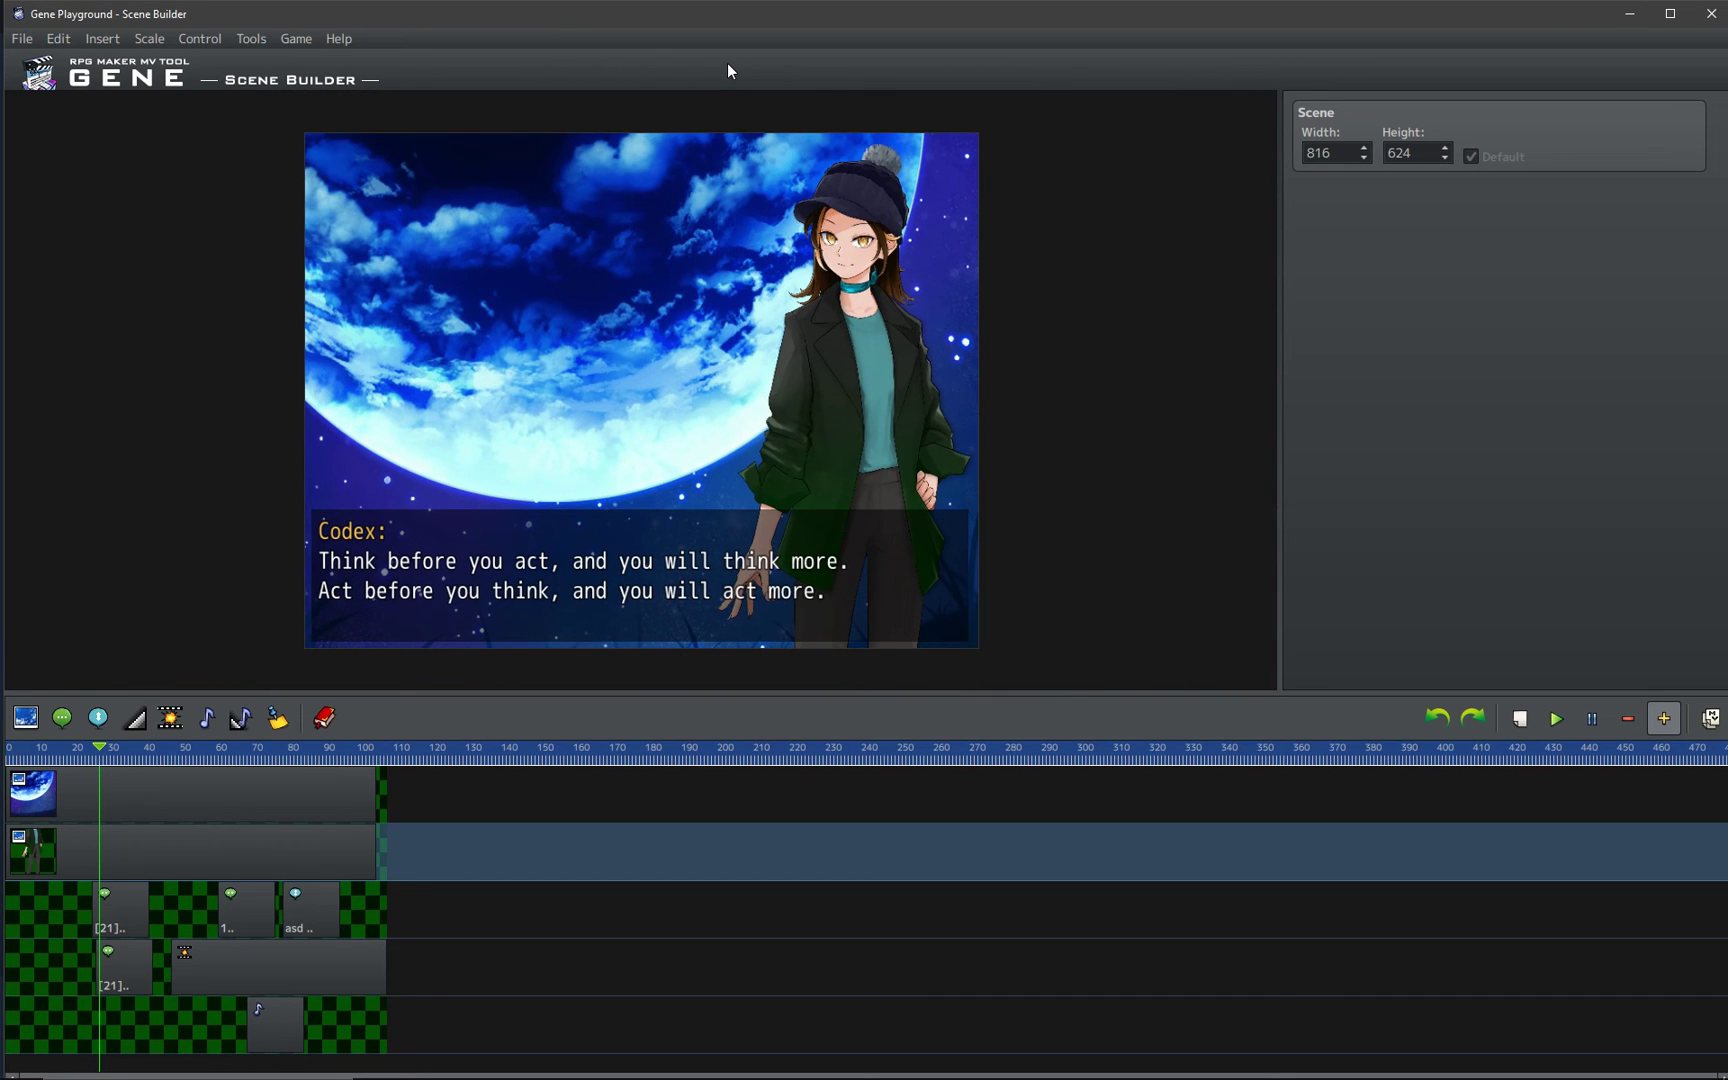
- Show the preview at Actual Size and adjust the splitter between preview and timeline
click(149, 38)
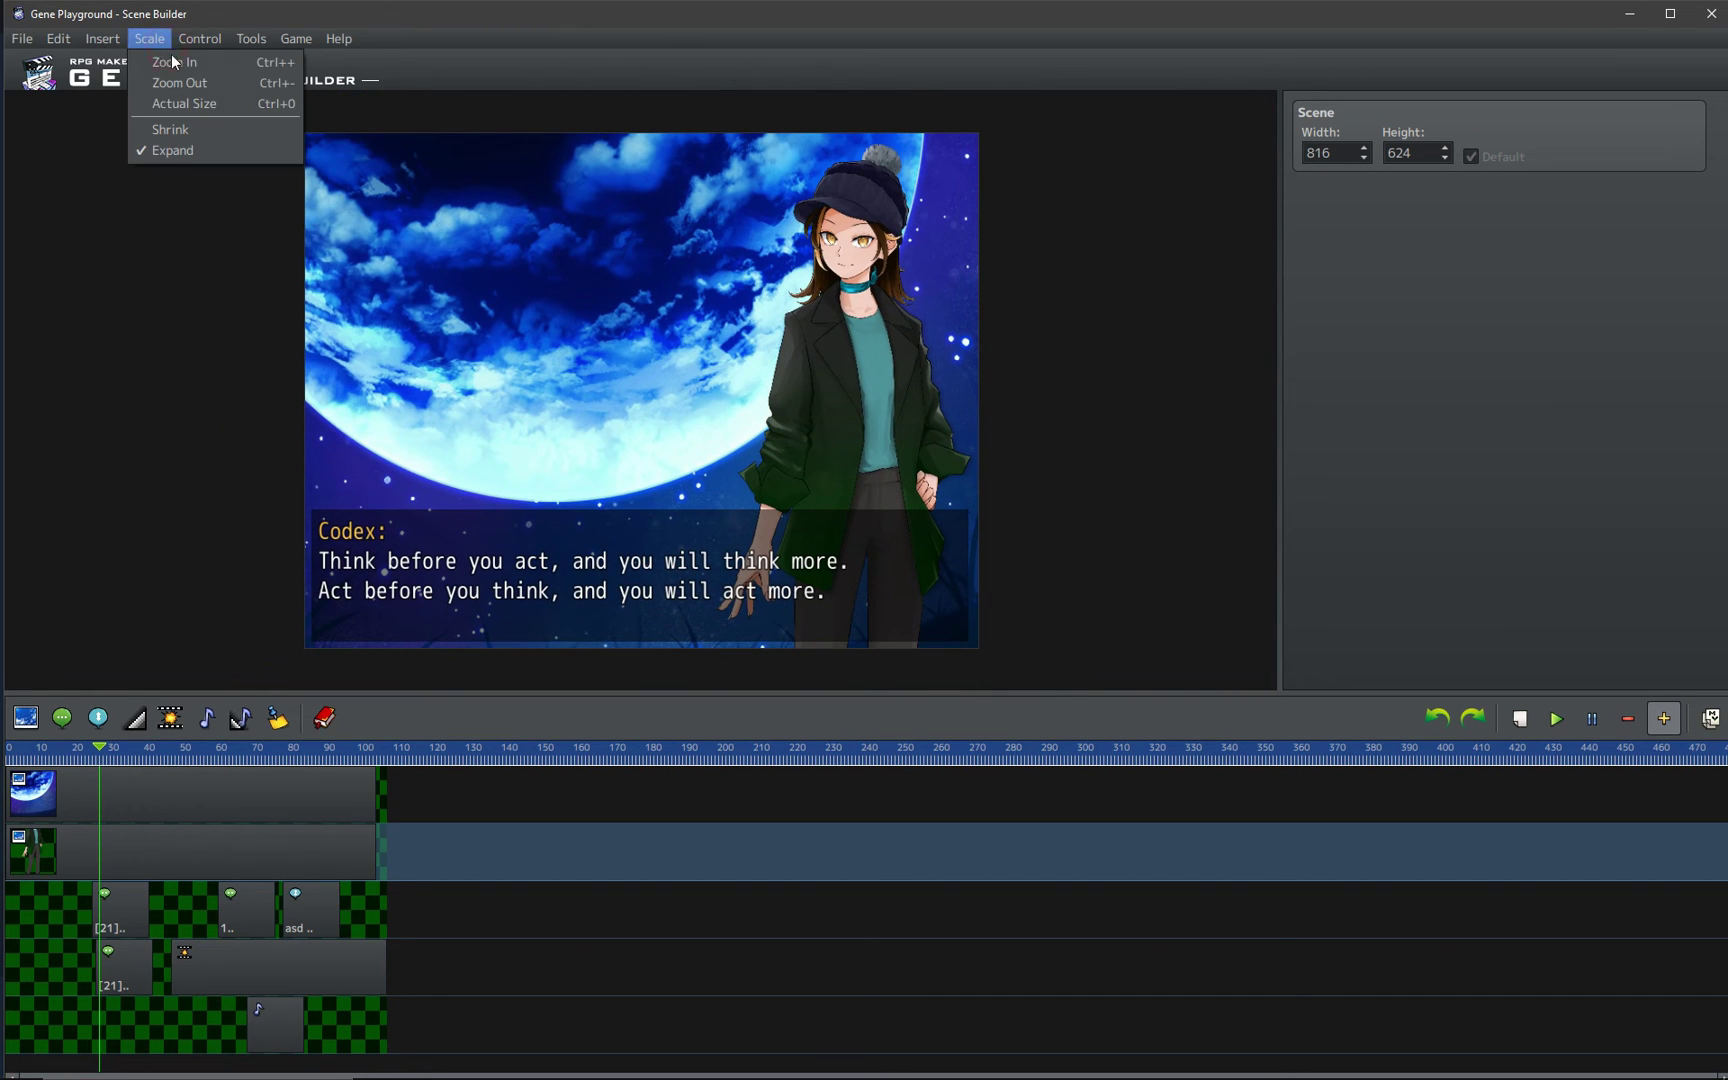
click(194, 112)
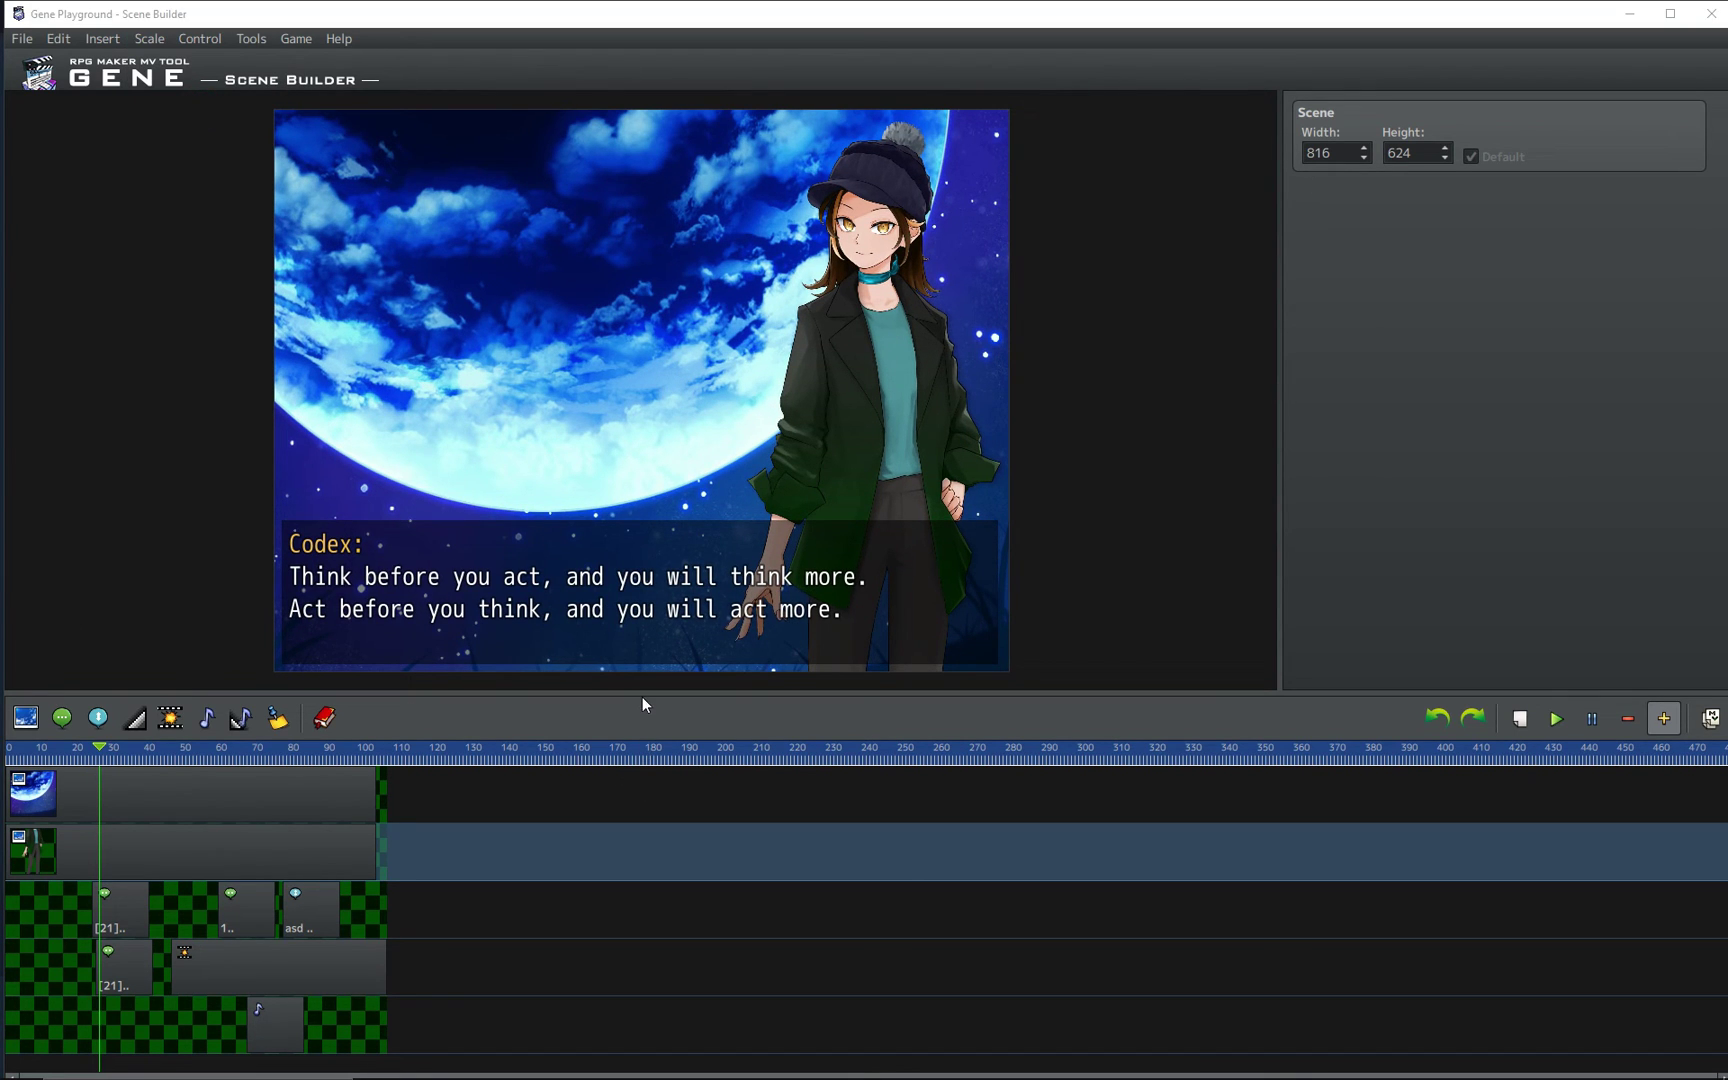
mouse_move(643, 697)
mouse_down()
mouse_move(683, 348)
mouse_move(732, 798)
mouse_up()
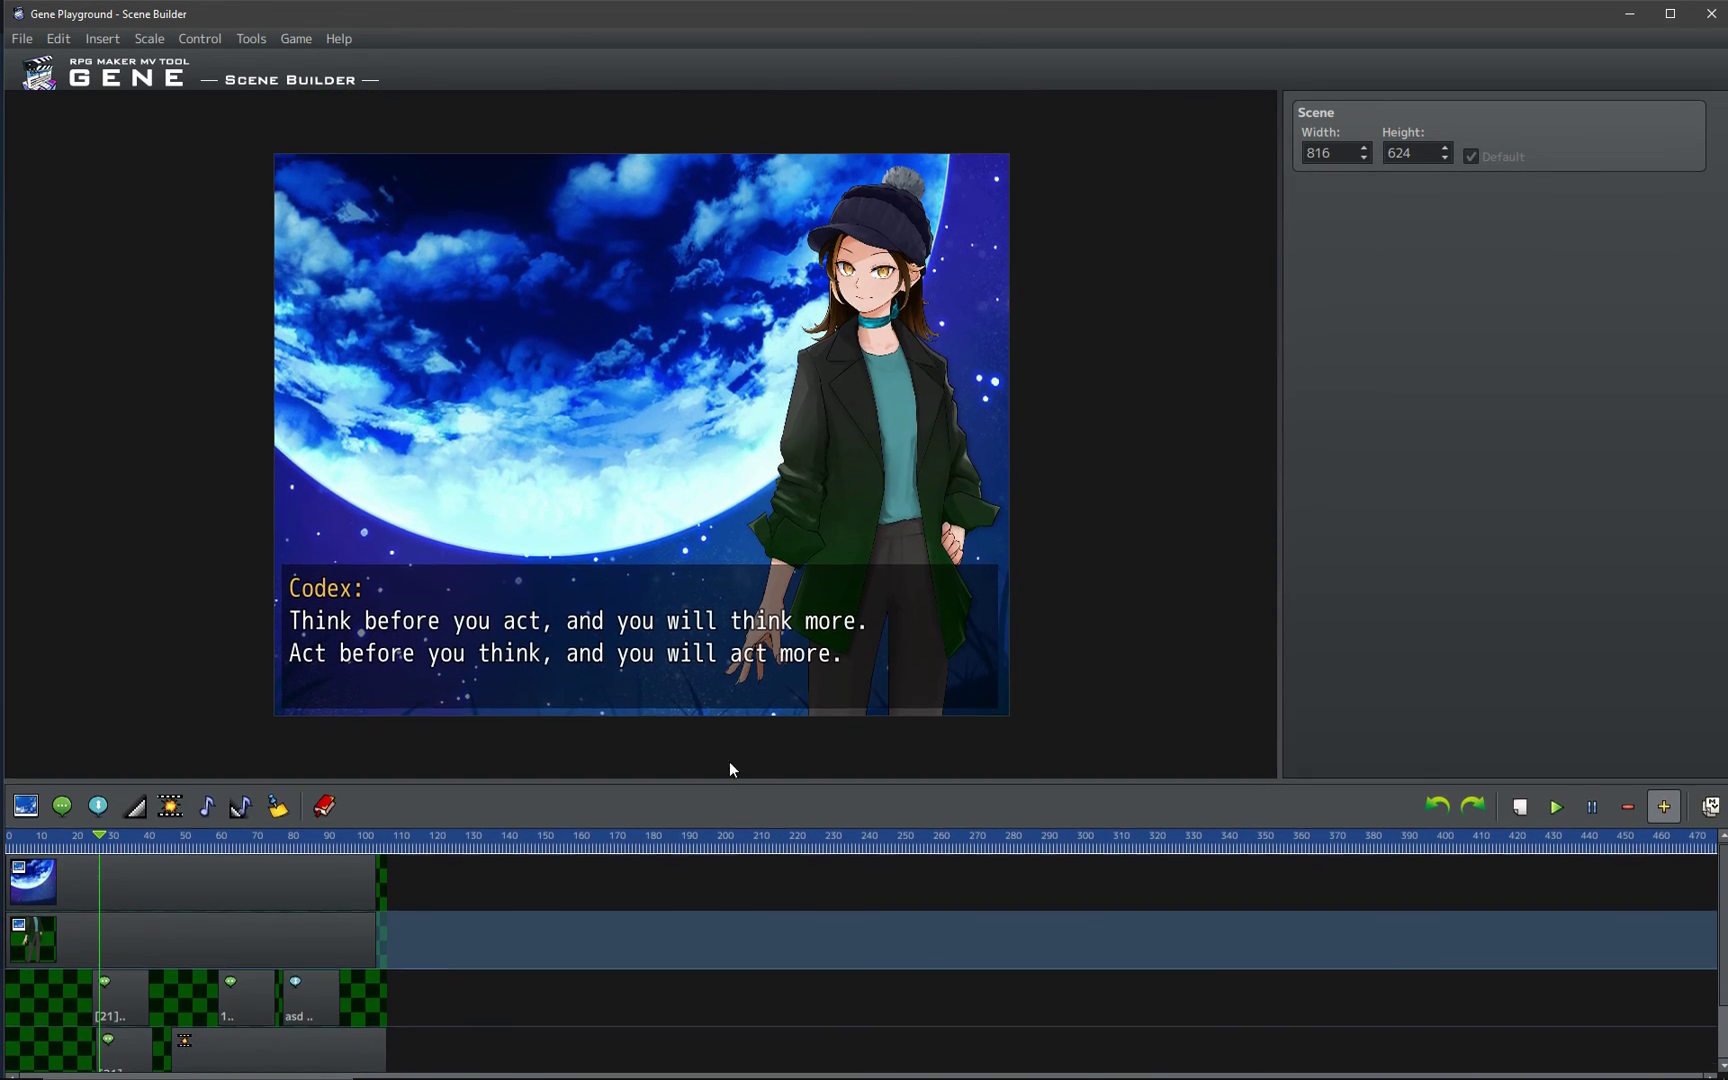
drag(732, 798, 729, 718)
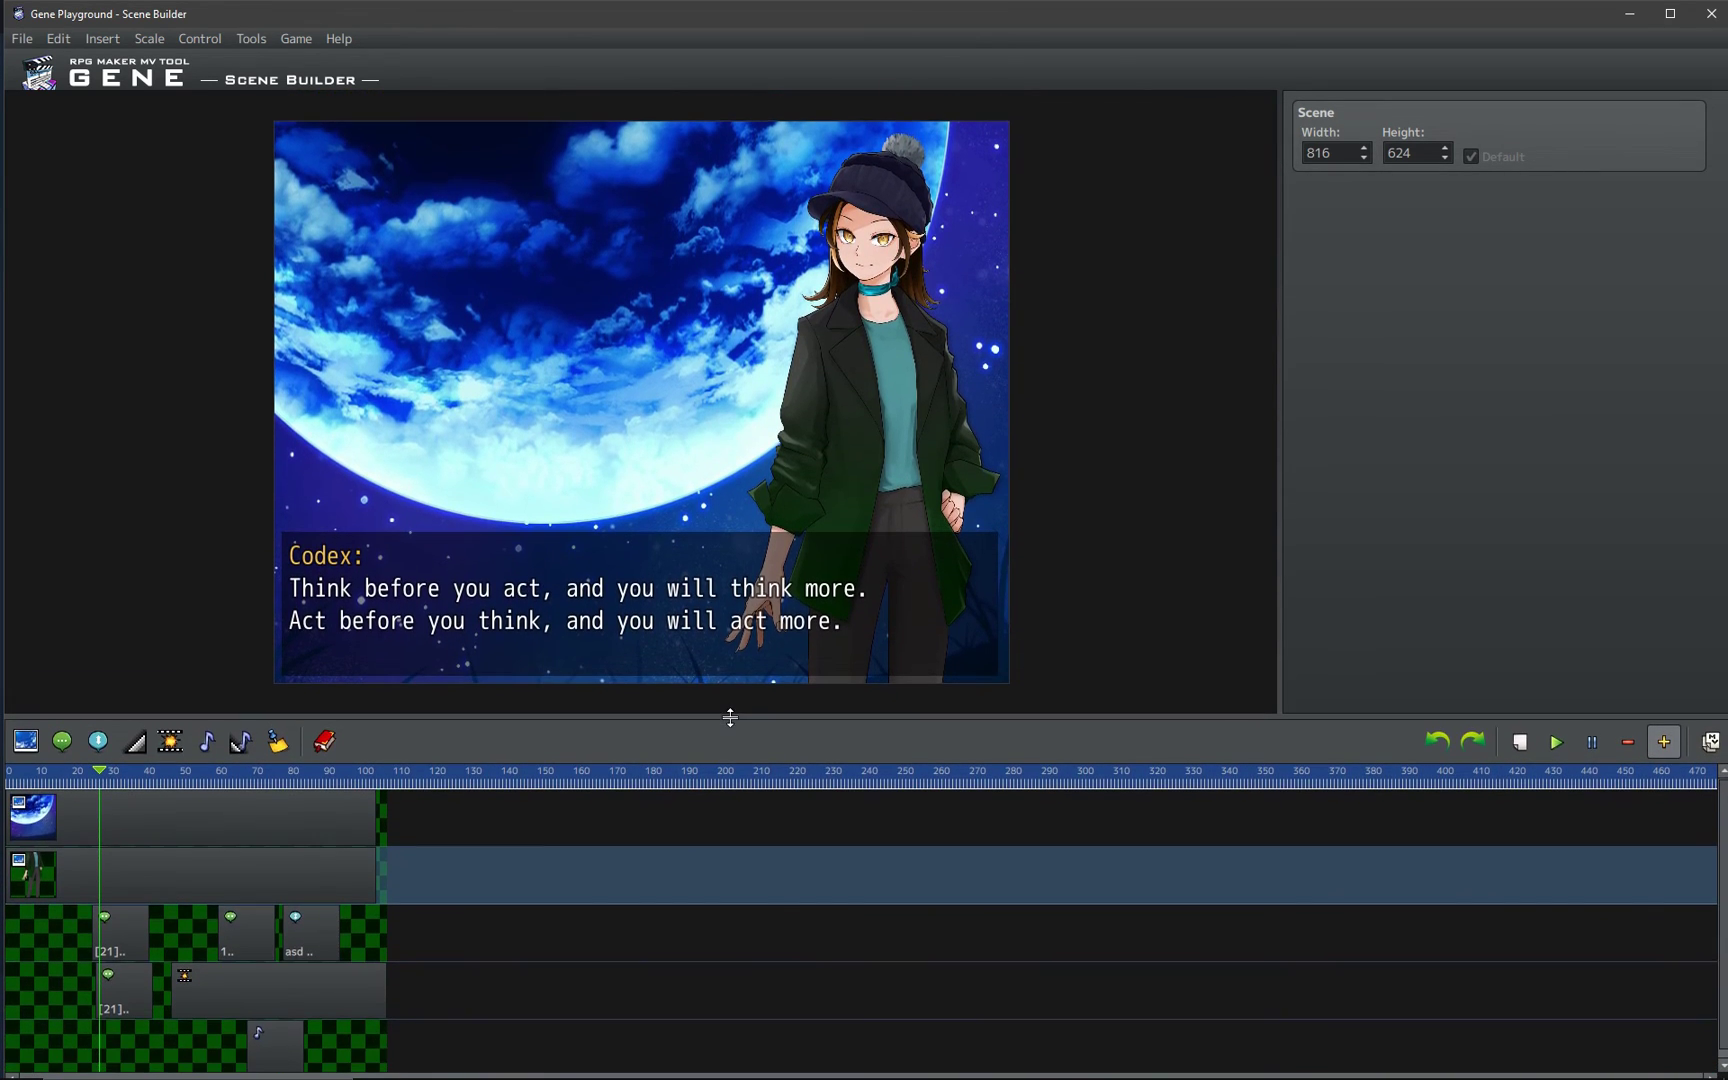
- In Options, apply the Default theme, then the High Contrast White theme
click(251, 40)
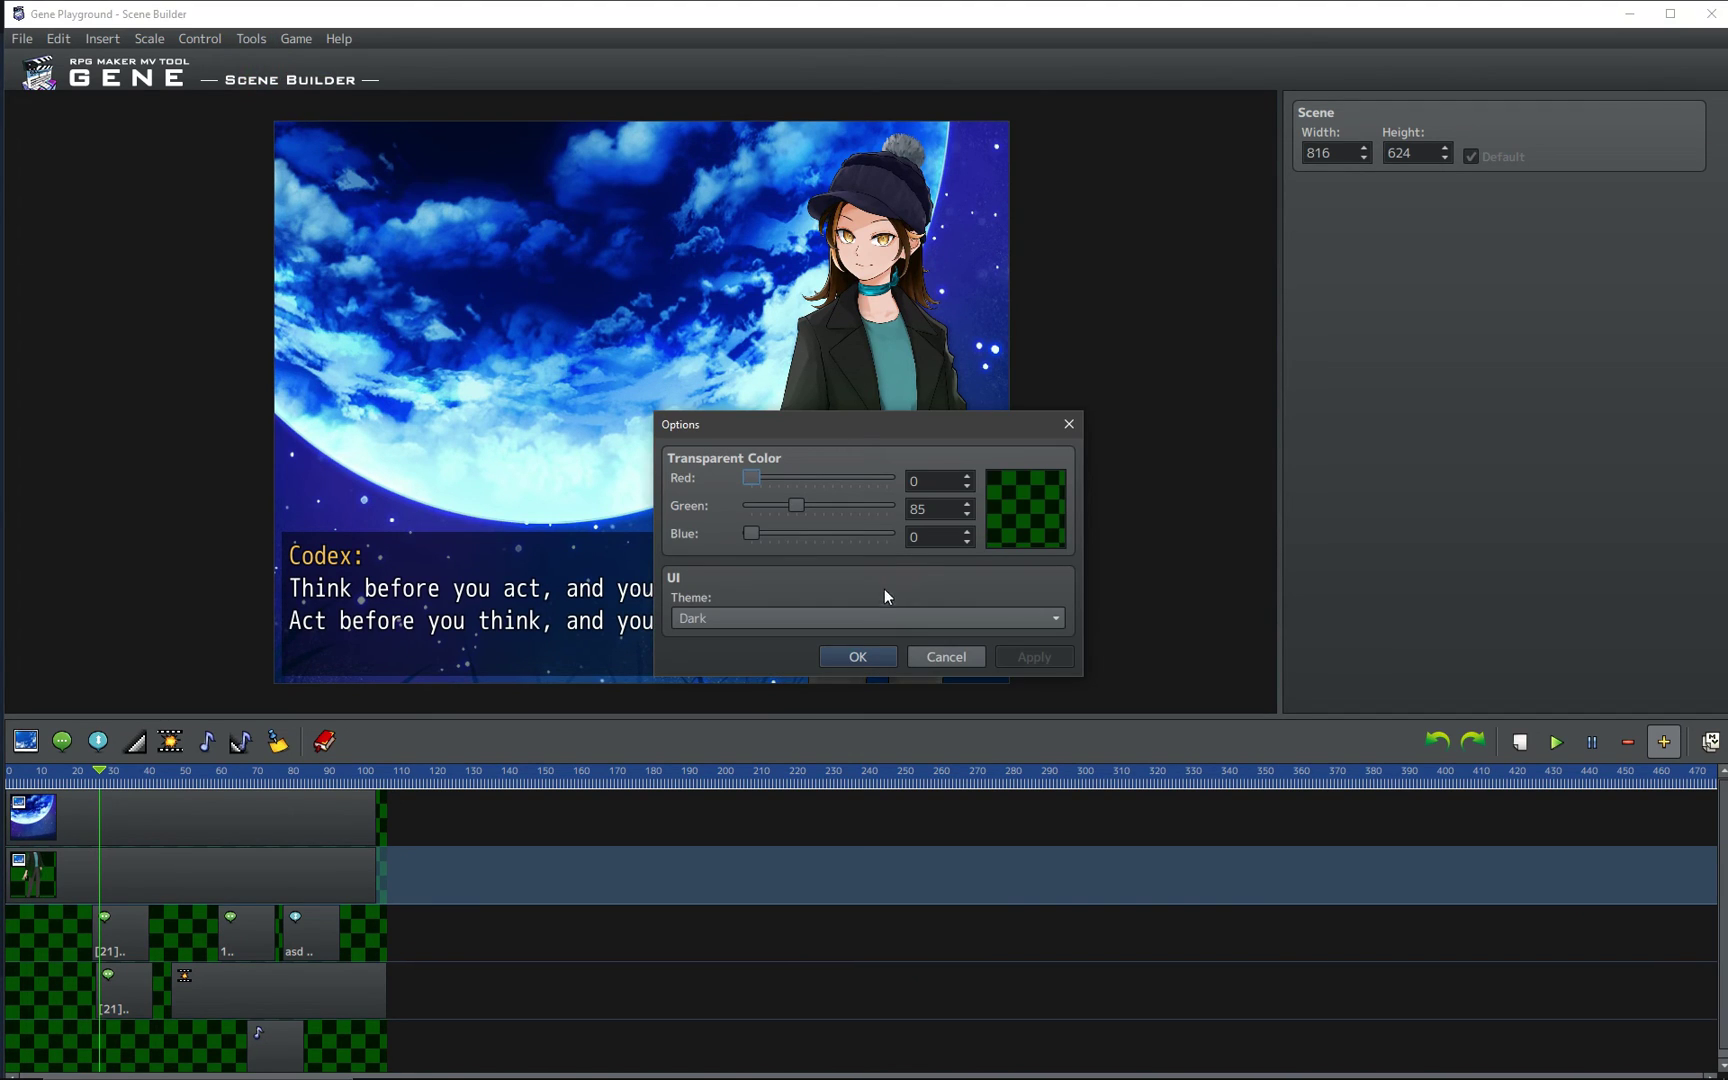
click(850, 617)
click(796, 639)
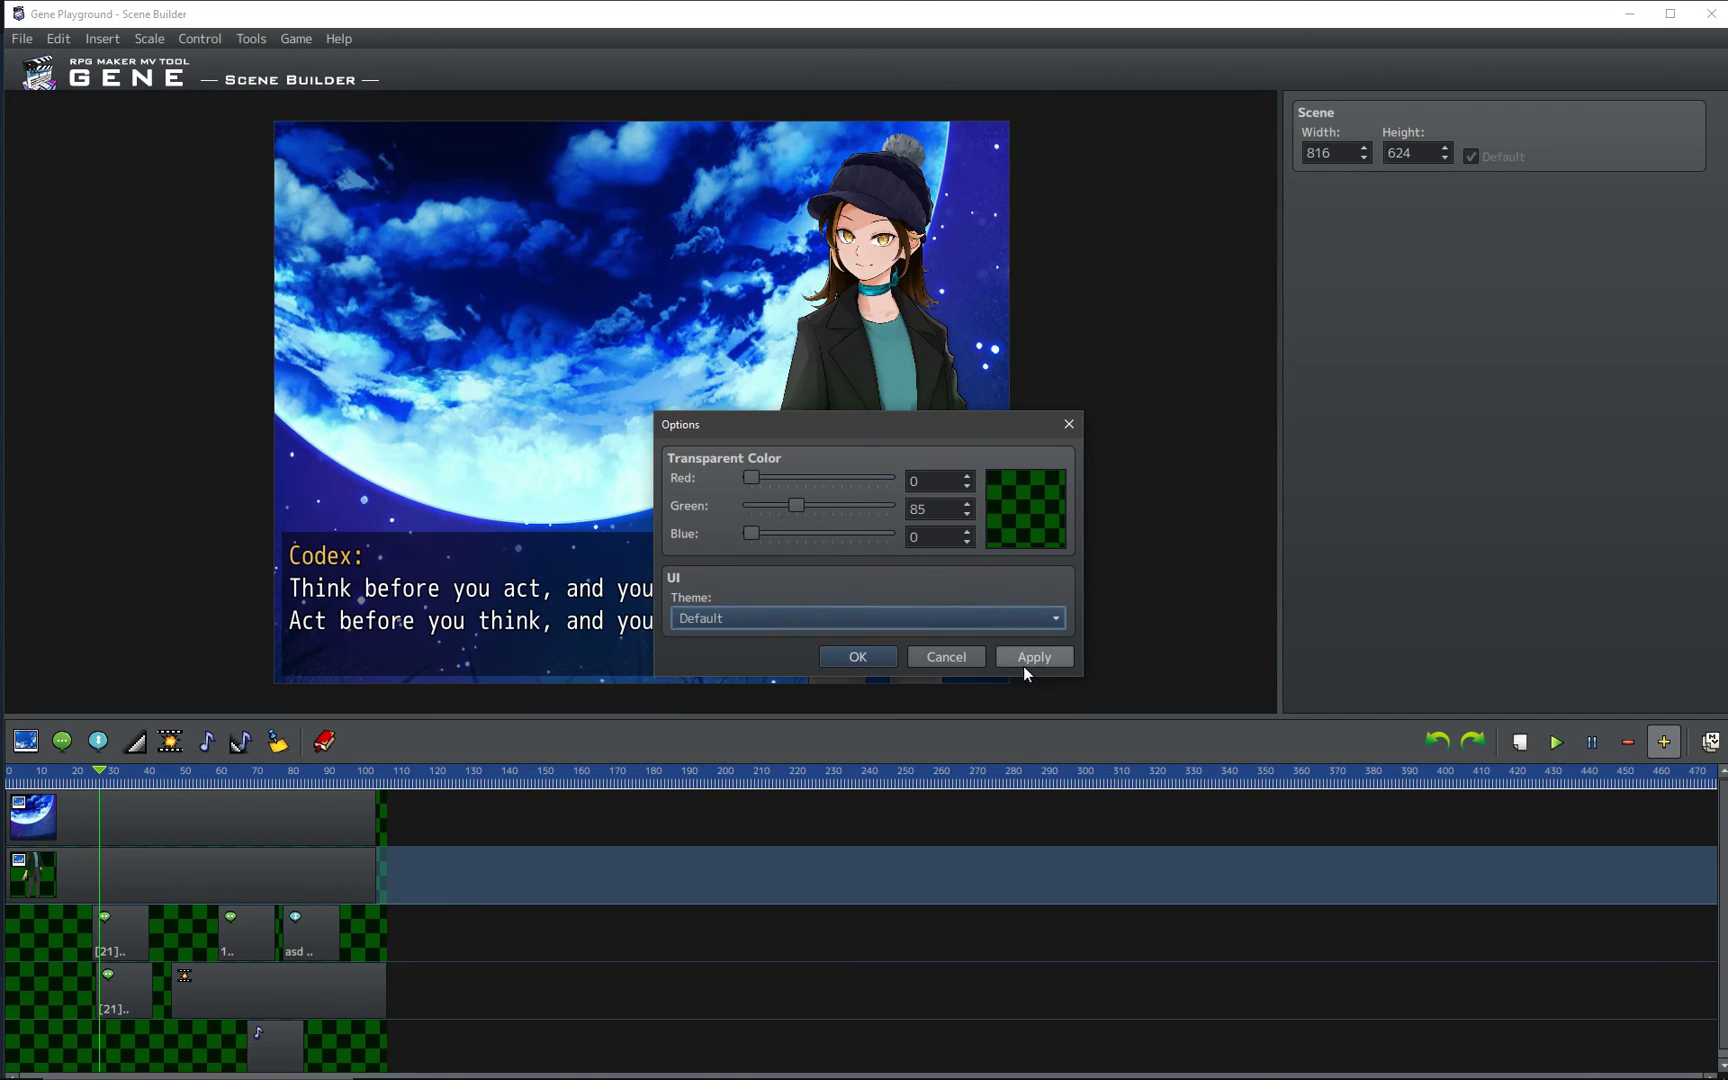
click(1023, 666)
click(836, 620)
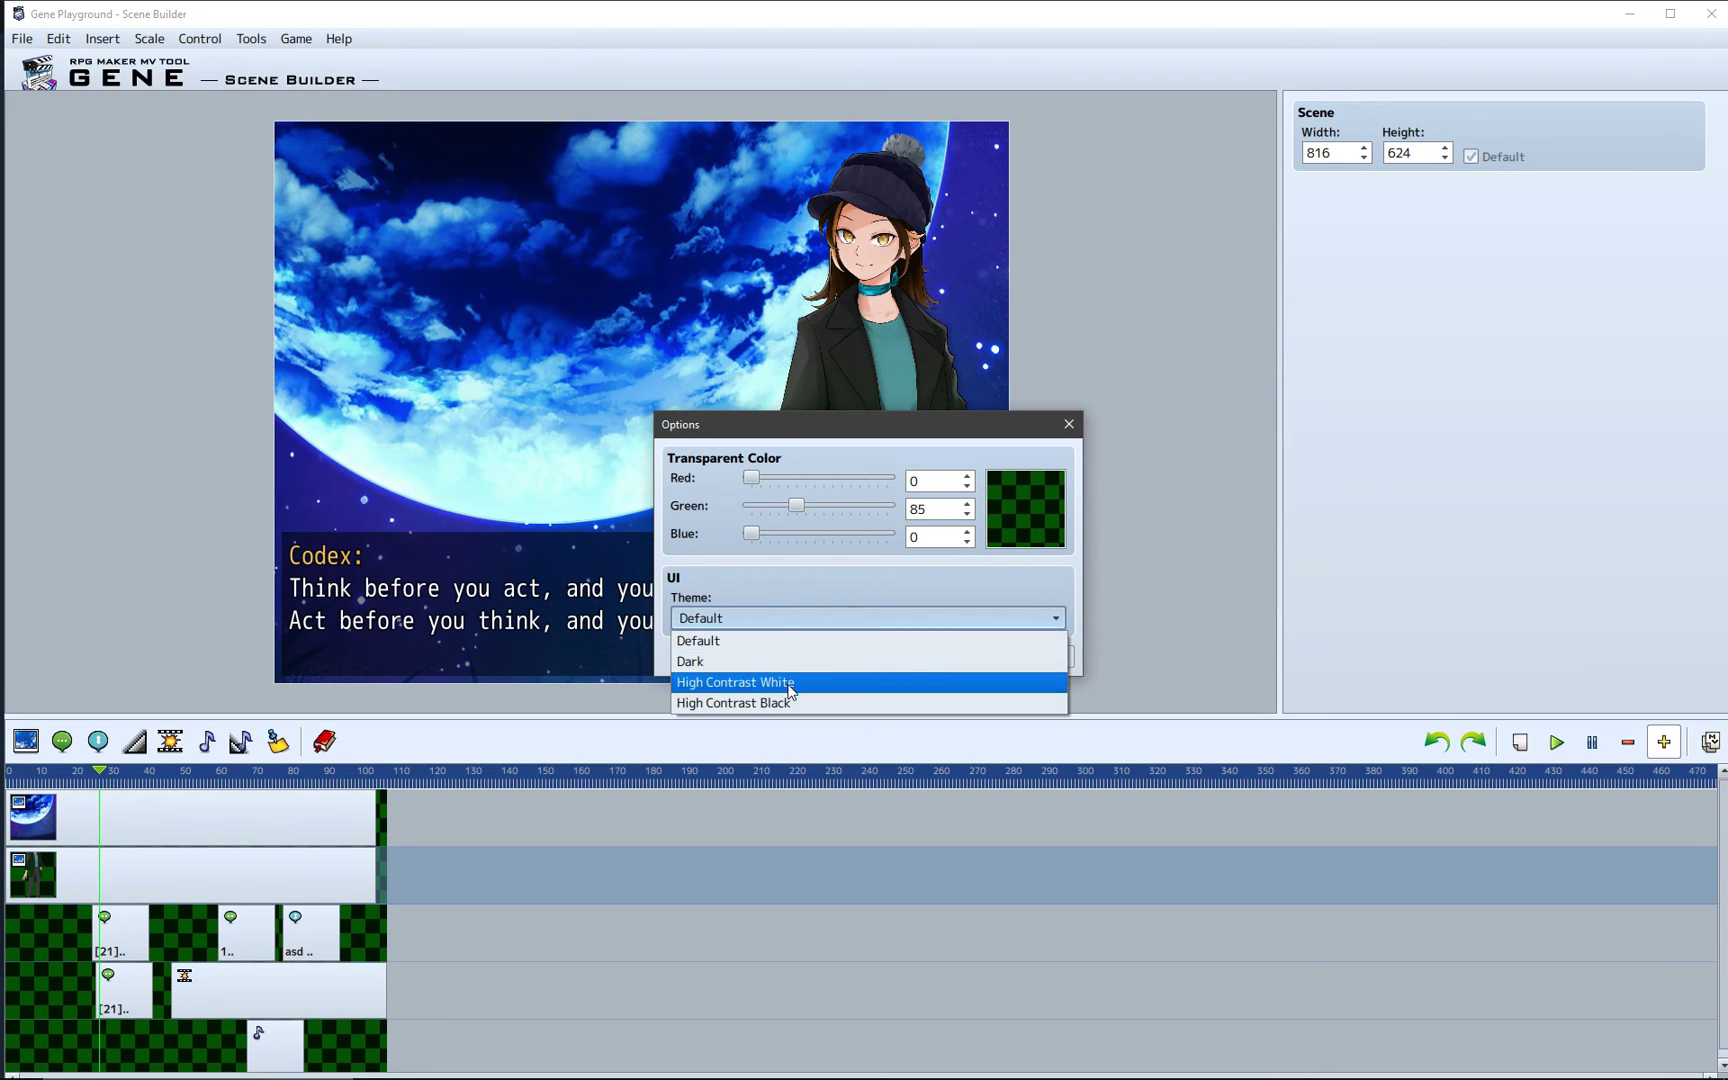
click(790, 682)
click(1032, 657)
- Apply High Contrast Black, then return to the Dark theme and confirm with OK
click(850, 617)
click(735, 702)
click(1022, 660)
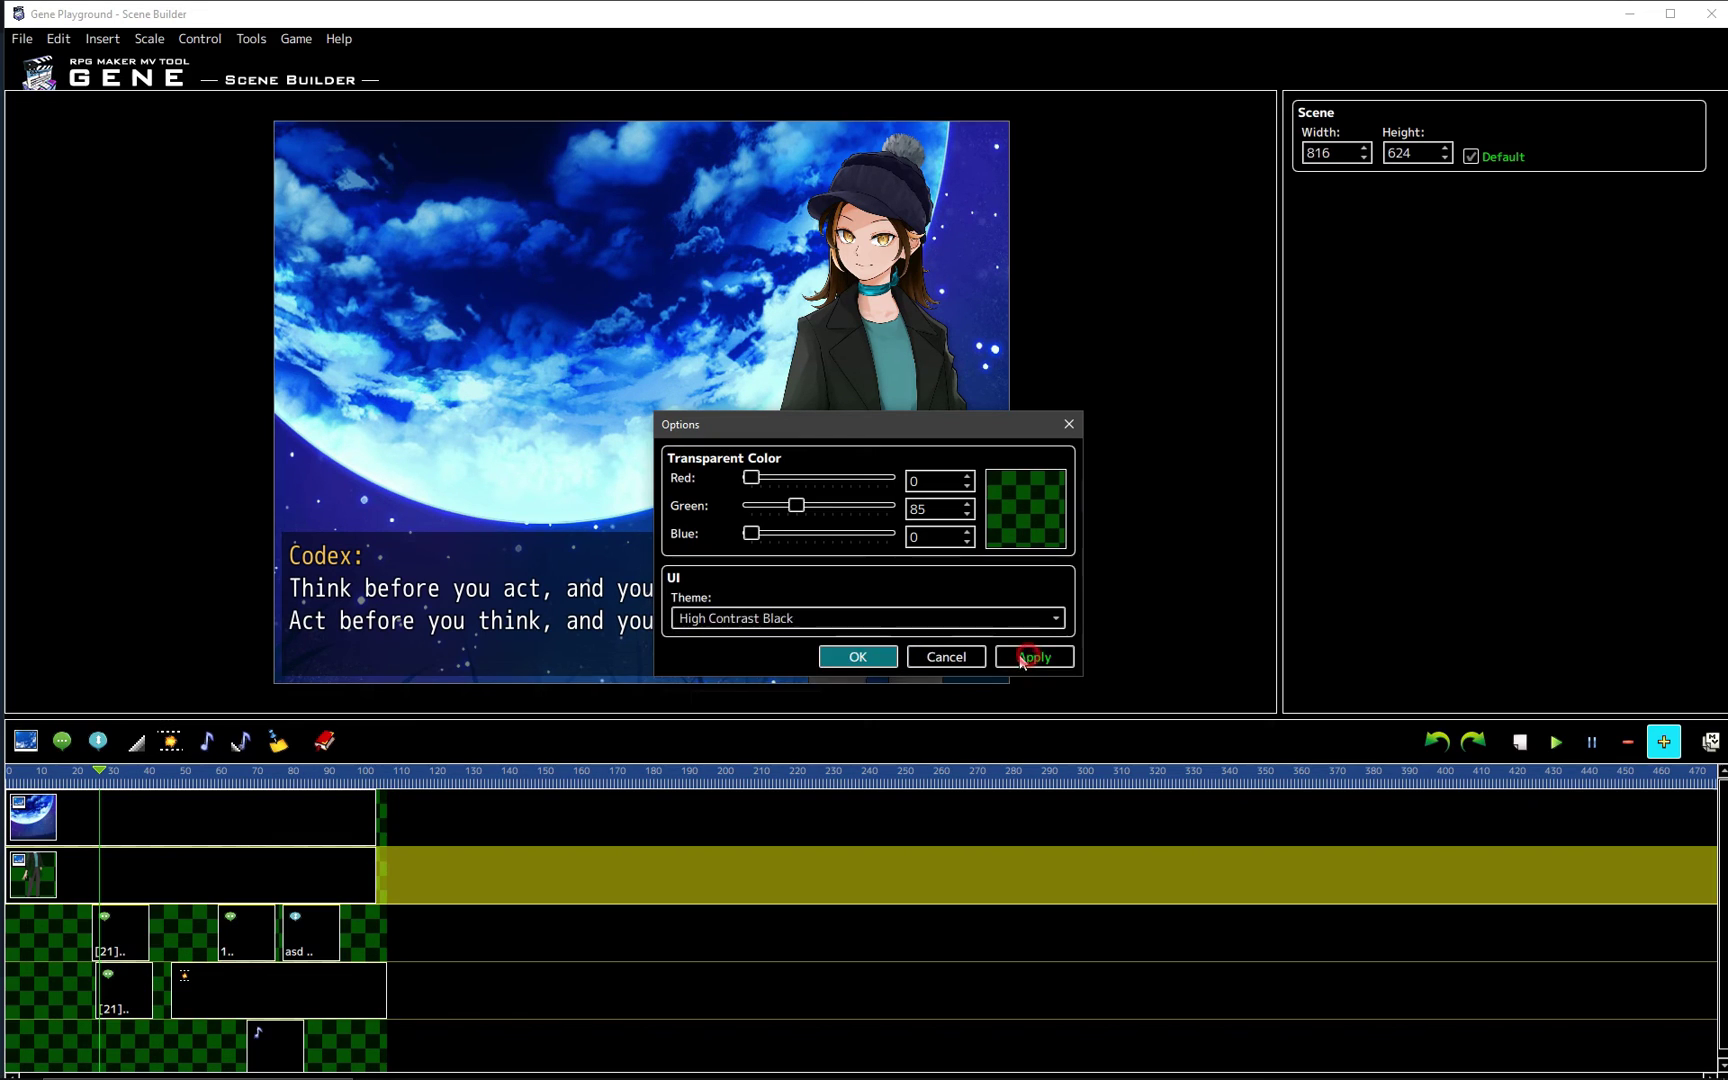
click(850, 617)
click(914, 660)
click(1032, 657)
click(868, 660)
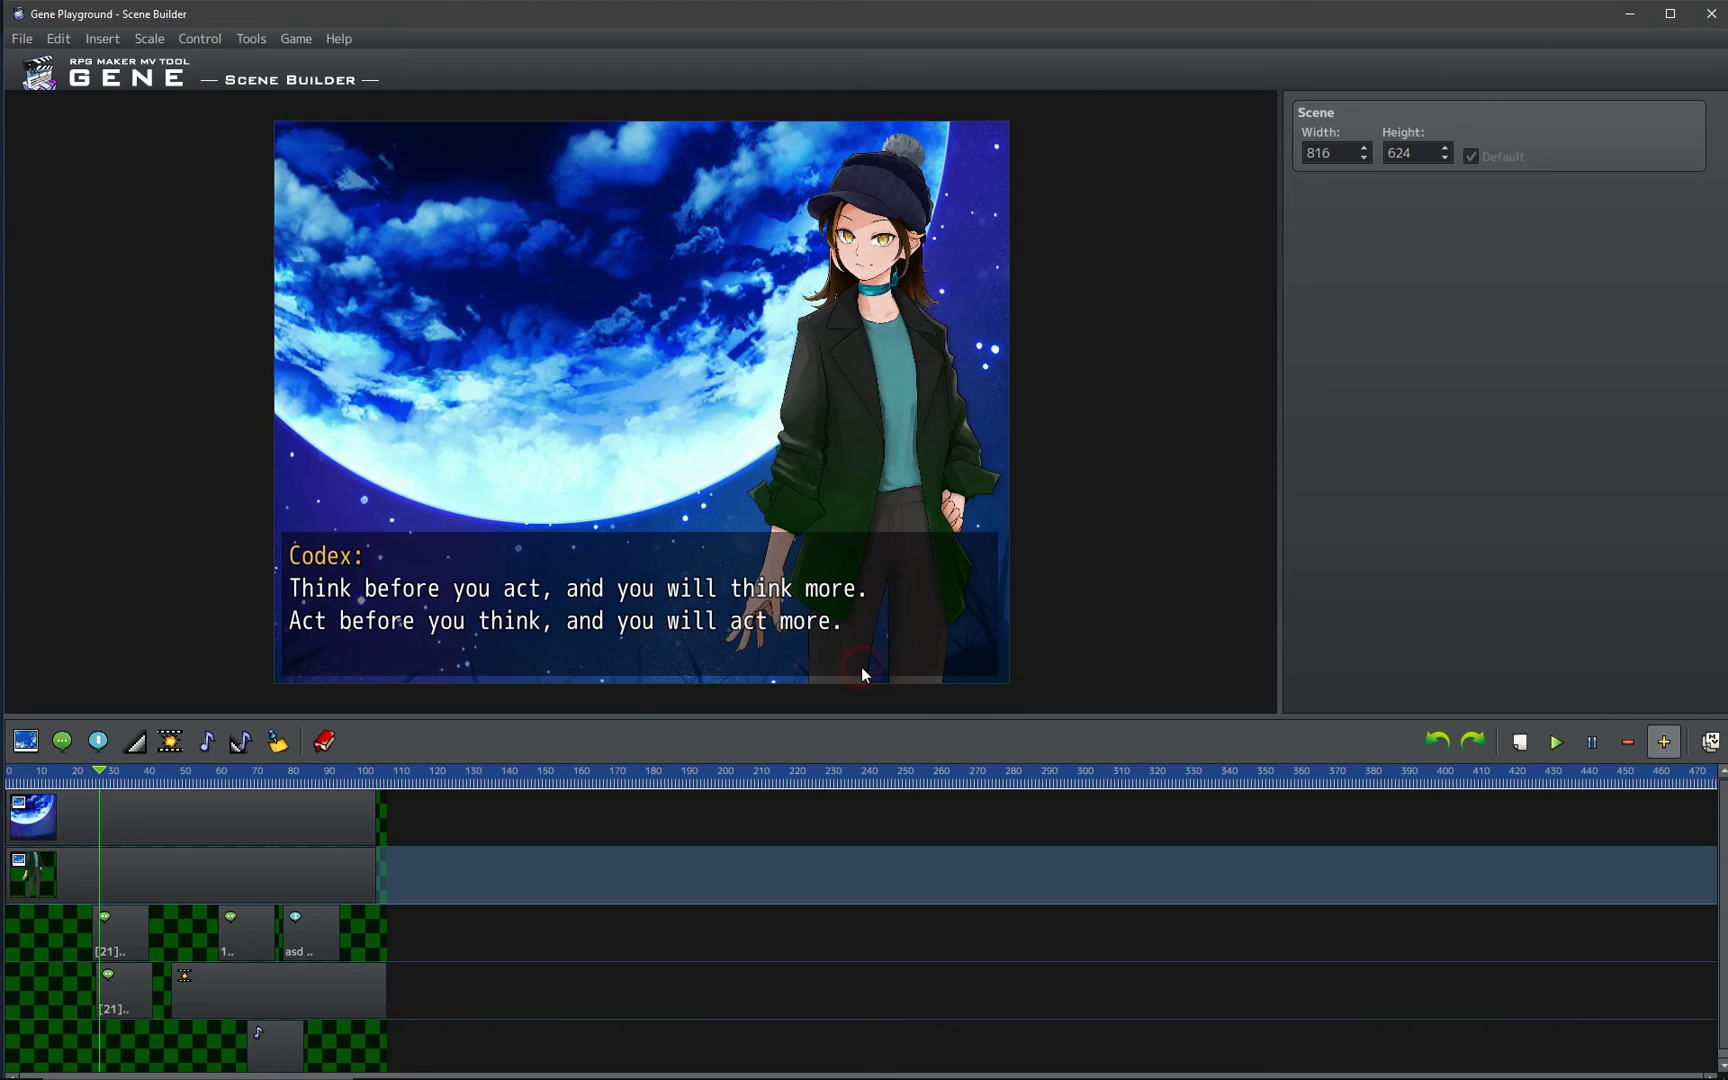
- Copy the moon-and-Codex scene timeline to the clipboard as an event and acknowledge the confirmation
click(212, 44)
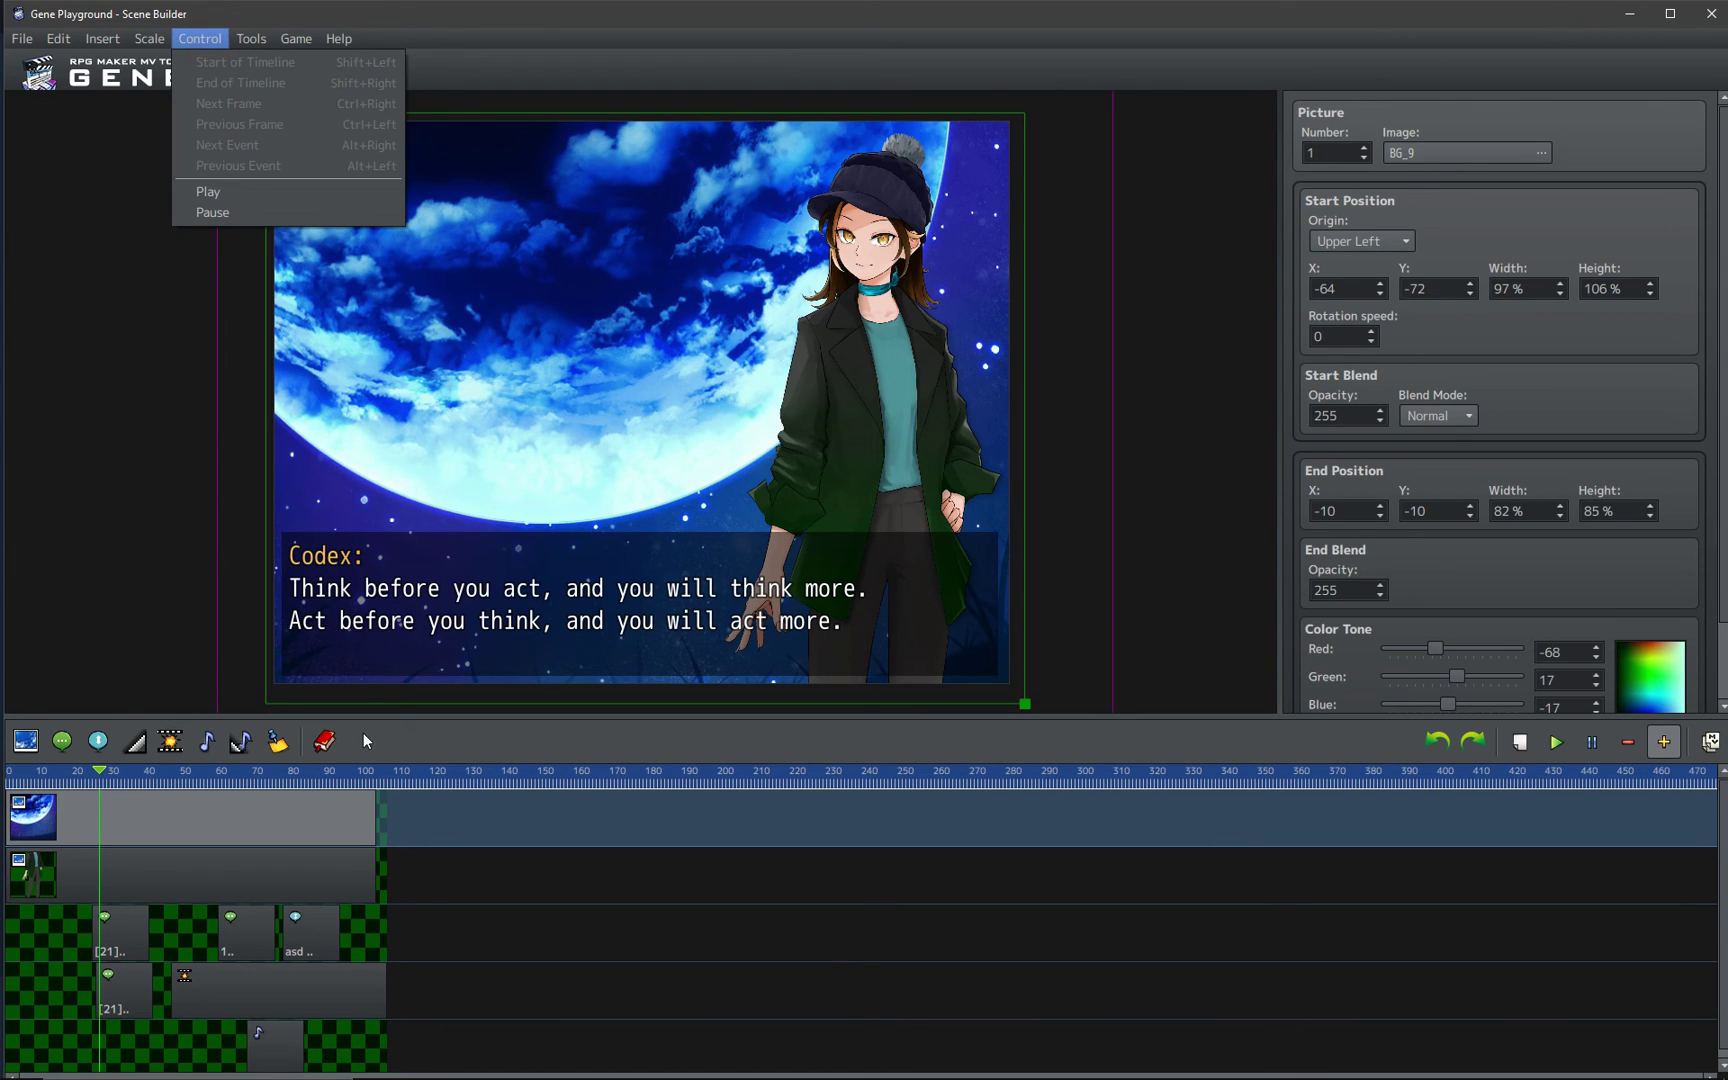
click(127, 487)
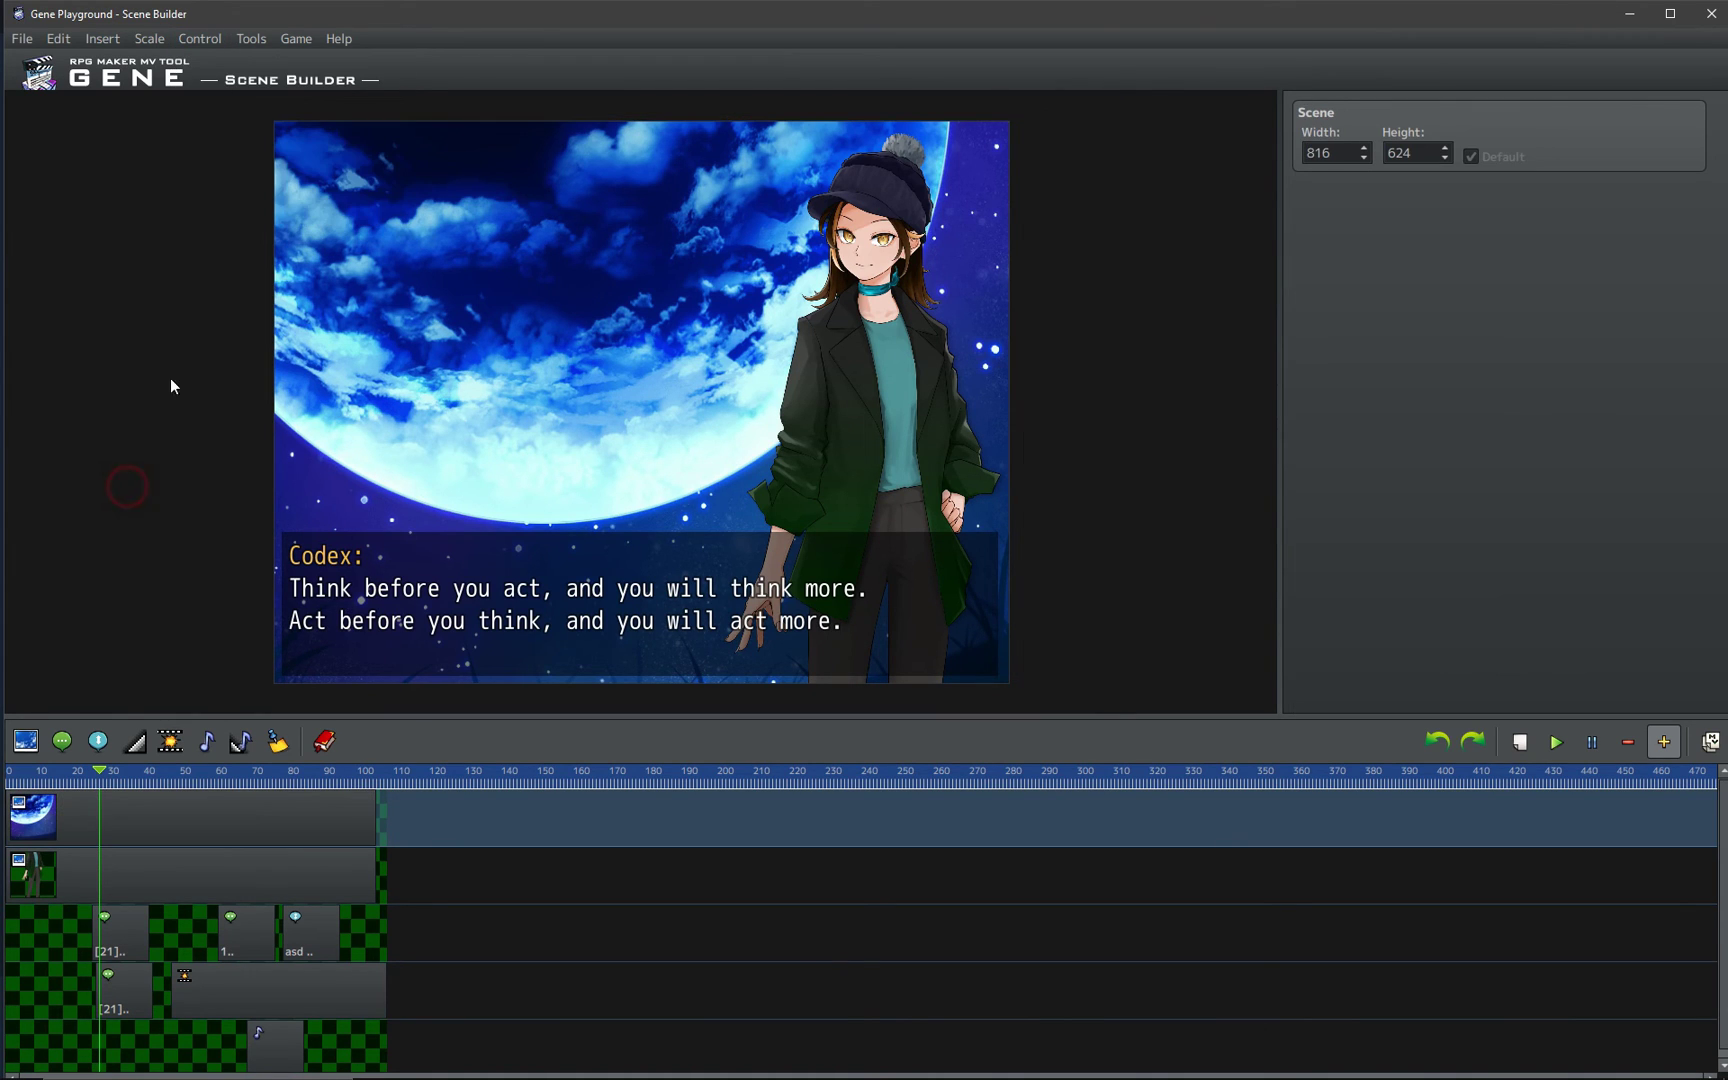
click(200, 878)
click(208, 40)
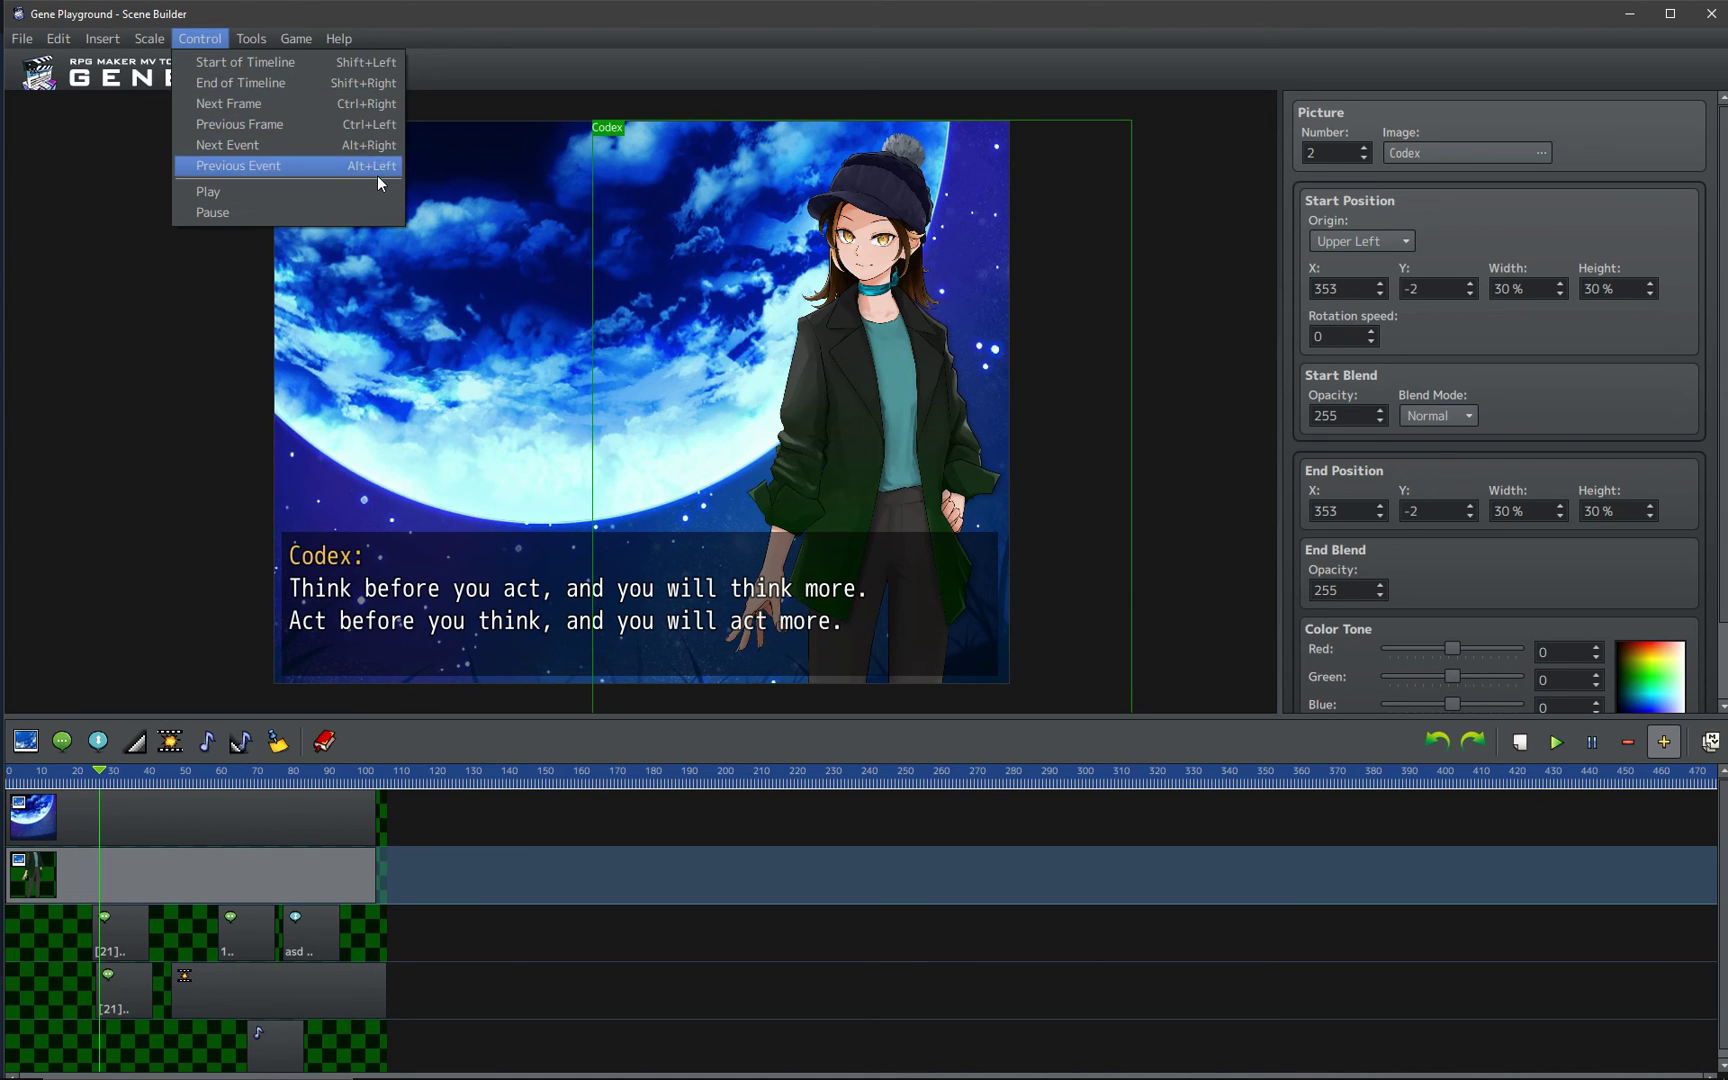
click(222, 462)
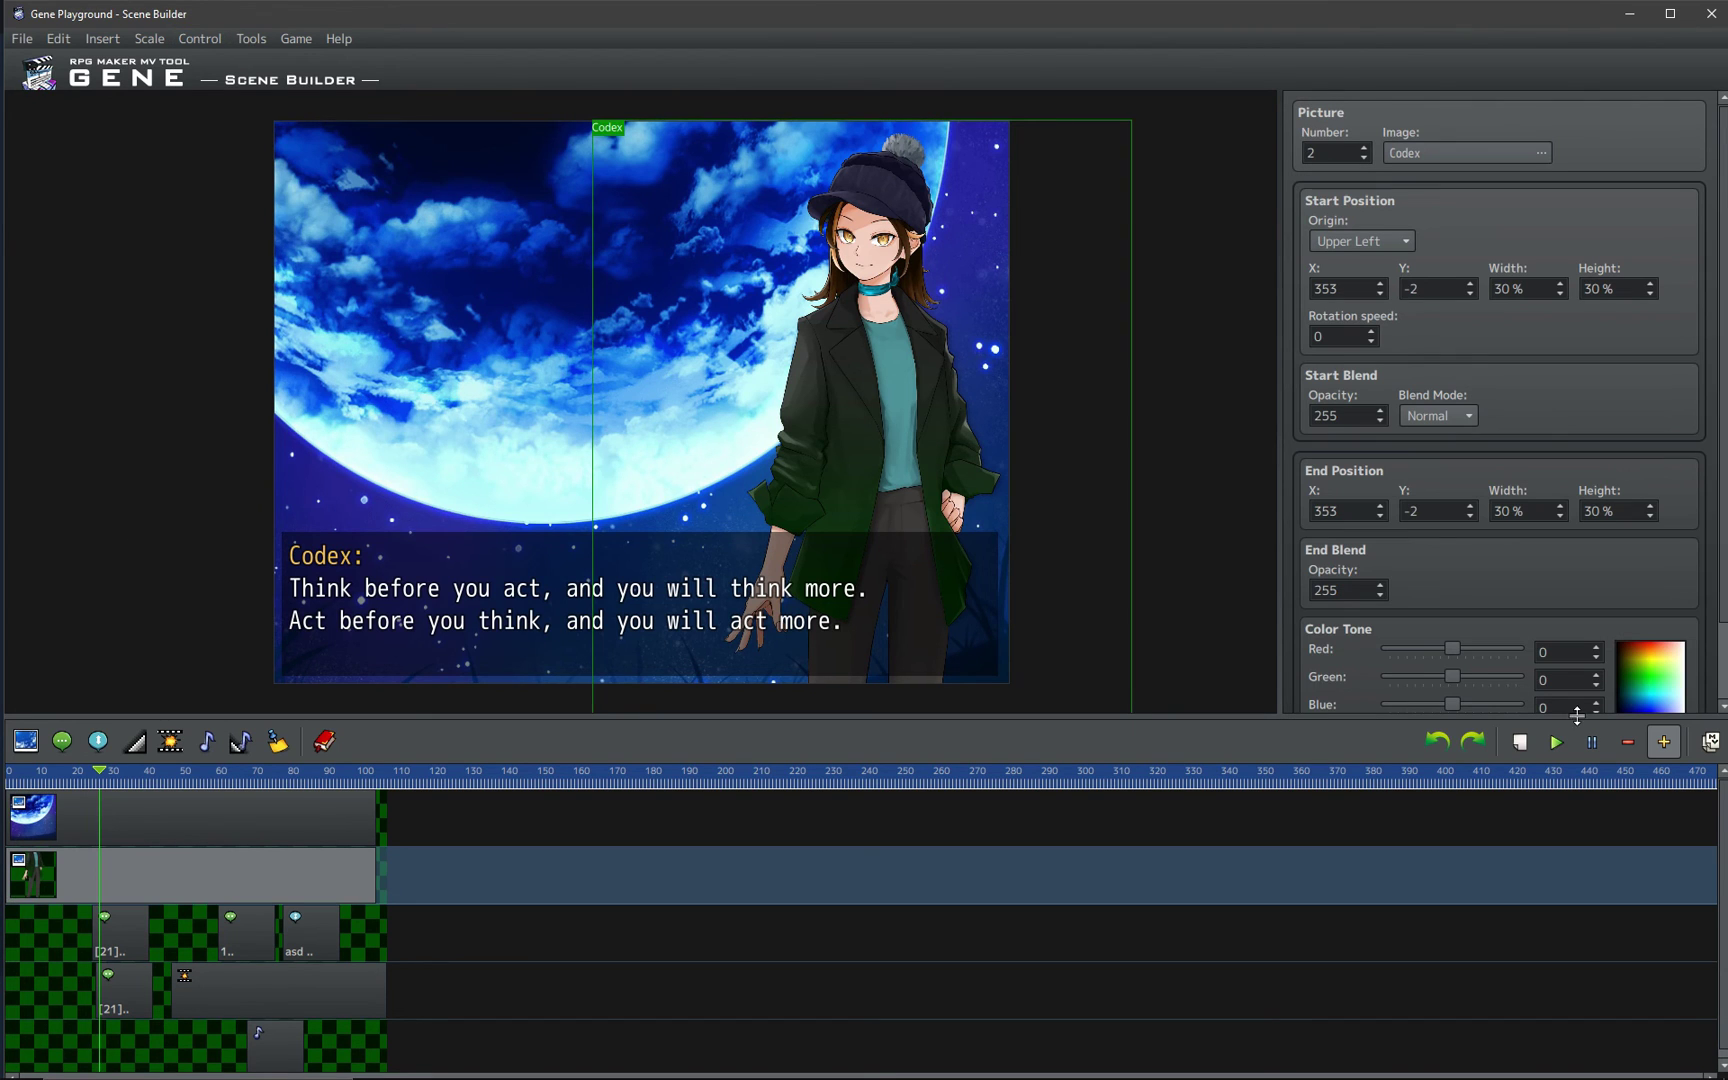
click(1710, 741)
- Paste the copied scene commands at the end of the RPG Maker event contents
click(940, 597)
click(687, 1074)
key(ctrl+v)
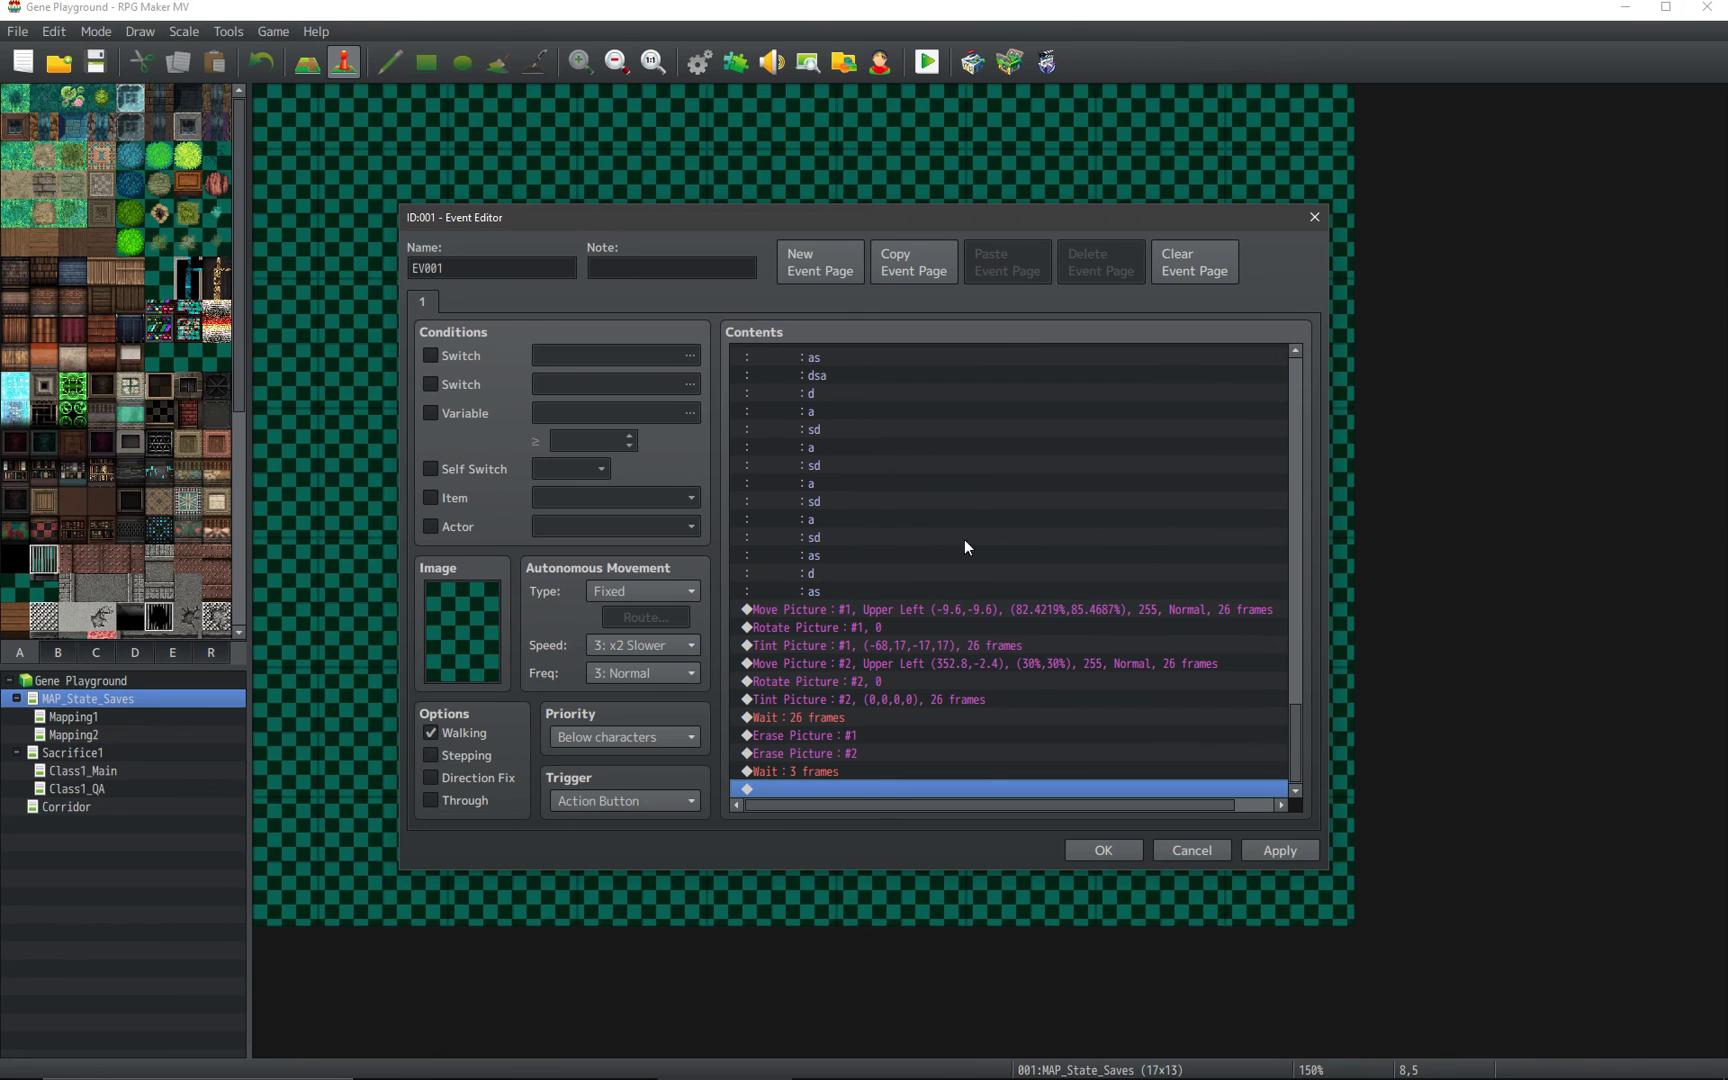
- Scroll up the Contents list to review the pasted picture, tint, flash, shake and text commands
drag(1297, 761, 1314, 612)
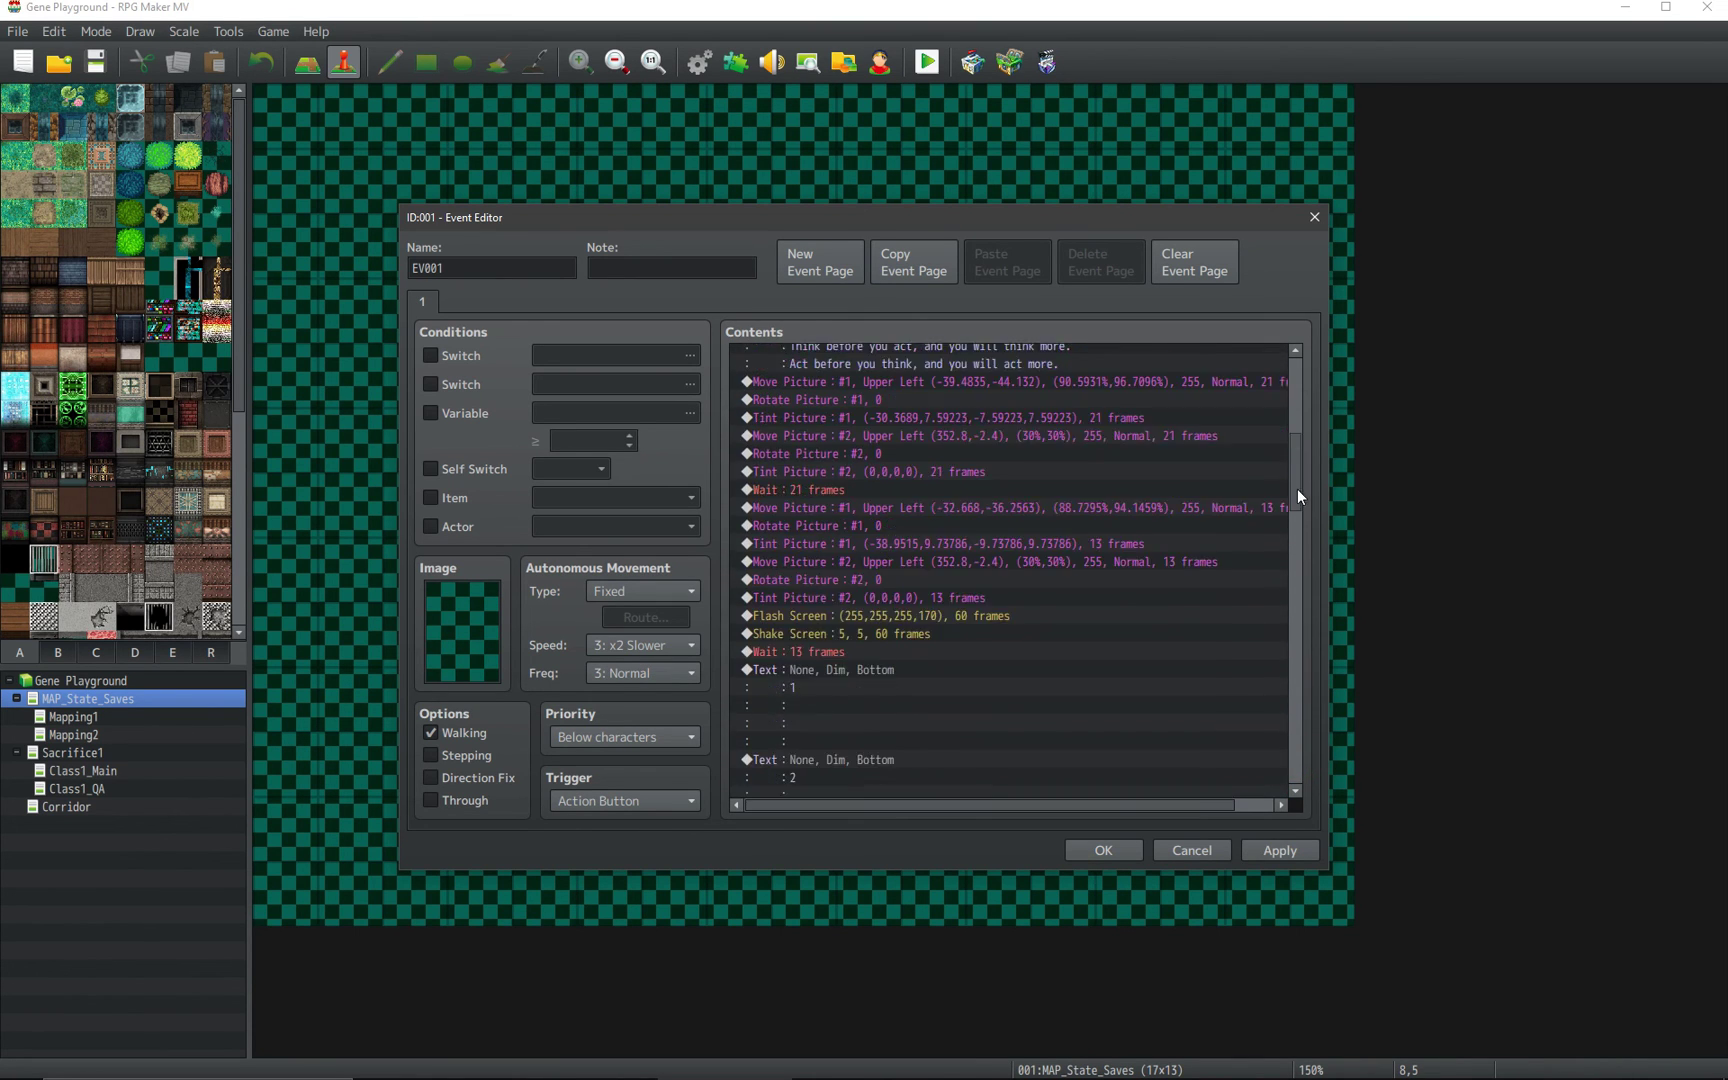
drag(1298, 490, 1290, 408)
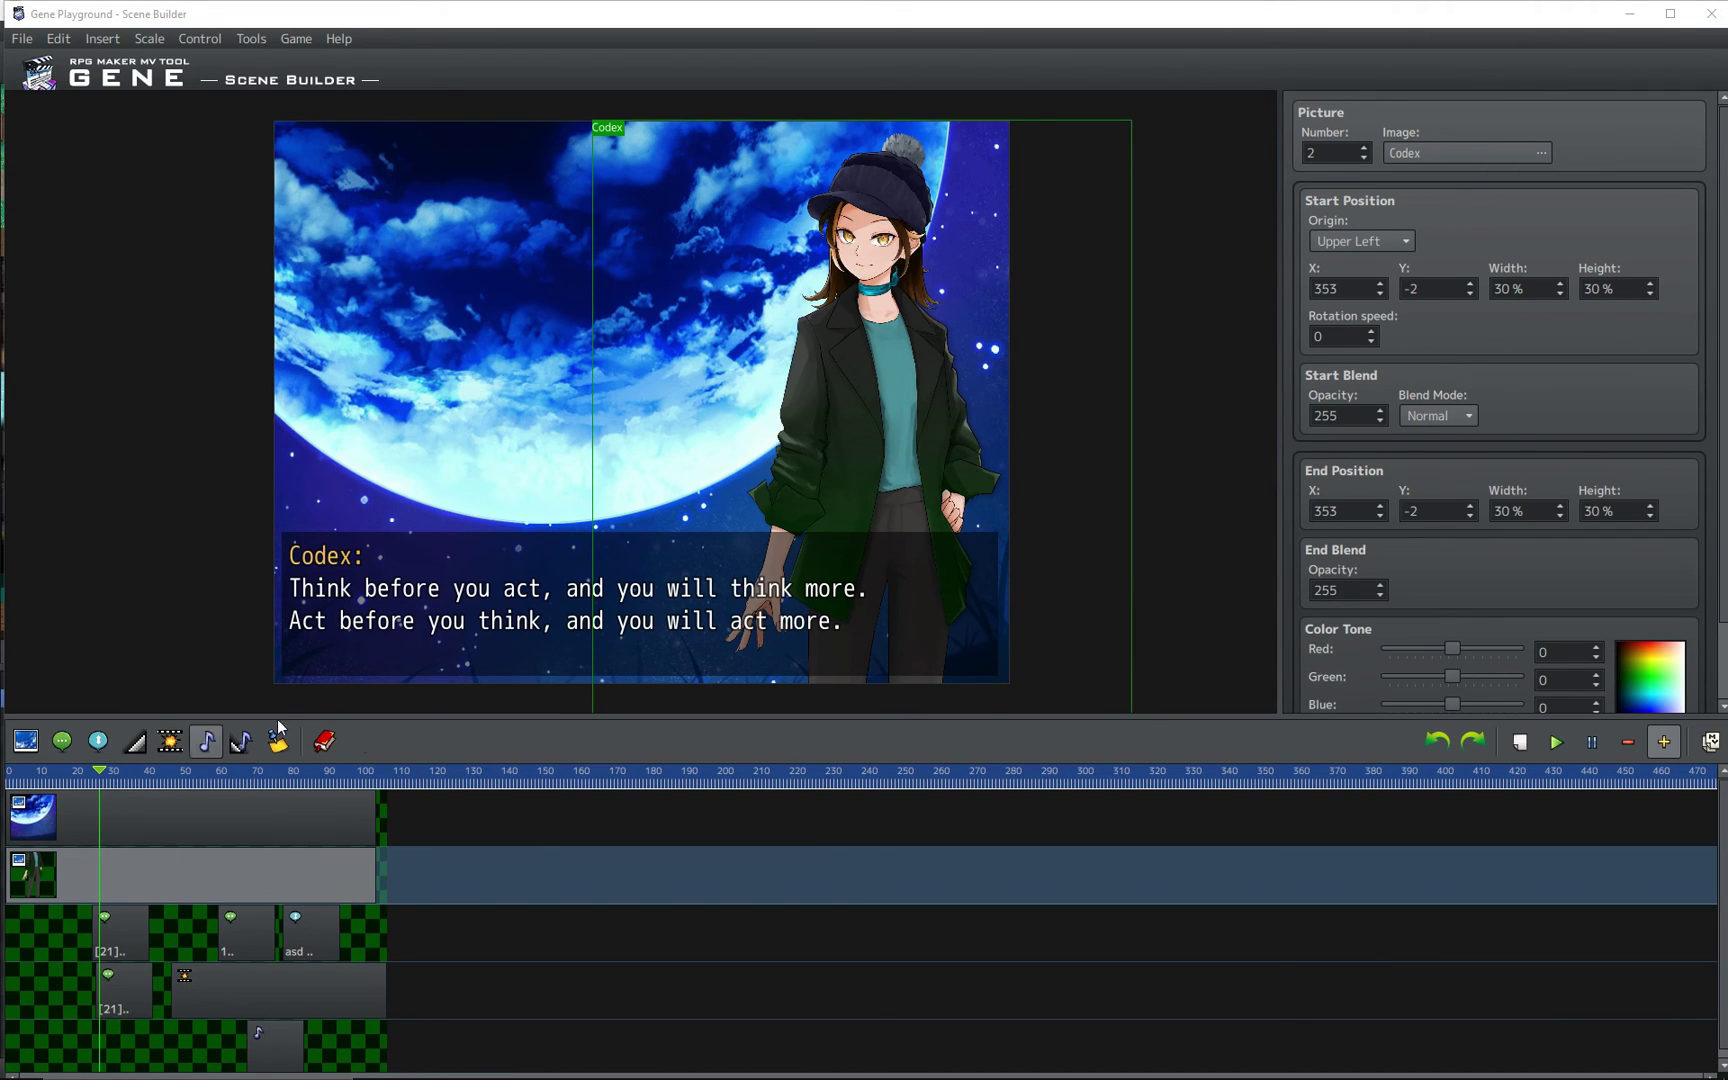
- Select the first message block, scrub the scene to frame 33, then hide the builder
click(212, 569)
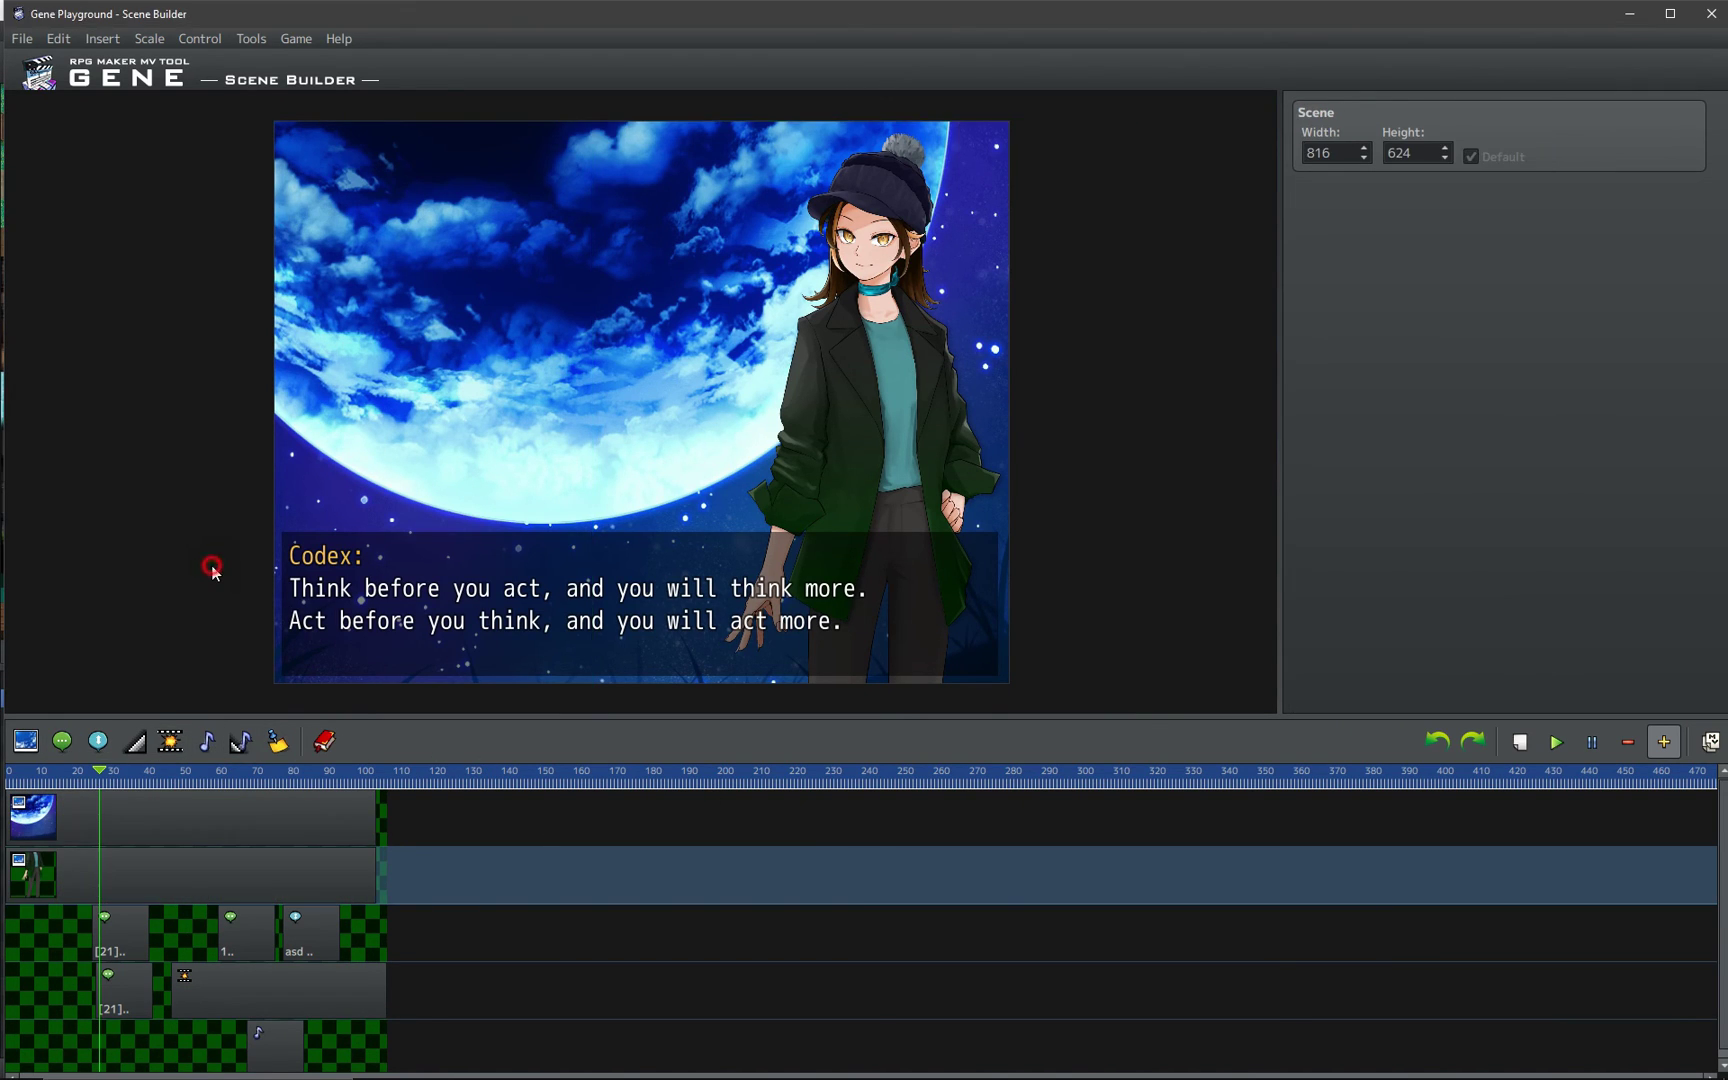
click(257, 932)
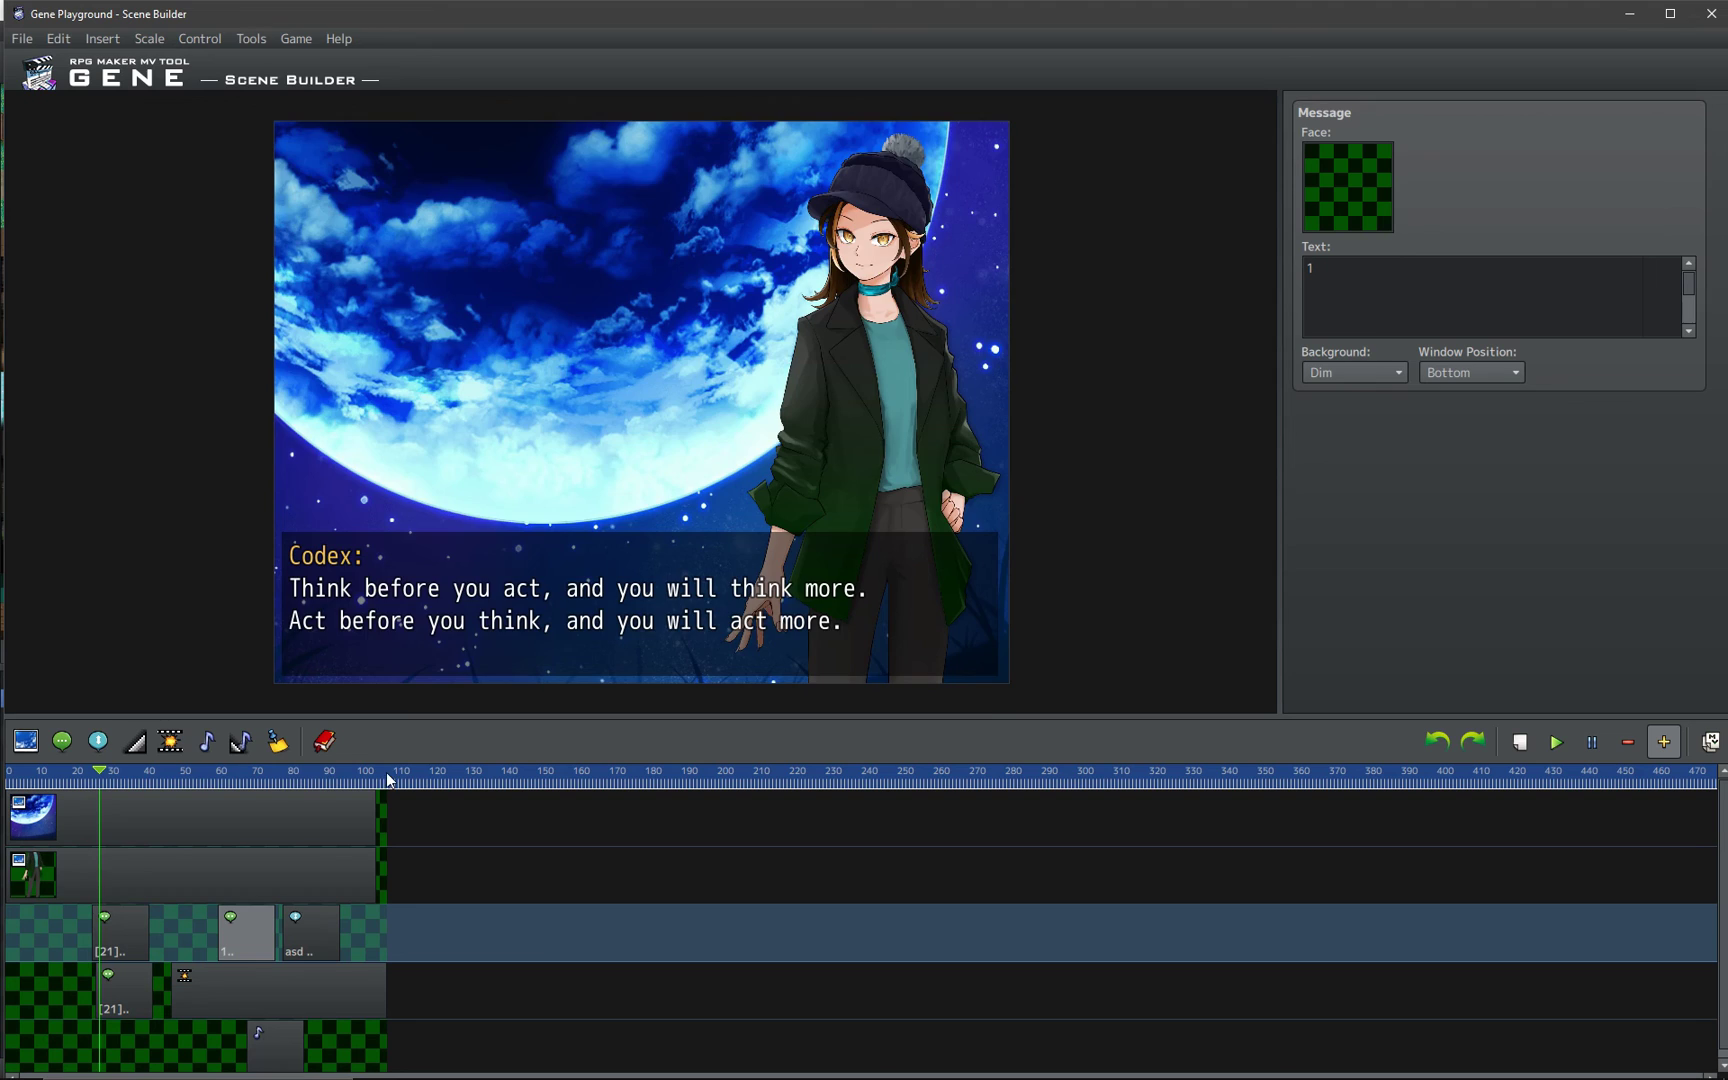
mouse_move(334, 780)
mouse_down()
mouse_move(62, 780)
mouse_move(348, 780)
mouse_move(82, 780)
mouse_move(207, 780)
mouse_move(278, 808)
mouse_move(128, 808)
mouse_up()
click(117, 868)
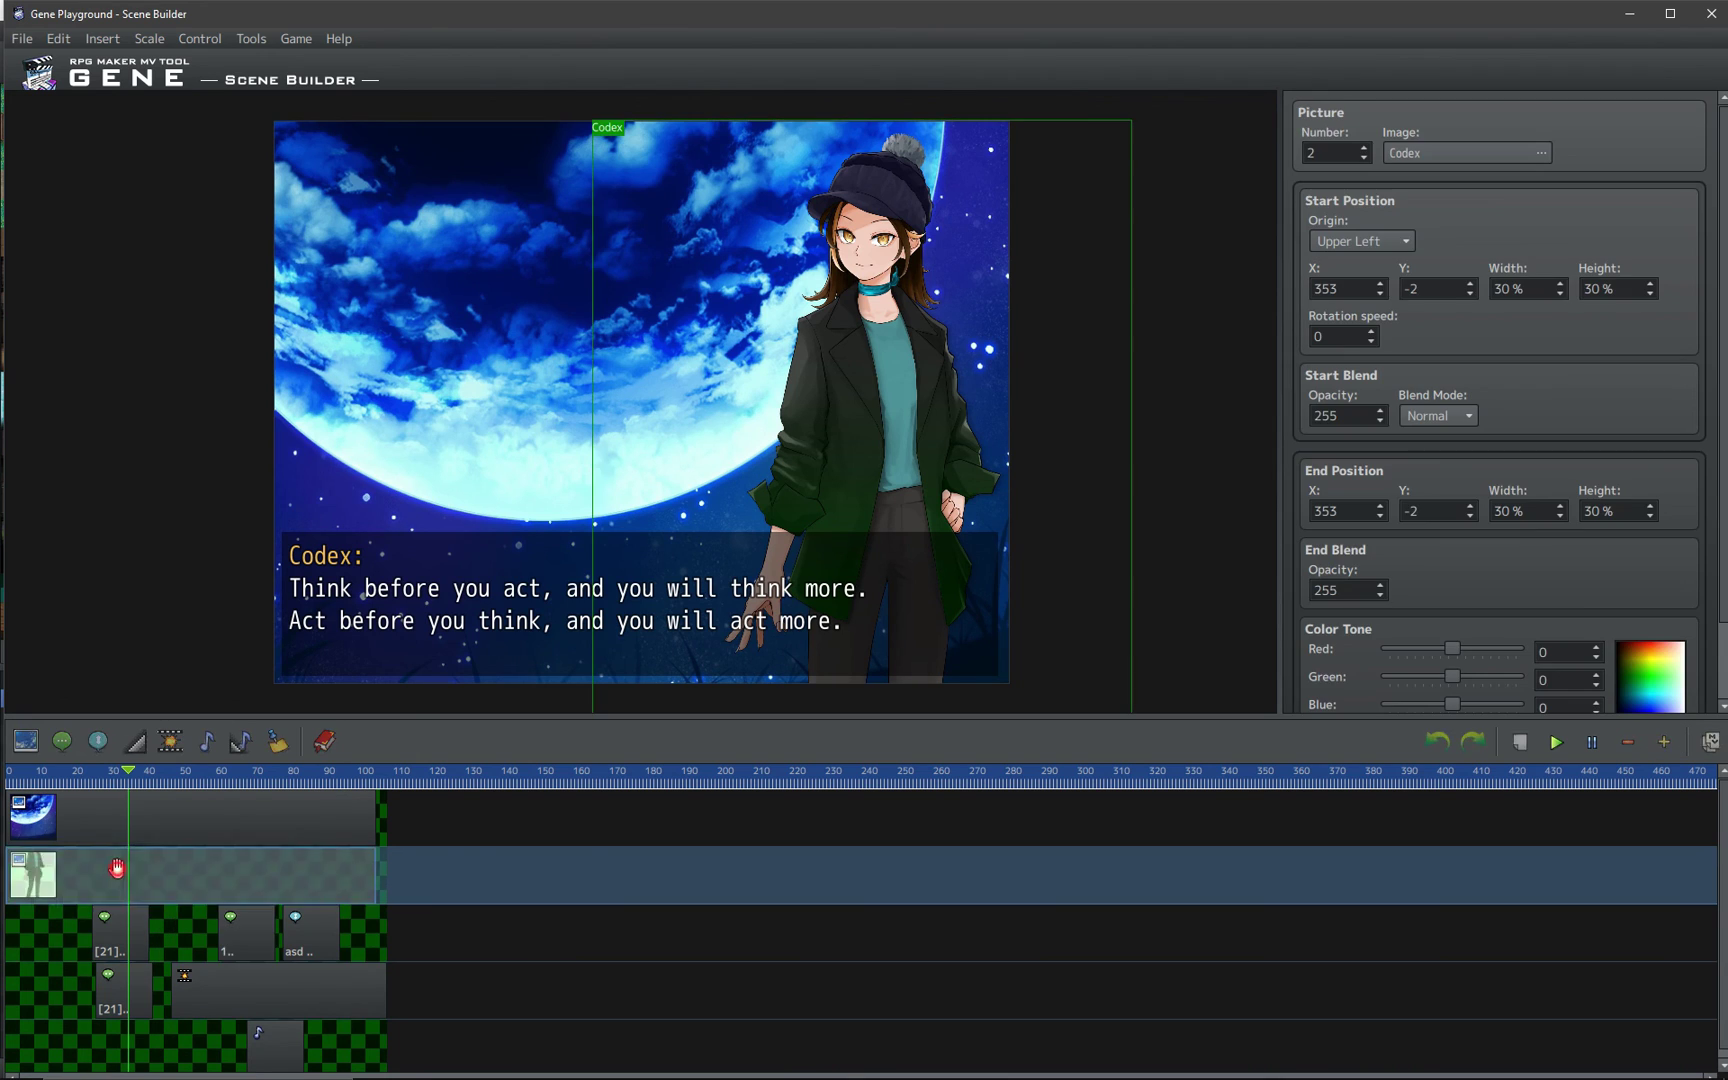
click(1710, 741)
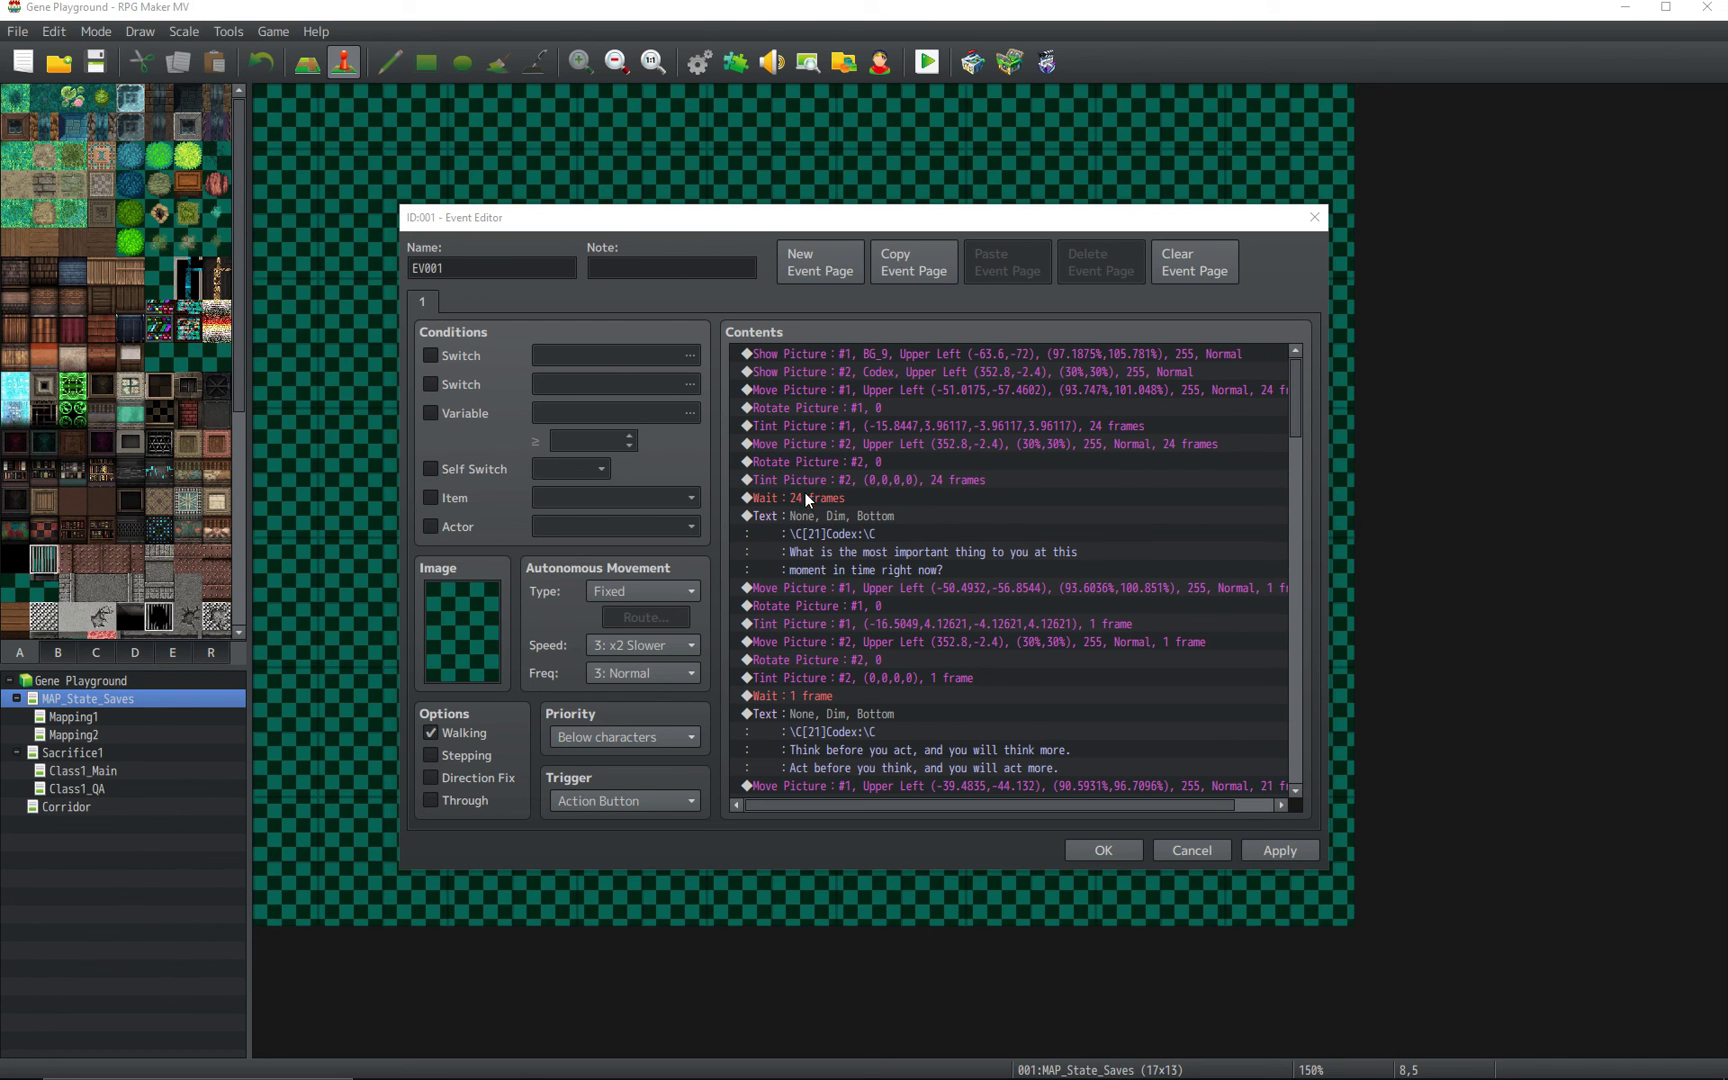
- Point out the pasted Rotate Picture #1/#2 and Tint Picture #1/#2 commands in the event
click(823, 462)
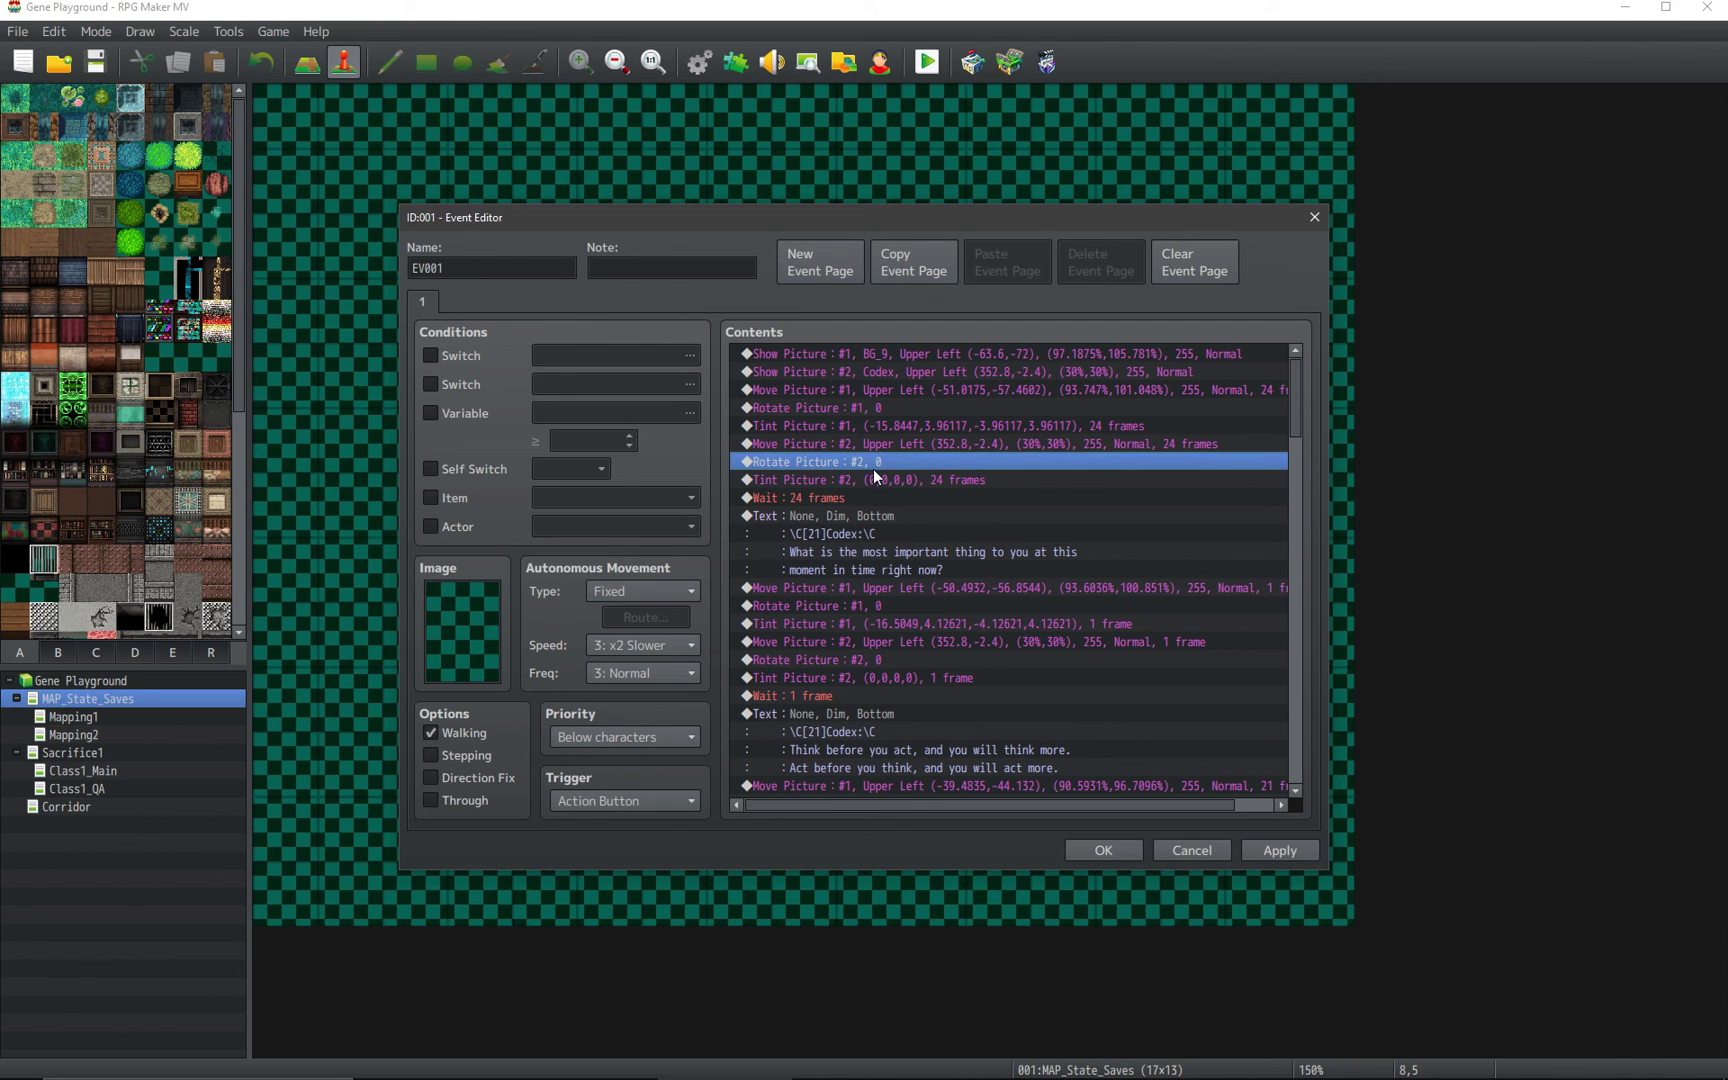
click(869, 408)
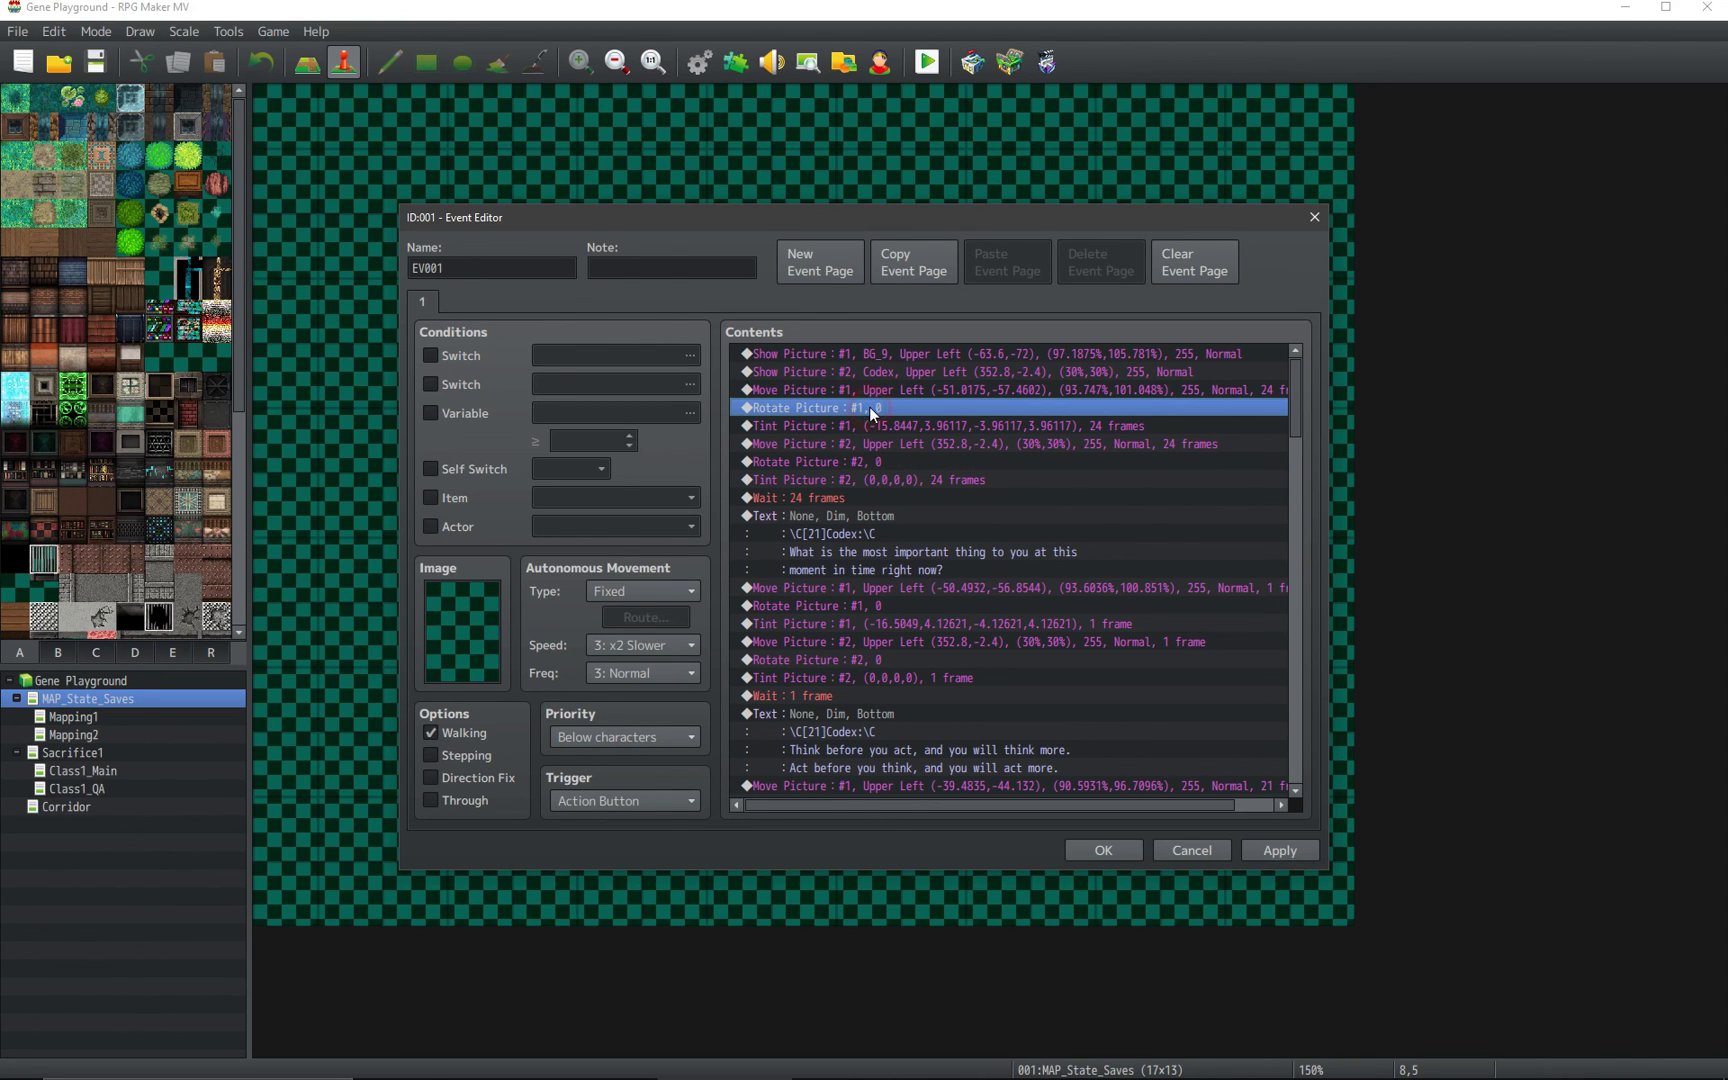
click(862, 428)
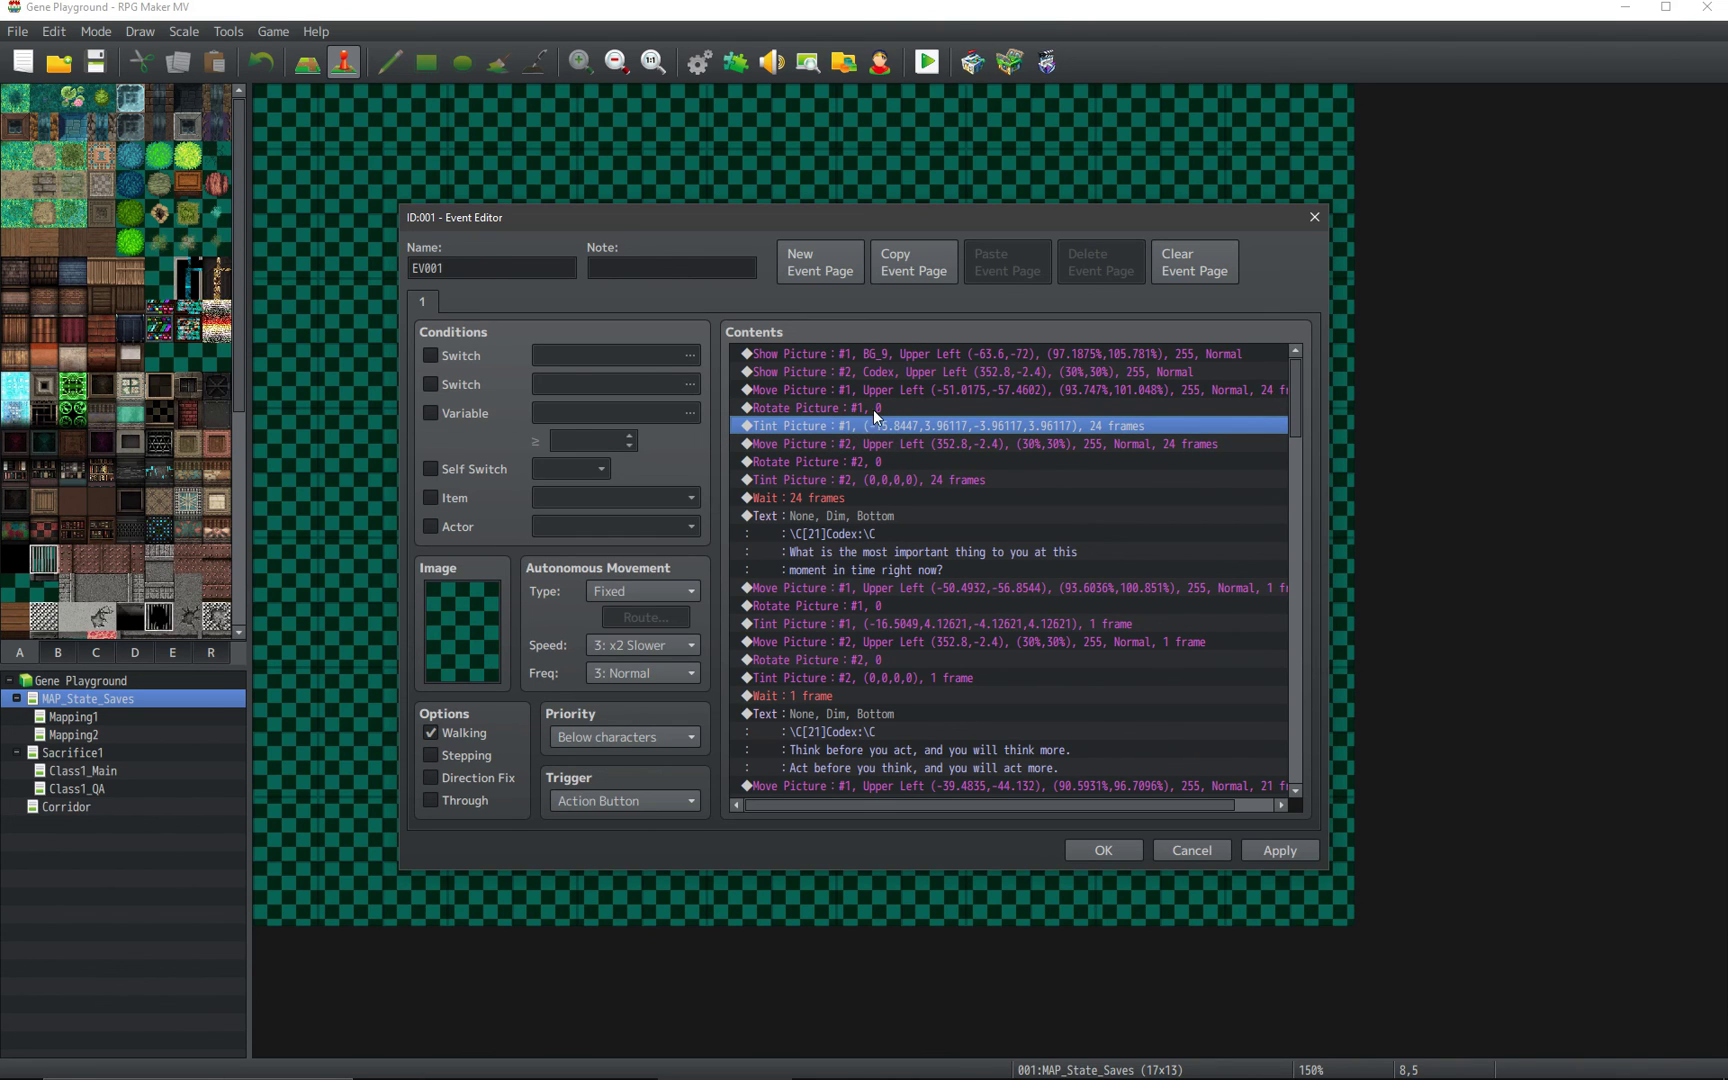
click(828, 606)
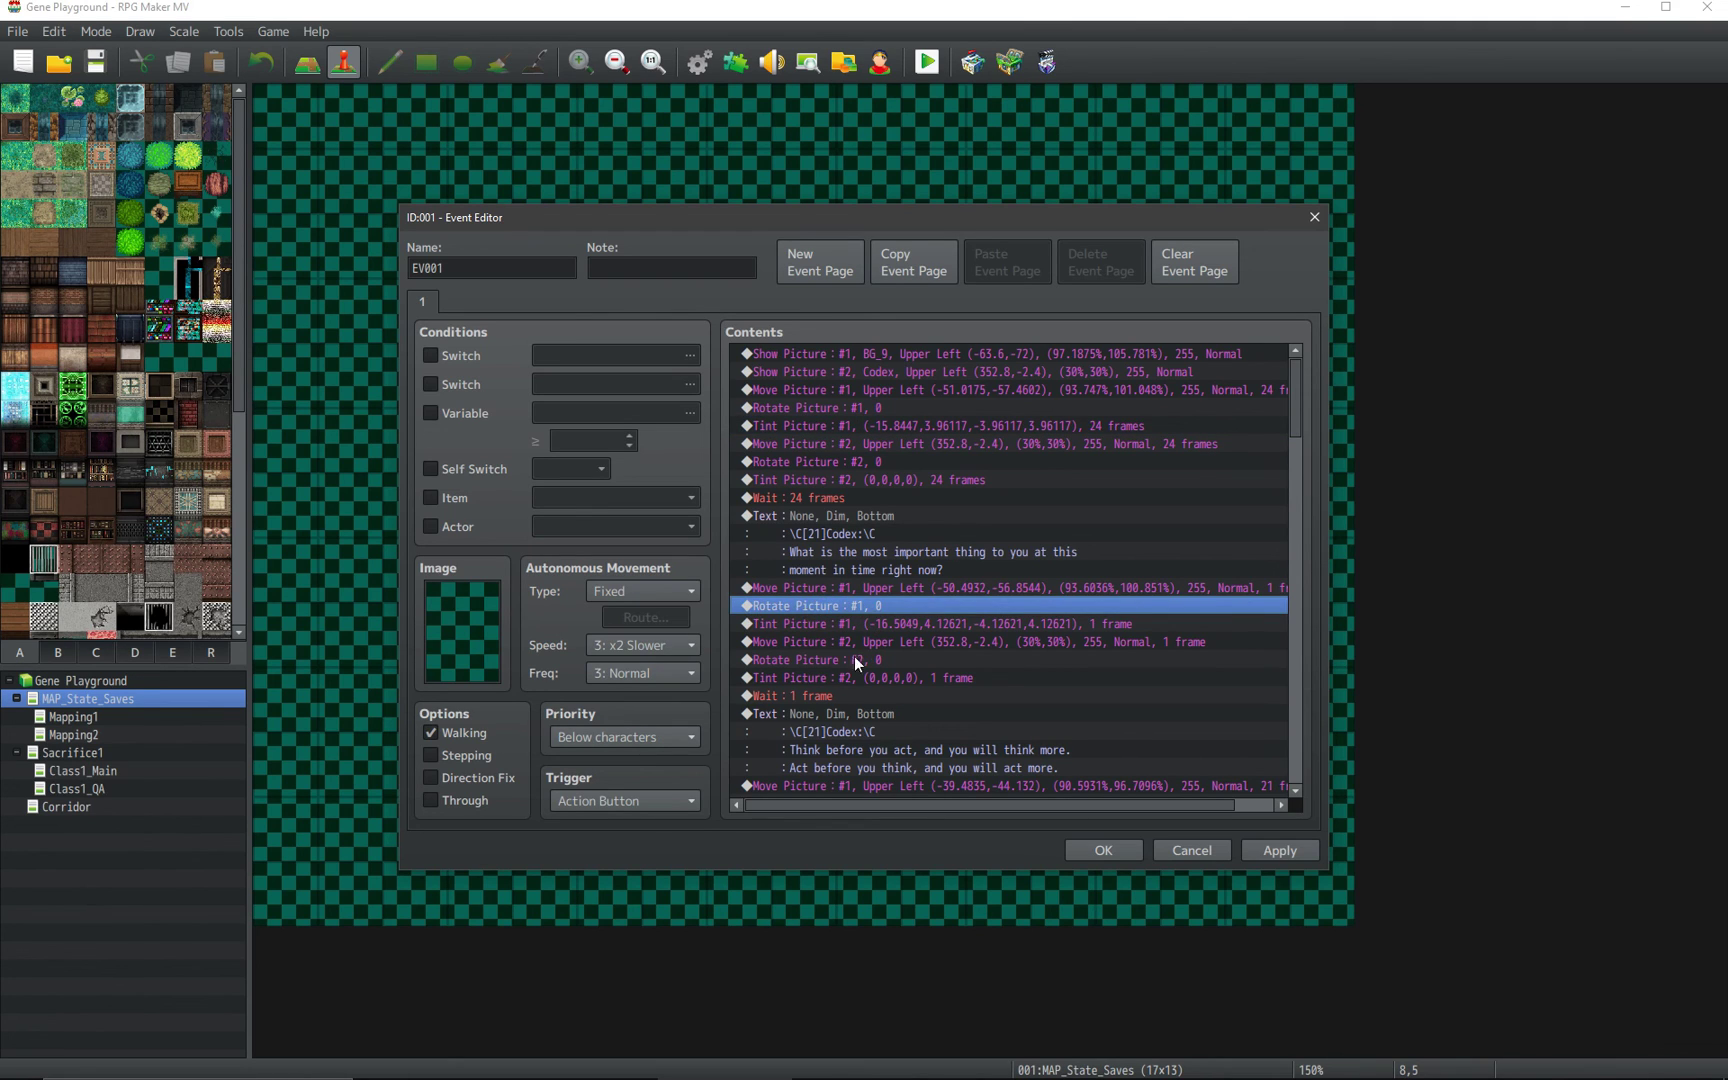
click(832, 677)
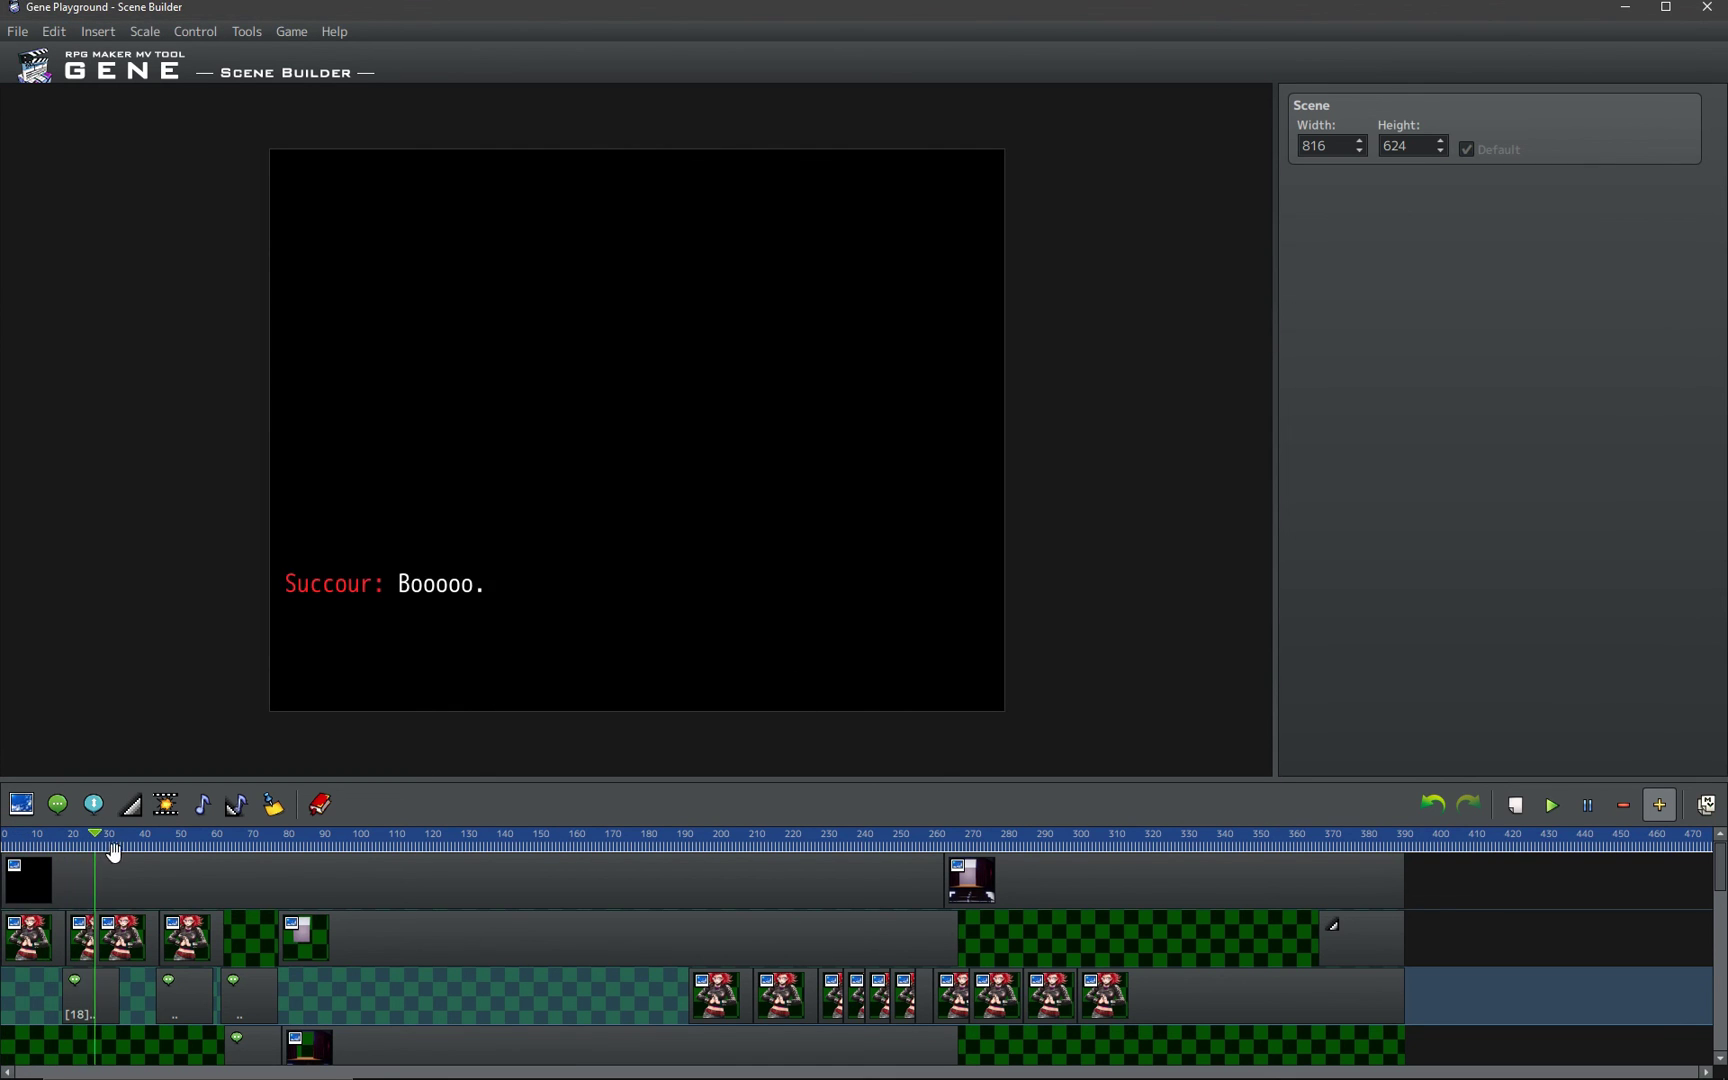
- Scrub the stage scene to frames 153 and 276 and enlarge the timeline to show more tracks
drag(113, 852, 553, 855)
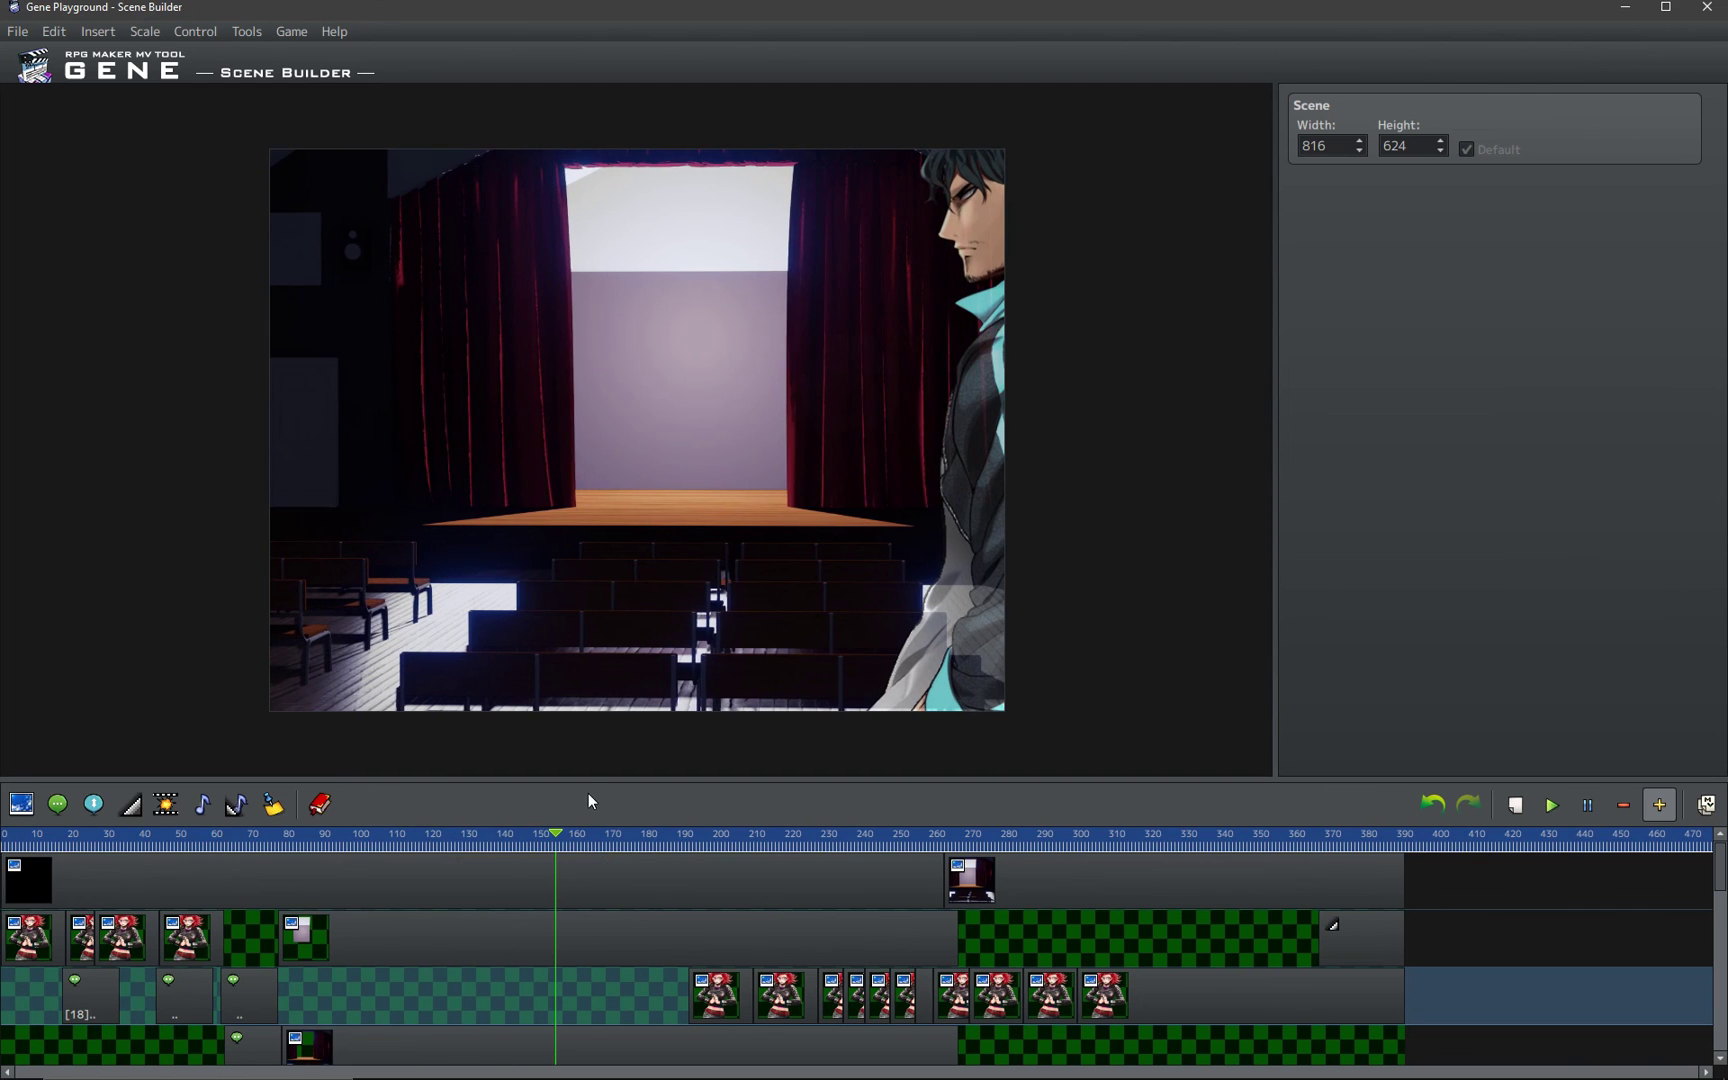
drag(589, 786, 598, 660)
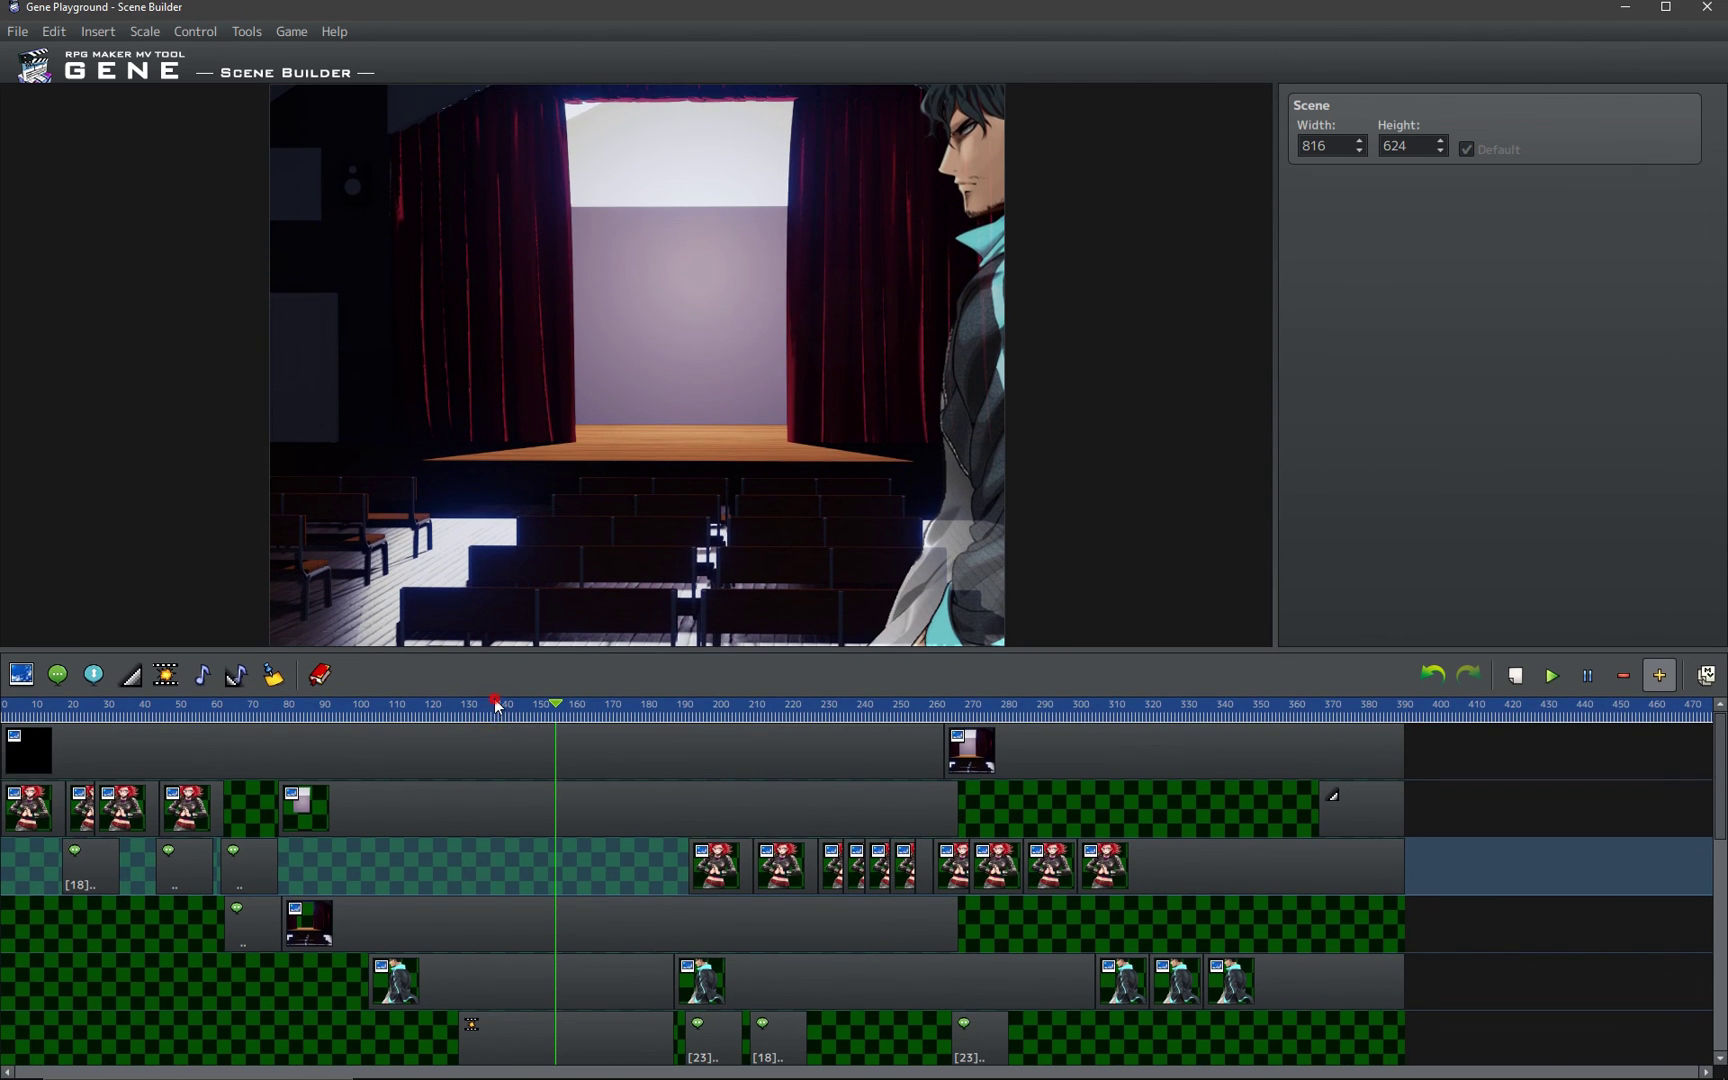
mouse_move(497, 720)
mouse_down()
mouse_move(991, 722)
mouse_move(8, 712)
mouse_up()
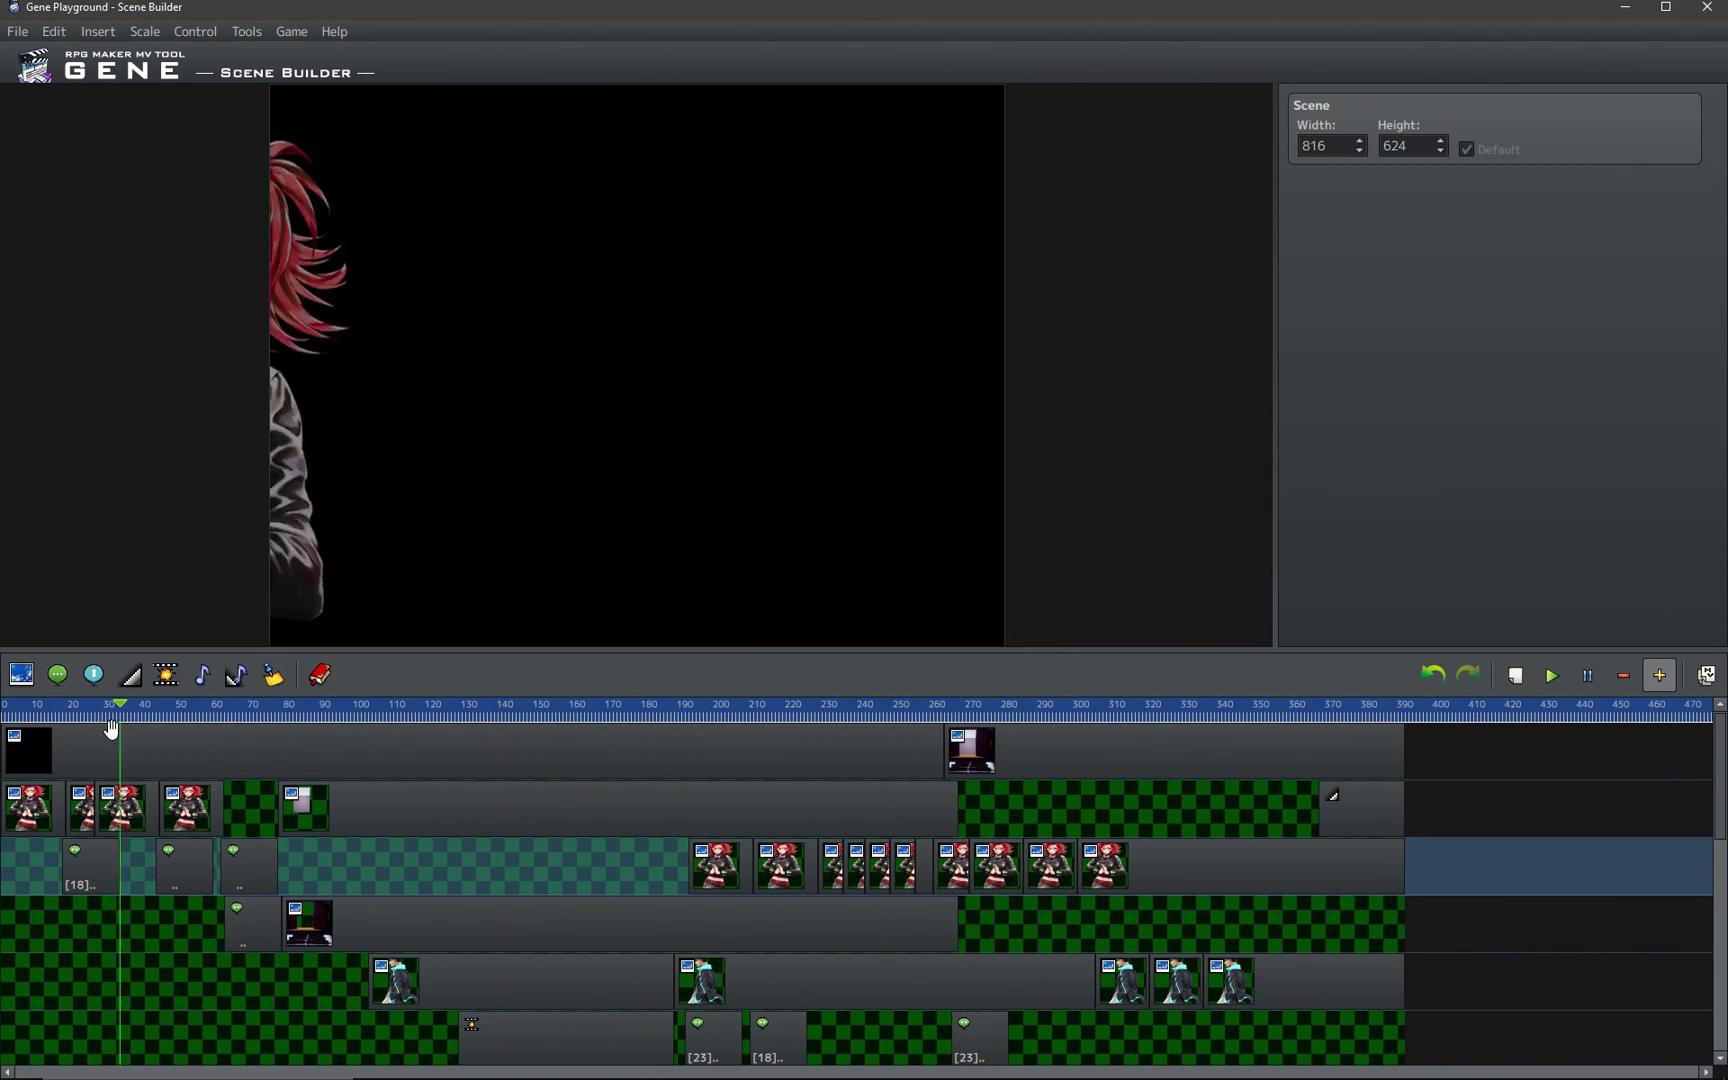
- Play the scene, advance Succour's dialogue, and enlarge the scene preview area again
click(1547, 689)
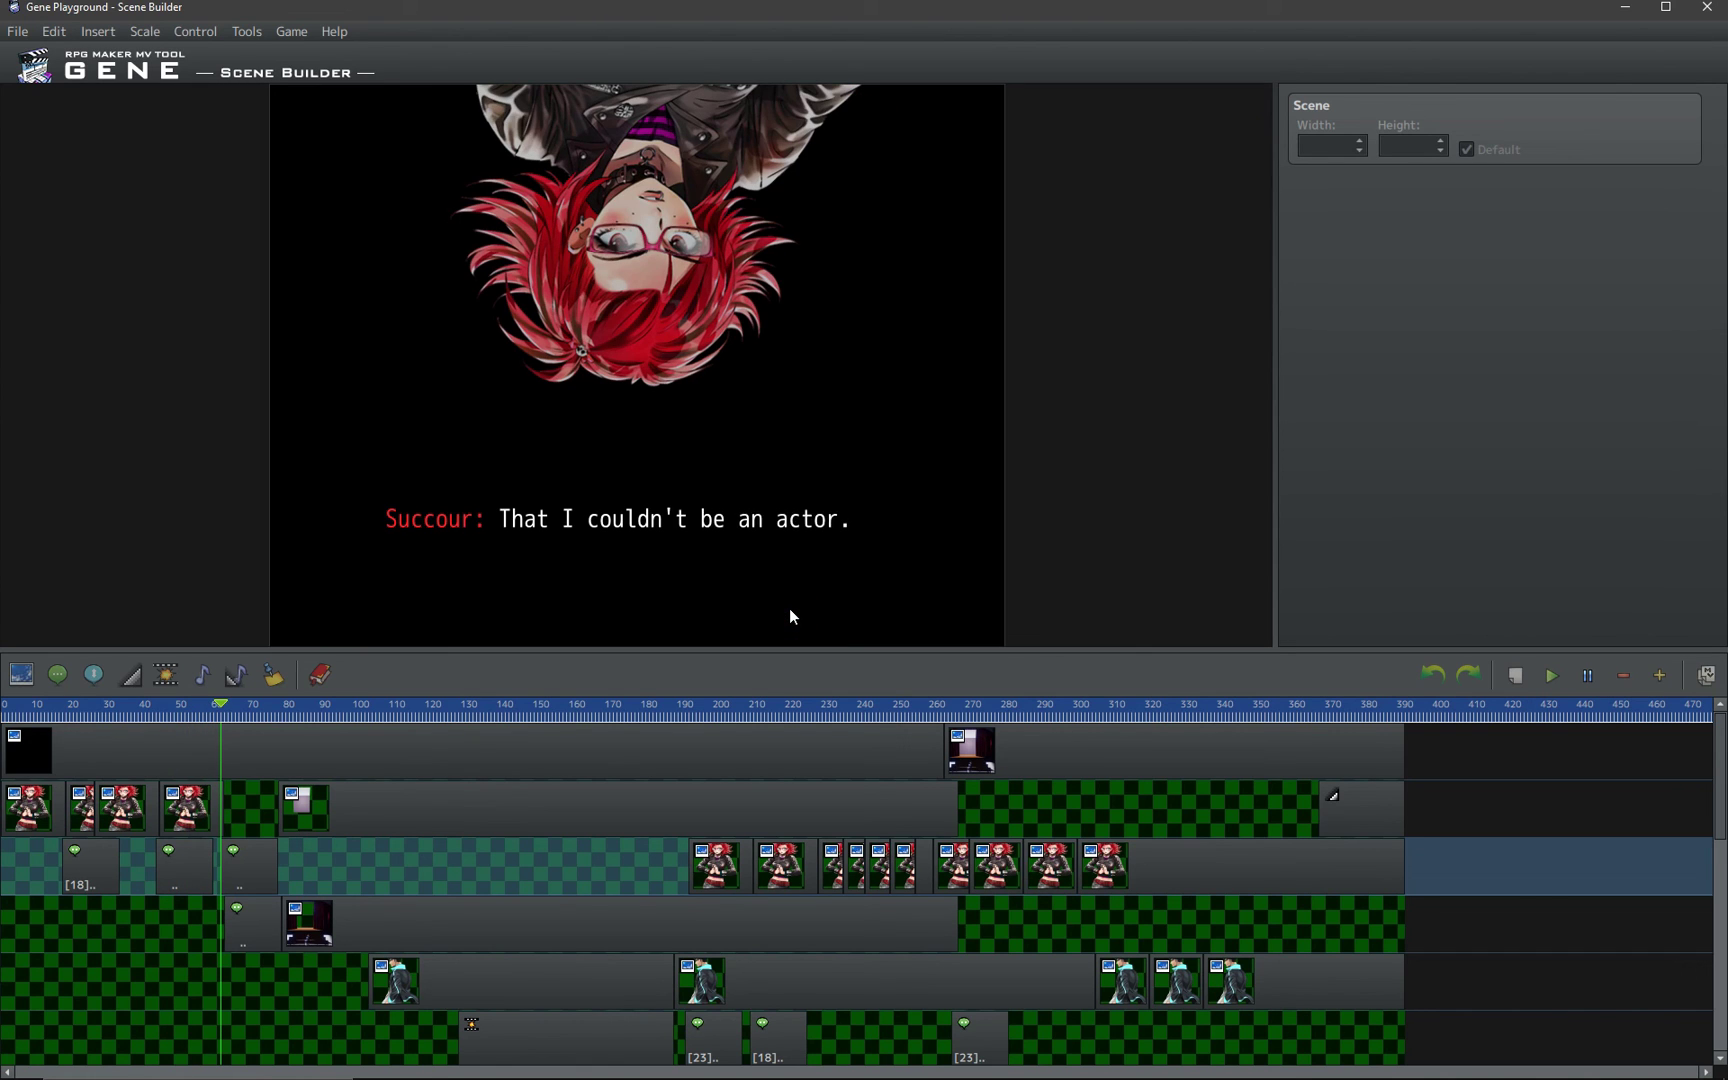
click(790, 614)
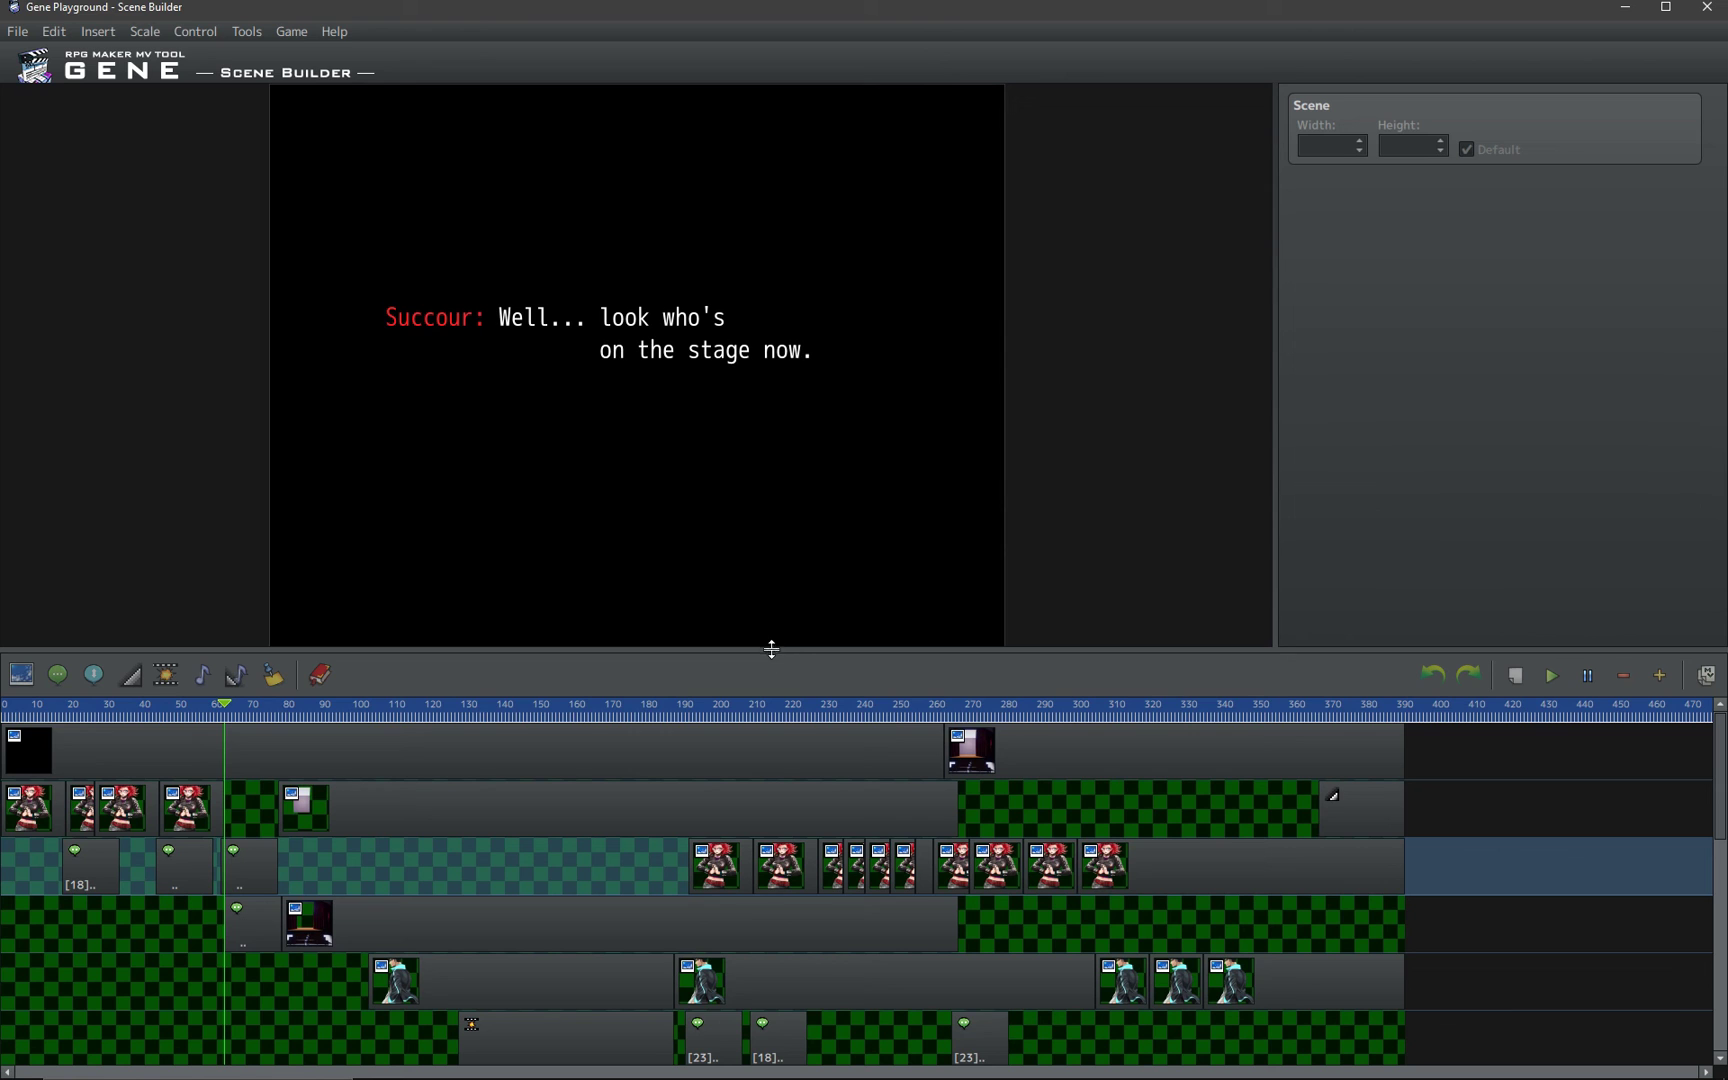
drag(762, 648, 757, 782)
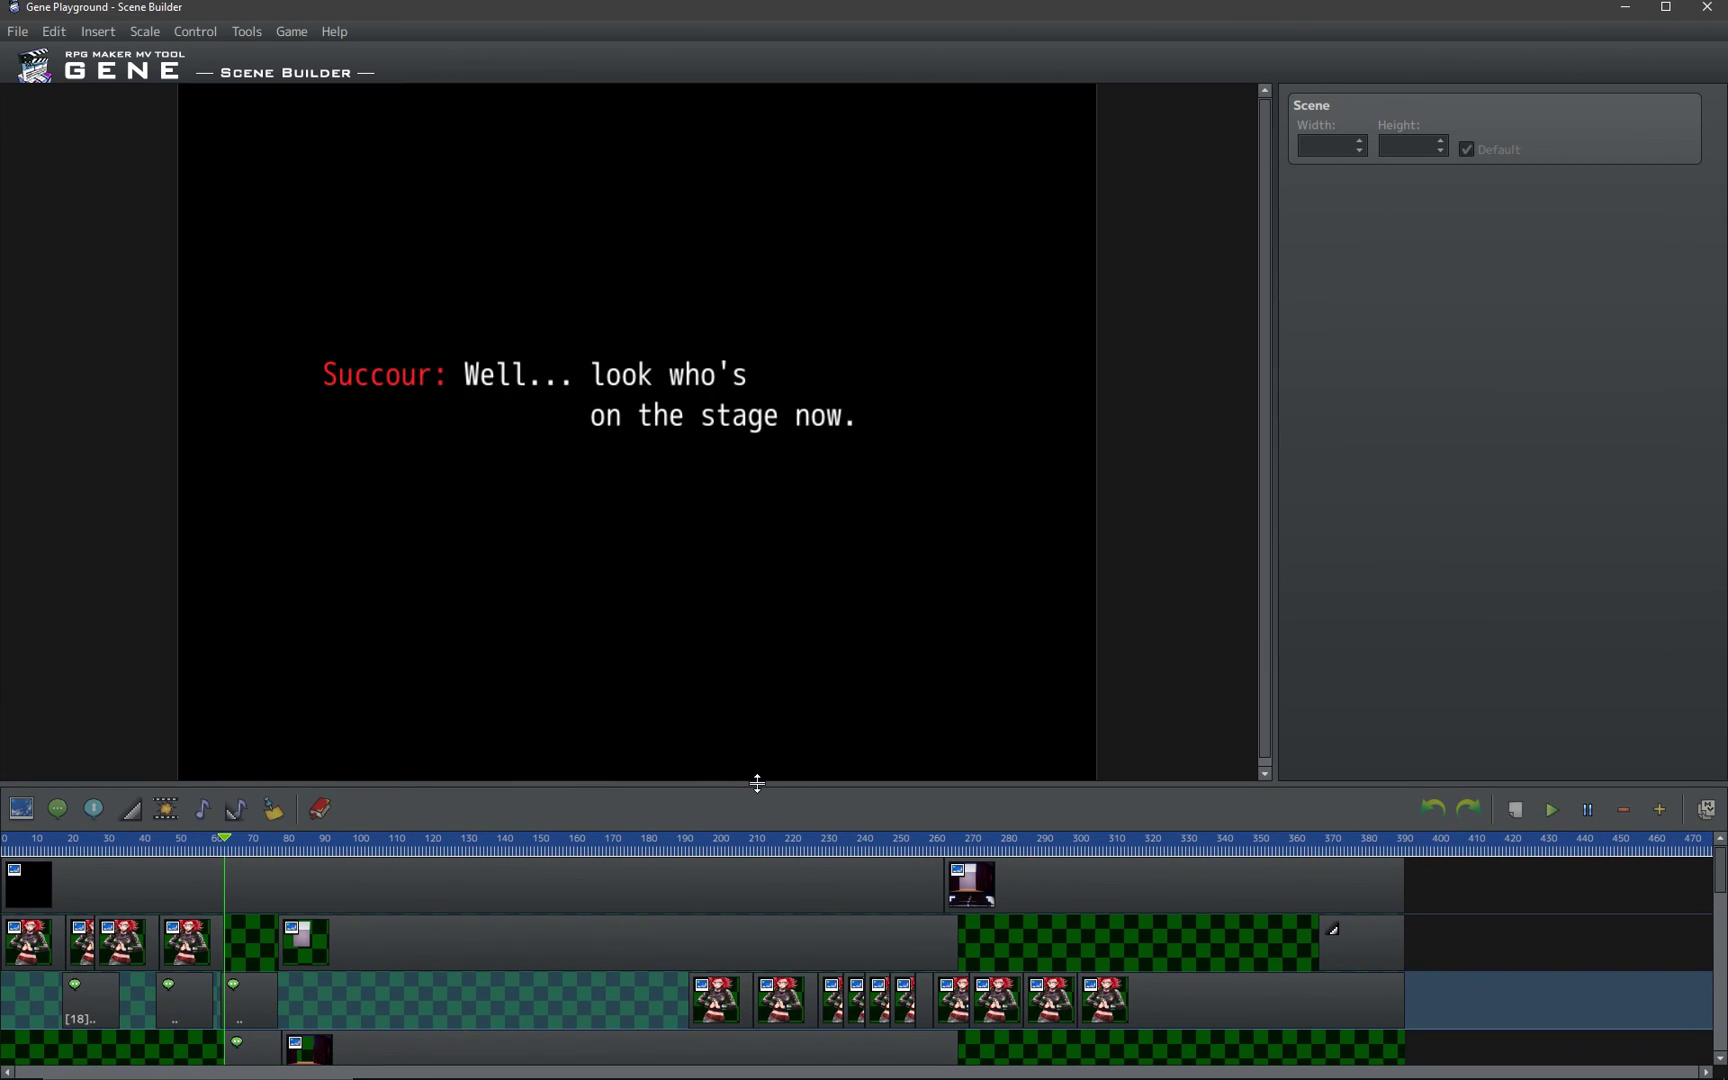
drag(757, 782, 757, 840)
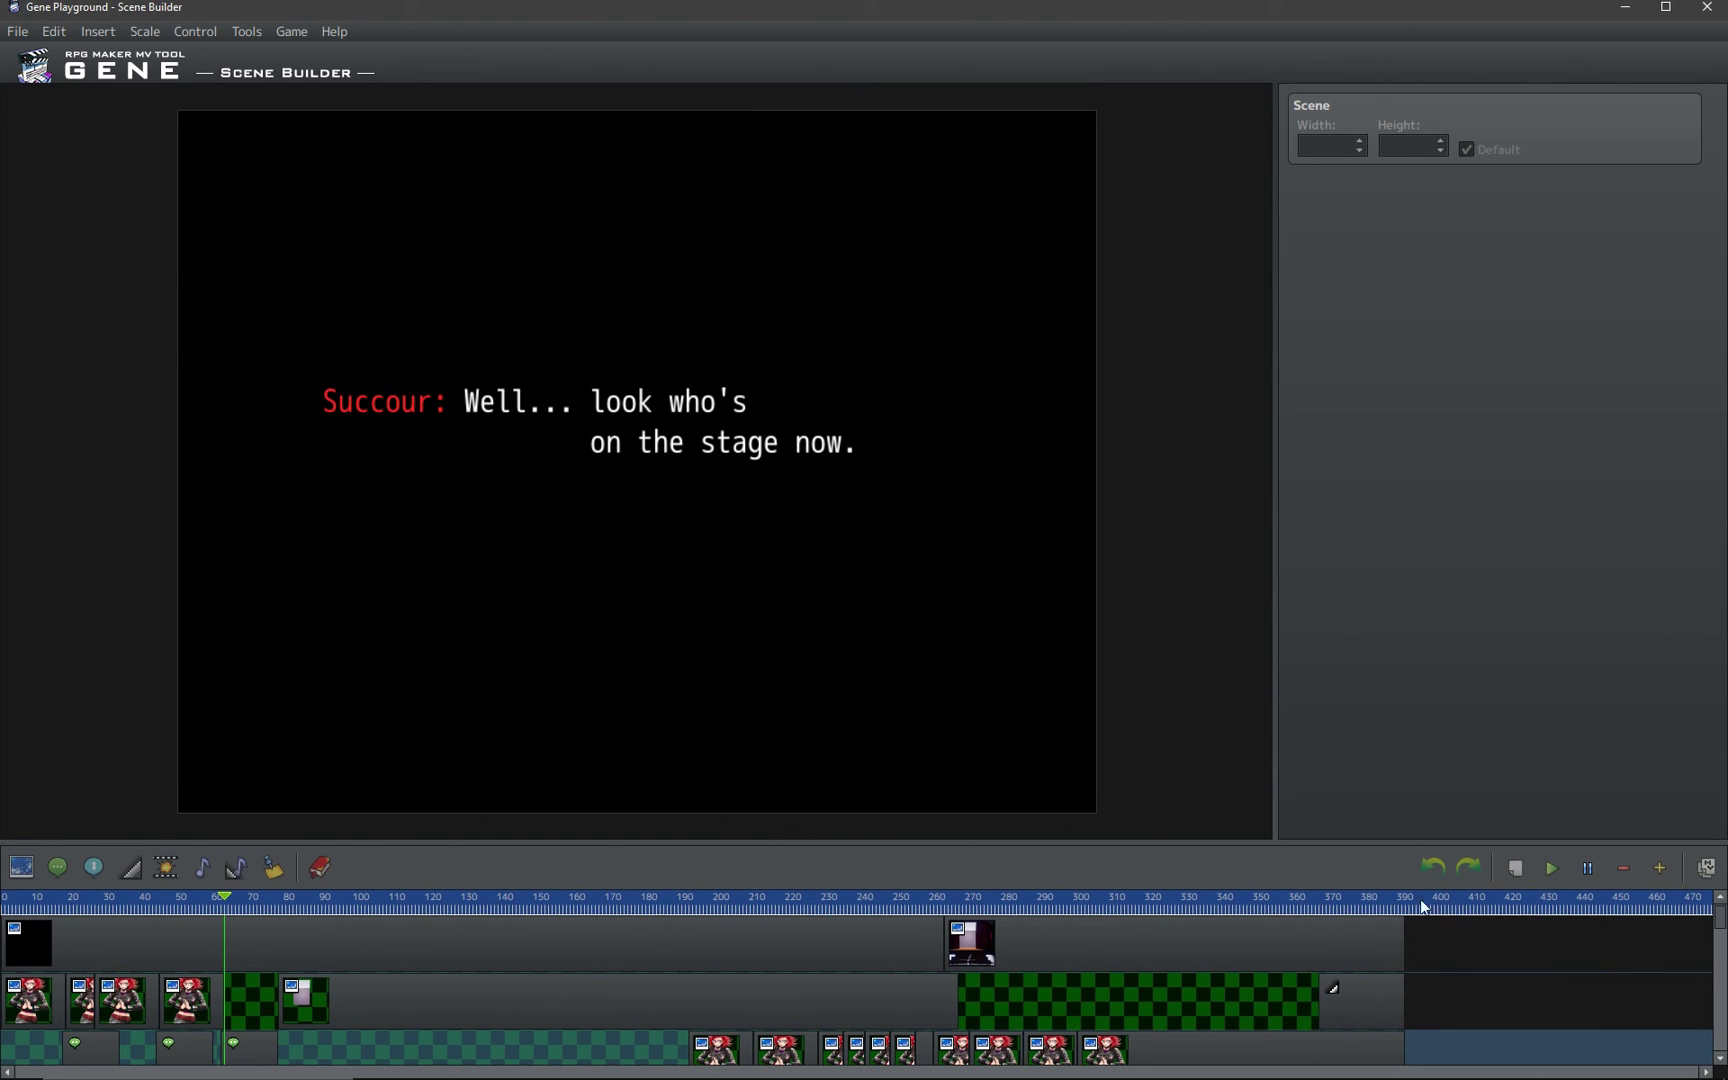